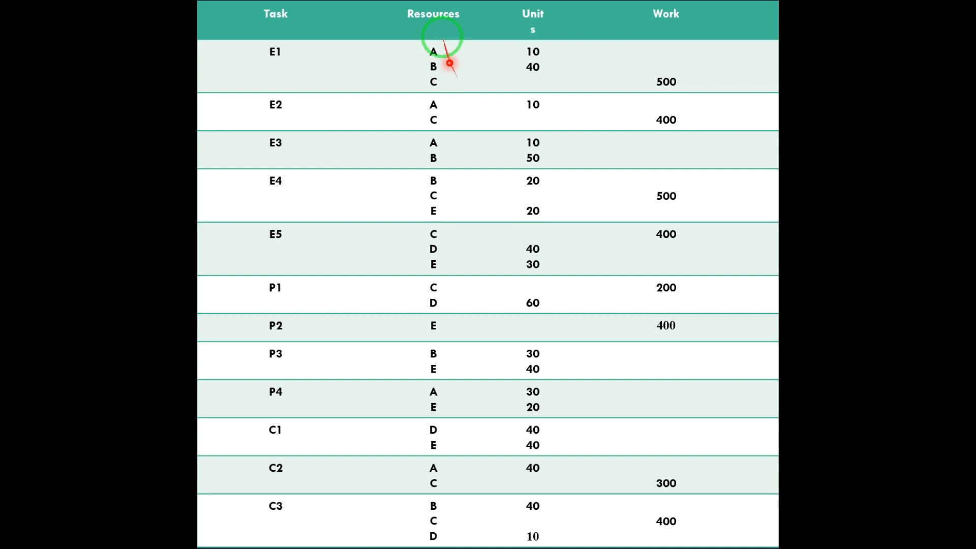
Step: Highlight the resources and units columns of the task assignment table on the slide
mouse_move(450, 63)
mouse_down()
mouse_move(421, 32)
mouse_move(294, 33)
mouse_move(511, 51)
mouse_move(405, 61)
mouse_move(451, 87)
mouse_move(459, 69)
mouse_move(366, 62)
mouse_move(407, 63)
mouse_move(523, 6)
mouse_move(536, 14)
mouse_move(564, 90)
mouse_move(514, 99)
mouse_move(571, 100)
mouse_move(606, 83)
mouse_move(688, 115)
mouse_move(650, 99)
mouse_move(717, 75)
mouse_move(453, 72)
mouse_move(469, 103)
mouse_move(438, 160)
mouse_move(453, 239)
mouse_move(505, 152)
mouse_move(519, 70)
mouse_move(539, 81)
mouse_move(516, 68)
mouse_move(523, 81)
mouse_move(527, 52)
mouse_up()
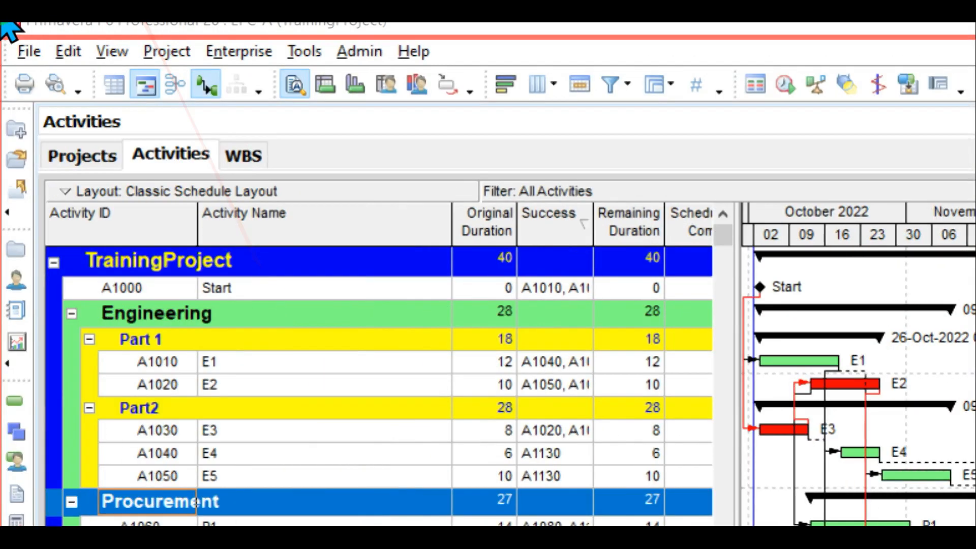
Step: Open the Enterprise menu's Resources window, which shows an empty All Resources list
click(243, 51)
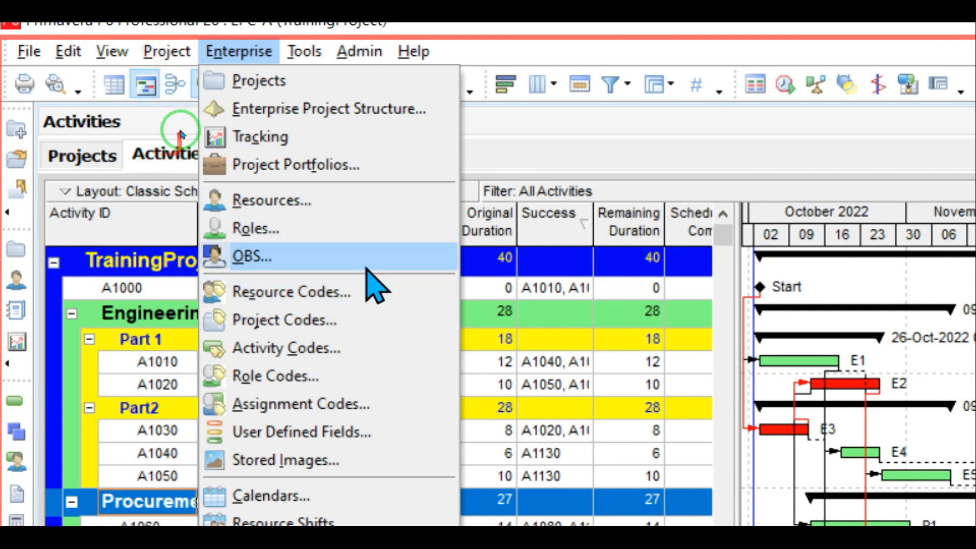
click(328, 199)
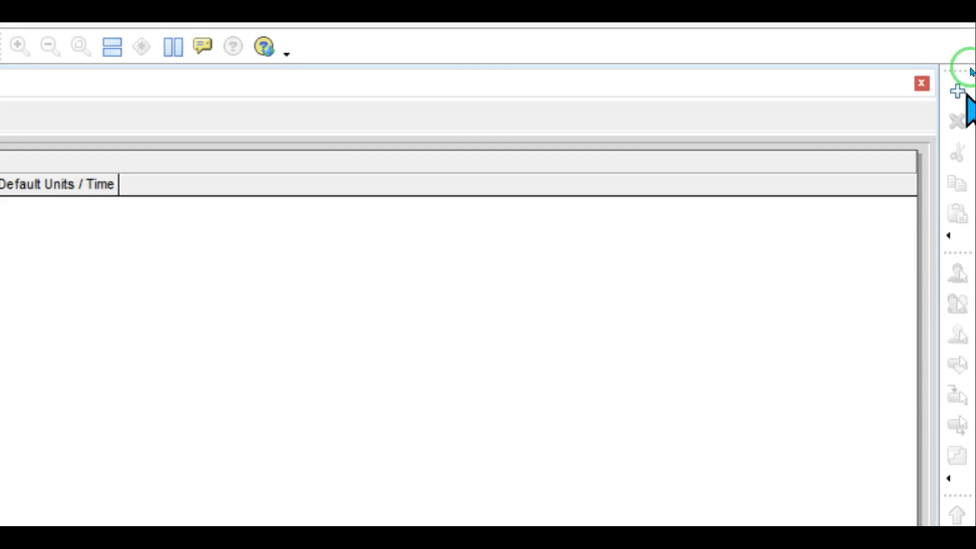
Step: Add five labor resources, R through R-4, each named (New Resource) at 8/d
click(958, 92)
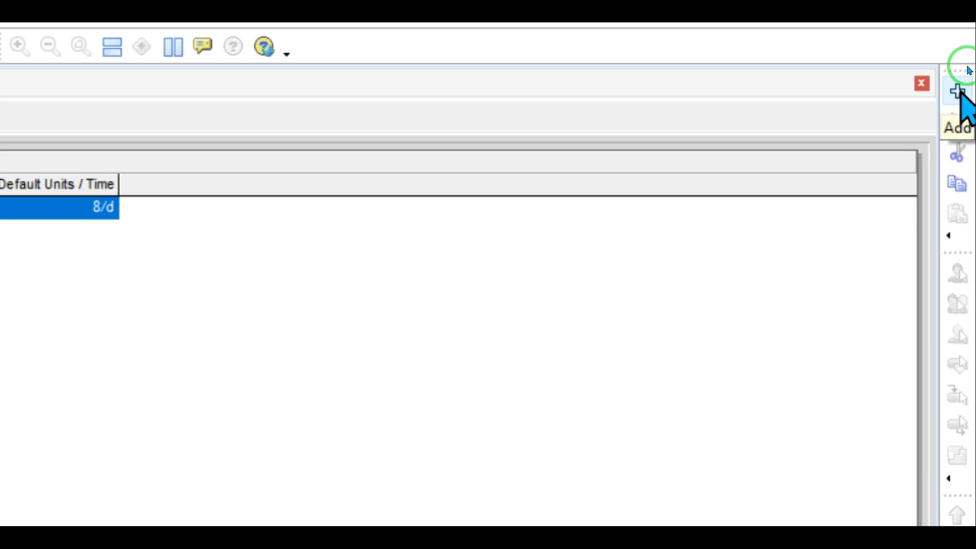
click(959, 93)
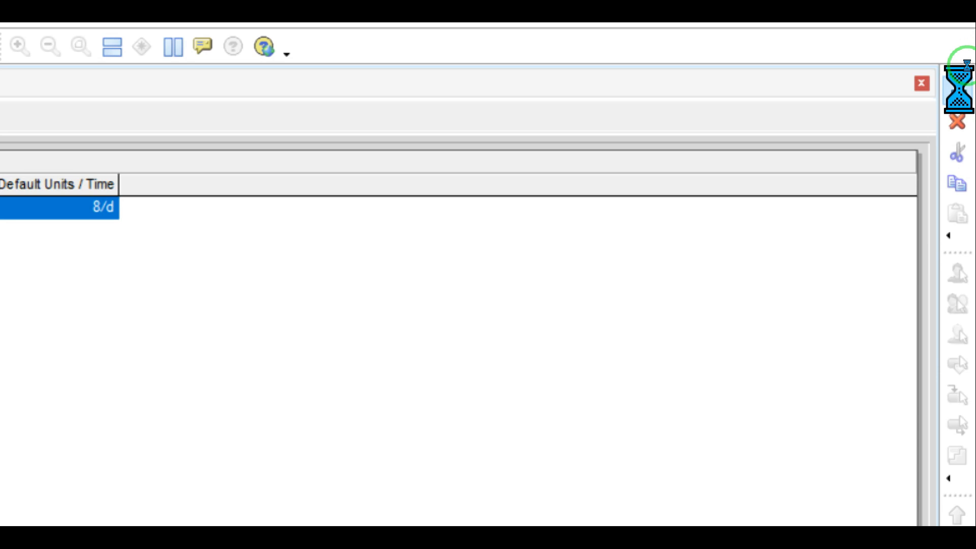
click(960, 92)
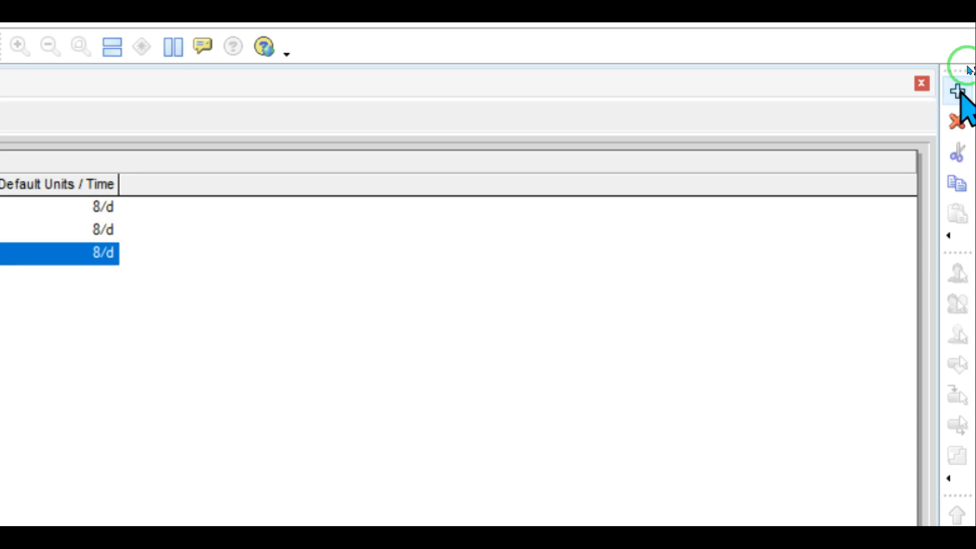
click(959, 92)
click(959, 93)
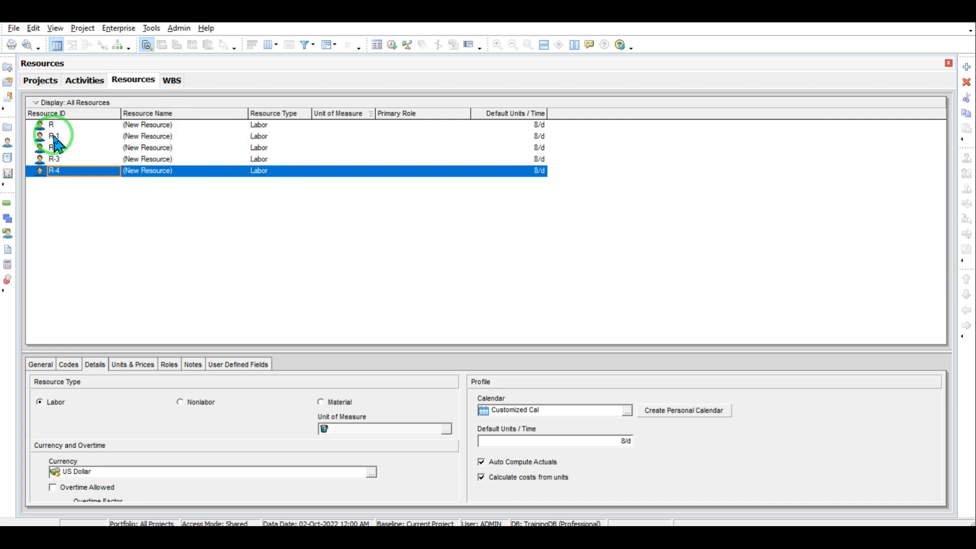
Step: Rename resources R, R-1 and R-2 to A, B and C
click(156, 124)
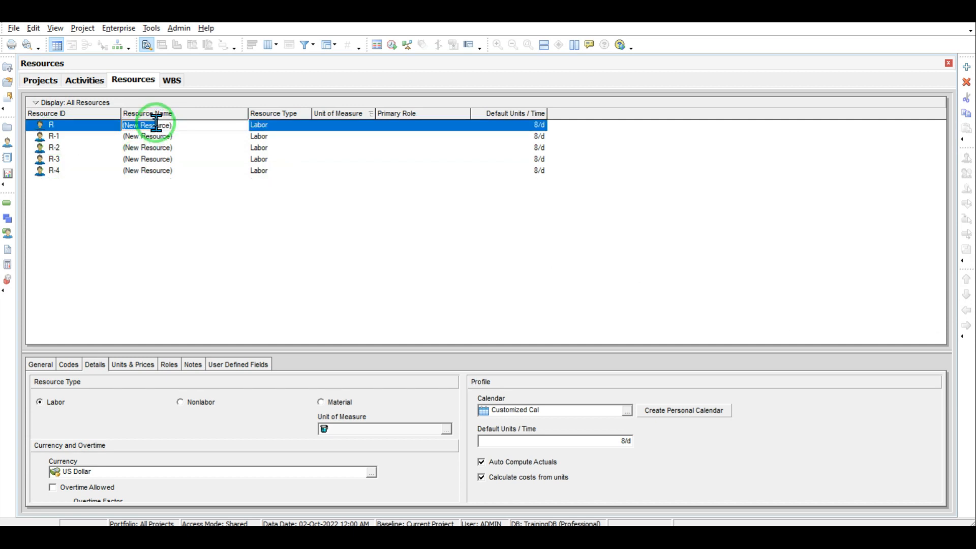
drag(133, 125, 188, 129)
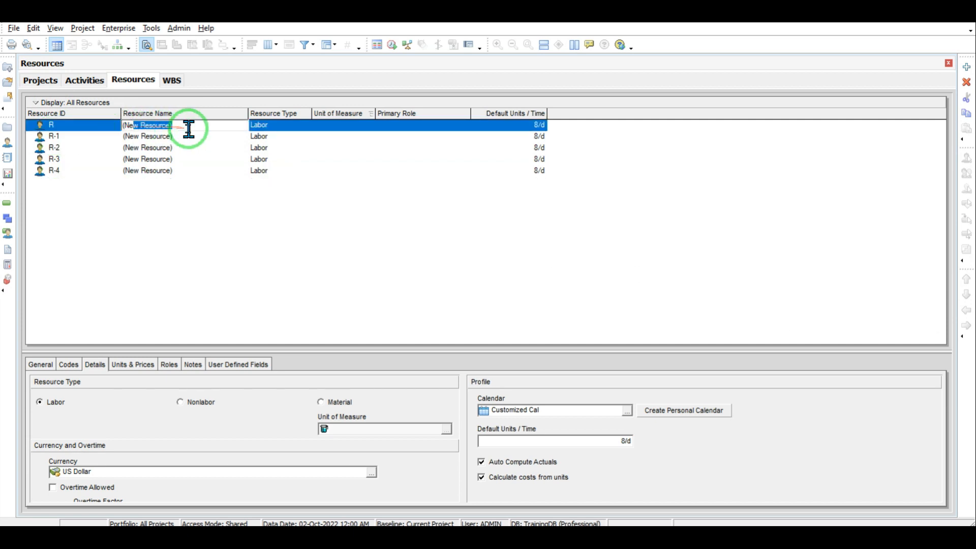
key(BackSpace)
key(BackSpace)
key(BackSpace)
key(BackSpace)
text(A)
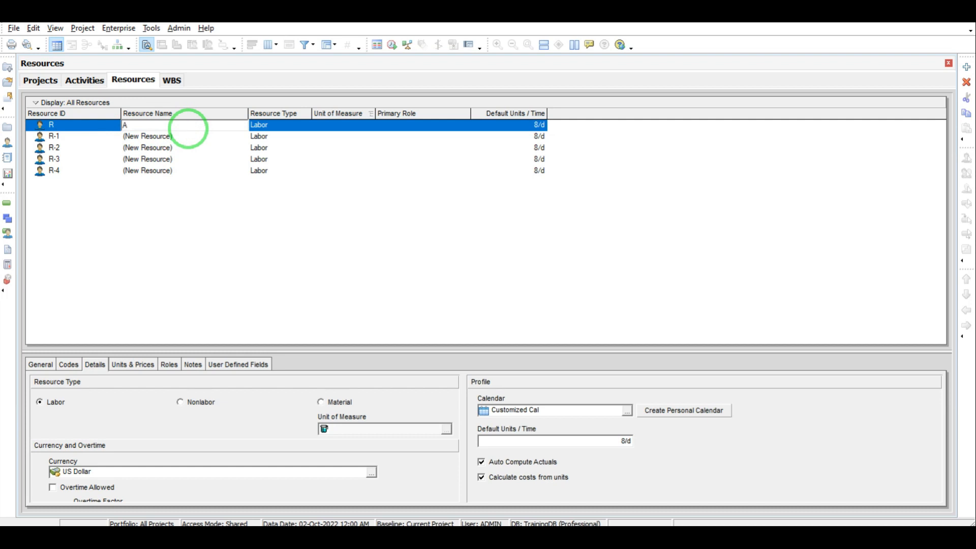
click(174, 138)
click(173, 137)
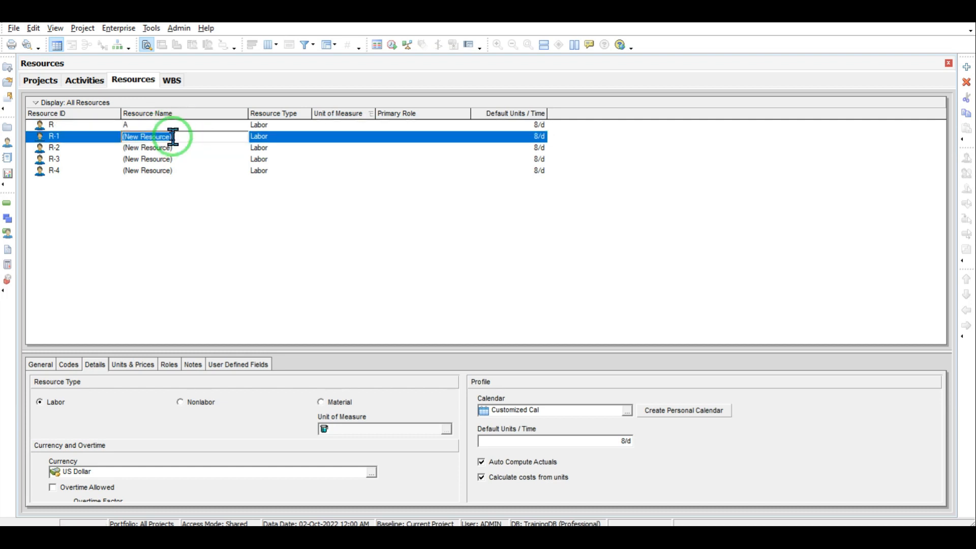
text(B)
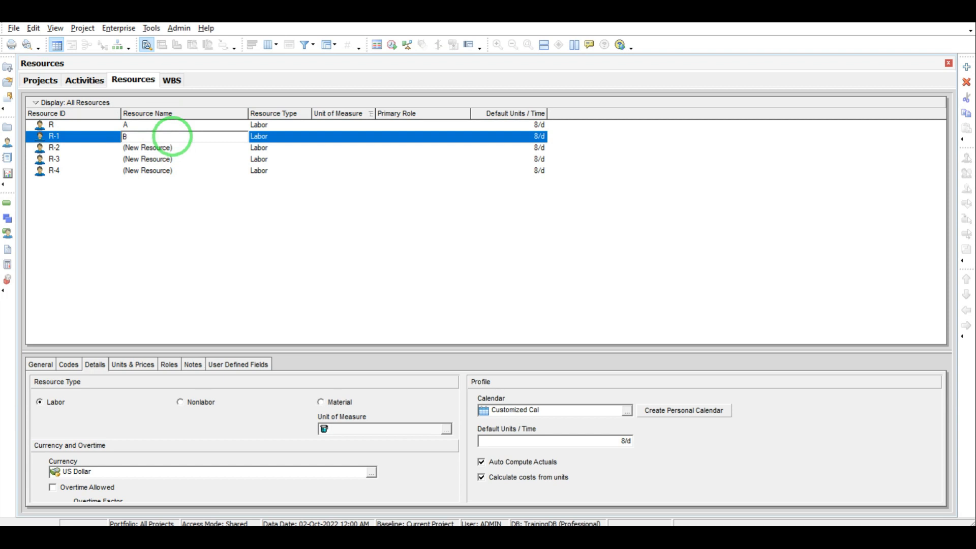
click(161, 148)
click(161, 148)
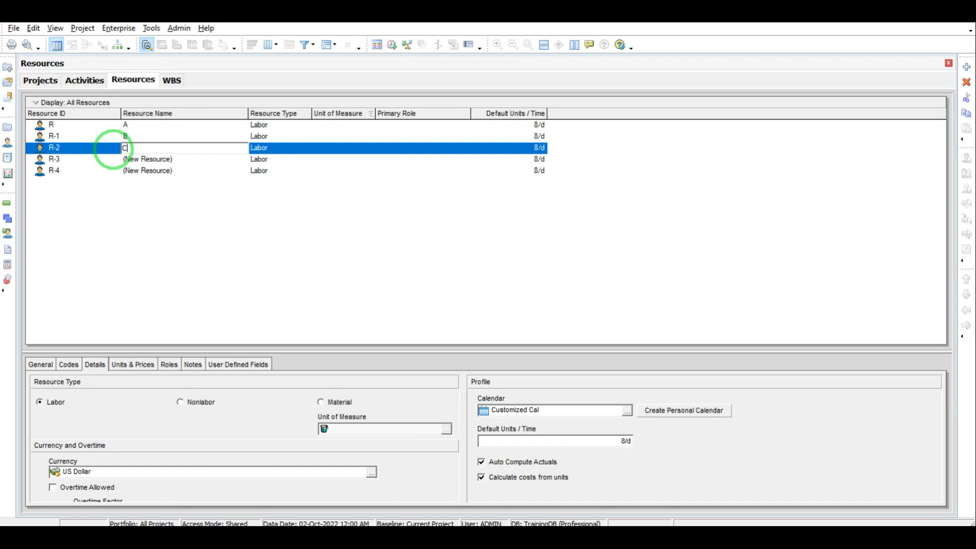
click(178, 158)
Step: Rename resources R-3 and R-4 to D and E
click(179, 156)
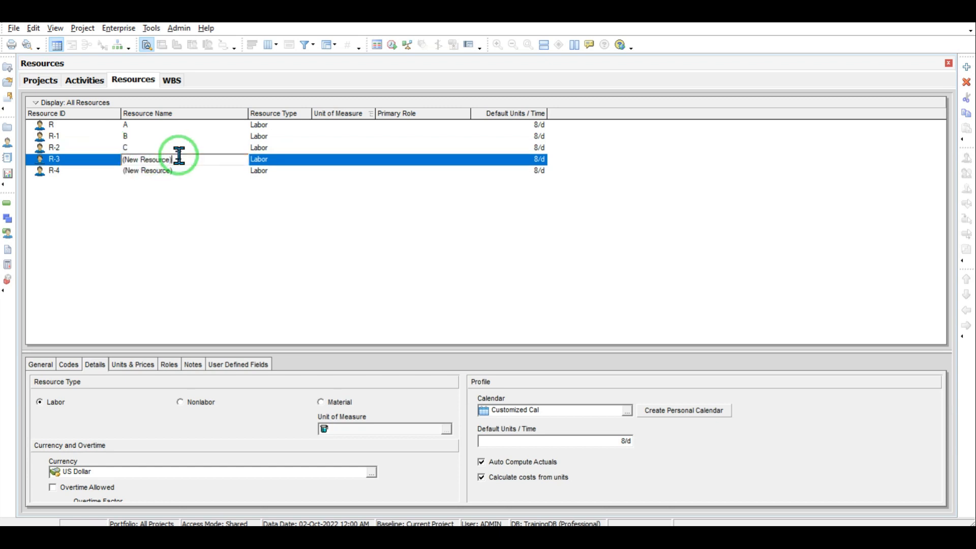
drag(179, 156, 122, 162)
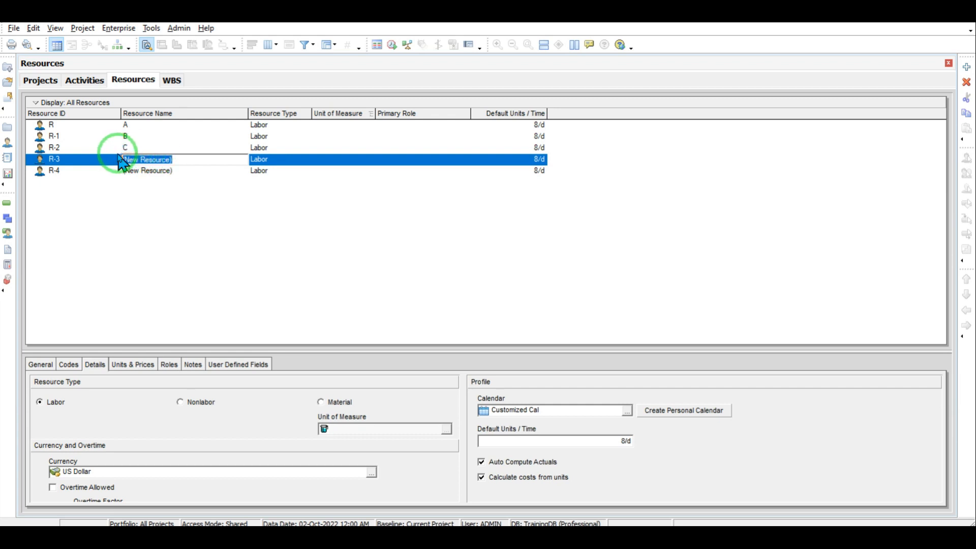
text(D)
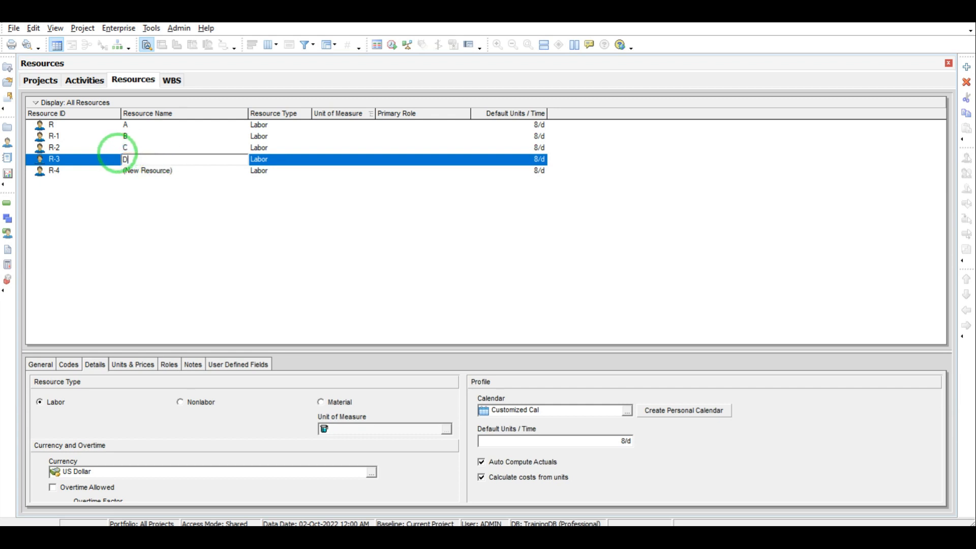
key(ctrl+z)
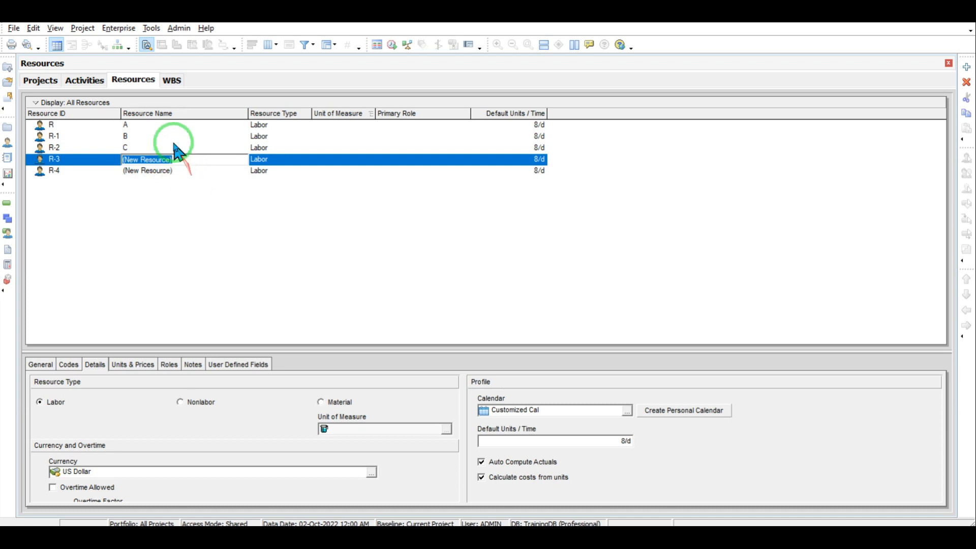
click(175, 146)
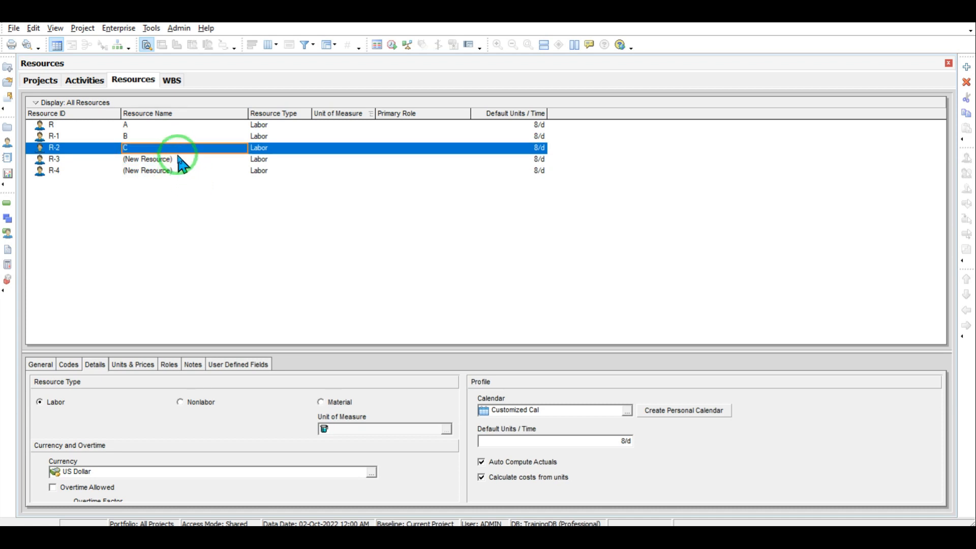
click(178, 158)
click(178, 158)
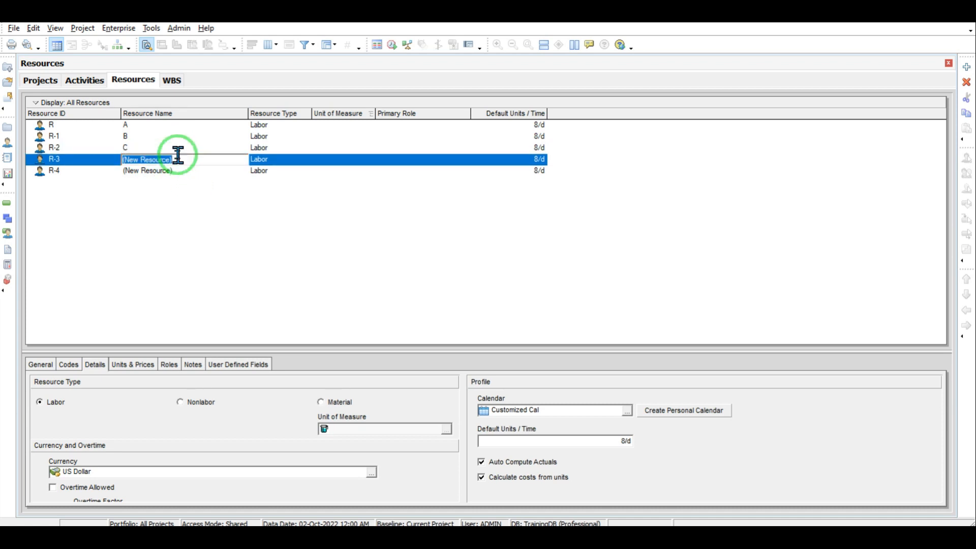
text(D)
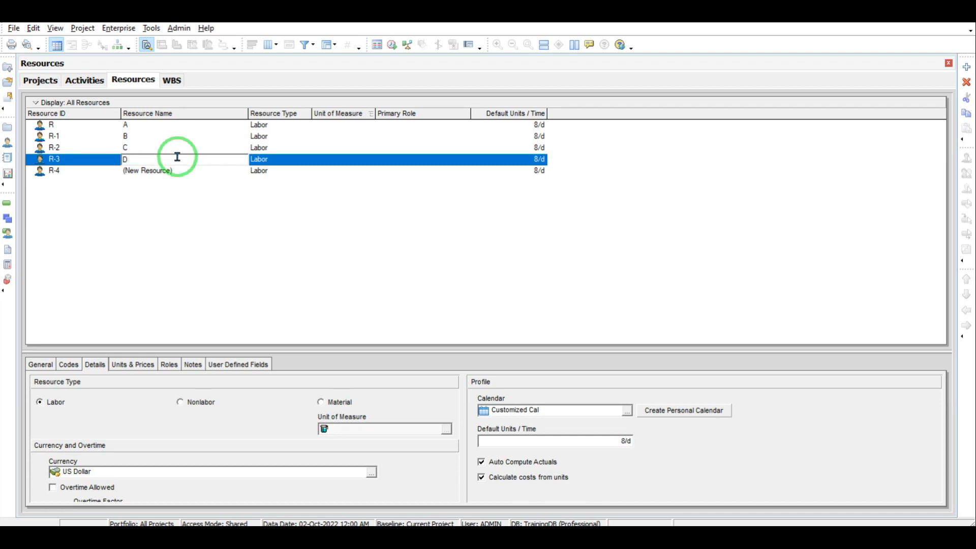
click(179, 172)
click(179, 172)
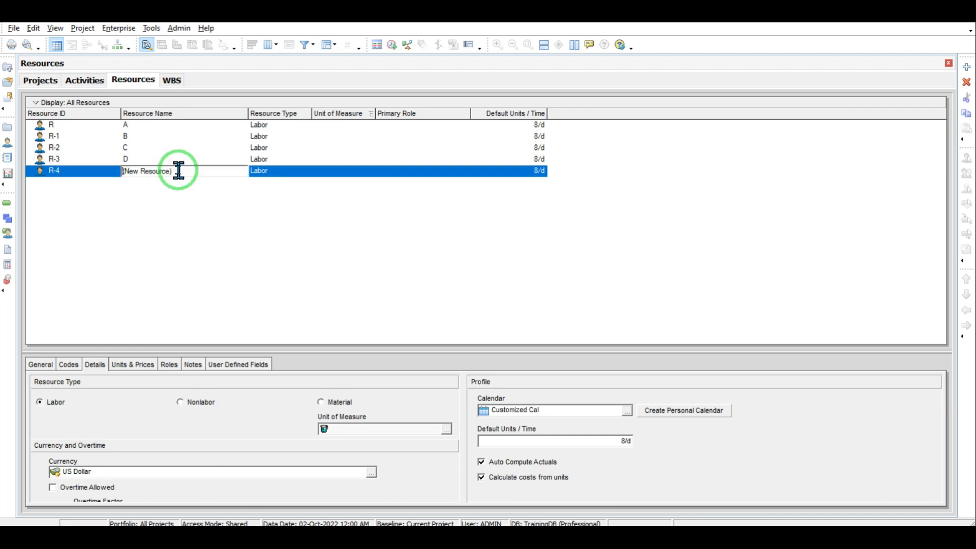
drag(182, 171, 118, 173)
text(E)
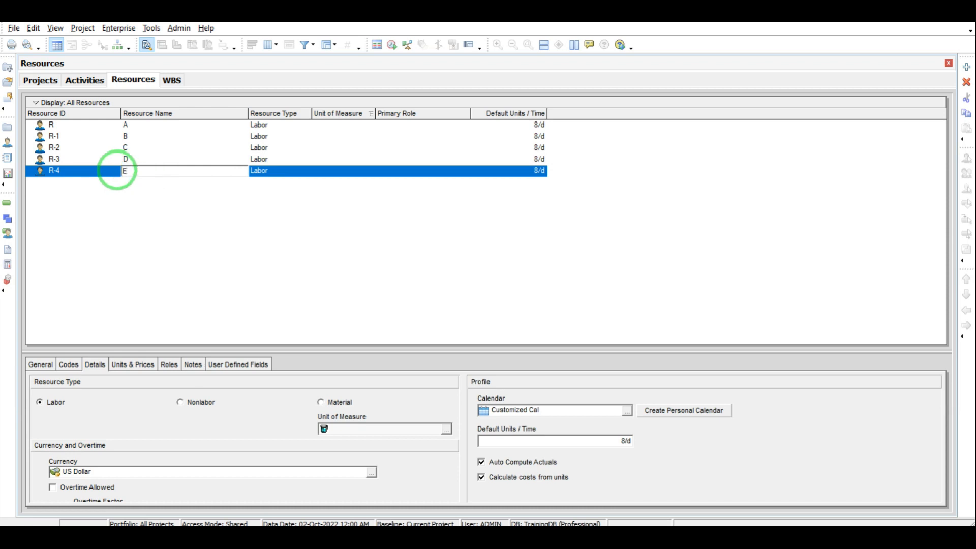
click(320, 209)
click(290, 122)
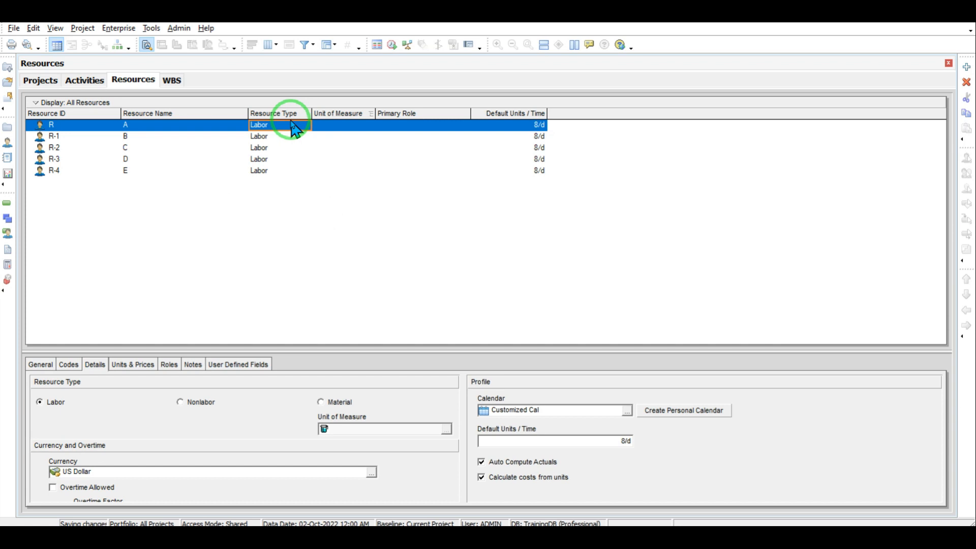
Step: Change resource B's type to Material, confirming the warning, while A stays Labor
click(298, 122)
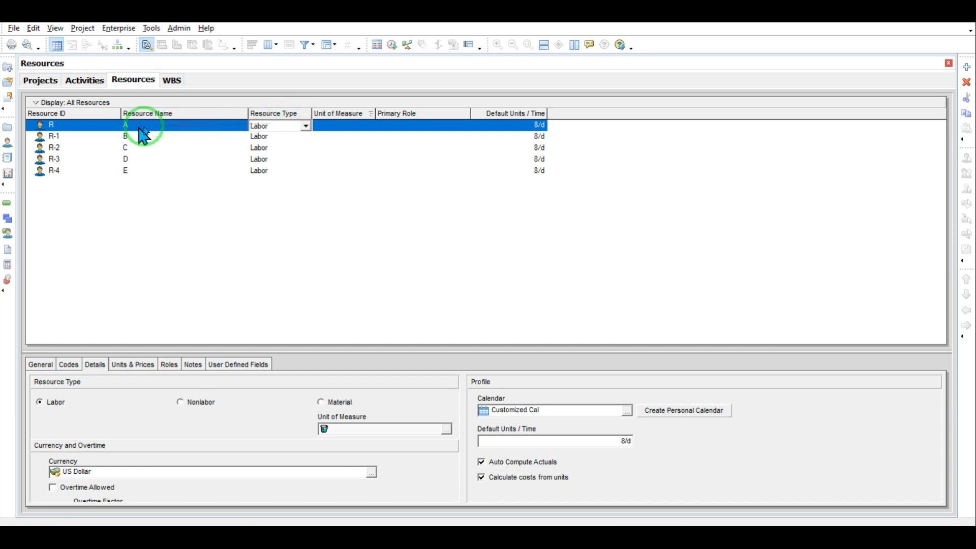
key(Escape)
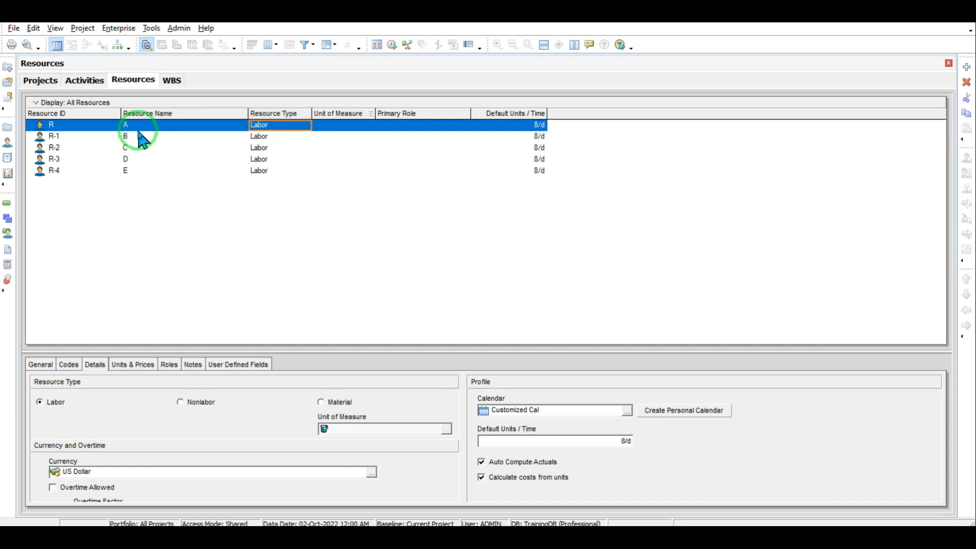
click(275, 136)
click(306, 136)
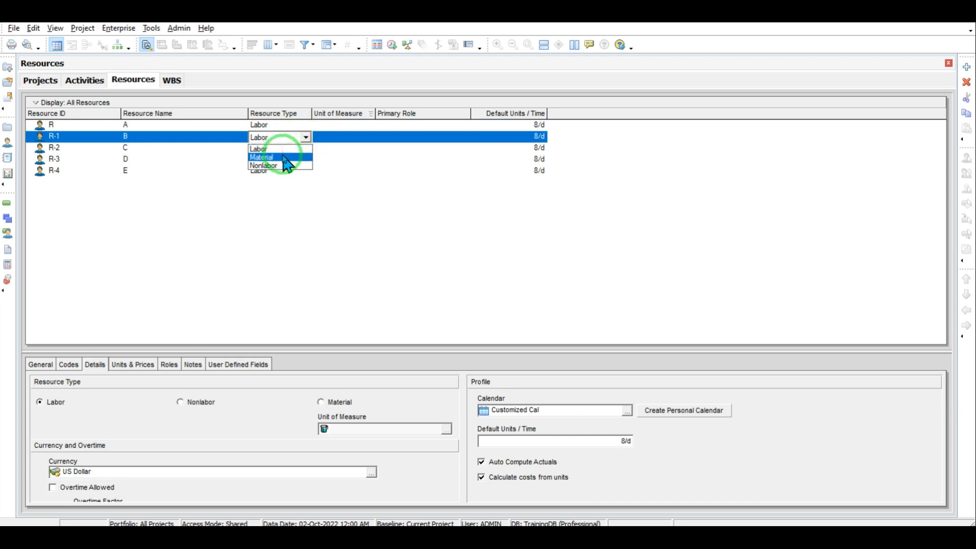
click(284, 157)
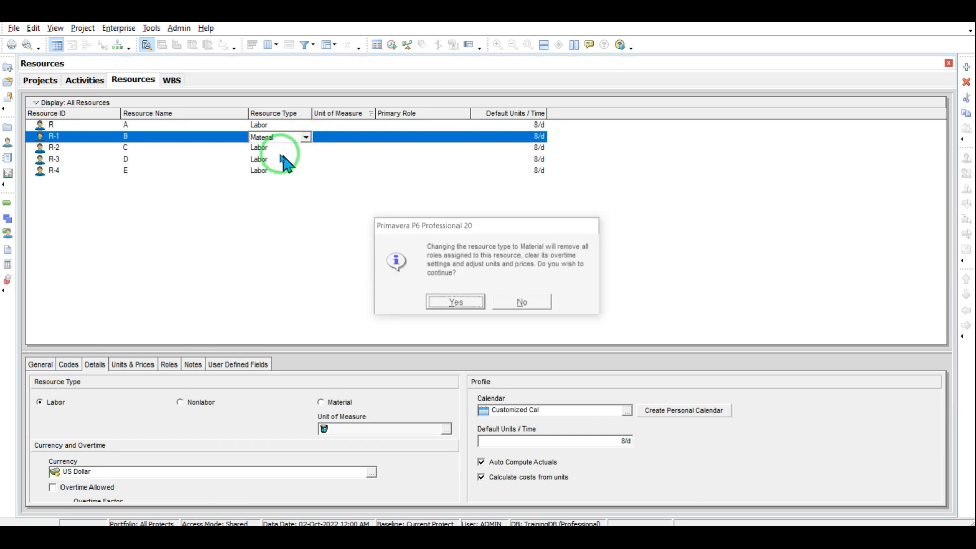
click(452, 302)
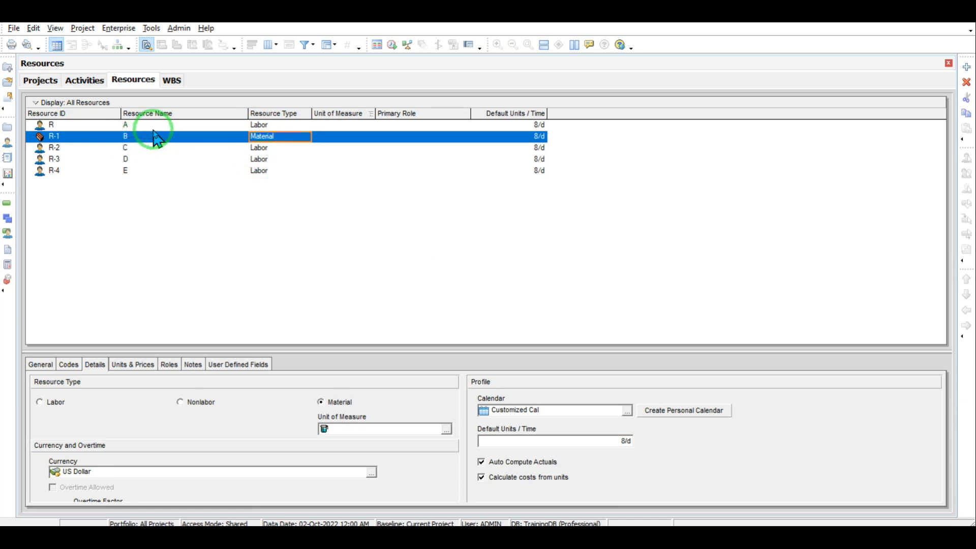
click(355, 138)
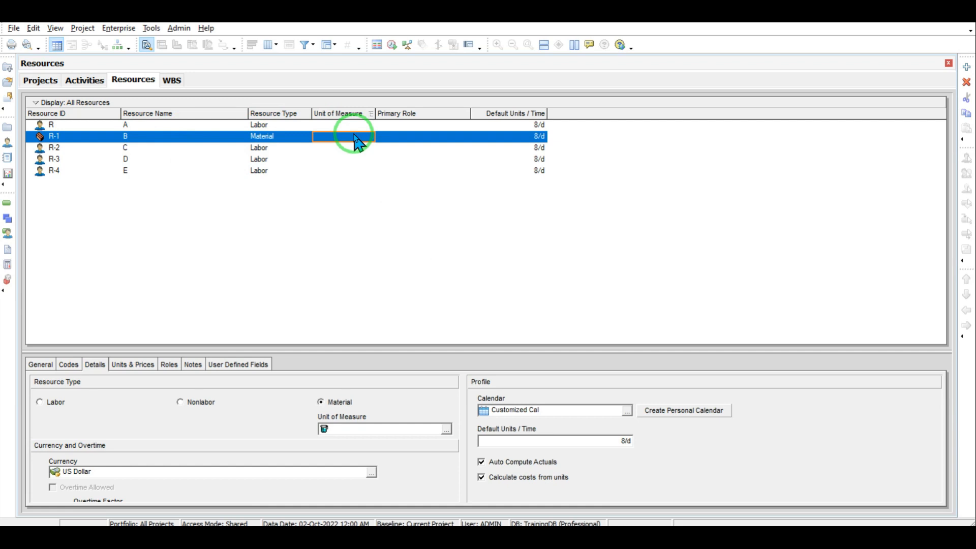
click(356, 136)
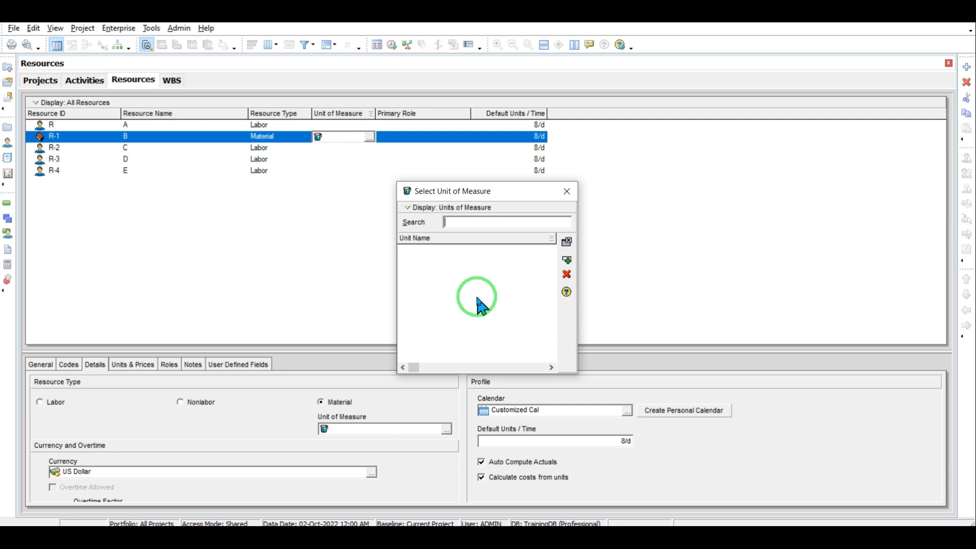
click(566, 192)
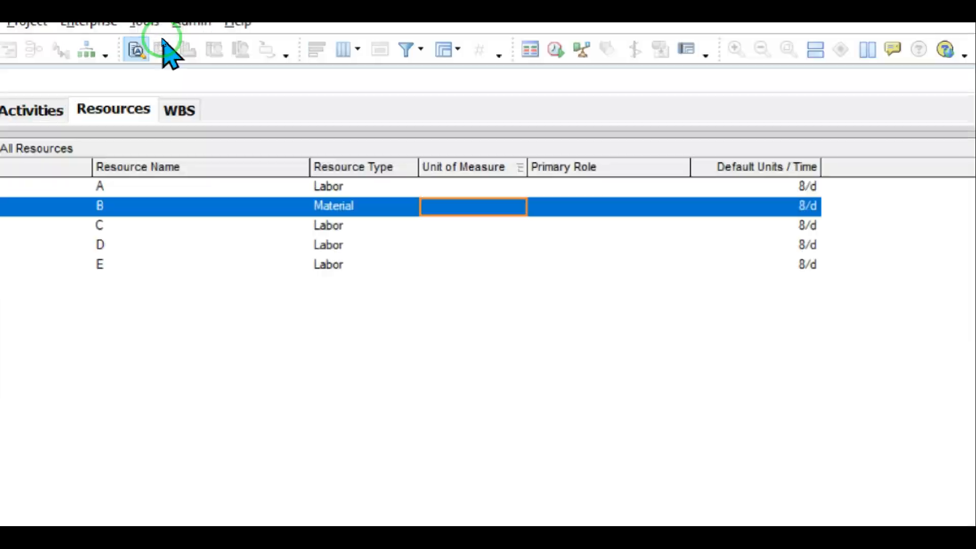
Step: Add a Units of Measure entry with abbreviation KG and name kg in Admin Categories
click(177, 27)
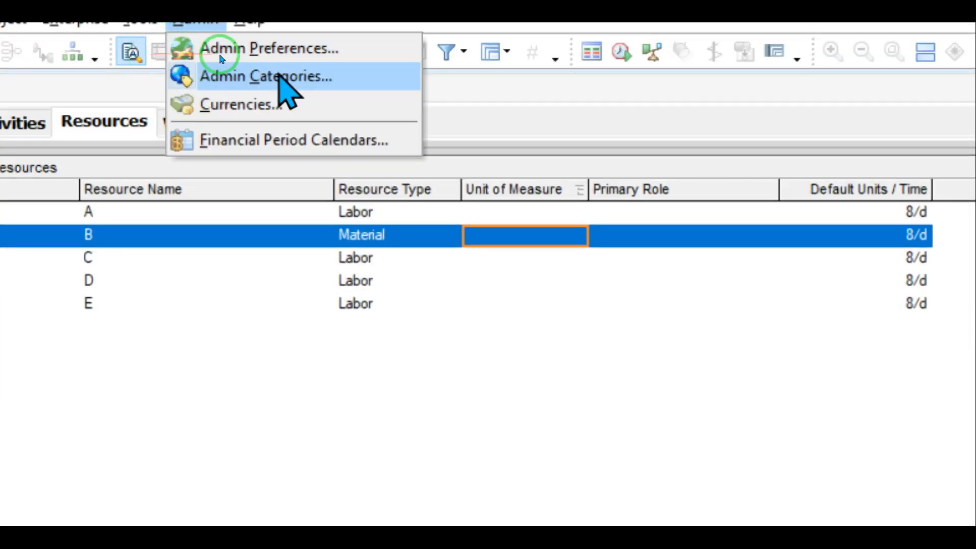
click(223, 78)
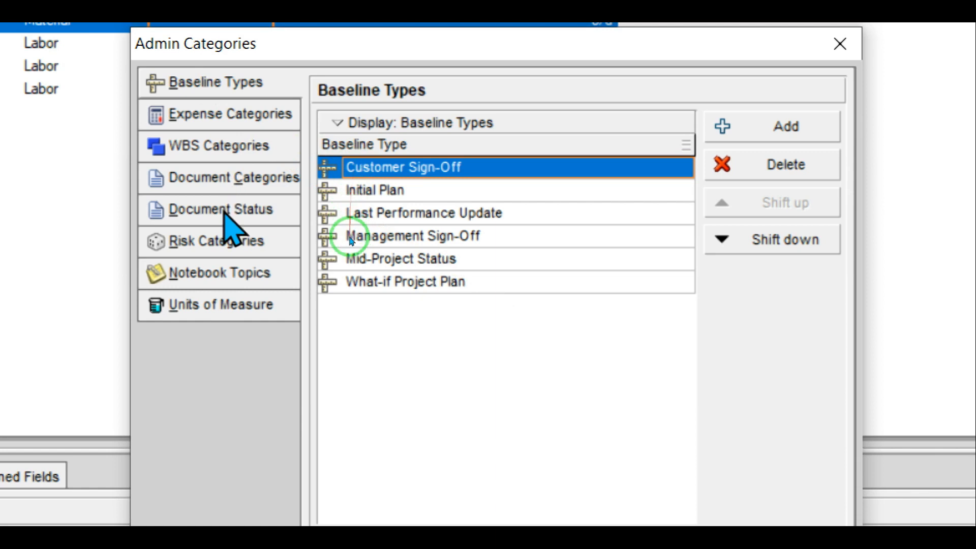
click(233, 304)
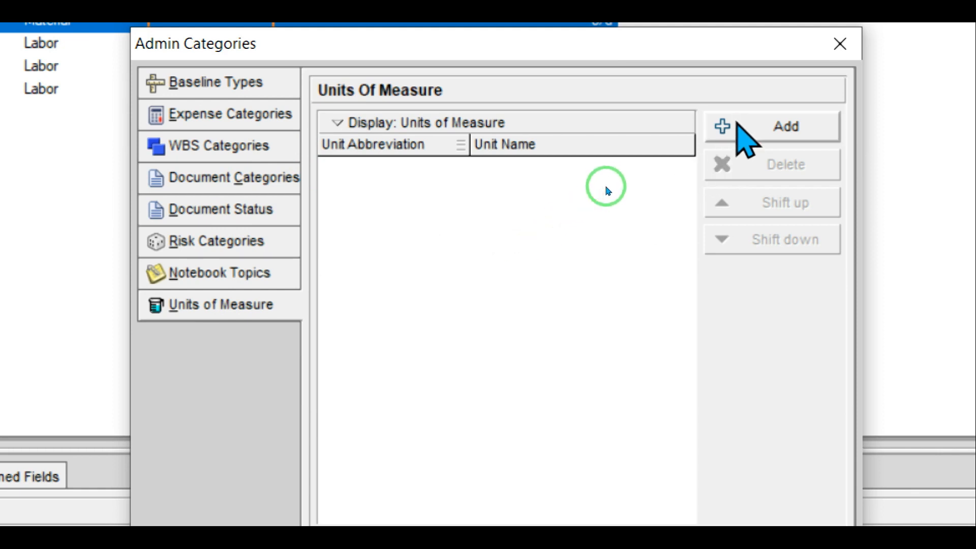
click(738, 127)
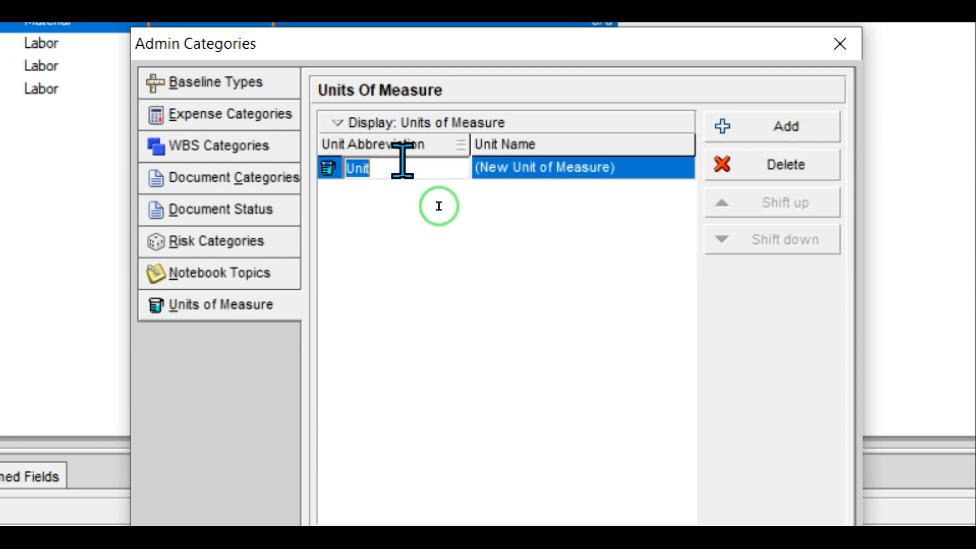
text(KG)
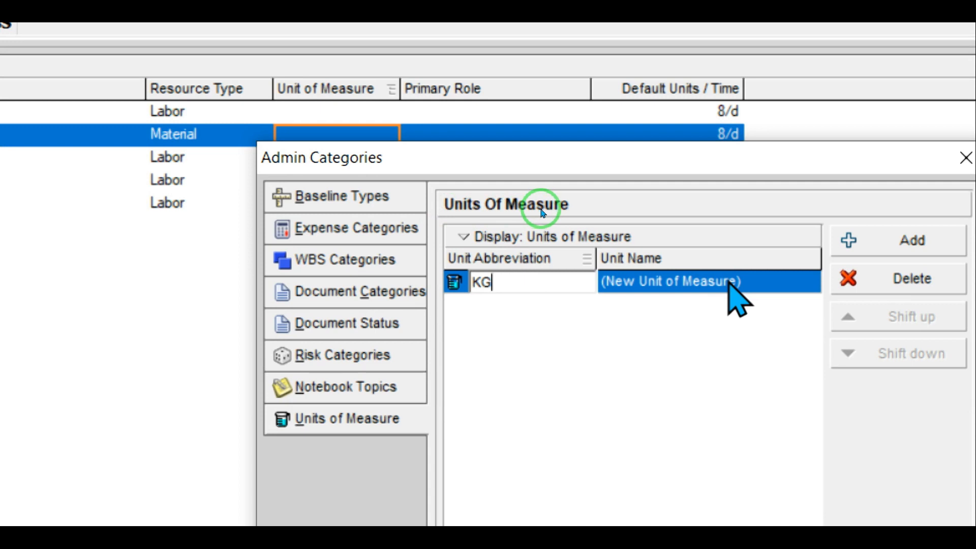
click(745, 282)
click(745, 282)
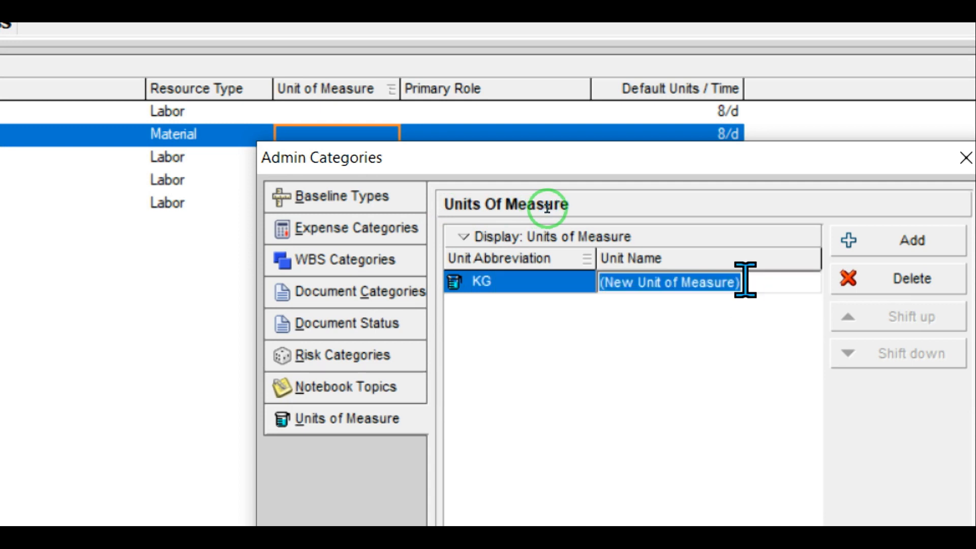
text(K)
key(BackSpace)
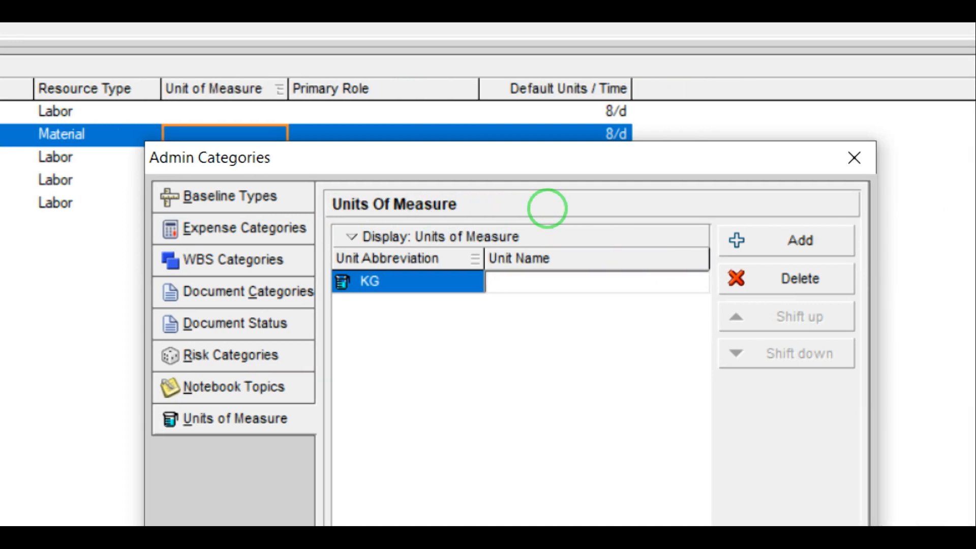
text(kg)
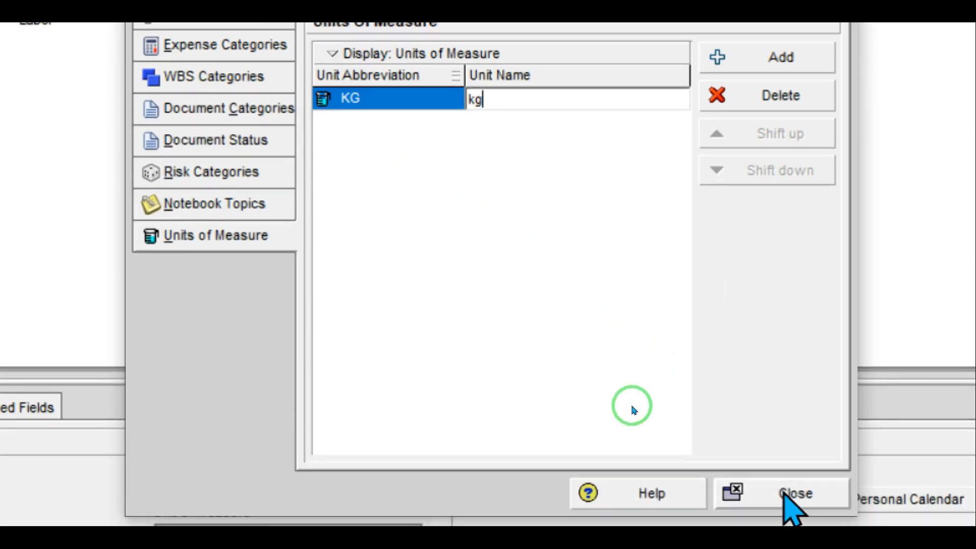
click(785, 494)
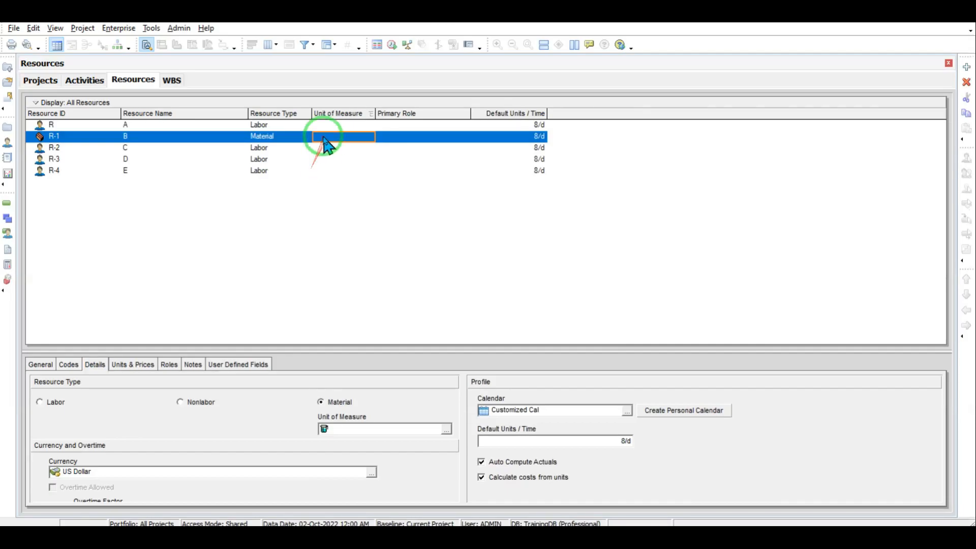
Step: Pick kg from the Select Unit of Measure list for resource B (R-1)
click(333, 142)
click(351, 138)
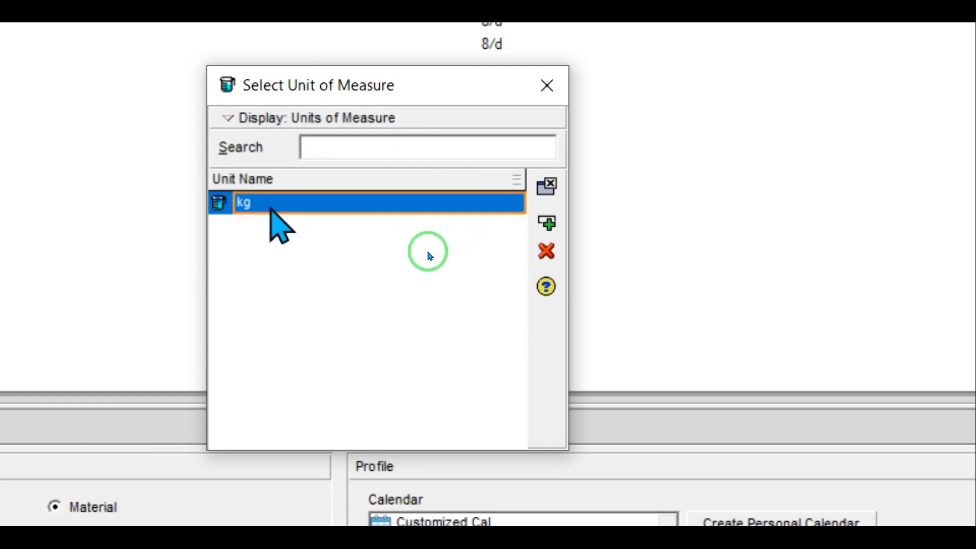
double_click(270, 208)
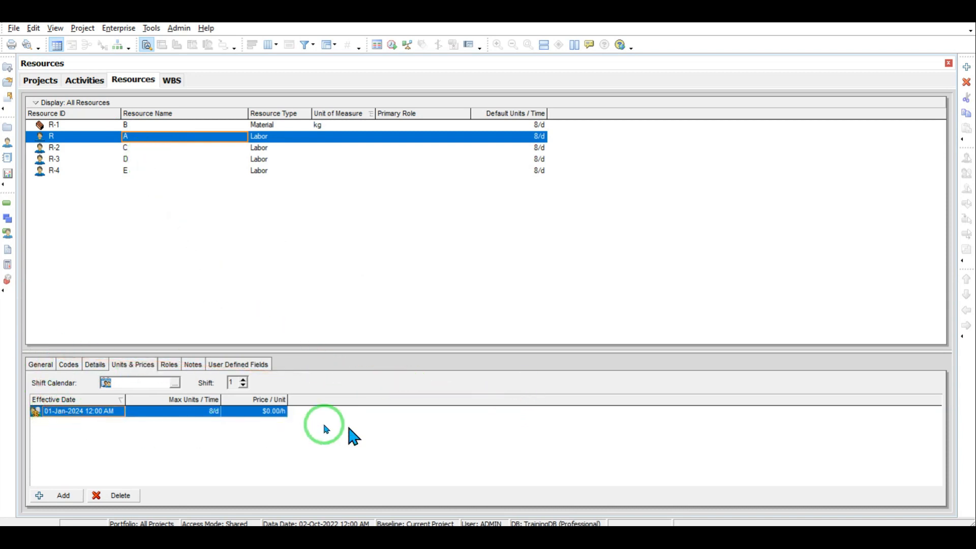
click(41, 365)
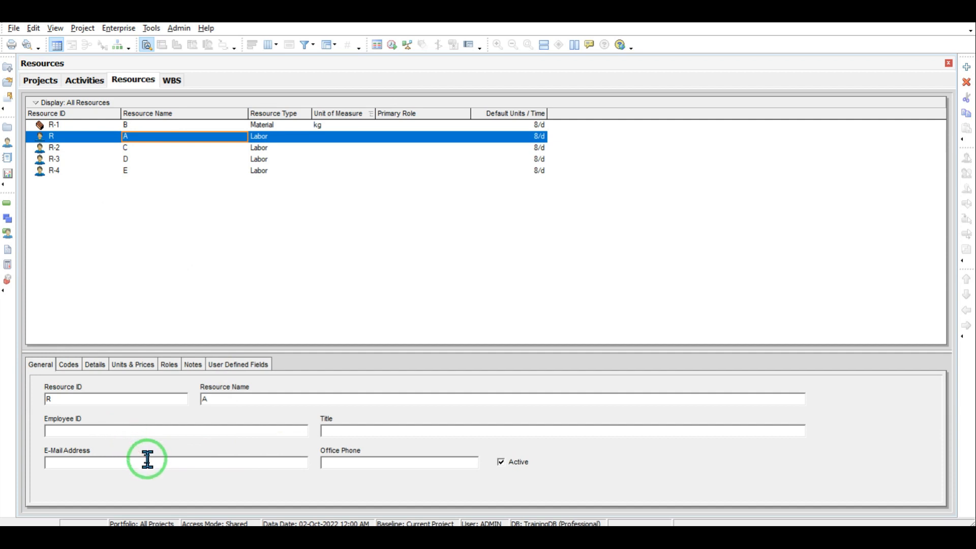
click(504, 462)
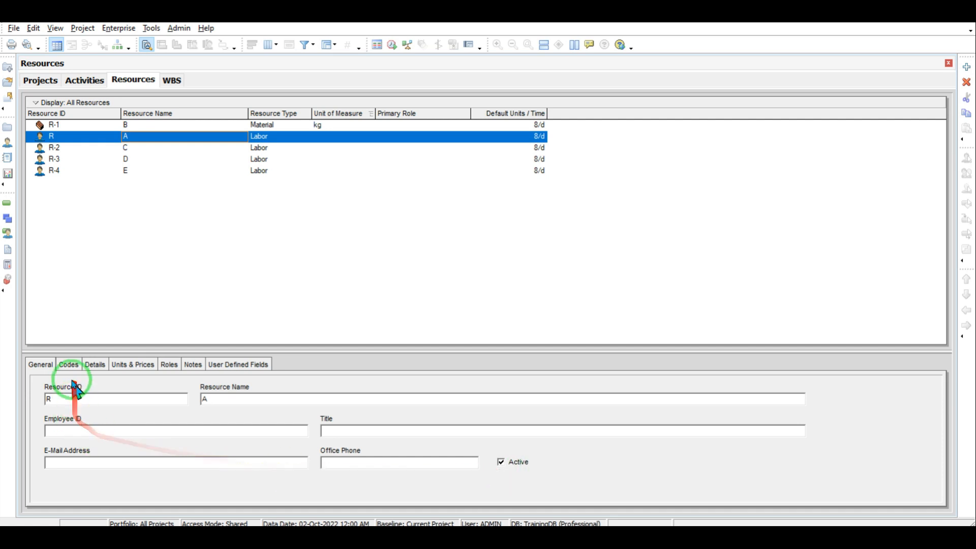
click(125, 368)
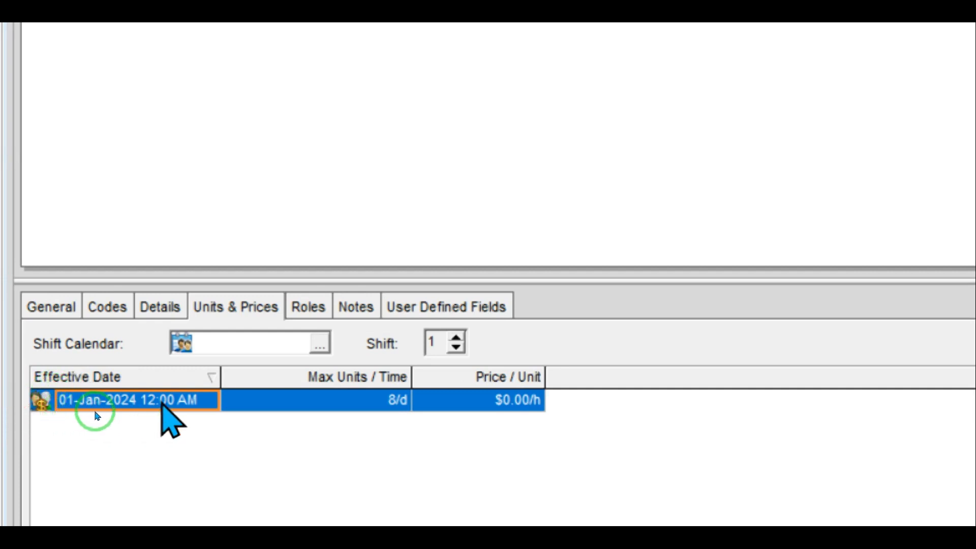
Step: Set resource A's rate Effective Date to 02-Oct-2022 12:00 AM using the date picker
click(209, 401)
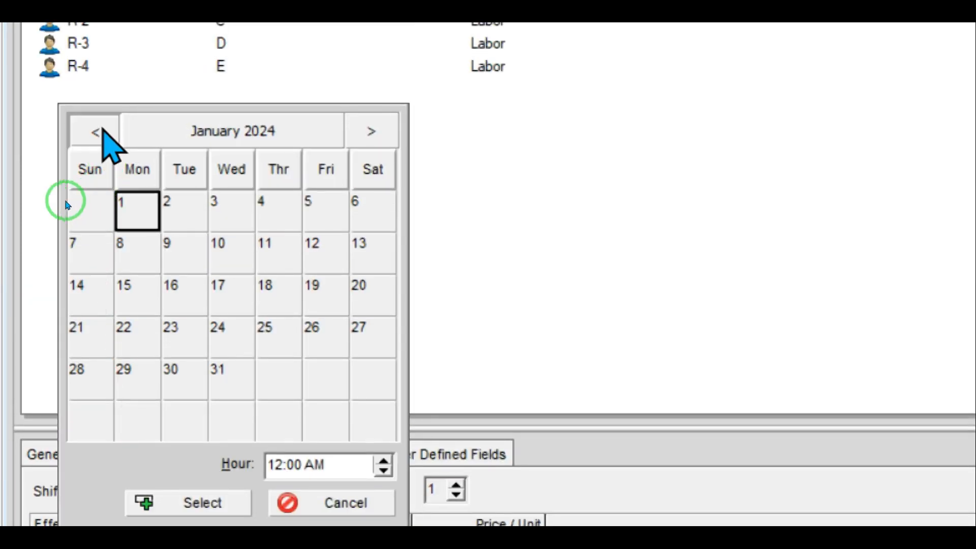
click(103, 131)
click(103, 131)
click(103, 131)
click(104, 131)
click(104, 131)
click(103, 131)
click(104, 131)
click(103, 131)
click(104, 131)
click(103, 131)
click(103, 131)
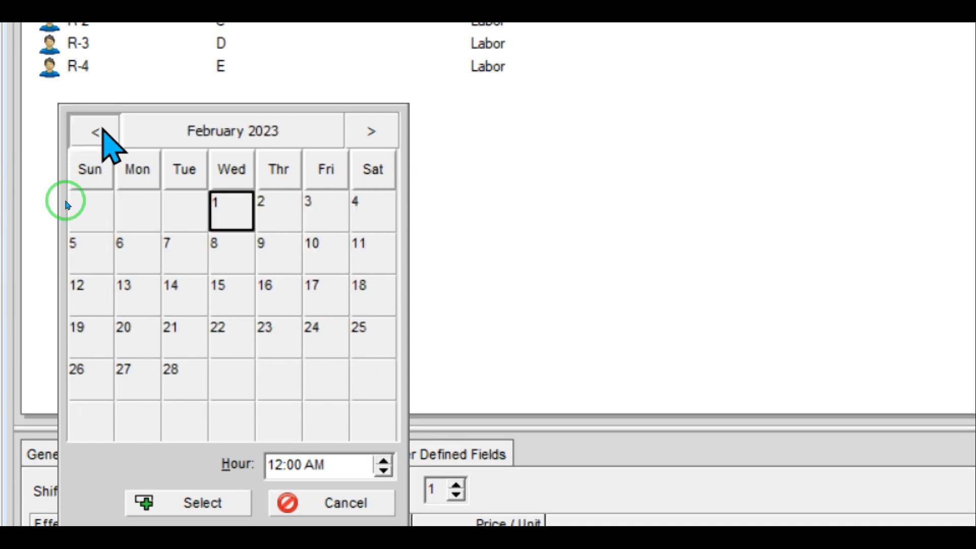
click(103, 131)
click(103, 131)
click(103, 131)
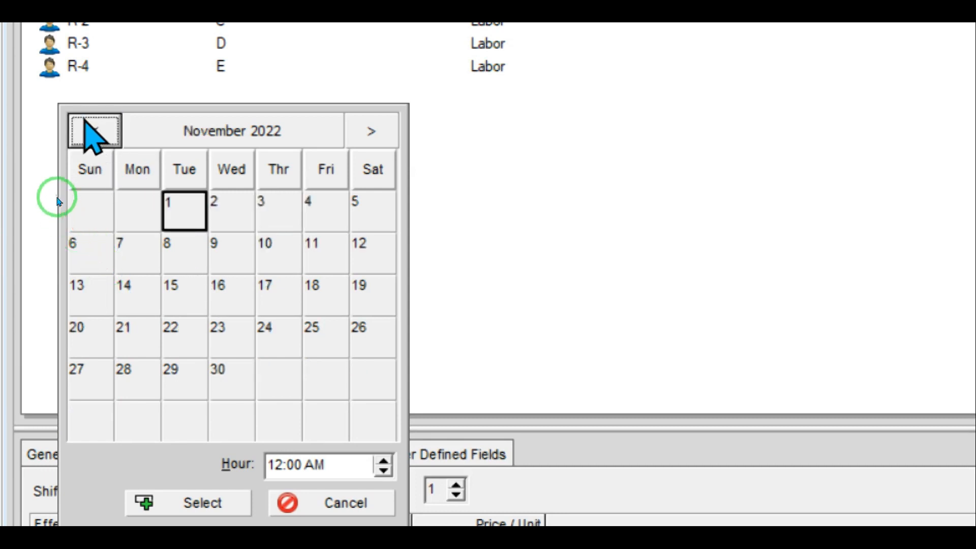
click(87, 125)
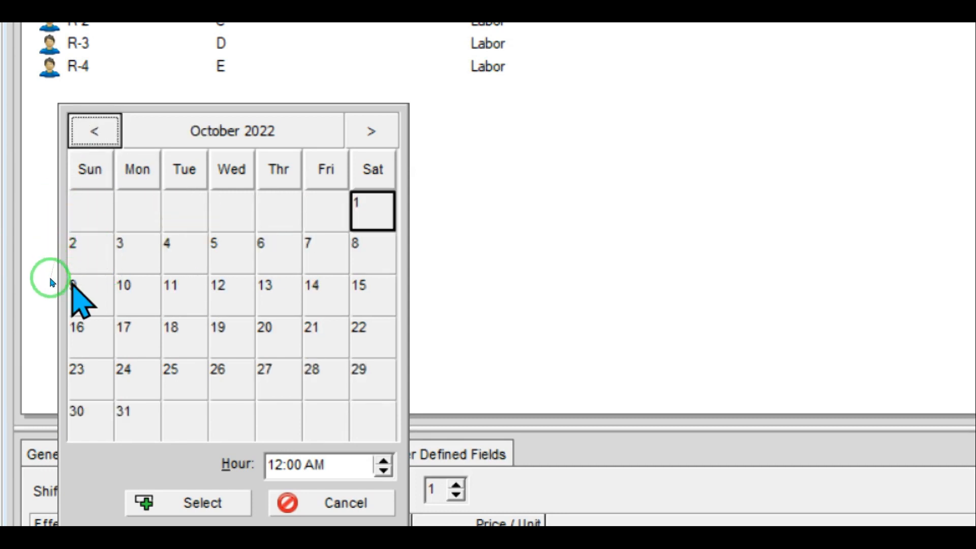
click(78, 262)
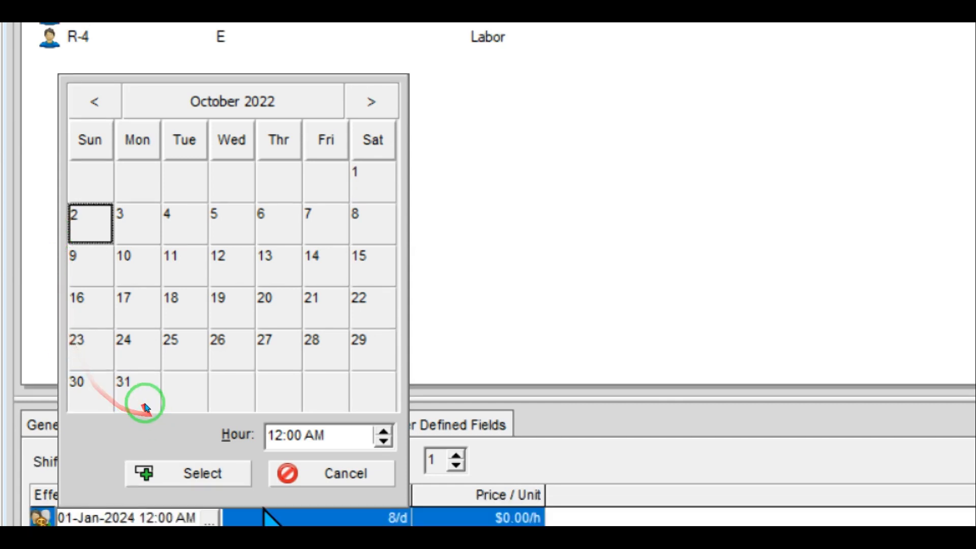
double_click(76, 219)
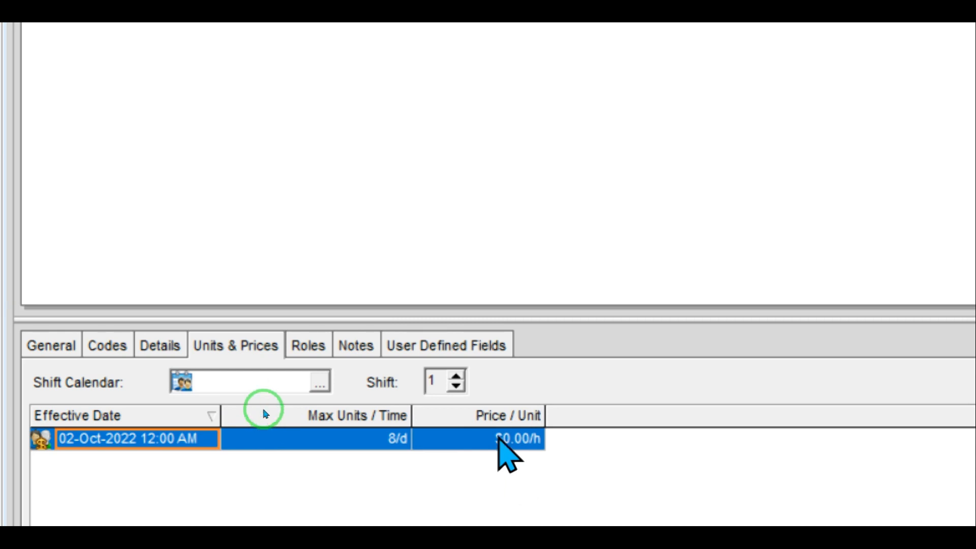
Step: Enter 100 as resource A's Price / Unit ($100.00/h), then view its Details
click(498, 437)
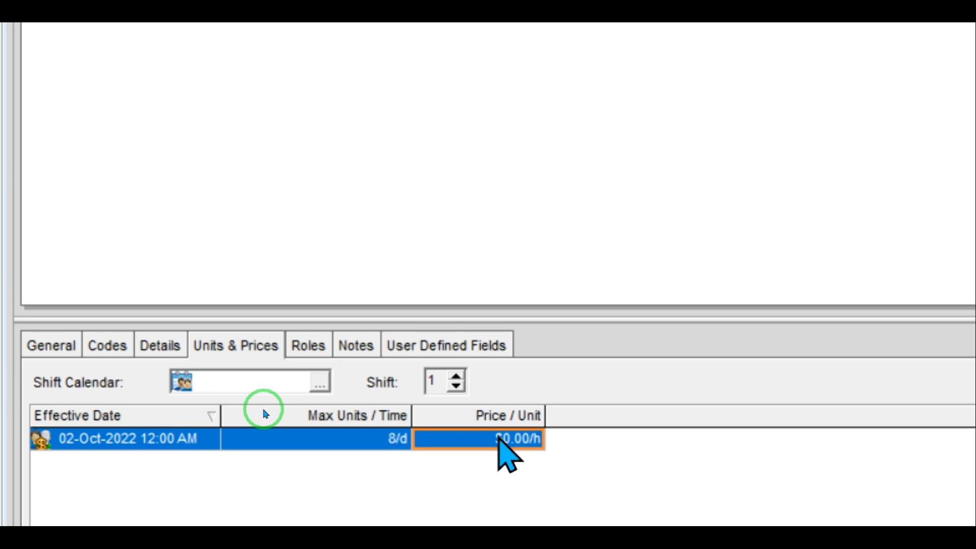
text(100)
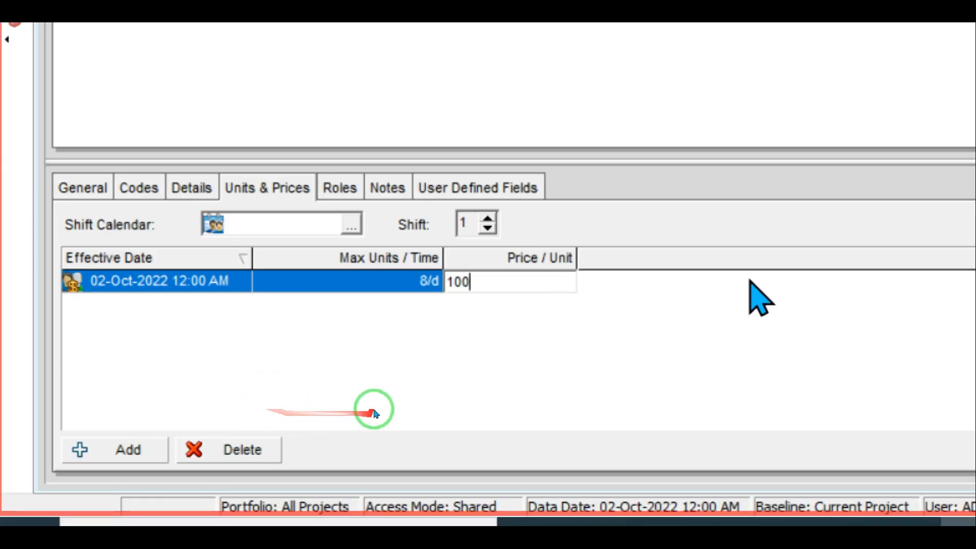
key(Return)
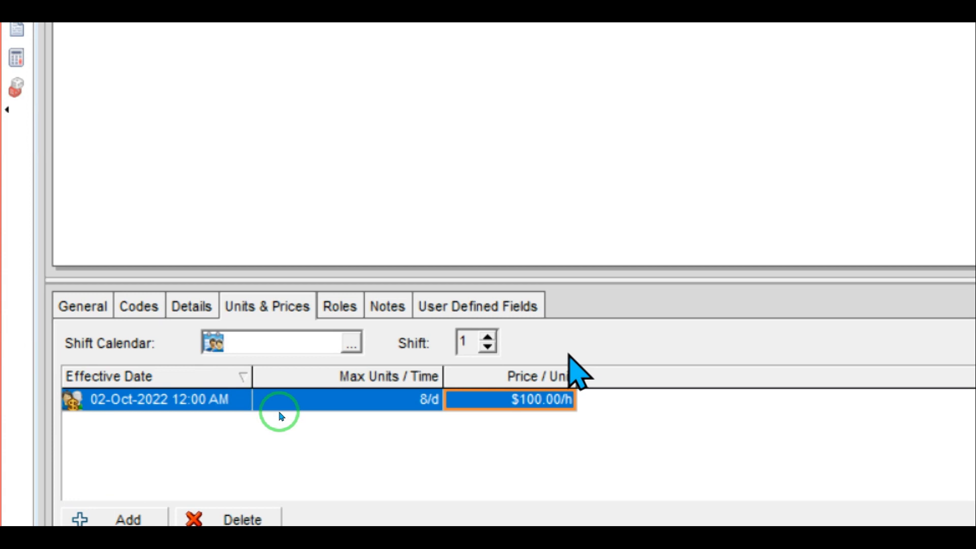
click(192, 307)
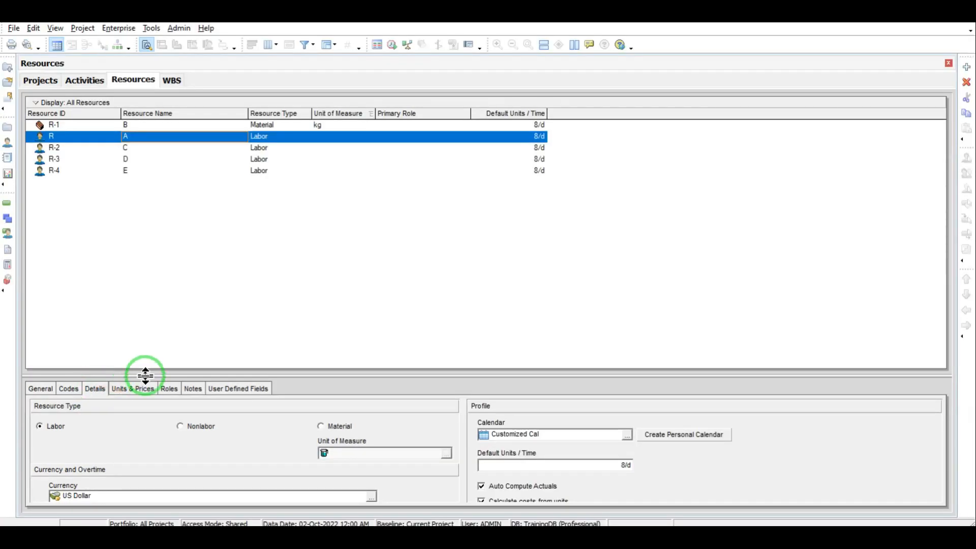
Step: Tick Overtime Allowed for resource A and enter an Overtime Factor of 2
drag(145, 376, 146, 315)
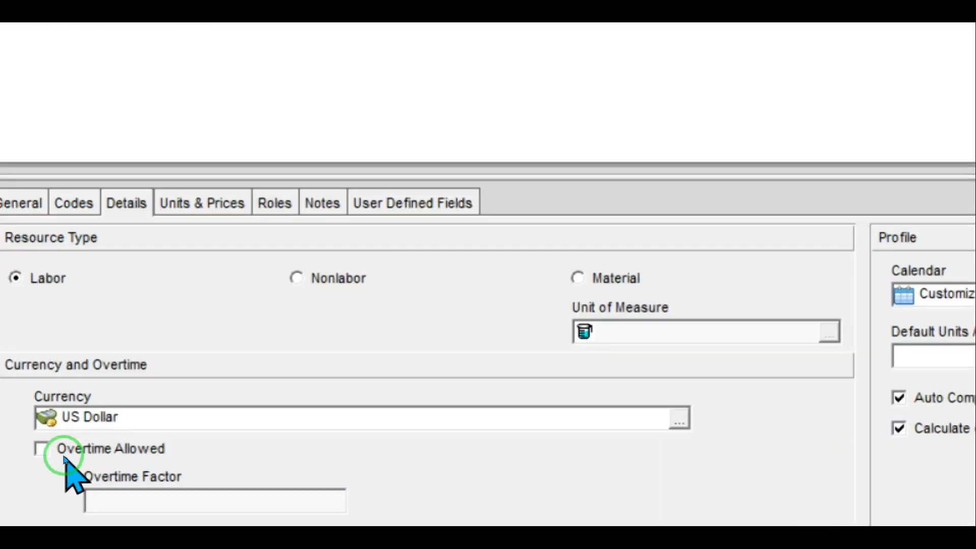
click(52, 452)
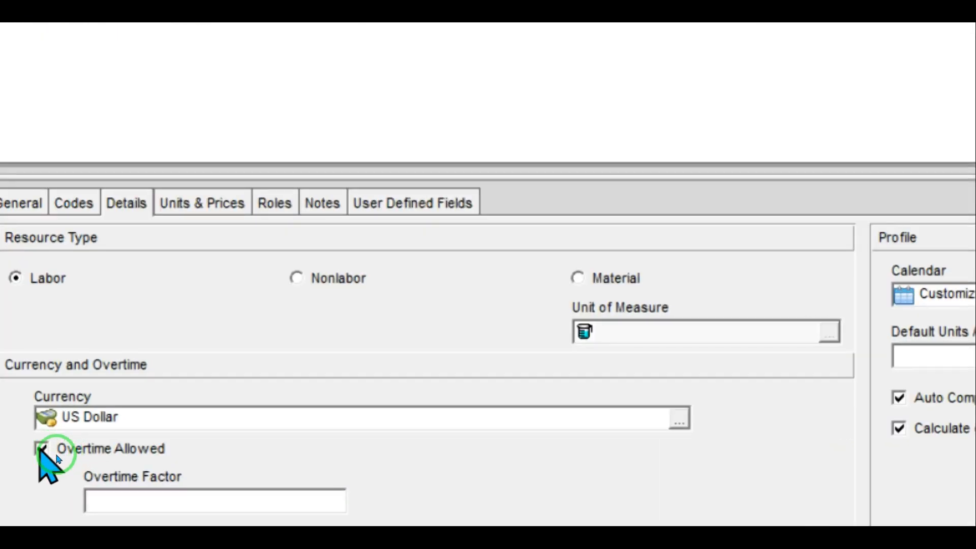
click(102, 503)
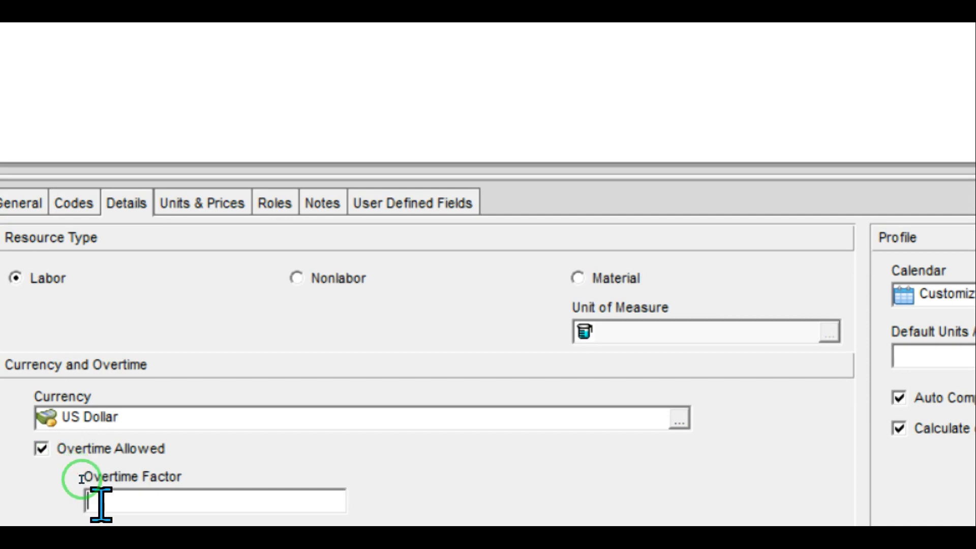
text(2)
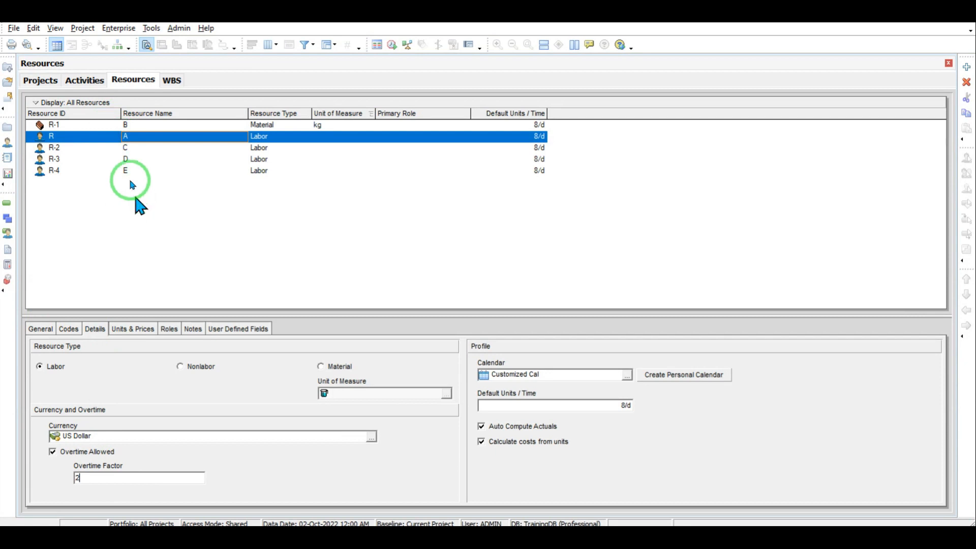
Step: Select material resource B and bring up its Units & Prices details
click(136, 125)
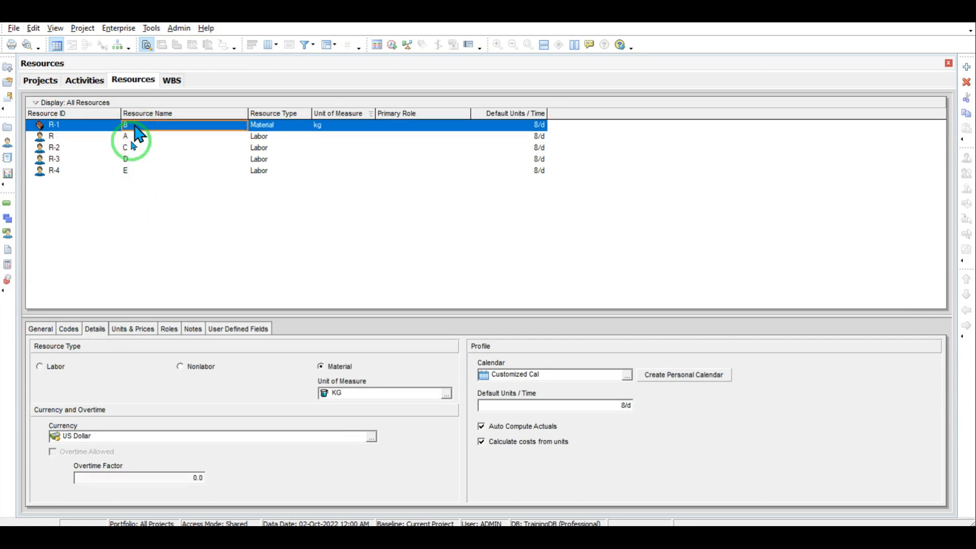
click(40, 328)
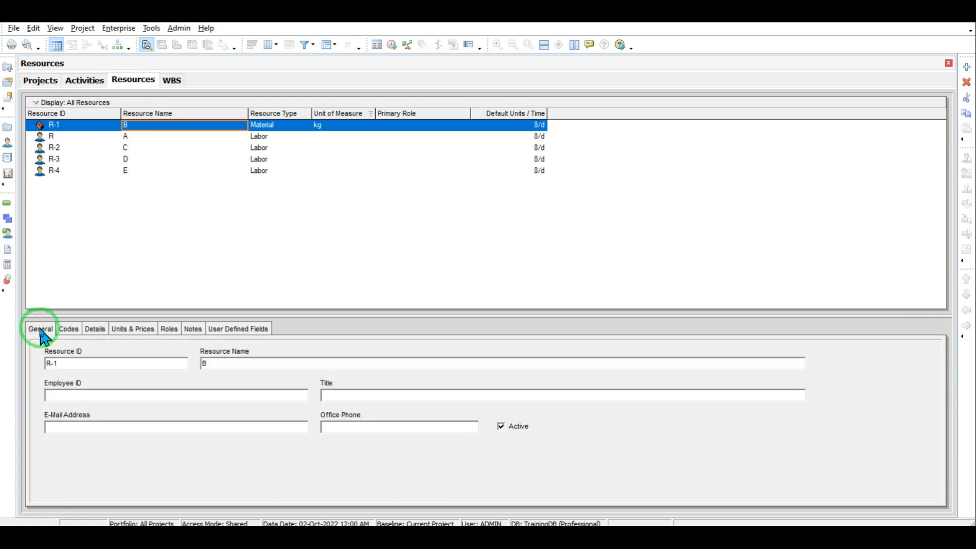
click(67, 331)
click(127, 331)
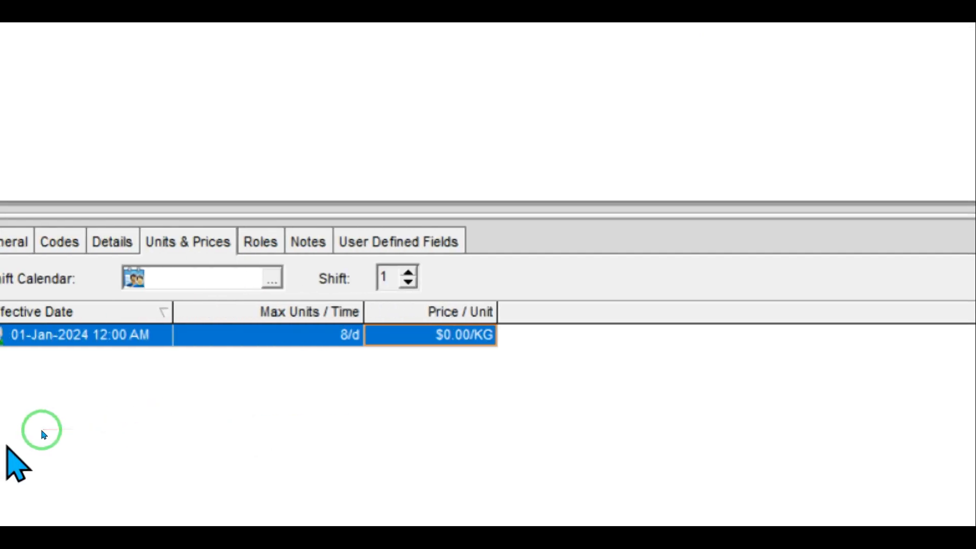
Step: Change the price row's effective date from 01-Jan-2024 to 02-Oct-2022 in the date picker
click(1, 334)
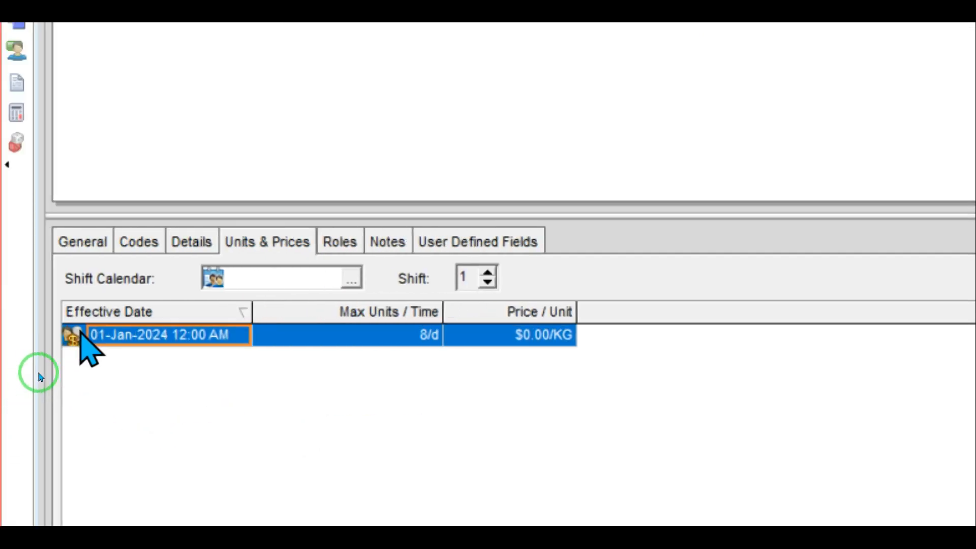
click(224, 334)
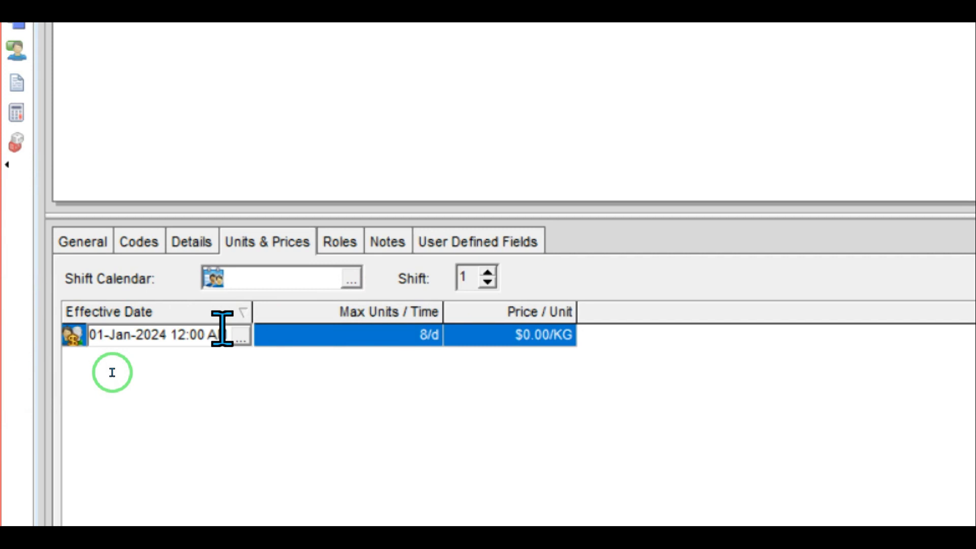
click(240, 335)
click(125, 28)
click(125, 28)
click(126, 28)
click(125, 28)
click(122, 45)
click(122, 45)
click(122, 44)
click(121, 45)
click(122, 45)
click(122, 45)
click(122, 45)
click(122, 45)
click(122, 45)
click(122, 44)
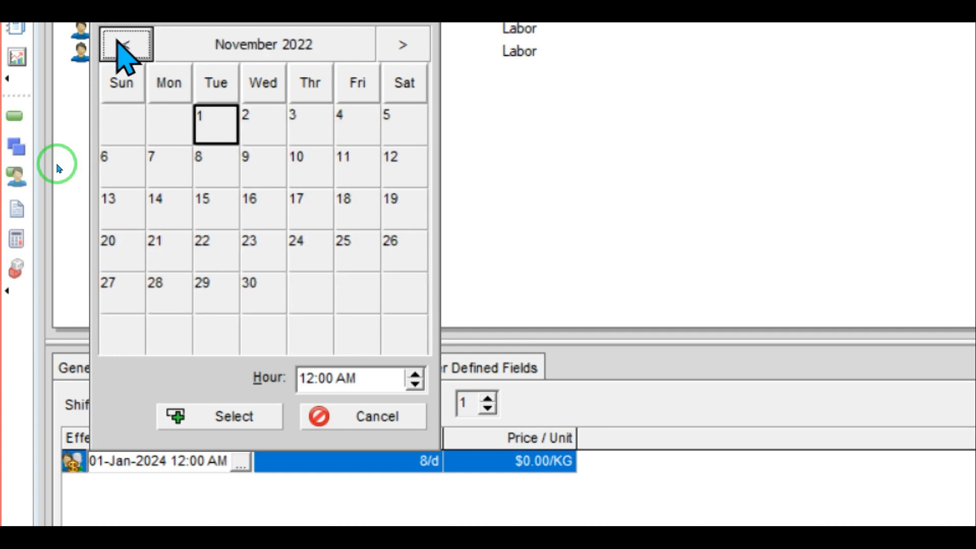
click(122, 44)
click(113, 181)
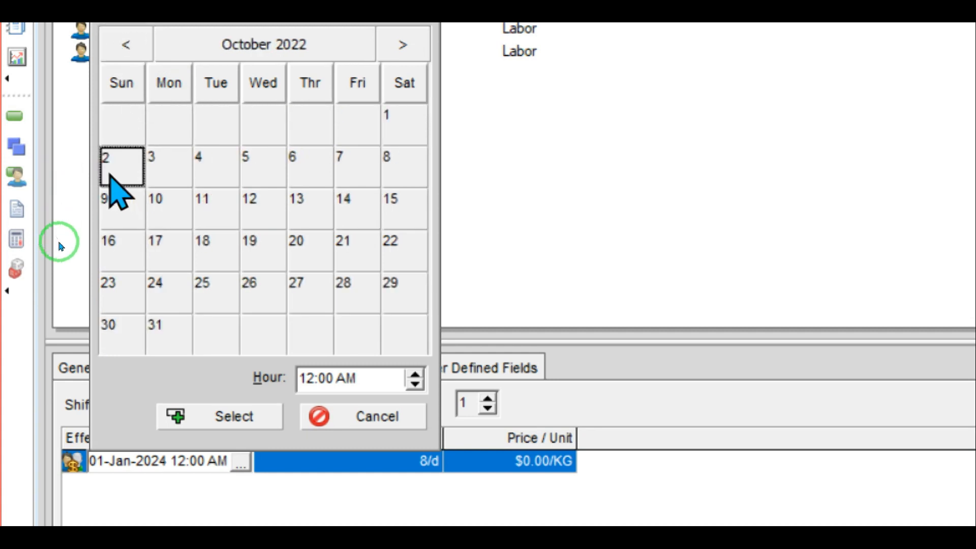
double_click(120, 170)
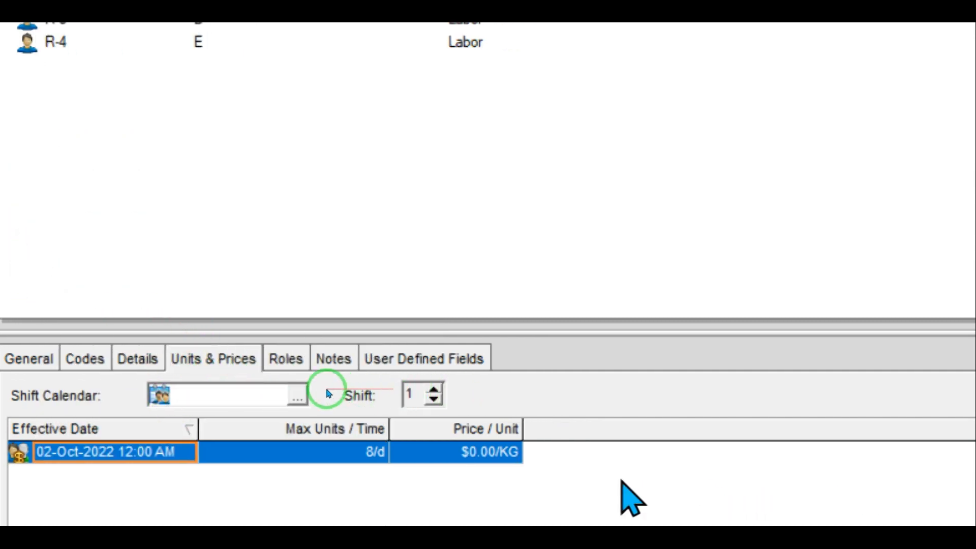
Step: Enter 1000 as the 02-Oct-2022 row's price, giving $1,000.00/KG
click(480, 447)
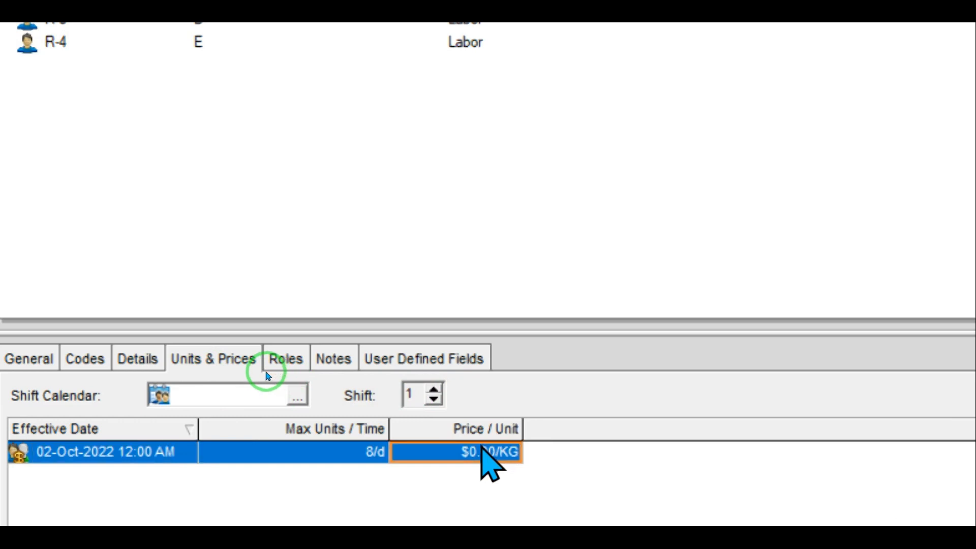
text(1000)
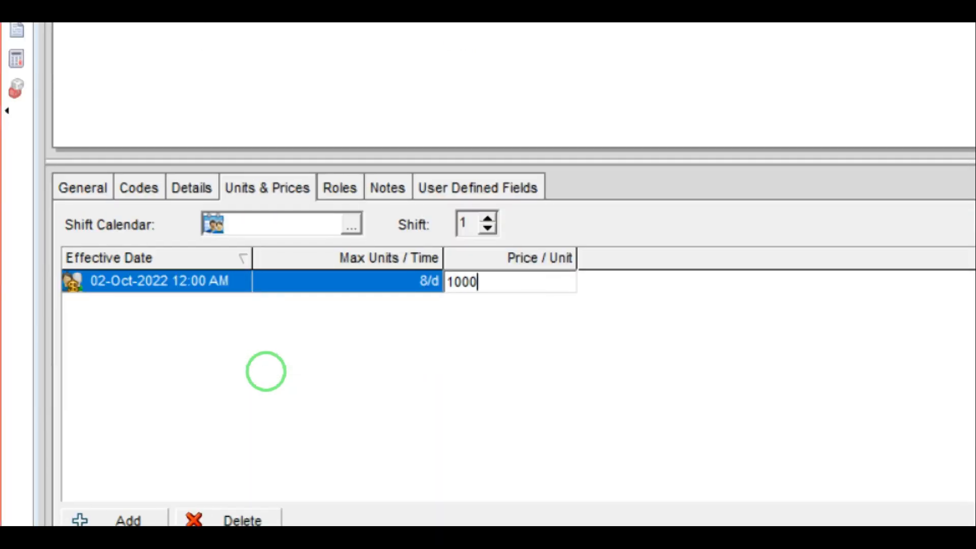
key(Return)
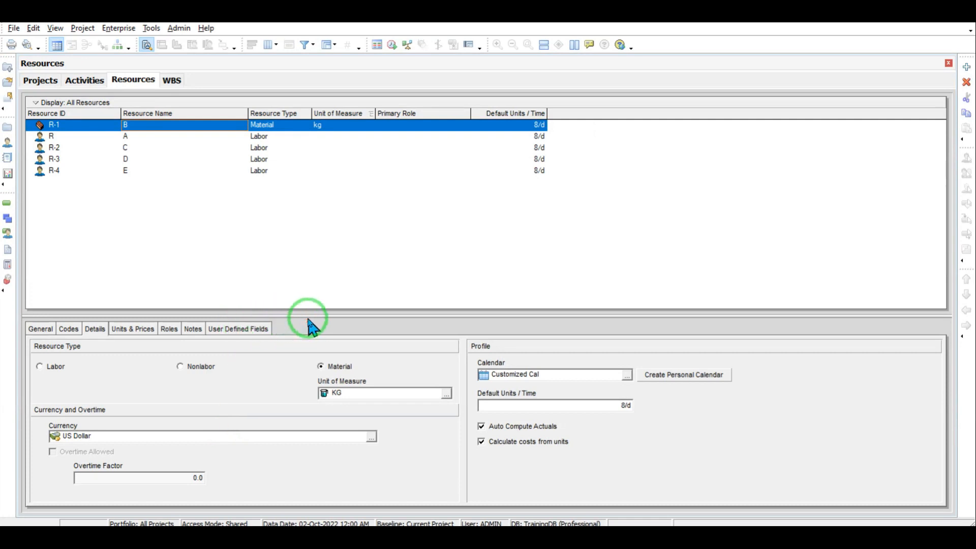
Step: Enlarge the detail panel and show resource B's Units & Prices with the $1,000.00/KG rate
drag(307, 319, 305, 308)
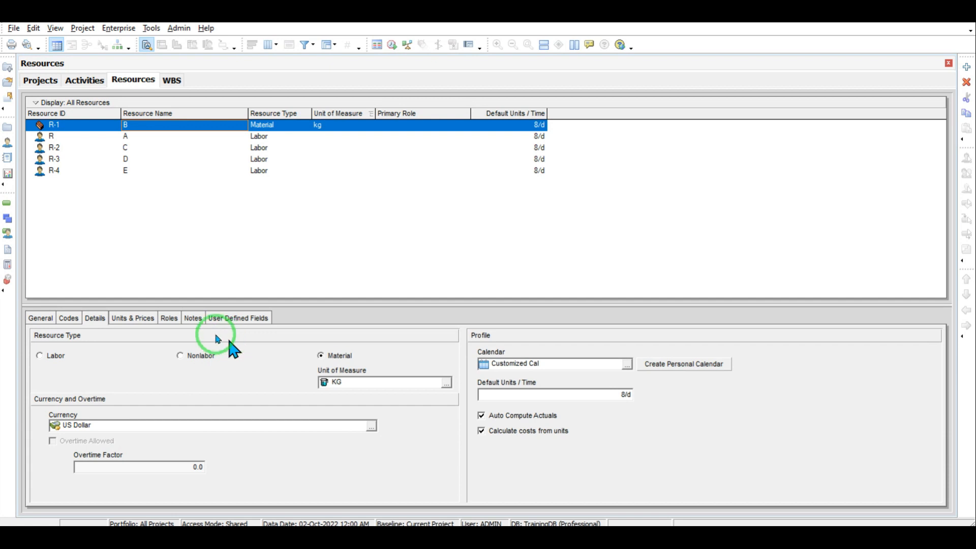
click(134, 316)
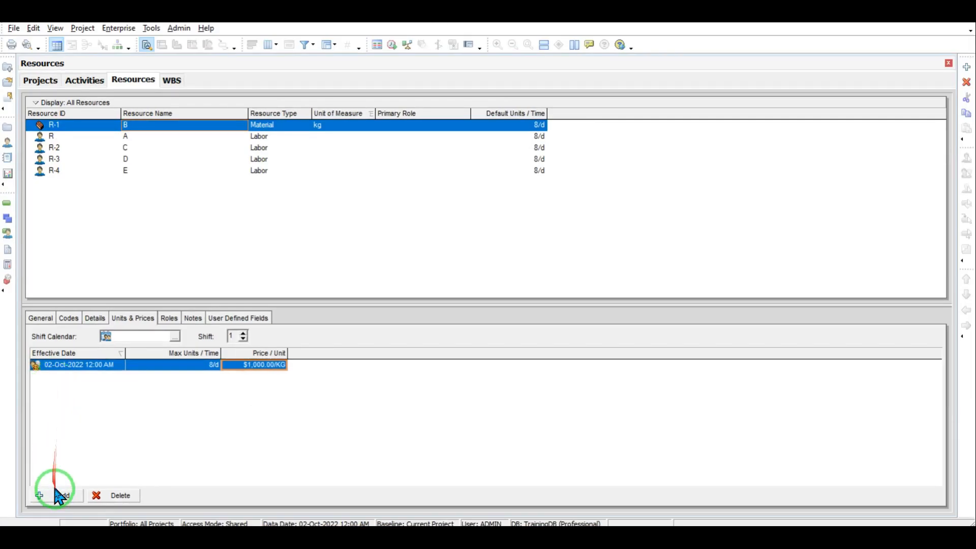
Step: Add a new 17-Jan-2024 price row for resource B and start editing its effective date
click(58, 496)
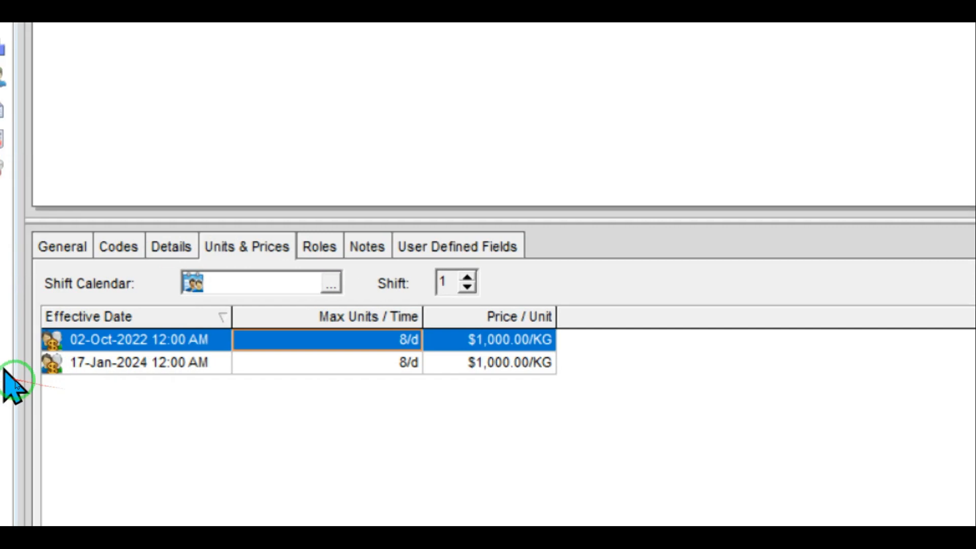
click(107, 364)
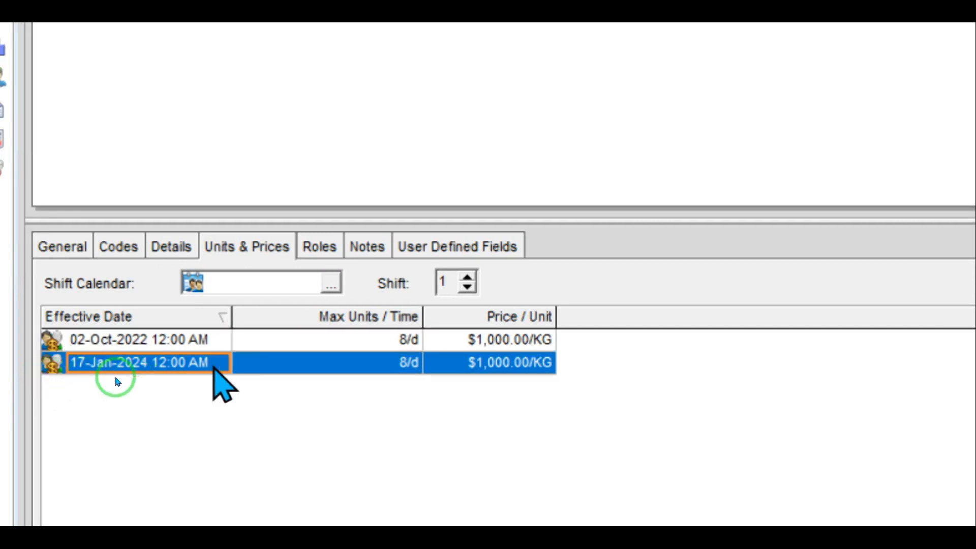
click(219, 364)
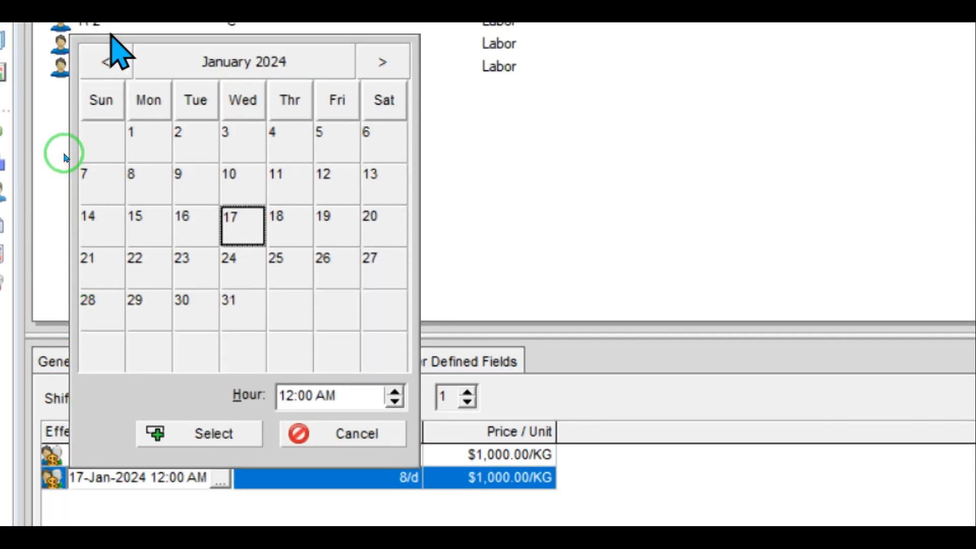
Step: Set the second price row's effective date to 11-Nov-2022
click(106, 62)
click(107, 62)
click(107, 62)
click(107, 62)
click(106, 62)
click(107, 62)
click(106, 62)
click(108, 71)
click(108, 71)
click(108, 72)
click(107, 71)
click(108, 71)
click(108, 71)
click(108, 72)
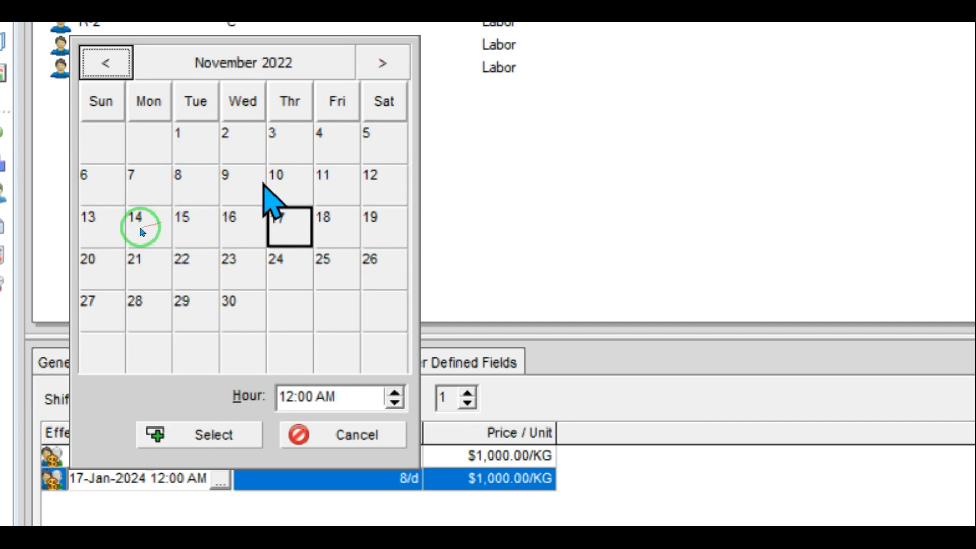
click(321, 187)
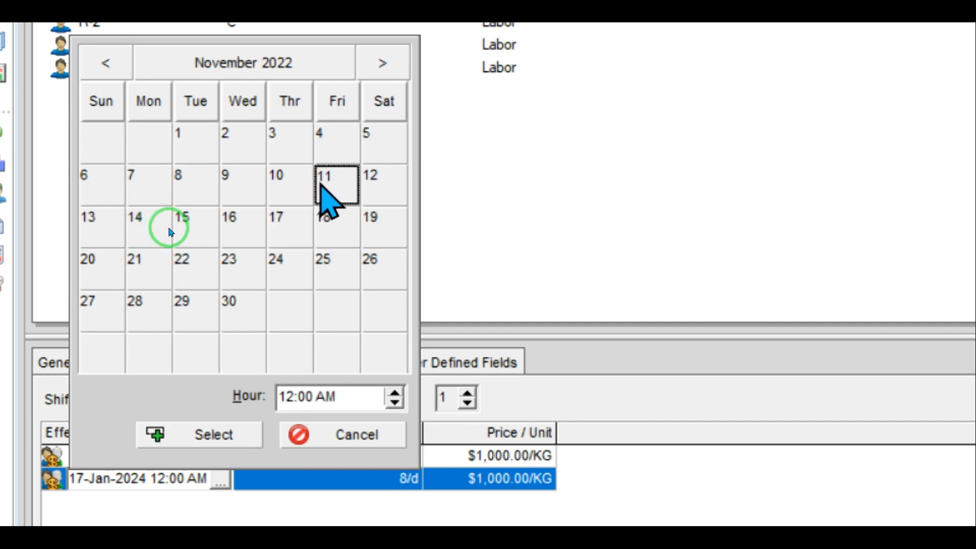
click(161, 430)
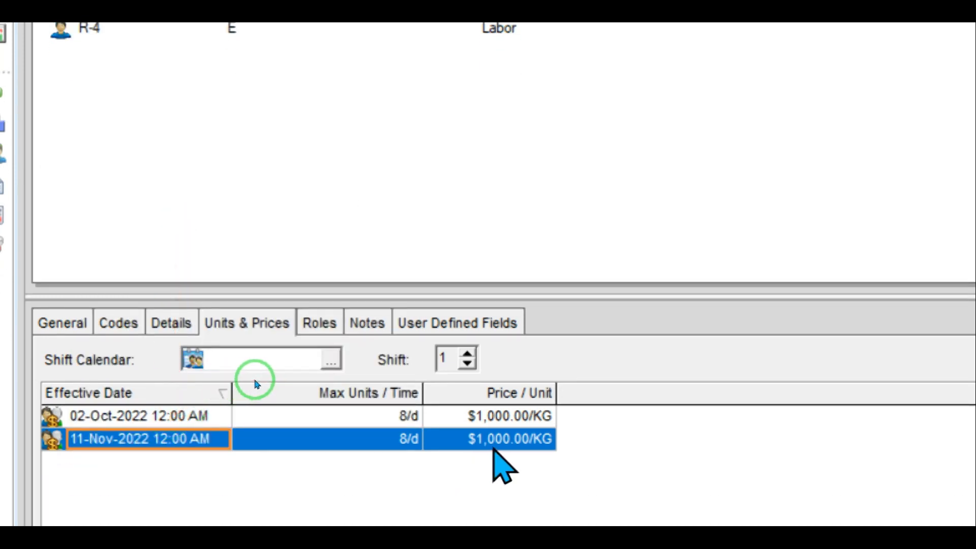
Step: Enter 1100 as that row's price per unit
click(492, 439)
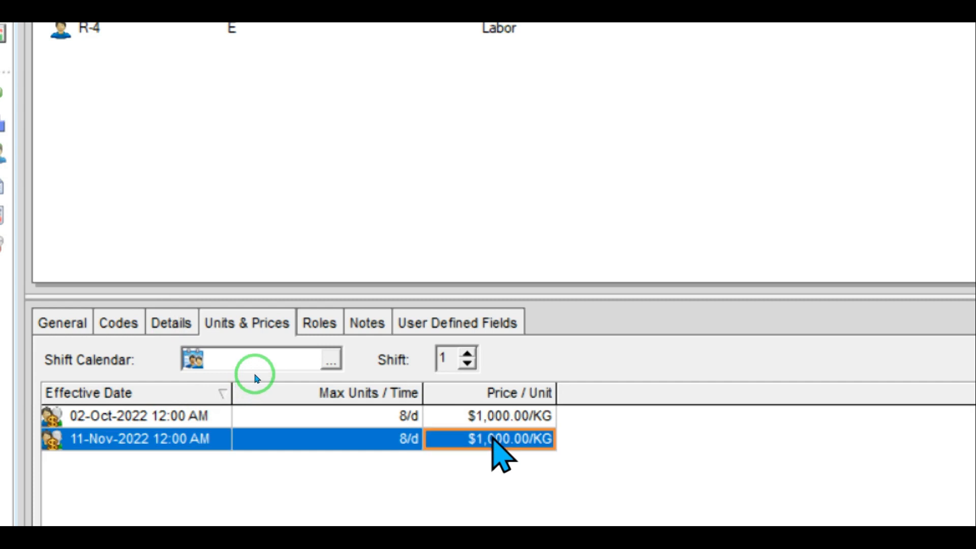
text(1)
text(100)
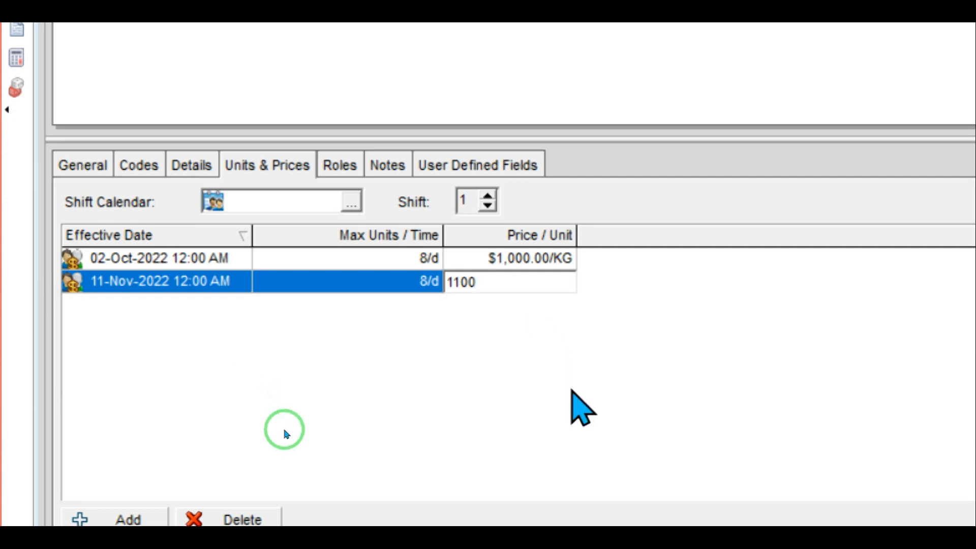
key(Return)
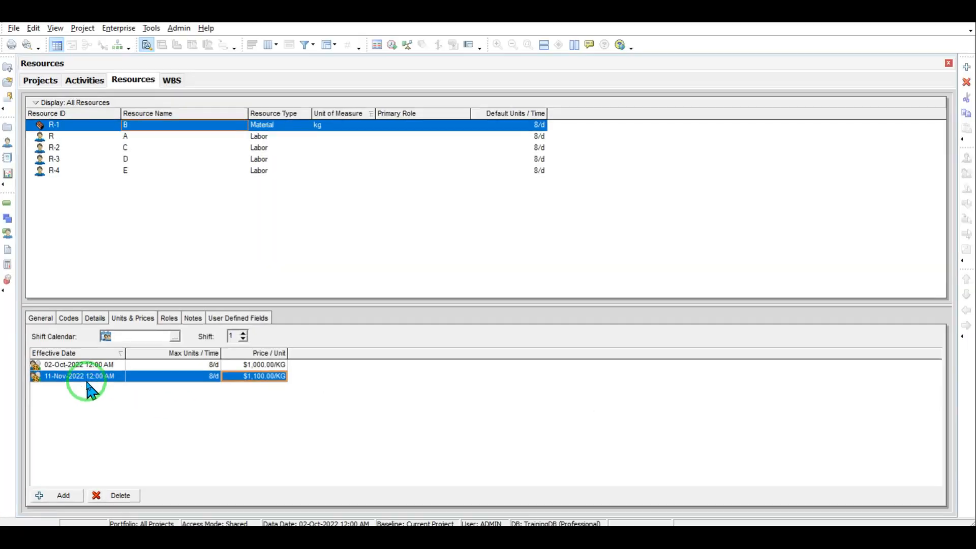
Step: Select resource C and set its price row's effective date to 02-Oct-2022
click(239, 262)
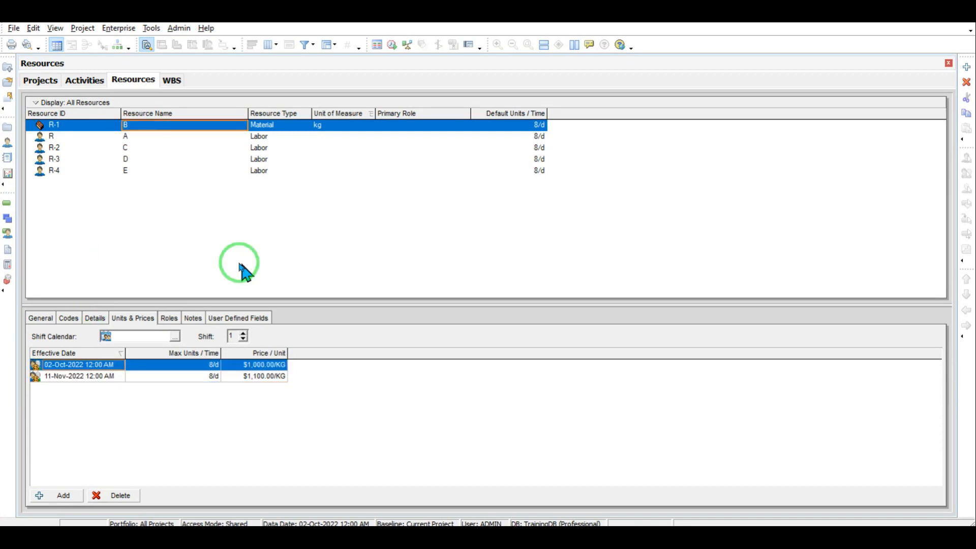
click(124, 148)
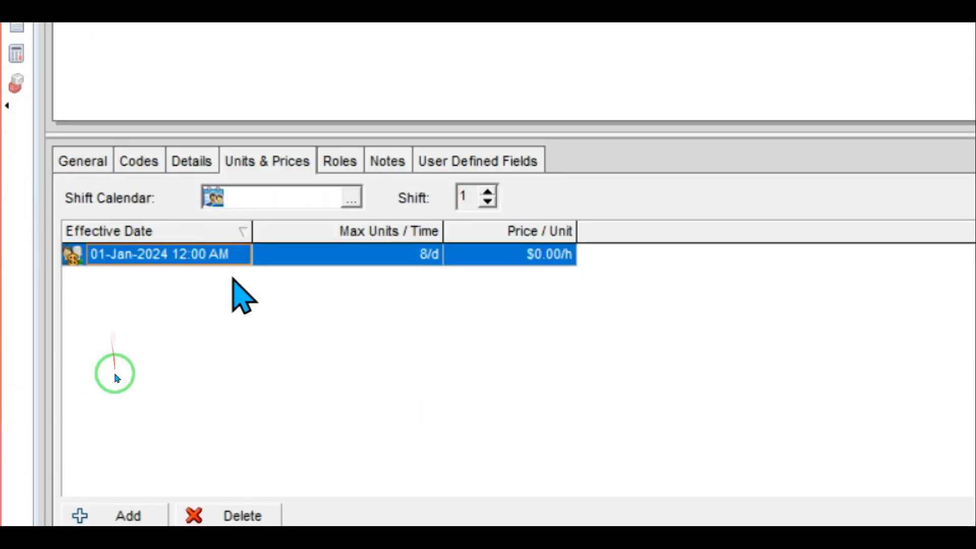
click(230, 255)
click(241, 256)
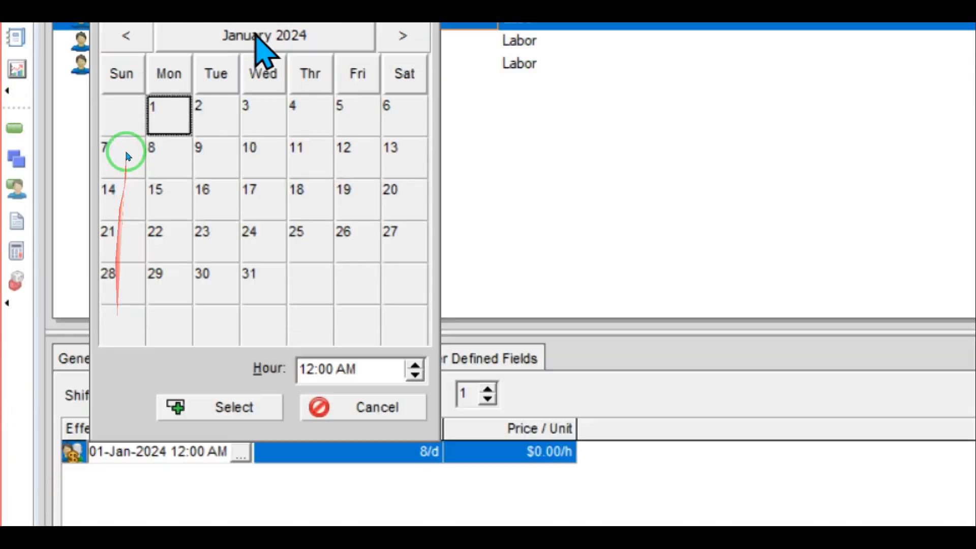
click(116, 52)
click(115, 53)
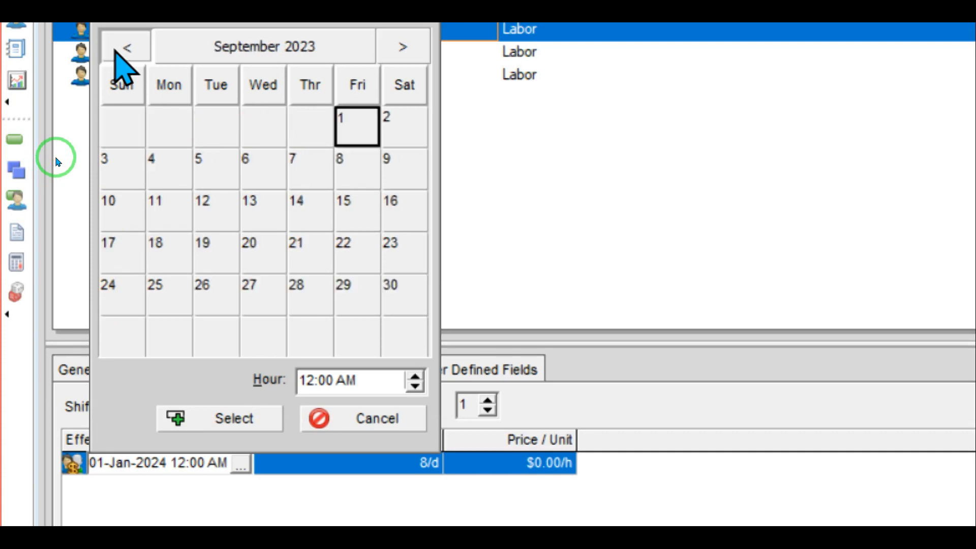
click(116, 52)
click(115, 52)
click(116, 52)
click(116, 52)
click(116, 52)
click(116, 52)
click(116, 53)
click(116, 52)
click(118, 170)
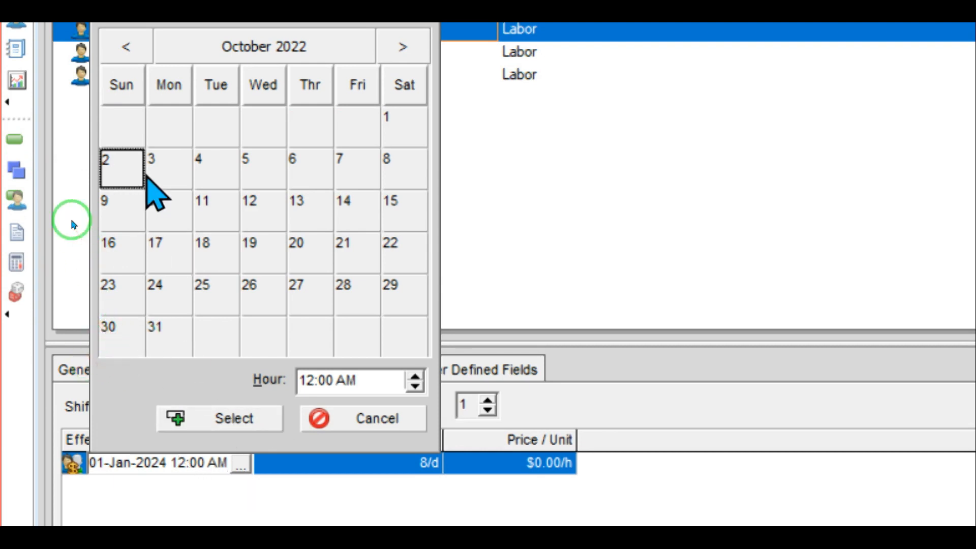
double_click(126, 159)
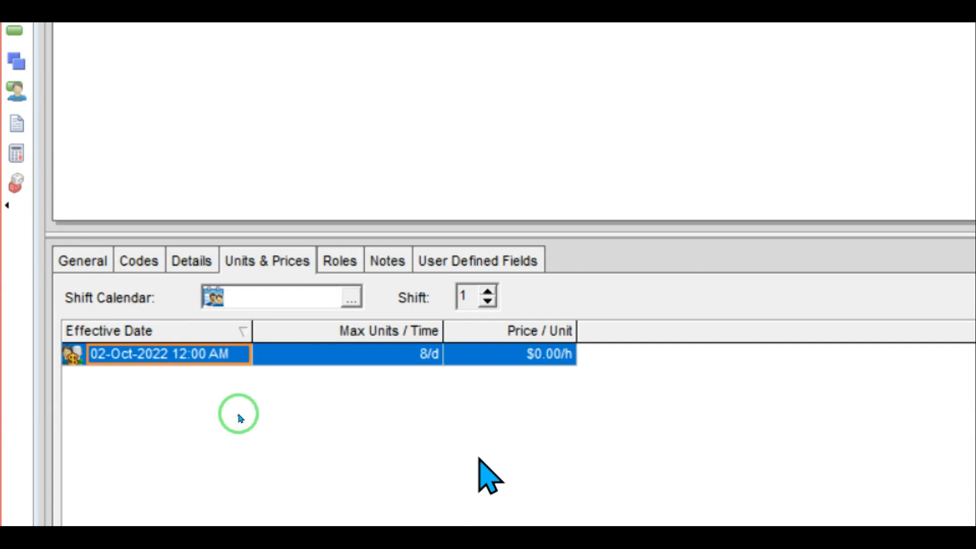
Step: Replace resource C's $0.00/h price with 200 per hour
click(520, 356)
click(519, 351)
double_click(522, 353)
text(200)
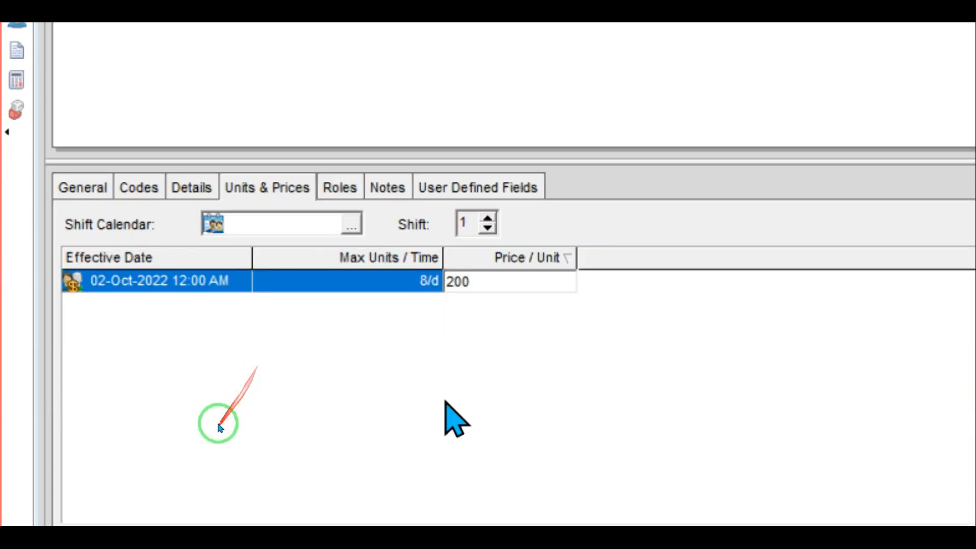
click(219, 426)
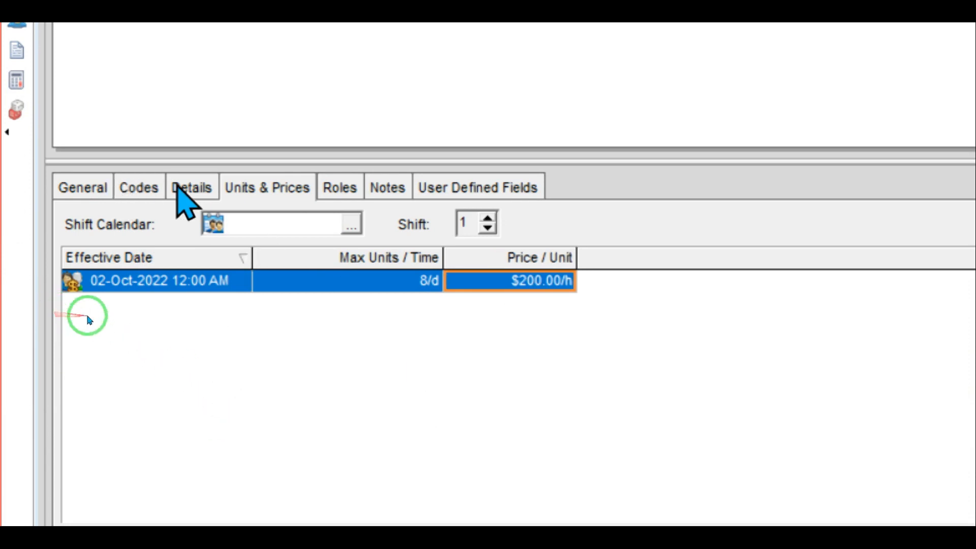
Step: Allow overtime for resource C with an overtime factor of 1.5
click(182, 189)
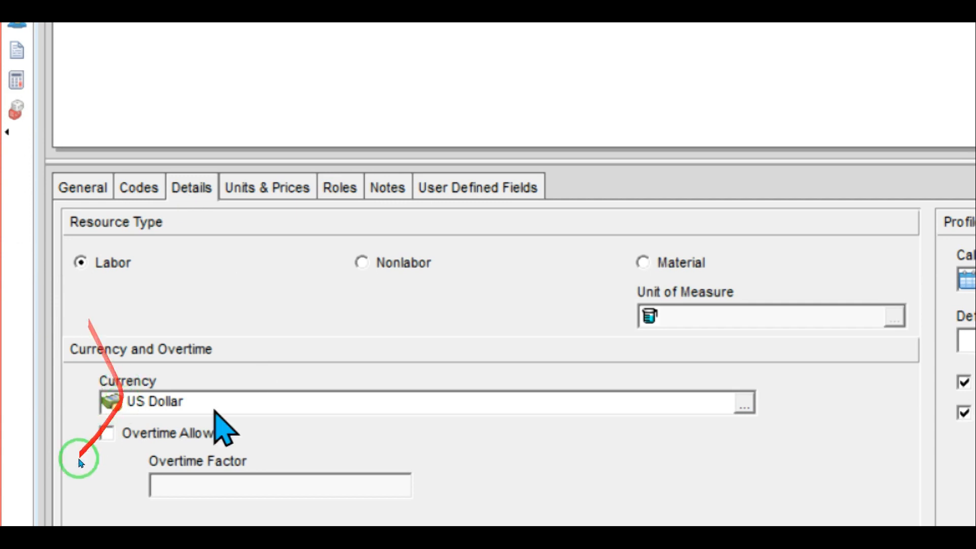
click(106, 433)
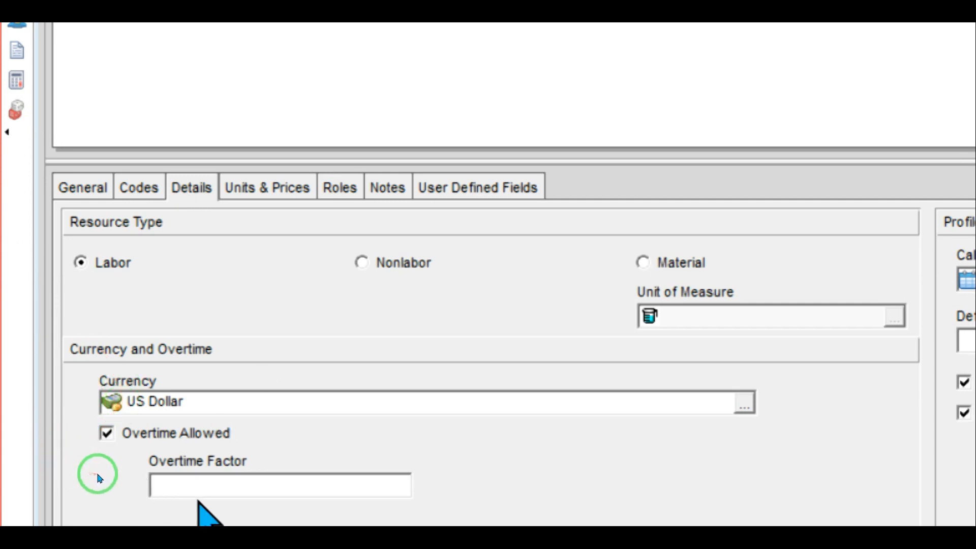
click(184, 483)
text(1.5)
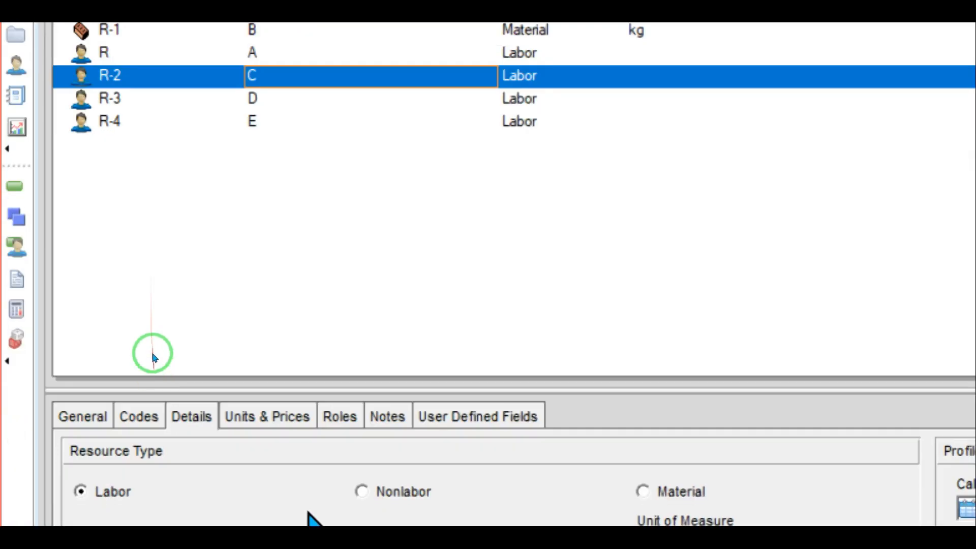
Step: Return to resource C's Units & Prices tab for a second rate row
click(267, 416)
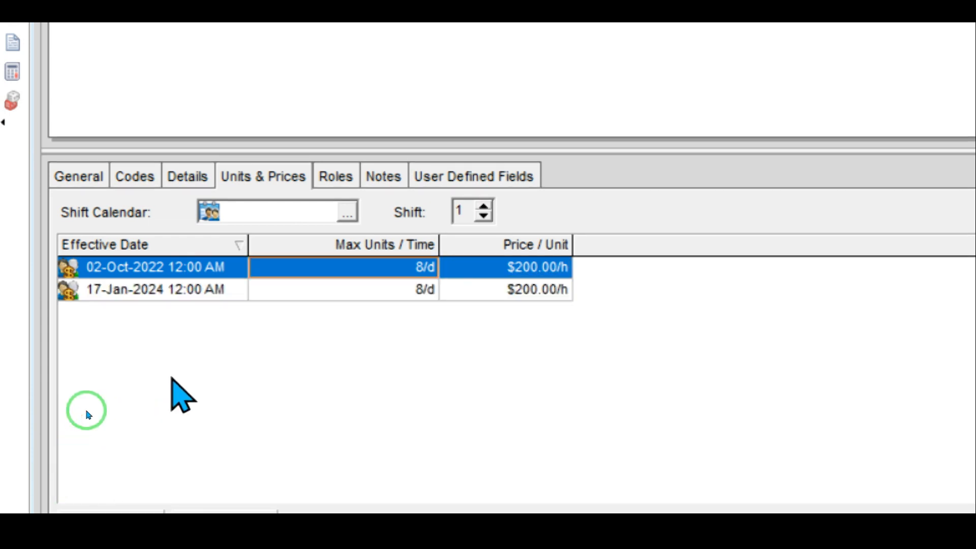
Step: Change the new rate row's effective date from 17-Jan-2024 to 08-Nov-2022
click(165, 291)
click(239, 294)
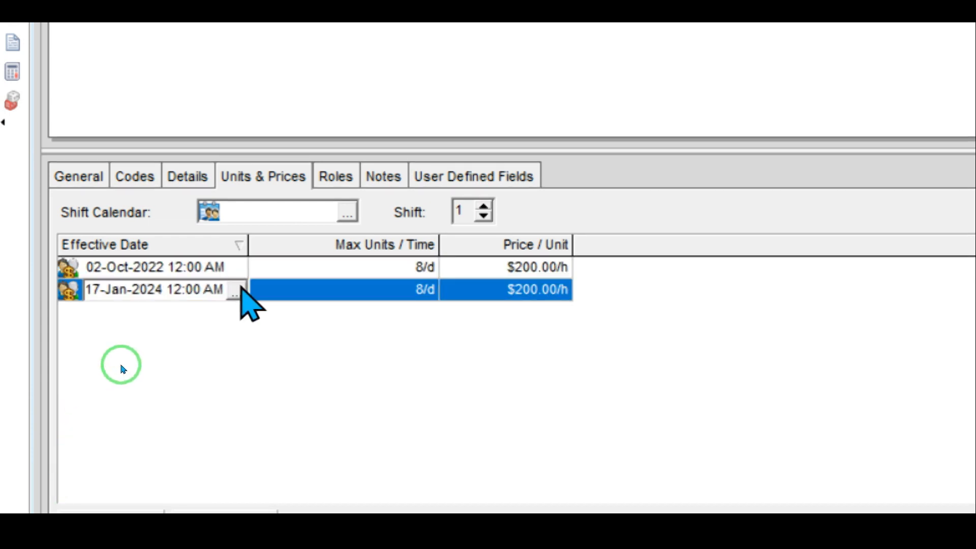
click(236, 293)
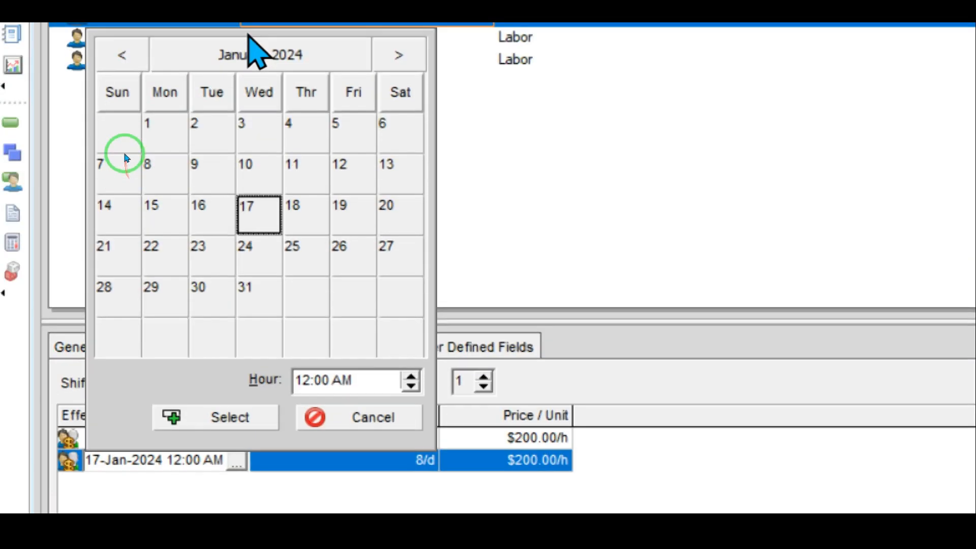
click(102, 58)
click(104, 59)
click(105, 59)
click(104, 59)
click(105, 59)
click(107, 60)
click(106, 58)
click(106, 58)
click(107, 57)
click(107, 57)
click(107, 57)
click(106, 58)
click(106, 58)
click(106, 58)
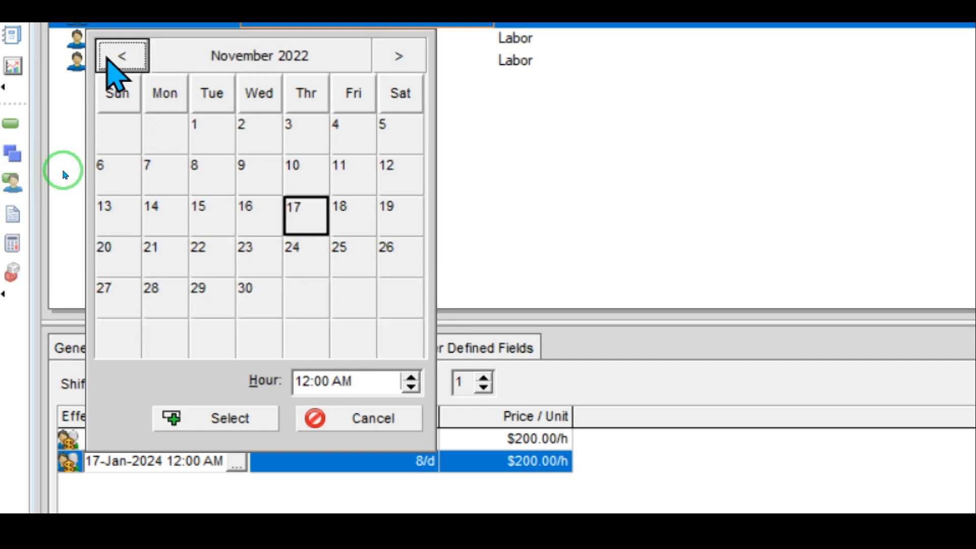
double_click(211, 171)
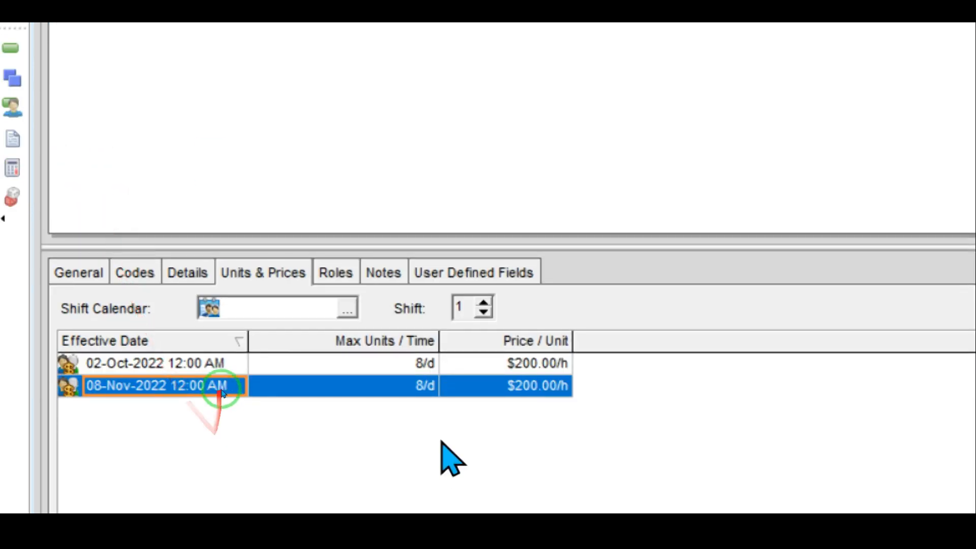
Step: Set max units to 80/d on the 02-Oct row and 96/d on the 08-Nov row
click(209, 361)
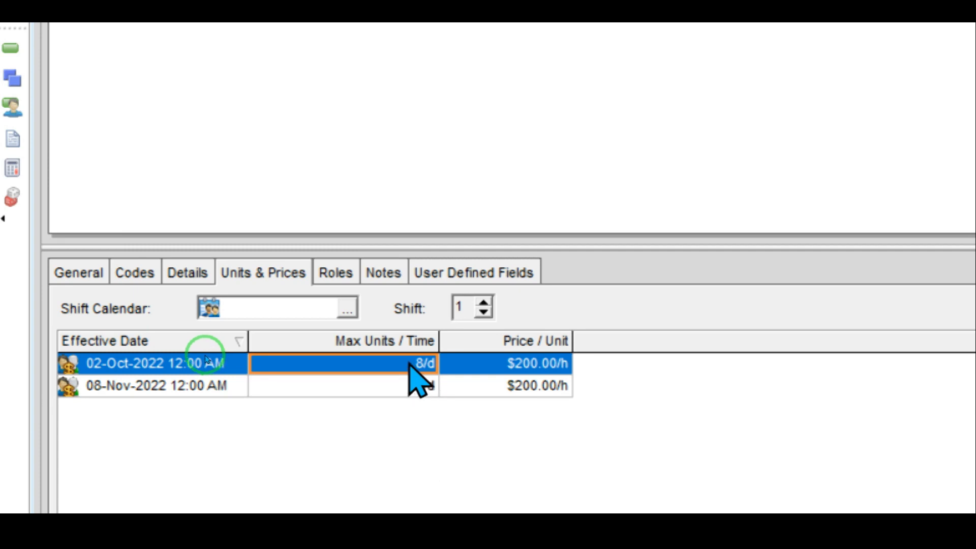
click(409, 364)
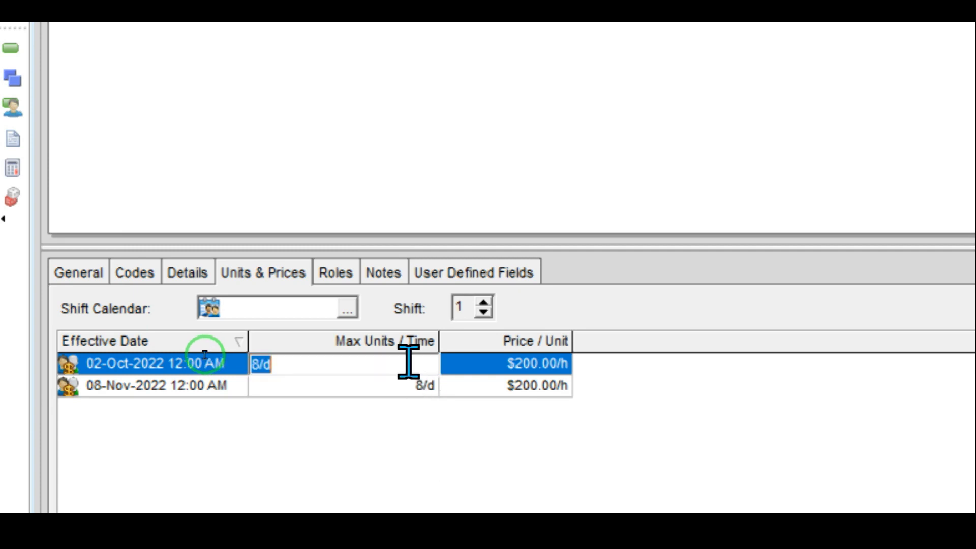
click(261, 364)
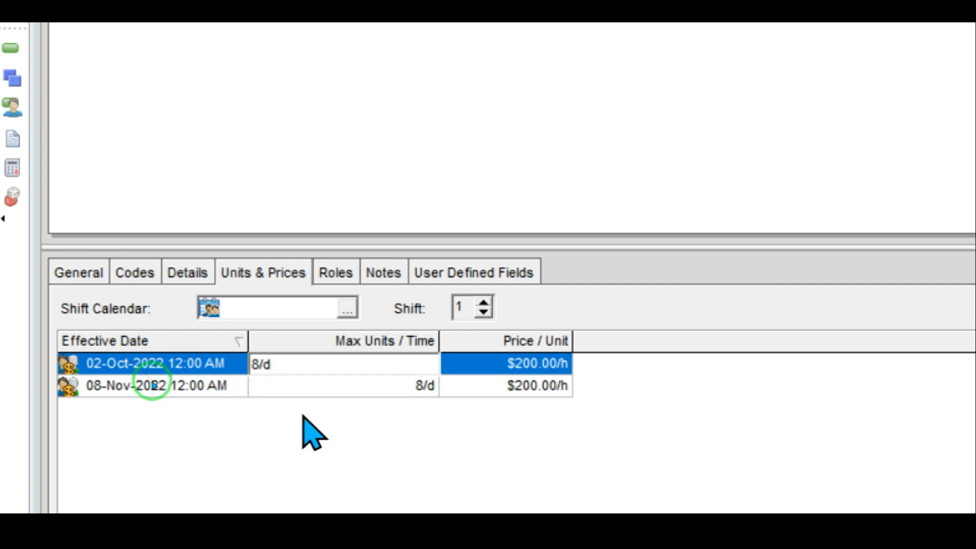
text(0)
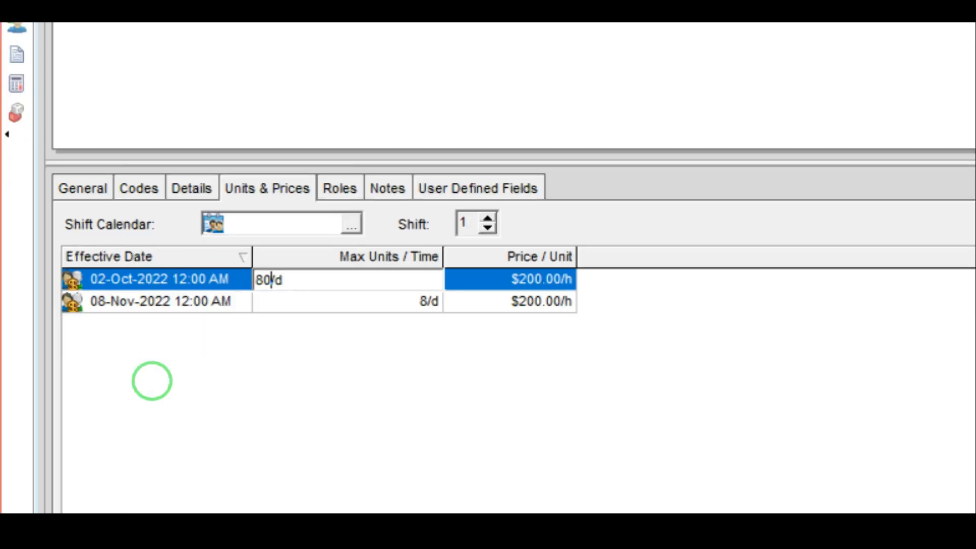
key(Return)
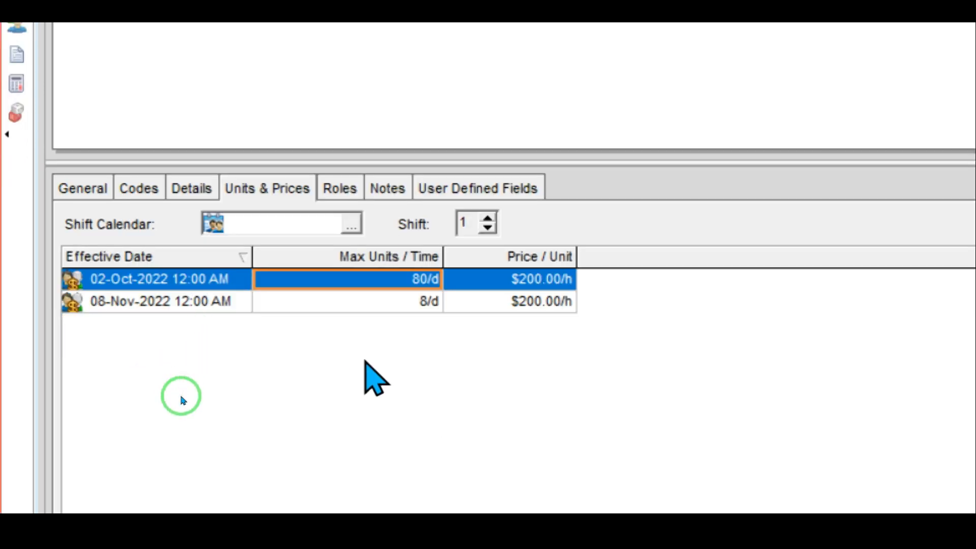
click(407, 300)
click(407, 300)
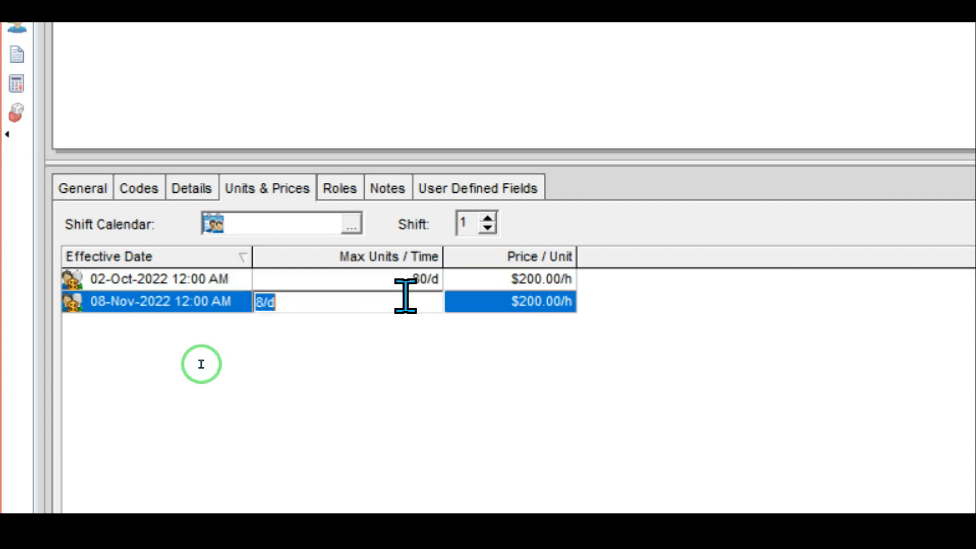
drag(263, 301, 257, 300)
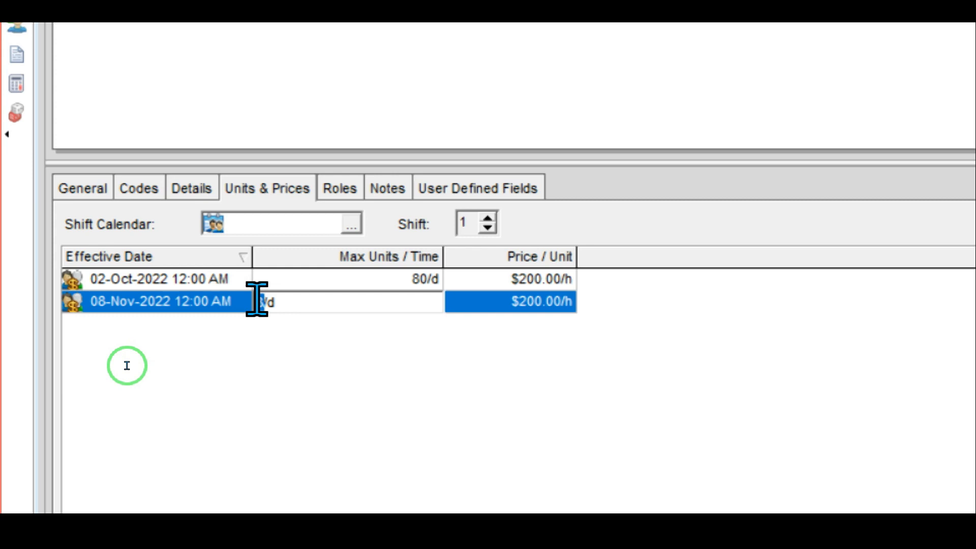
text(96)
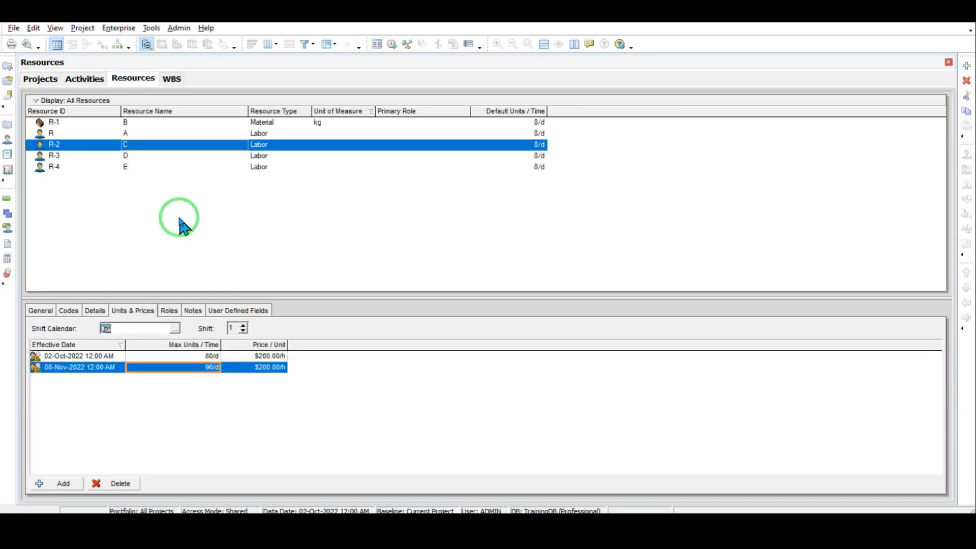
Step: Select resource D and set its price row's effective date to 02-Oct-2022
click(129, 157)
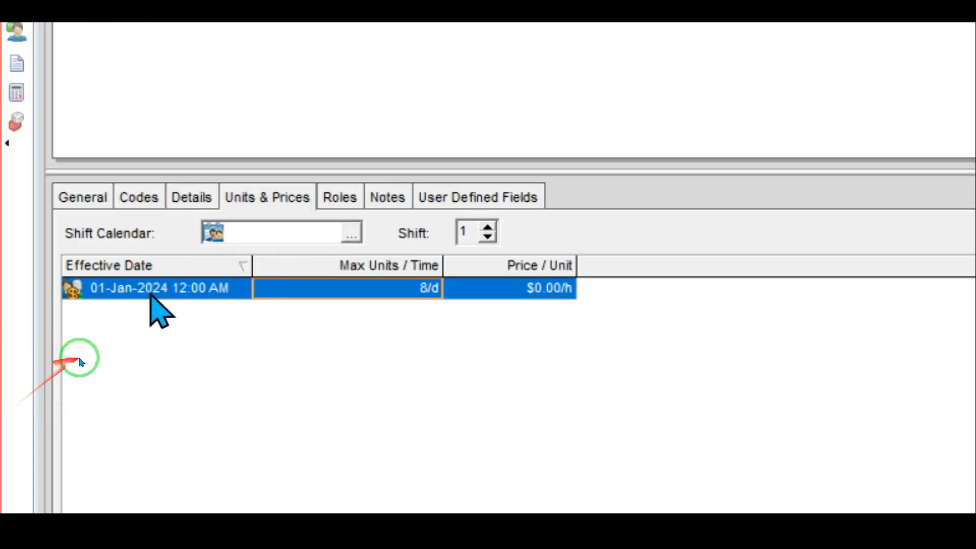
click(247, 288)
click(241, 292)
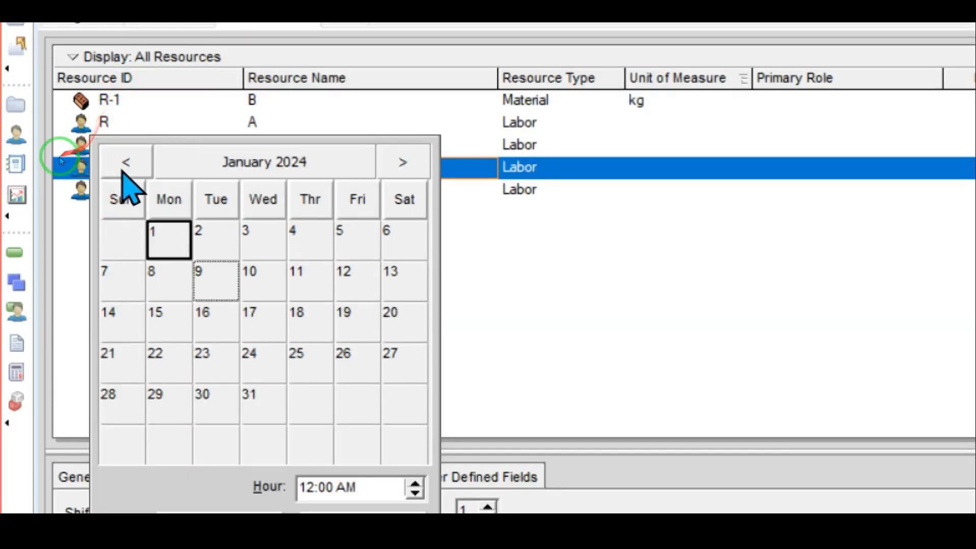
click(121, 171)
click(121, 171)
click(121, 171)
click(121, 171)
click(121, 170)
click(120, 172)
click(120, 171)
click(120, 171)
click(120, 172)
click(120, 172)
click(121, 170)
click(121, 171)
click(121, 171)
click(121, 171)
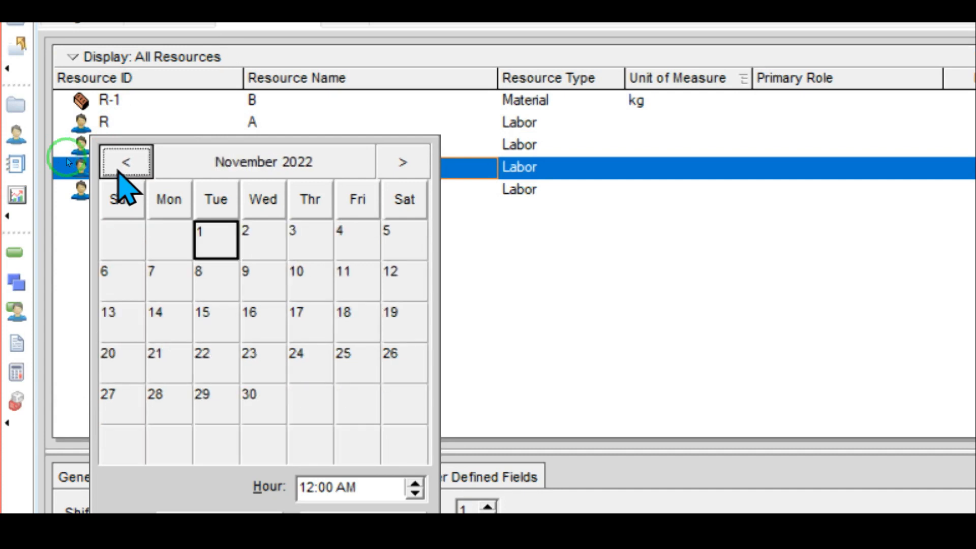
click(116, 172)
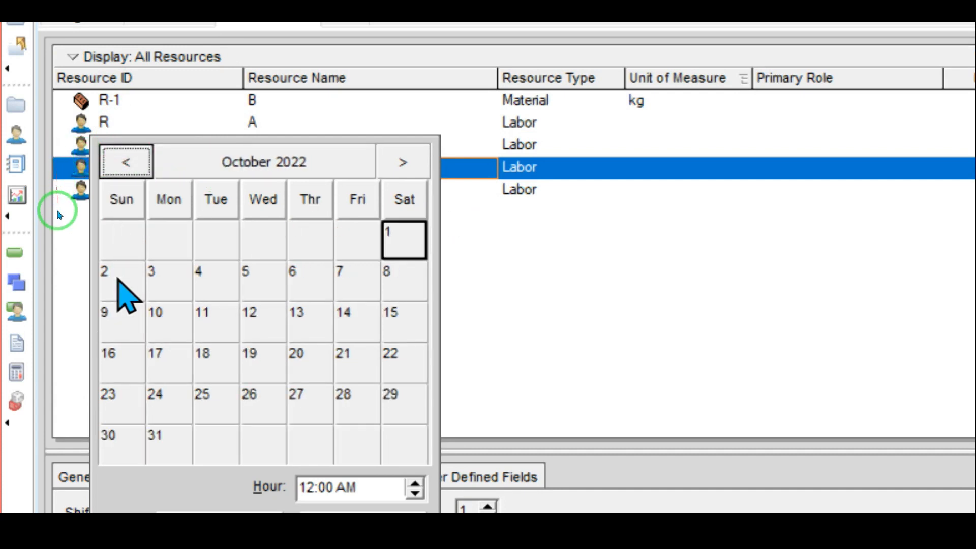
click(117, 277)
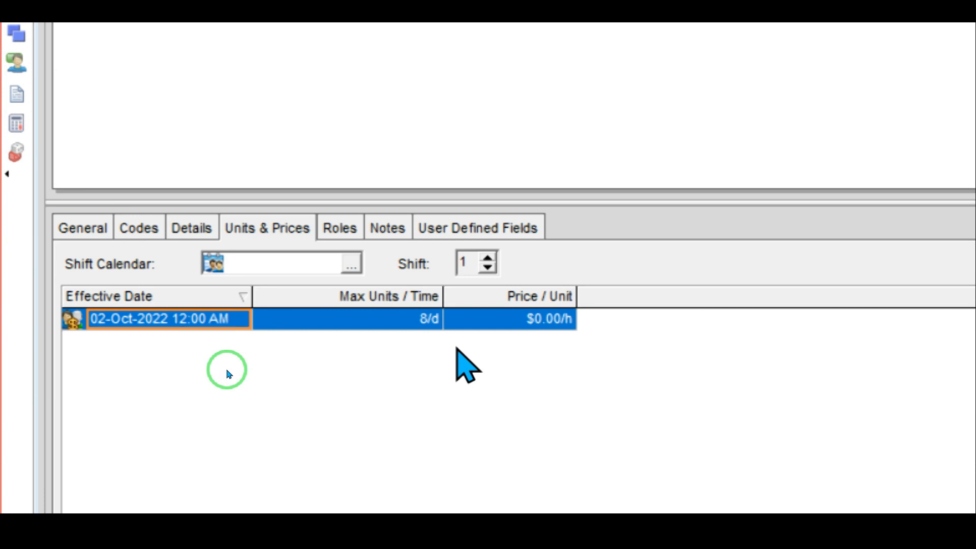
Step: Enter 250 as resource D's price, making it $250.00/h
click(492, 318)
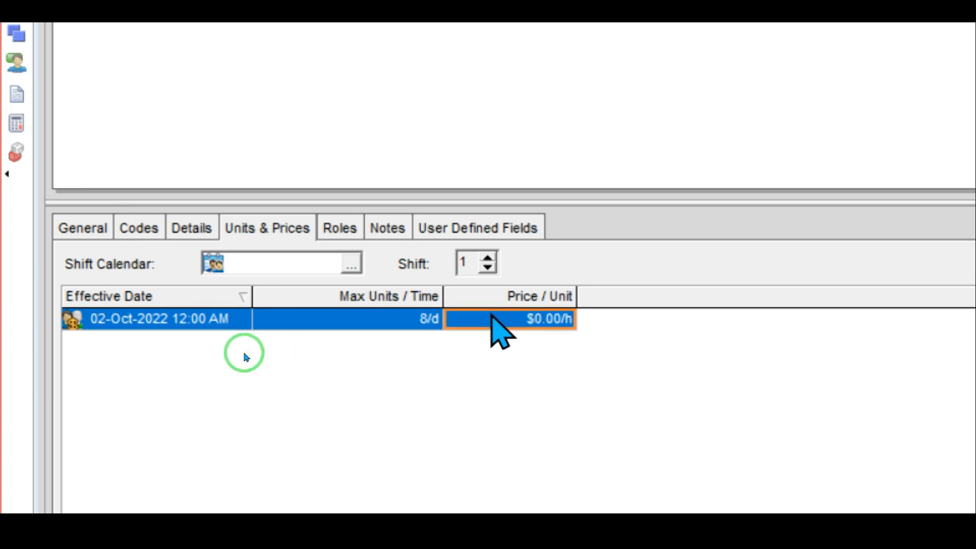
text(250)
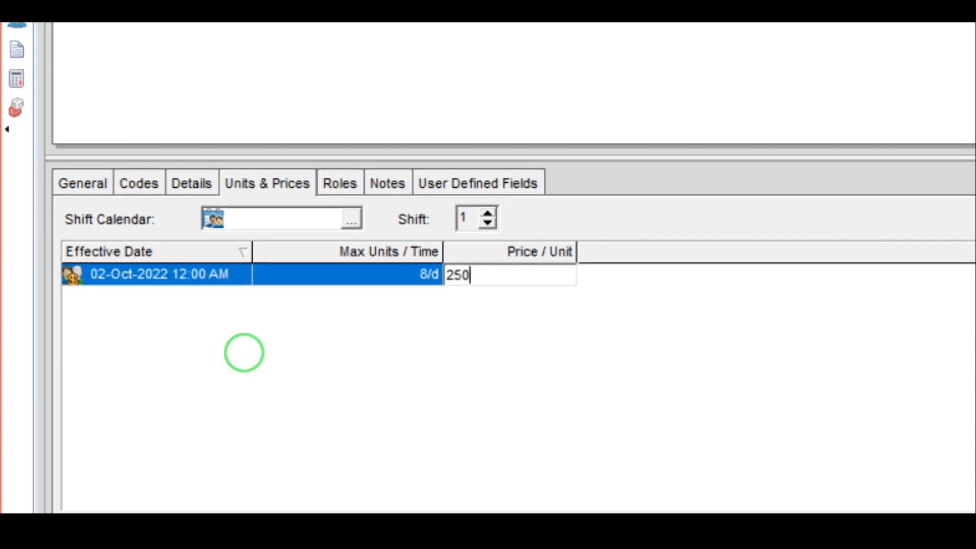
click(242, 396)
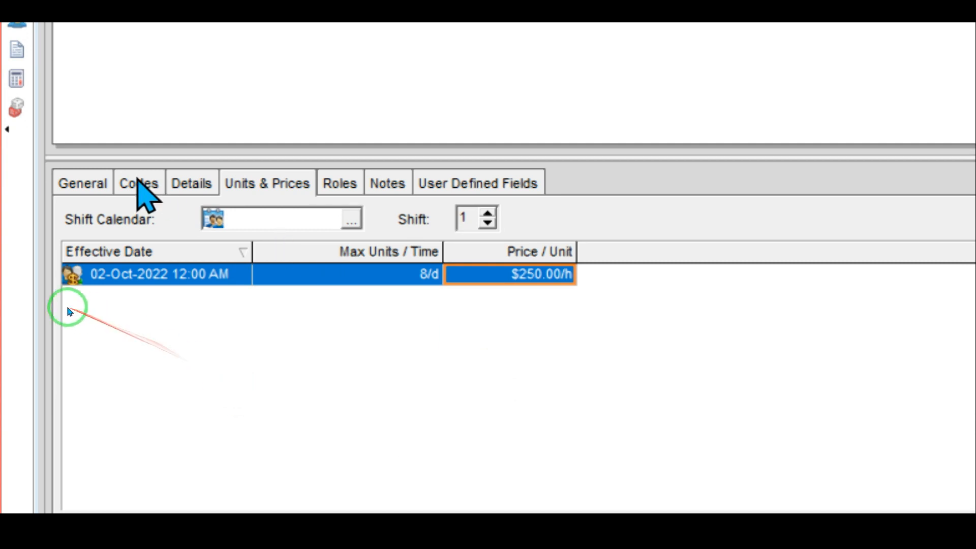
Step: Allow overtime for resource D with an overtime factor of 2
click(181, 186)
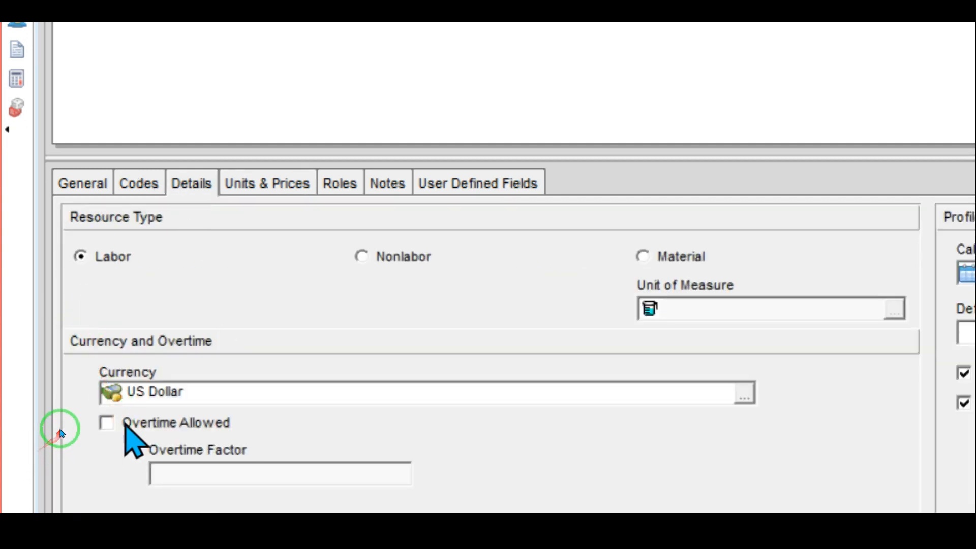
click(106, 421)
click(231, 478)
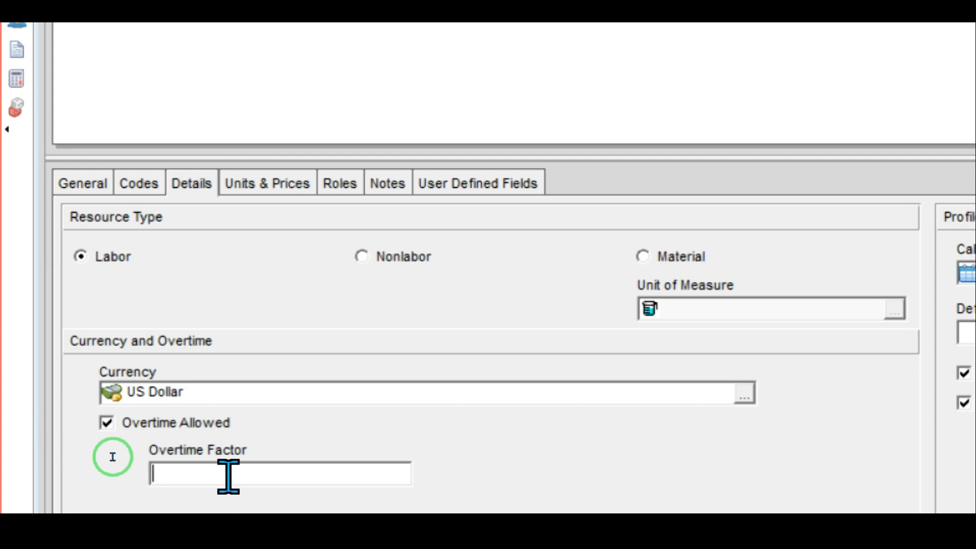
text(2)
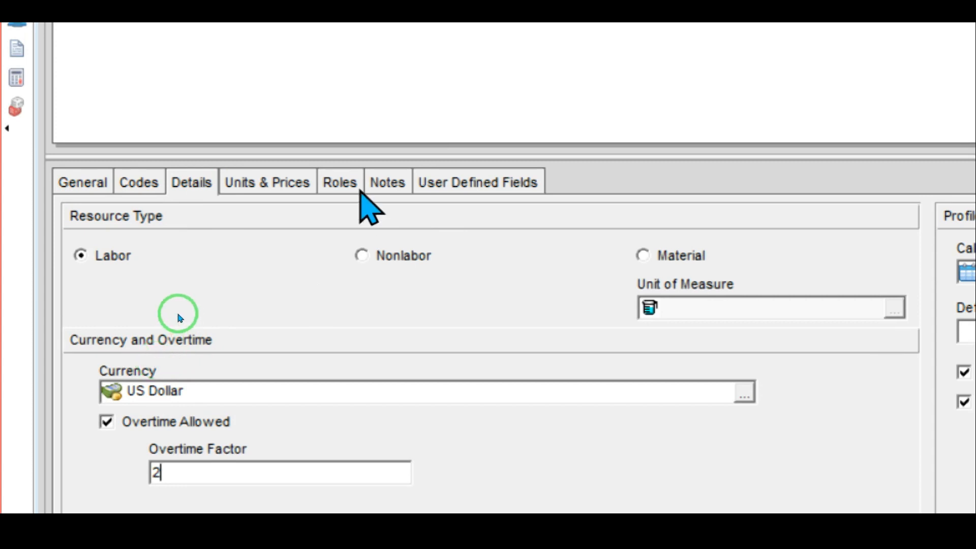
click(268, 184)
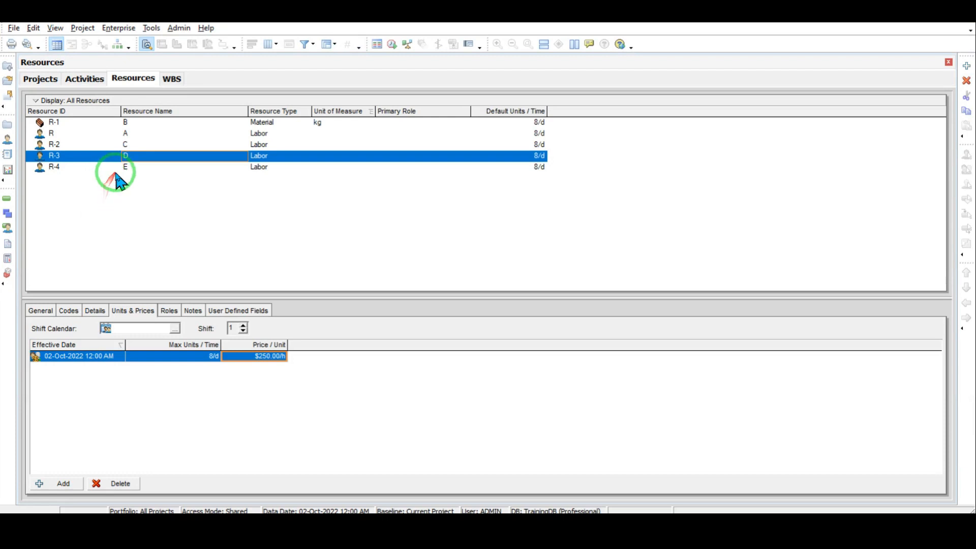
Step: Select resource E (R-4) and set its price row's effective date to 02-Oct-2022
click(125, 169)
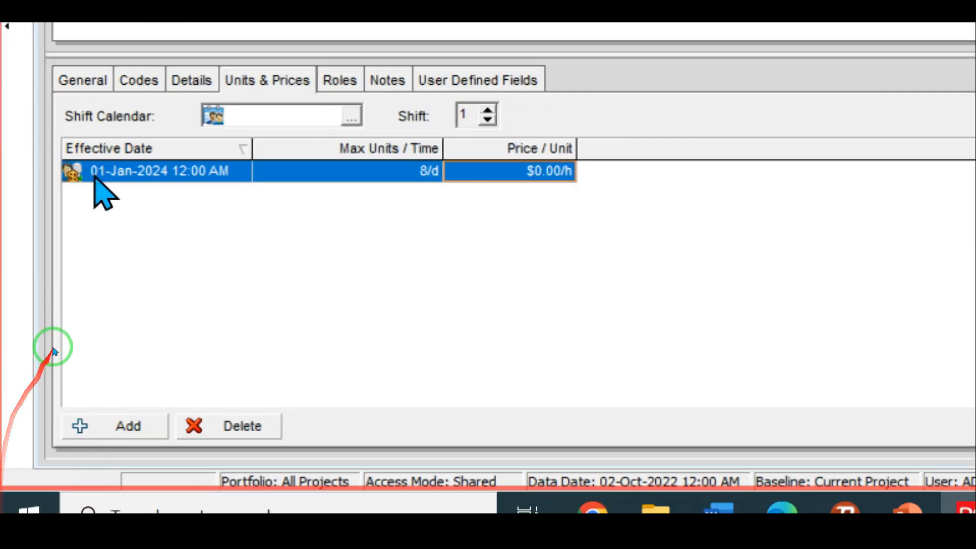
click(55, 354)
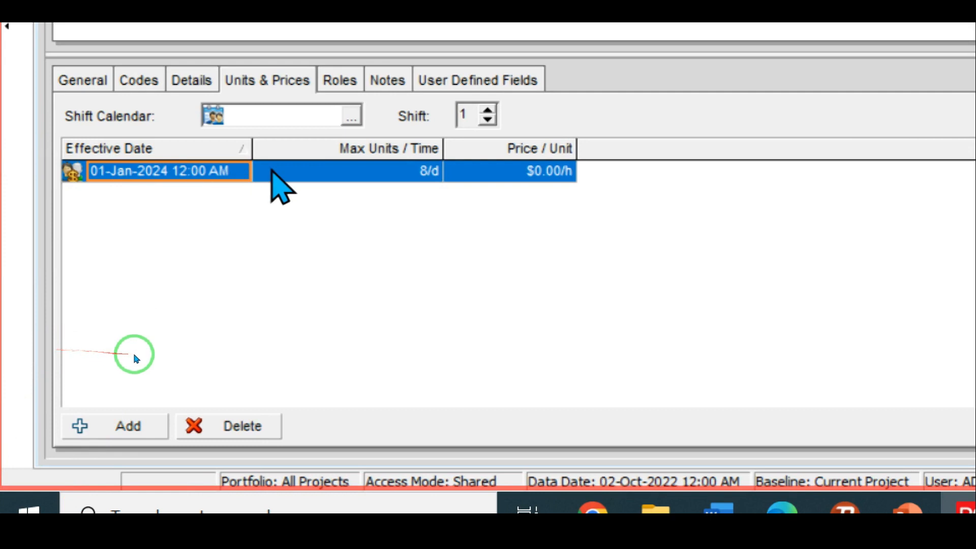
click(239, 176)
click(241, 174)
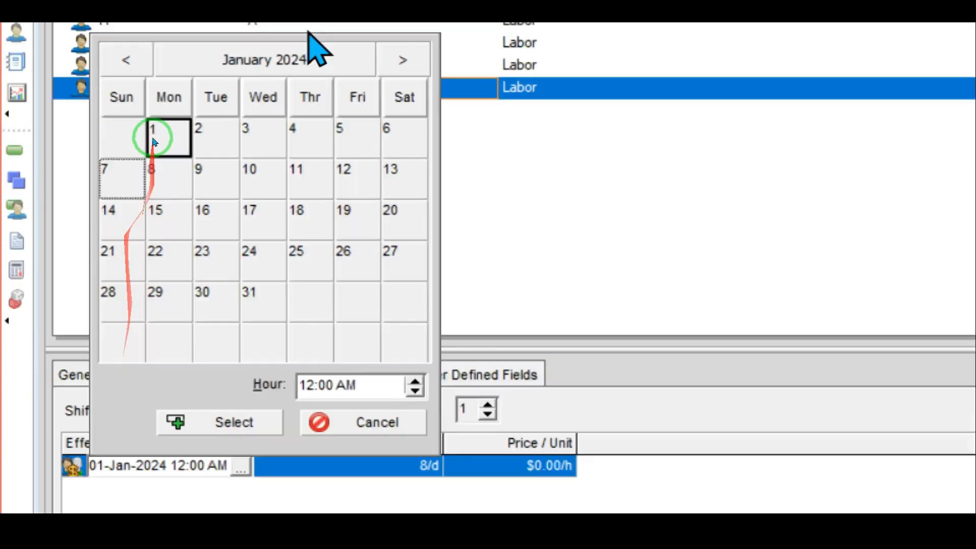
click(126, 62)
click(126, 63)
triple_click(125, 62)
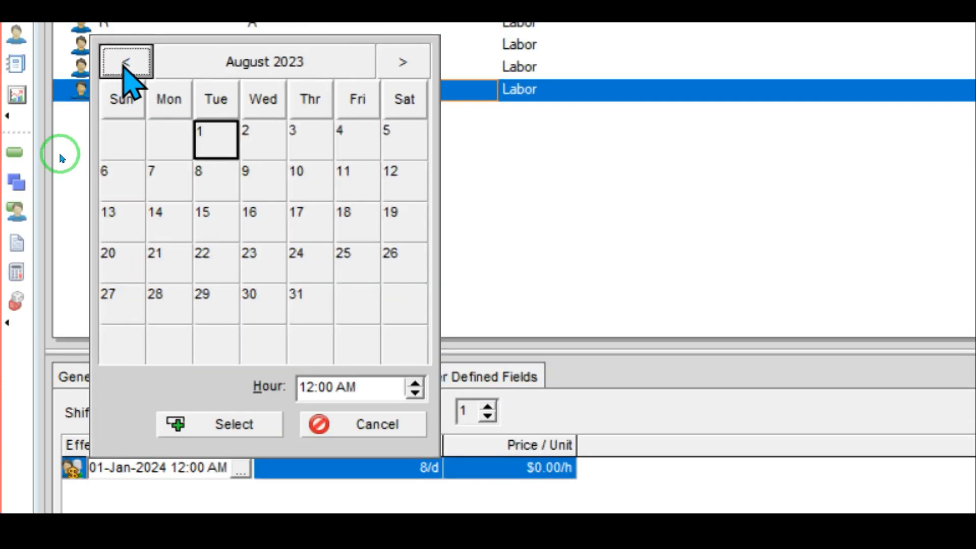
triple_click(126, 62)
click(125, 63)
triple_click(126, 62)
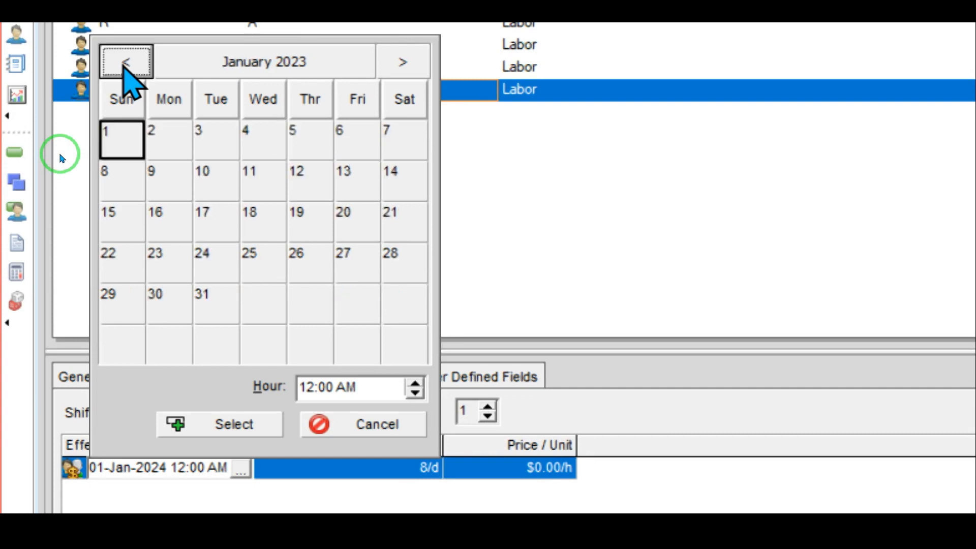
double_click(126, 62)
click(126, 63)
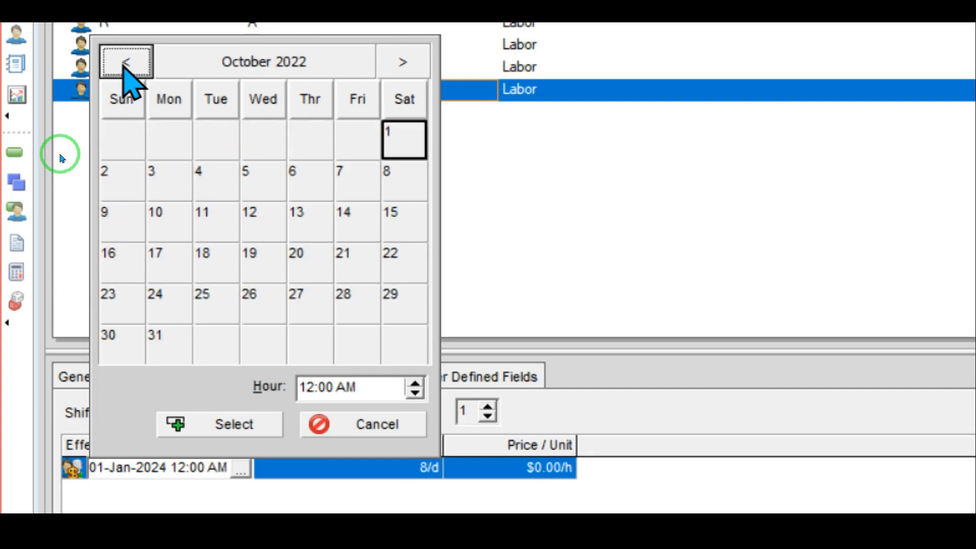
click(118, 175)
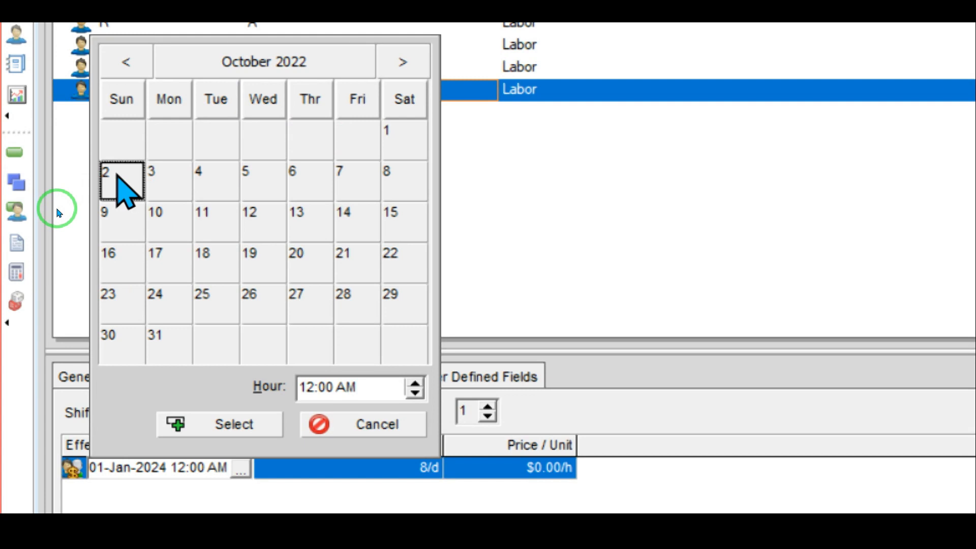
double_click(117, 175)
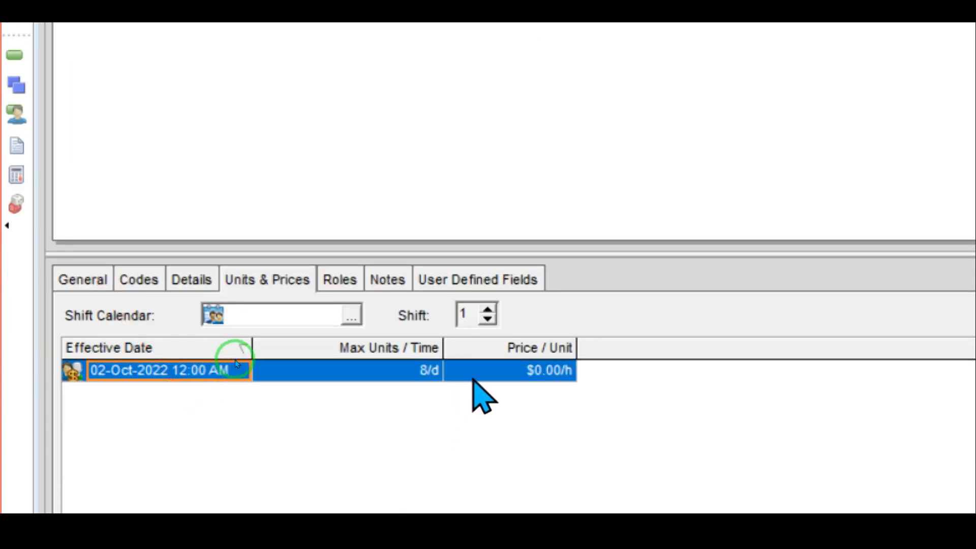
Step: Enter 200 as resource E's price, making it $200.00/h
click(500, 386)
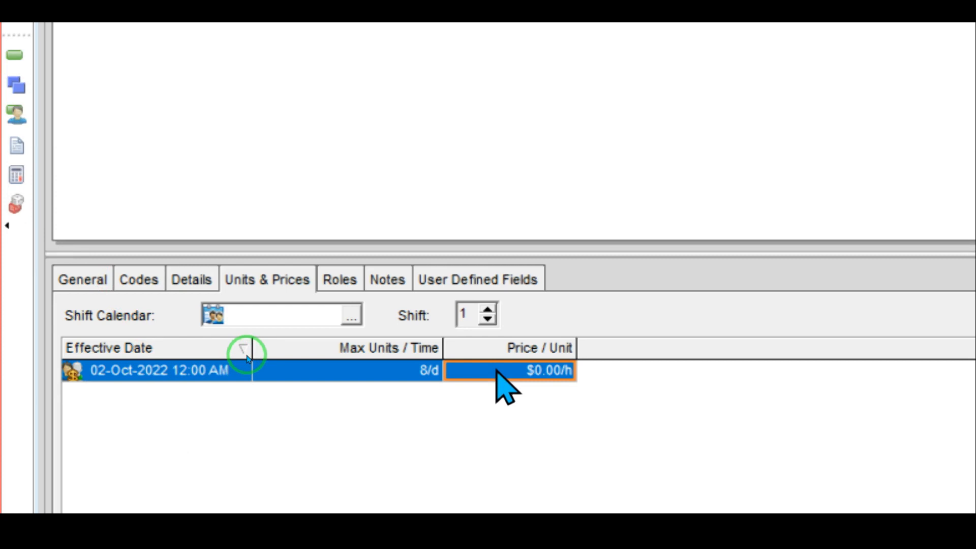
text(200)
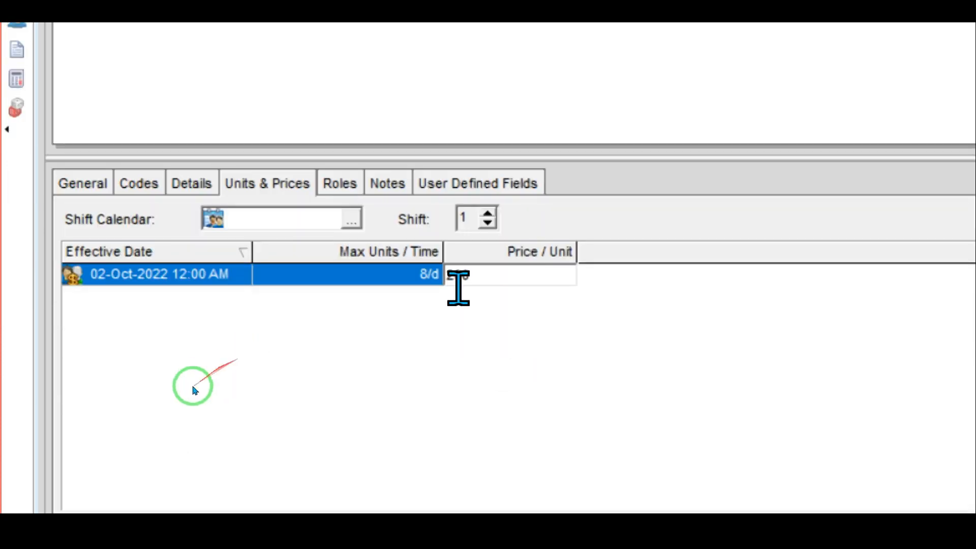
key(Return)
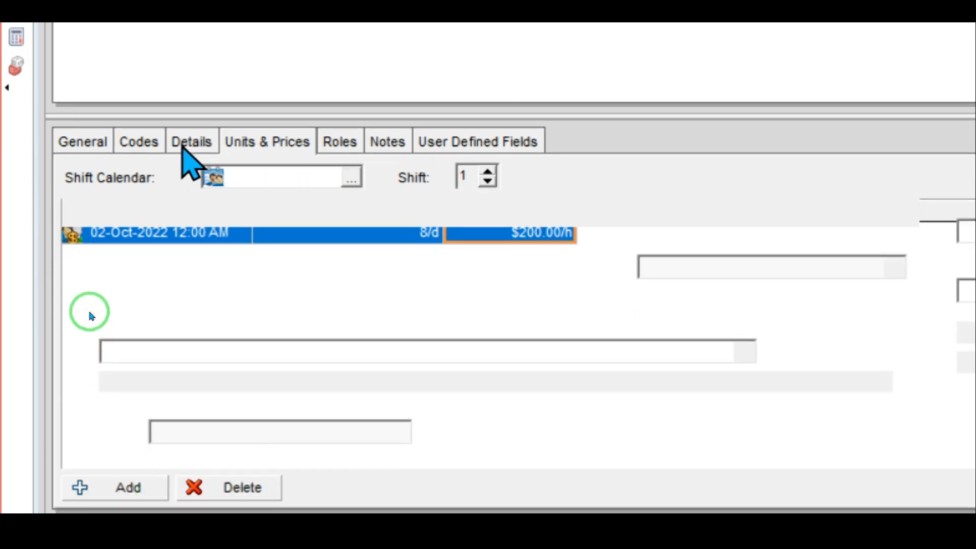
Step: Allow overtime for resource E with an overtime factor of 2
click(183, 148)
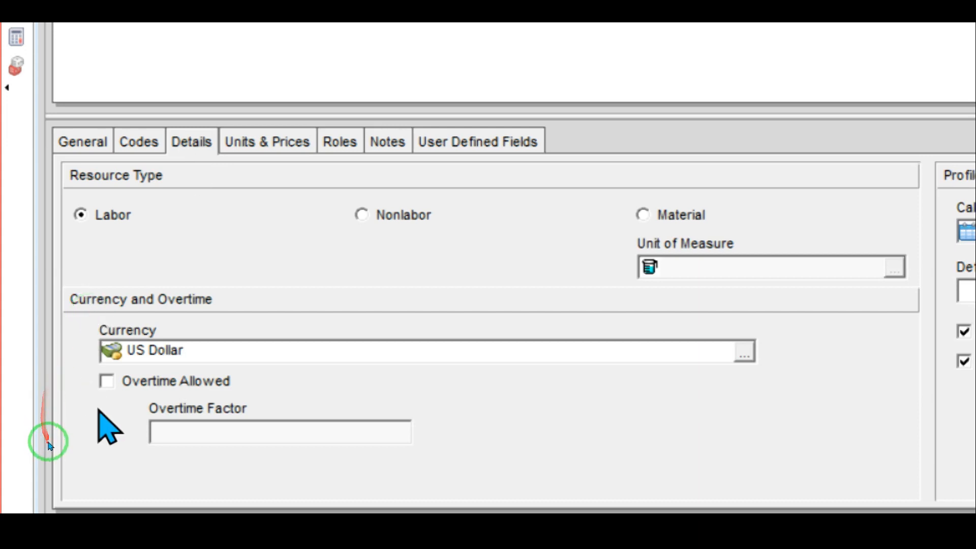
click(105, 382)
click(171, 431)
text(2)
click(276, 88)
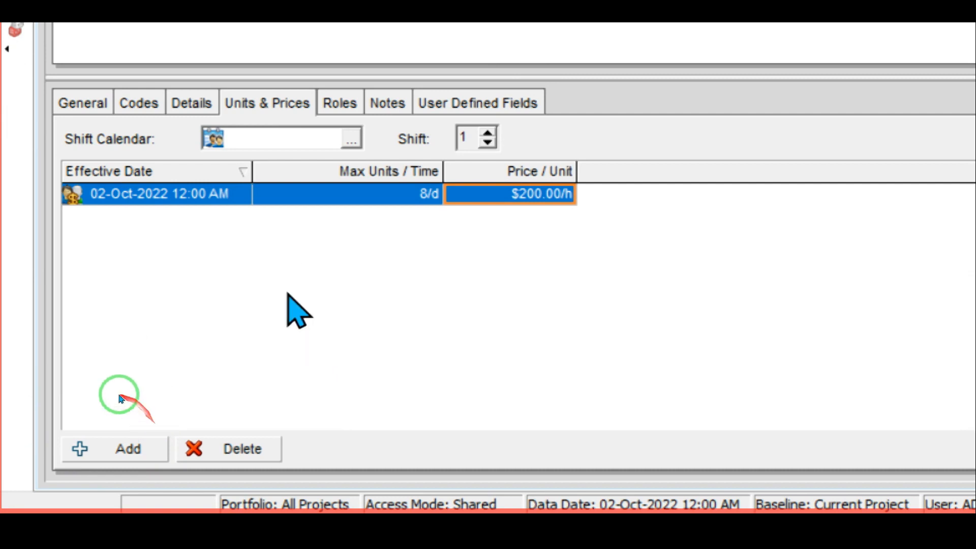
Step: Add a new price row for resource E with effective date 17-Nov-2022
click(89, 440)
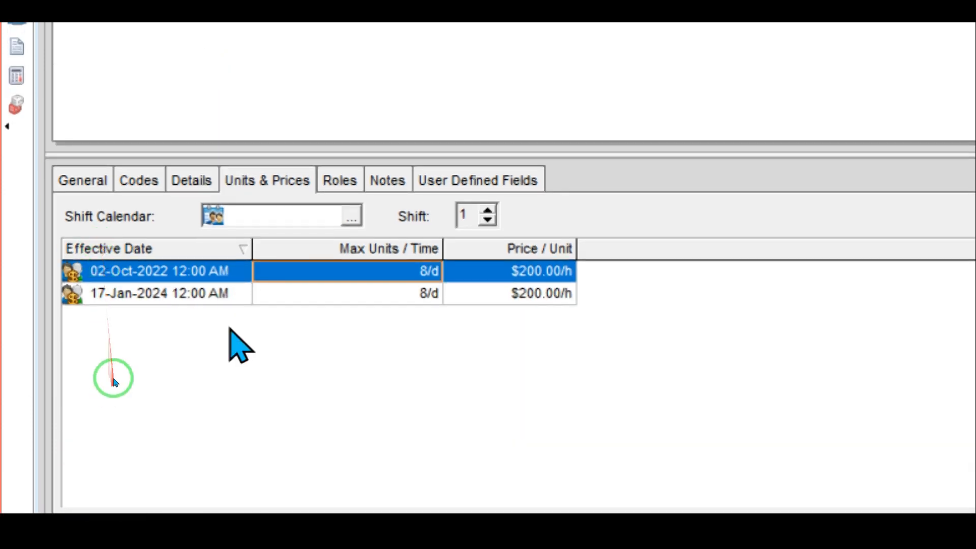
click(239, 295)
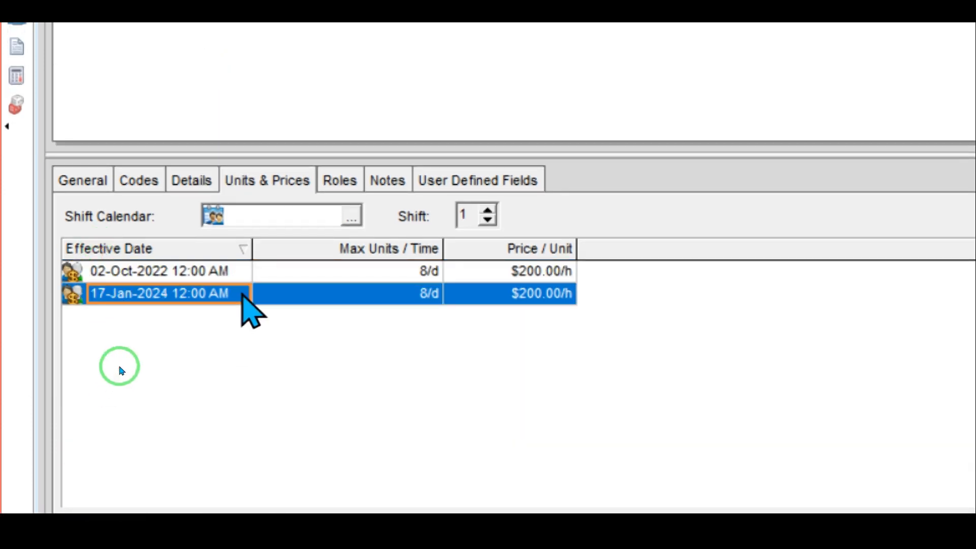
click(237, 299)
click(239, 299)
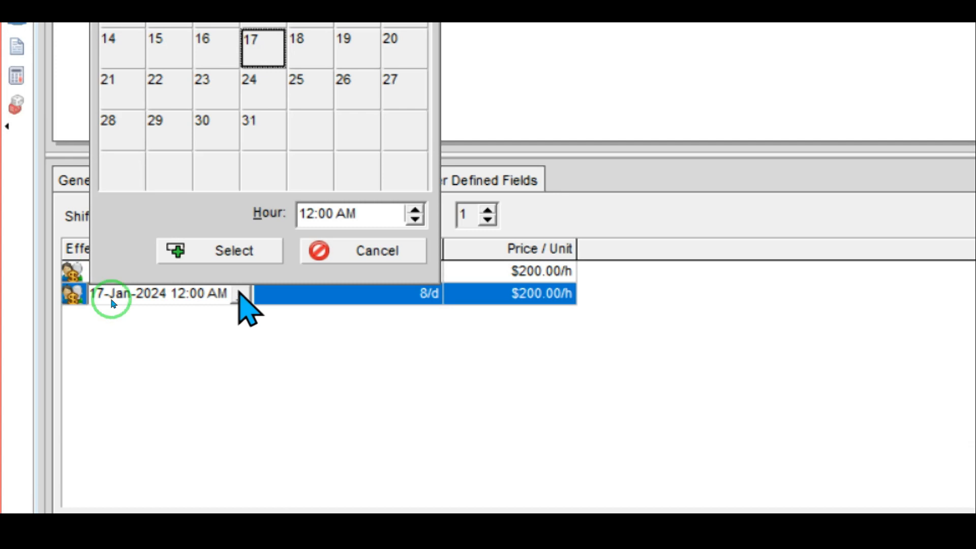
click(125, 64)
click(125, 64)
click(125, 64)
click(125, 64)
click(125, 64)
click(125, 64)
click(125, 64)
click(112, 66)
click(112, 66)
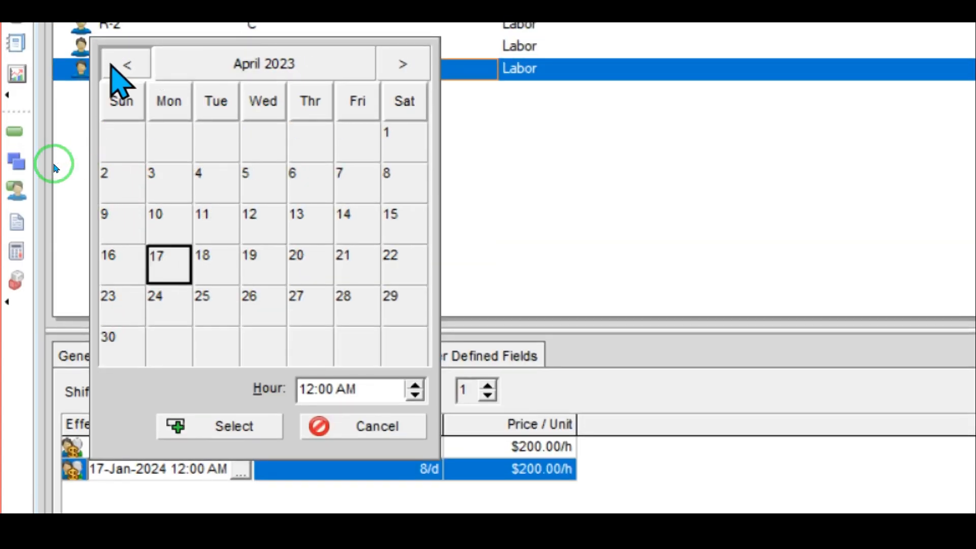
click(112, 66)
click(112, 66)
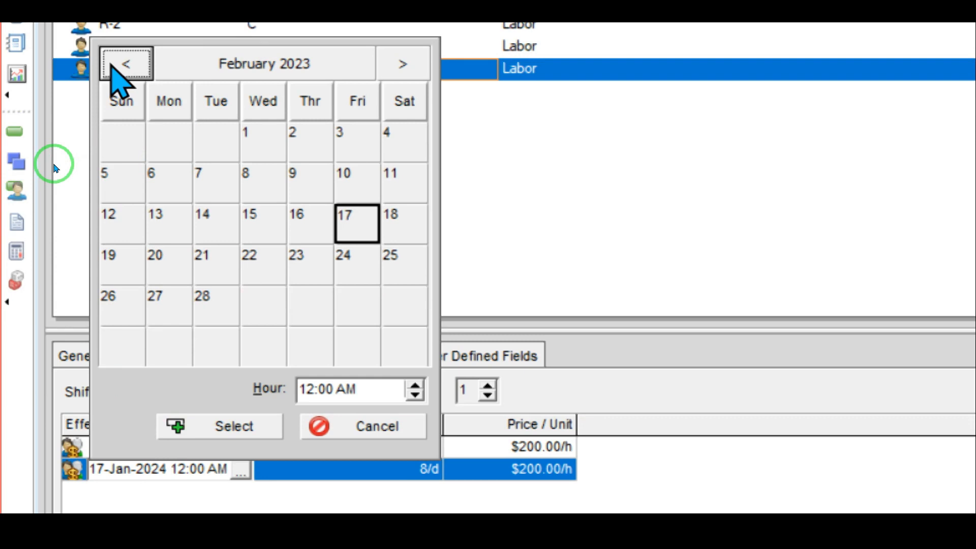
click(112, 66)
click(112, 66)
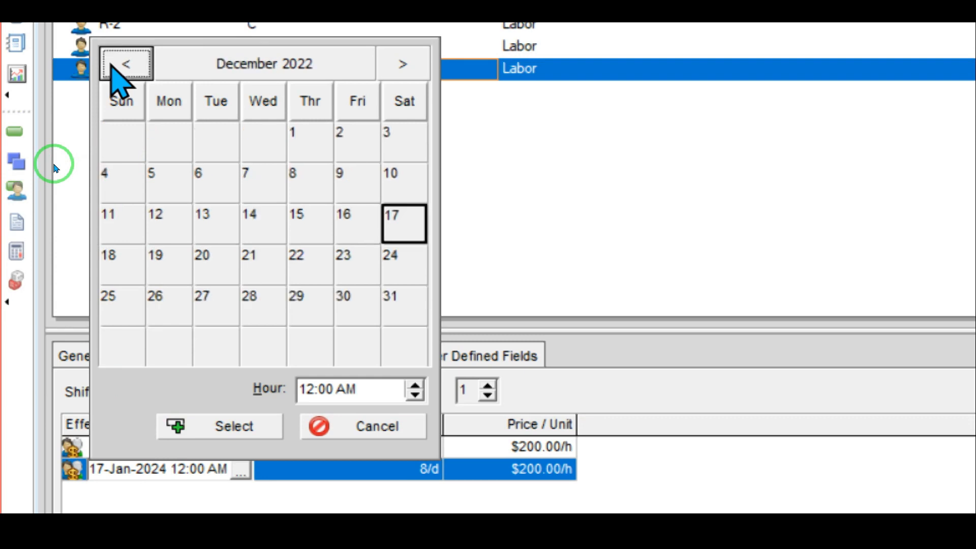
click(111, 66)
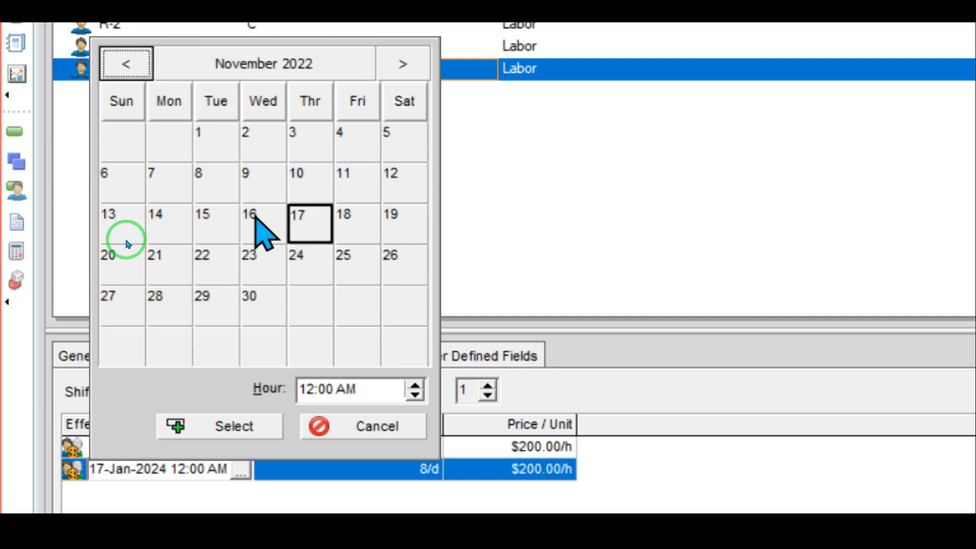
click(294, 221)
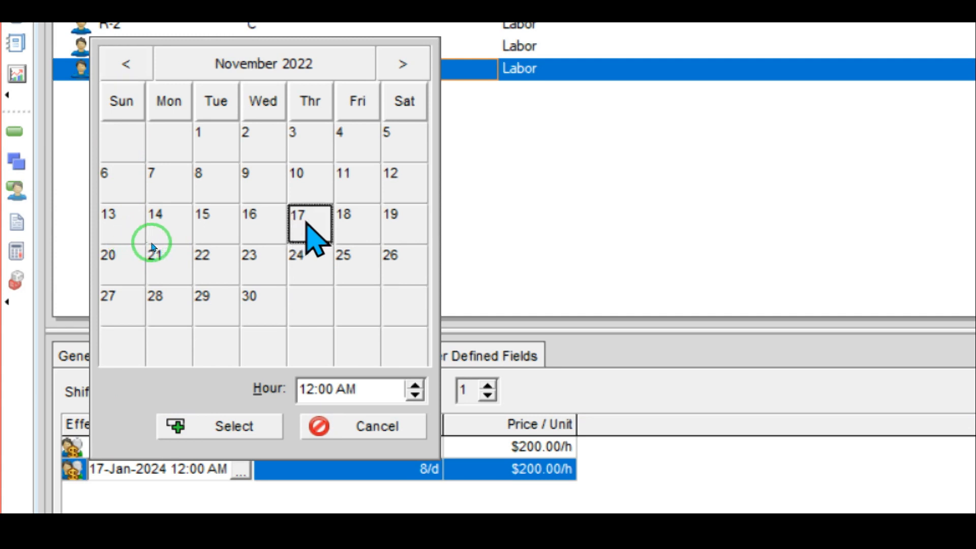
double_click(306, 222)
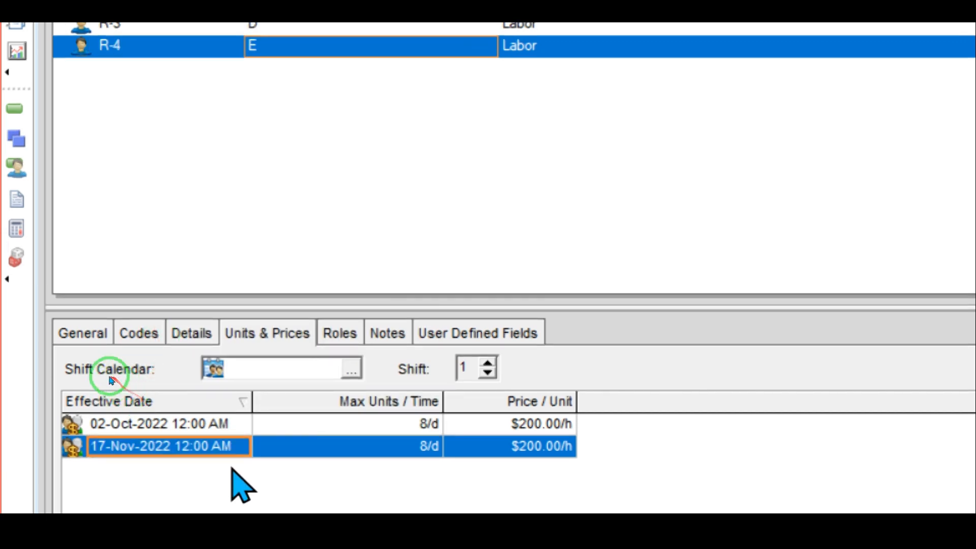
Step: Set the 17-Nov-2022 row's price per unit to $210.00/h
click(362, 426)
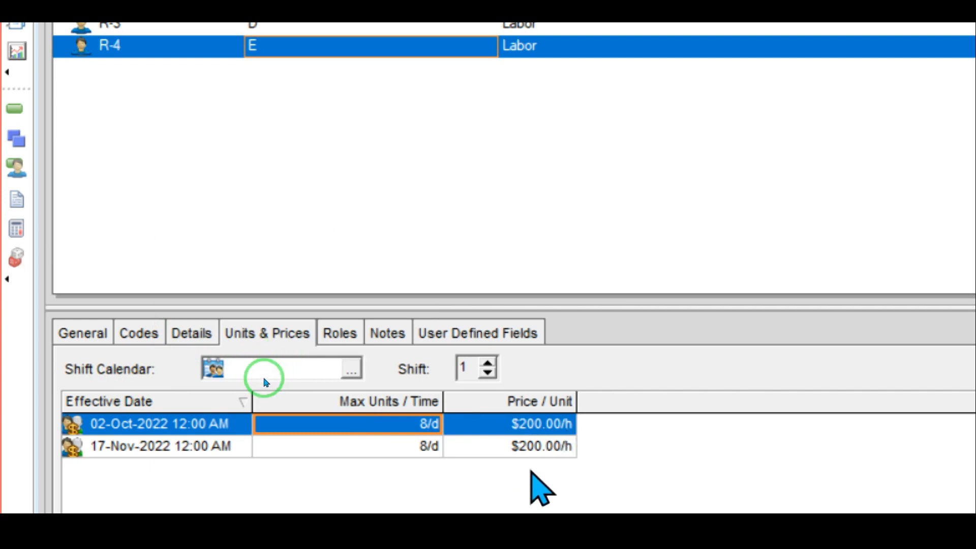
click(518, 447)
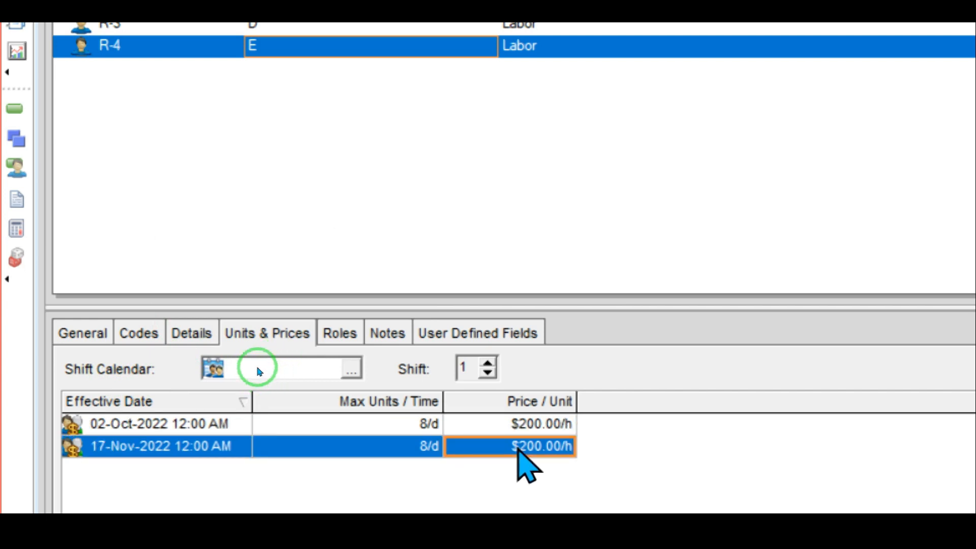
text(210)
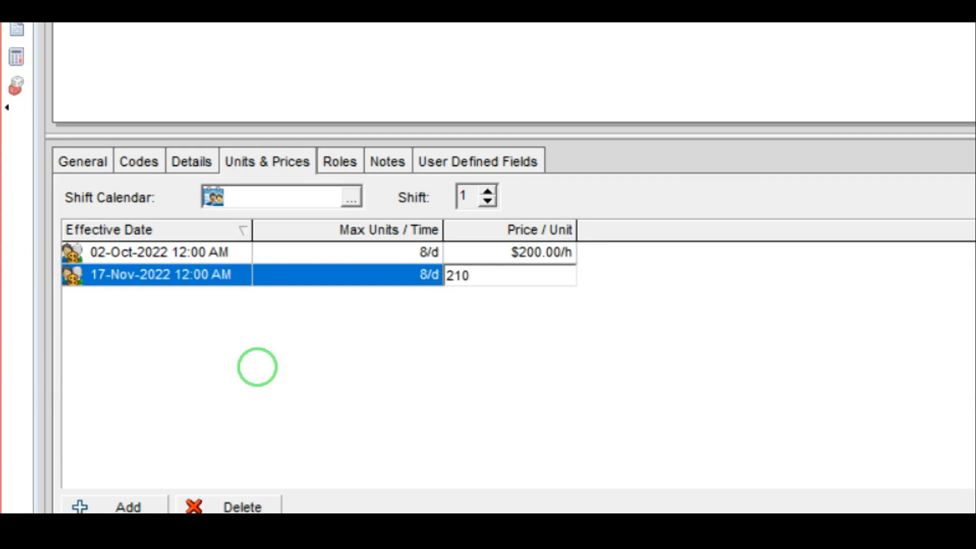
key(Return)
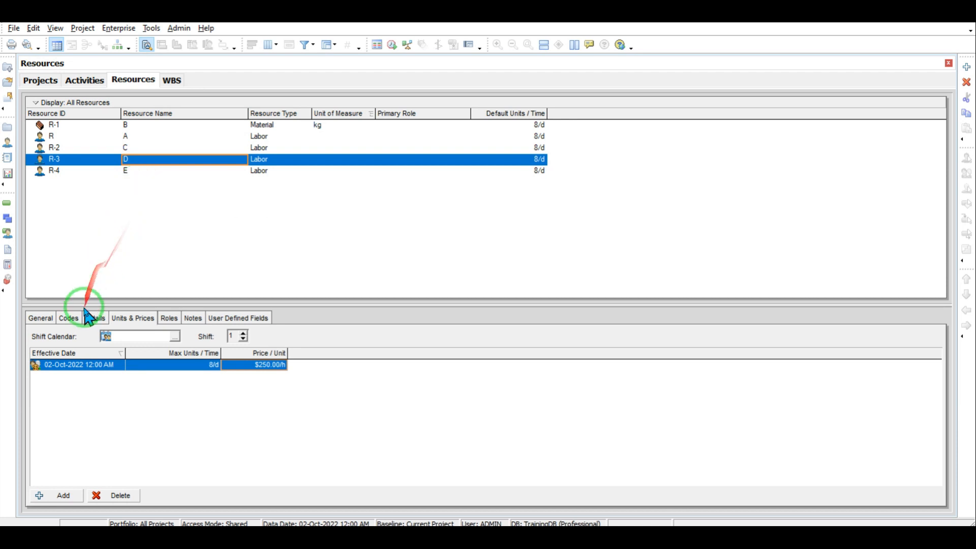
click(106, 172)
click(107, 148)
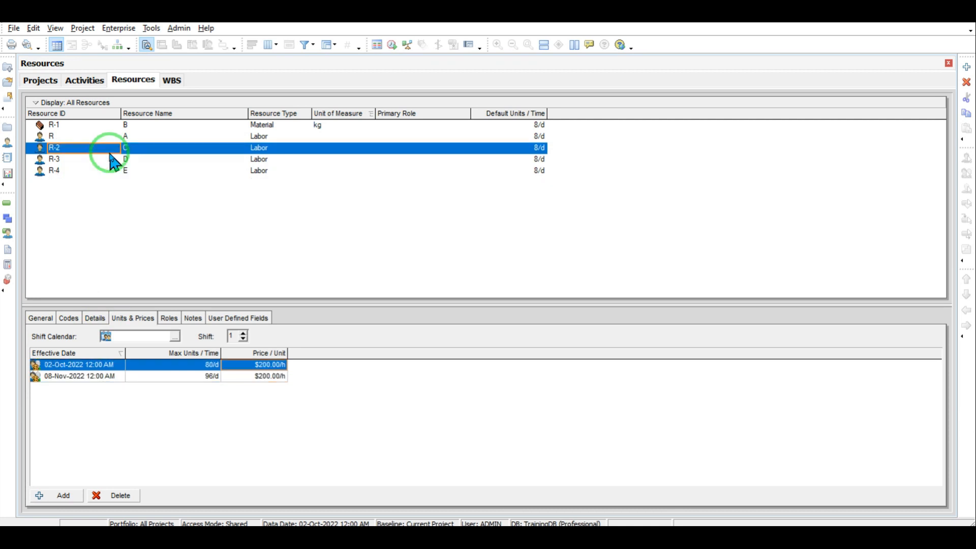
click(111, 159)
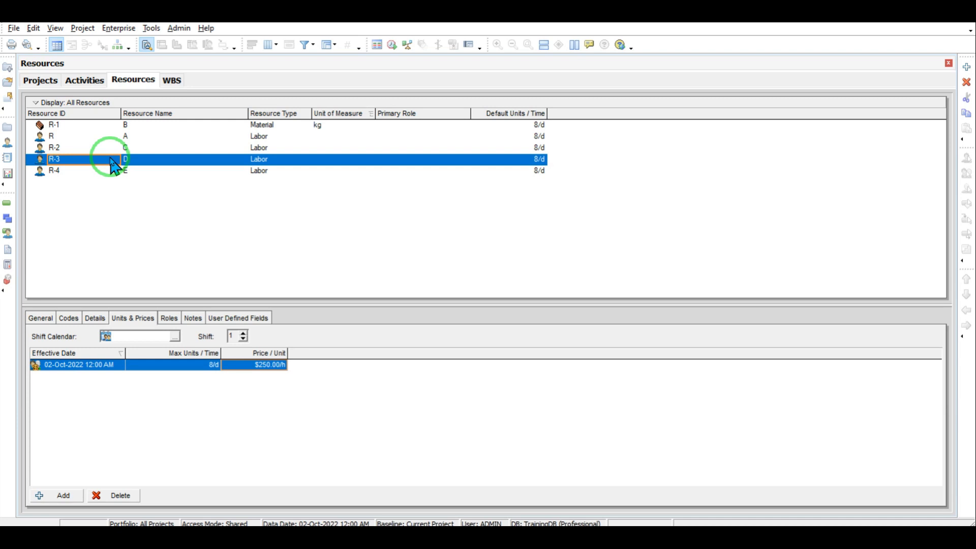
Step: Open Enterprise Calendars and show the resource calendar list
click(117, 29)
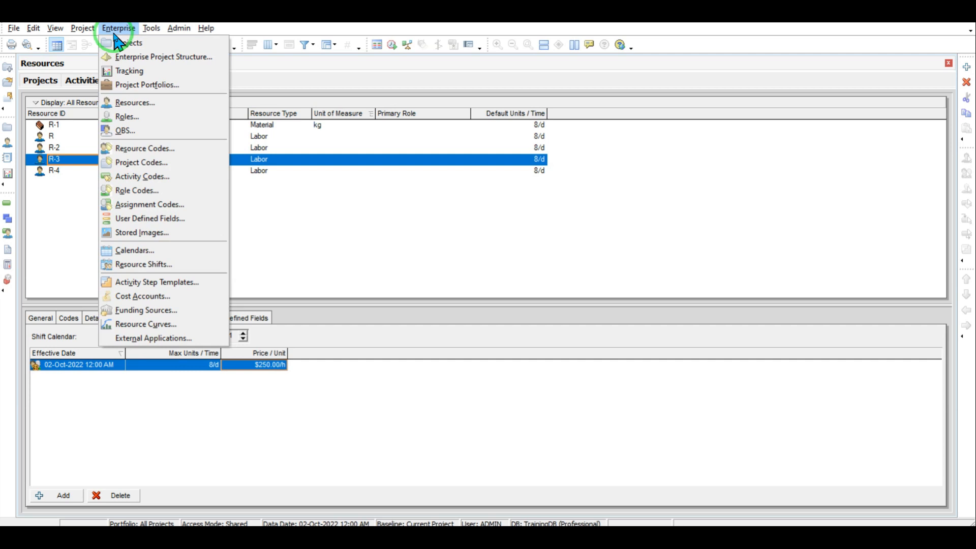
click(138, 251)
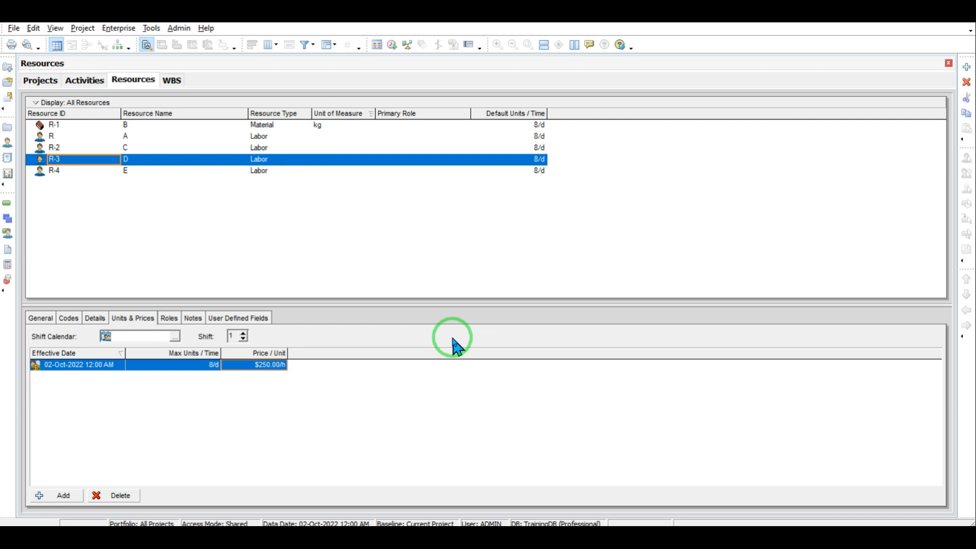
click(118, 29)
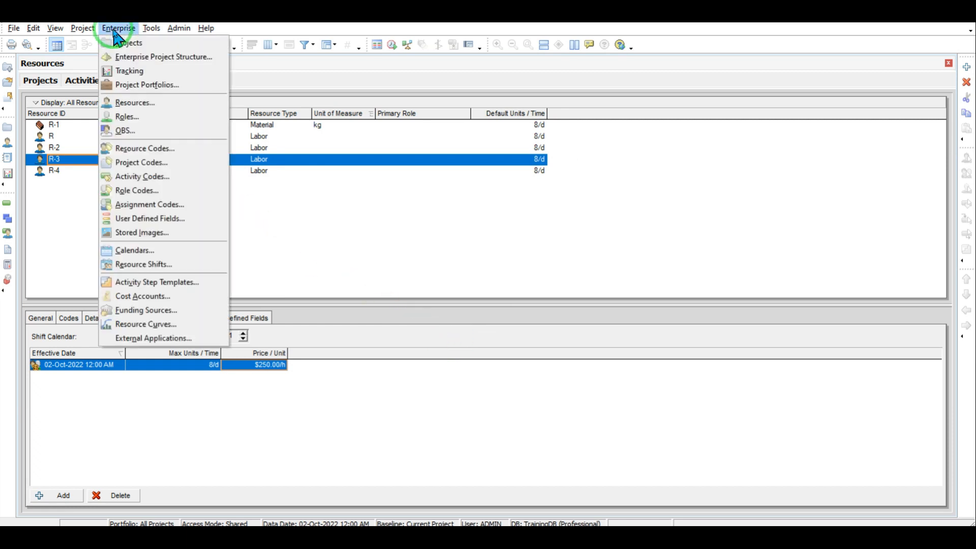
click(127, 249)
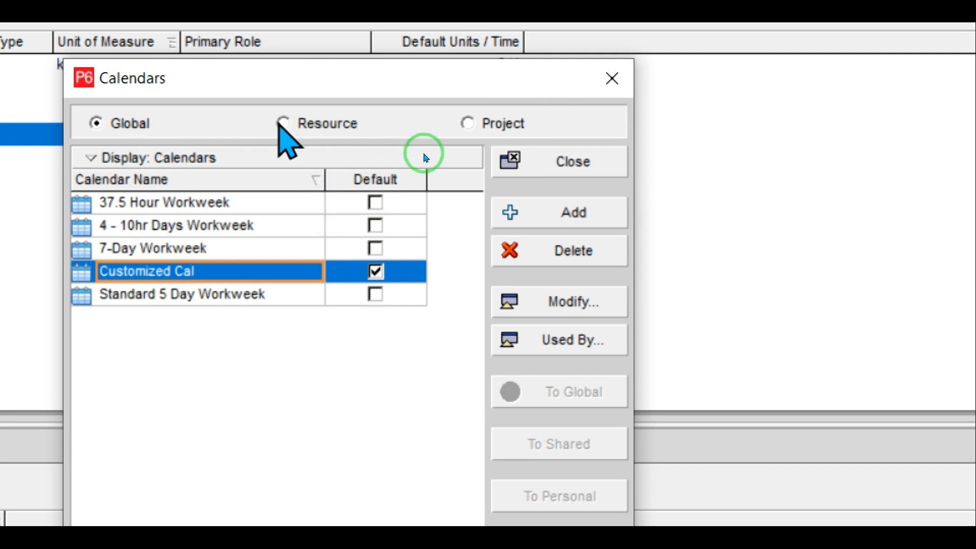
click(281, 124)
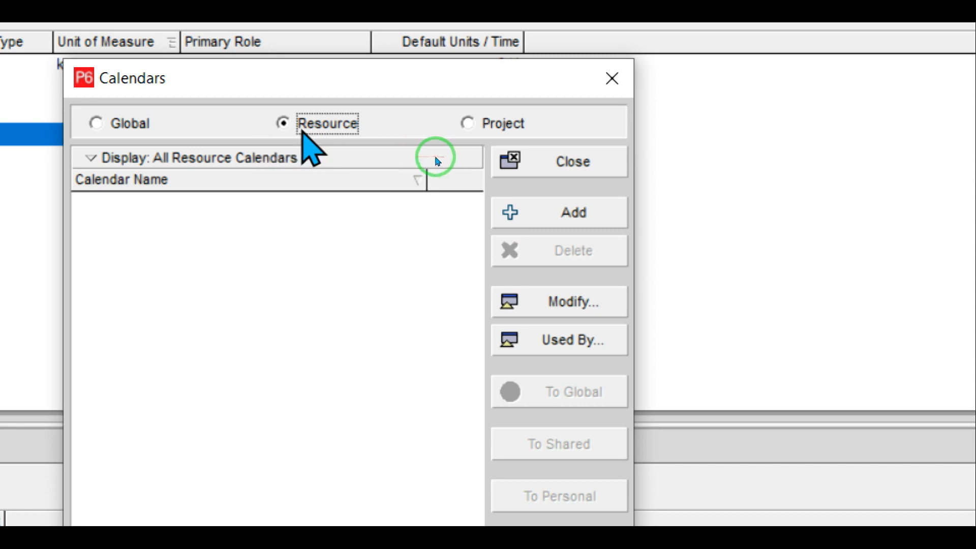
Step: Add a calendar copied from Customized Cal, name it Resource D, and open it for modification
click(572, 206)
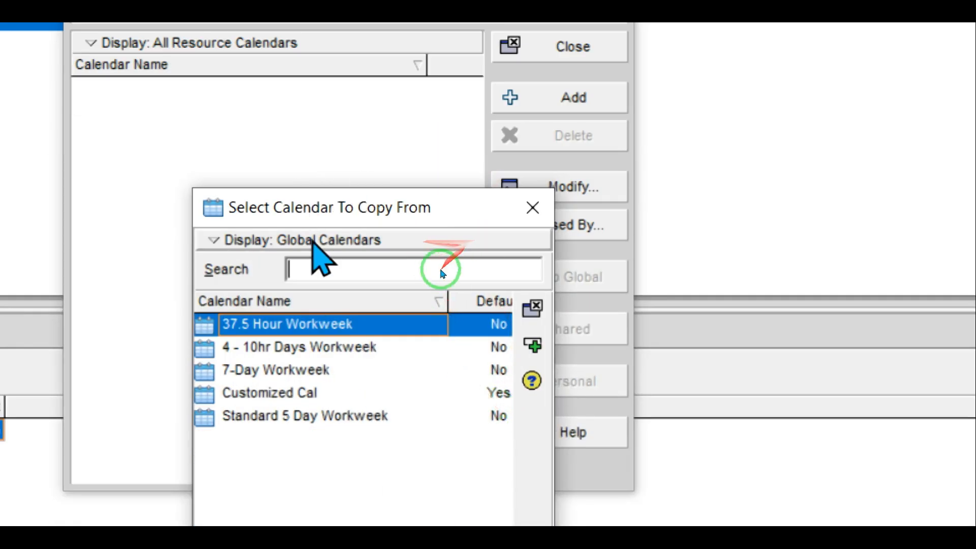
click(299, 396)
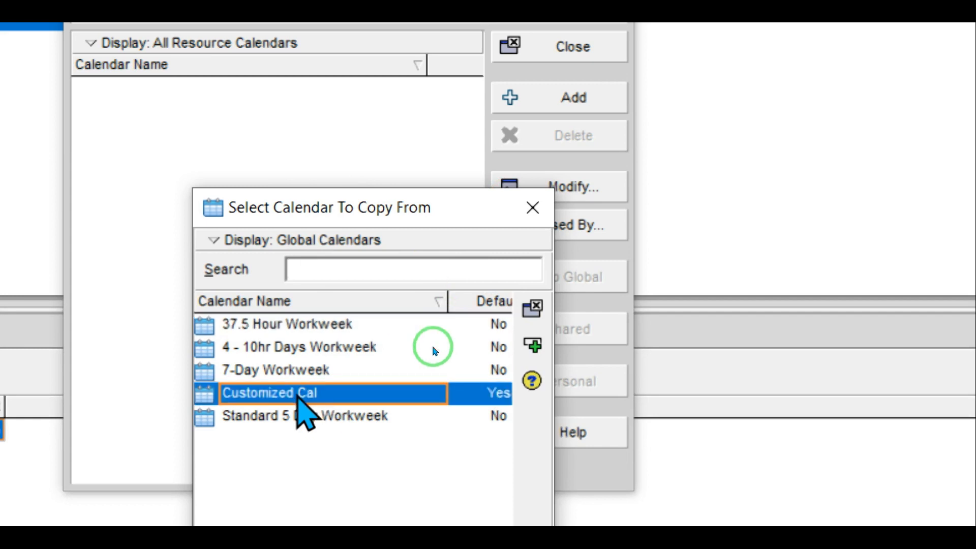
double_click(297, 398)
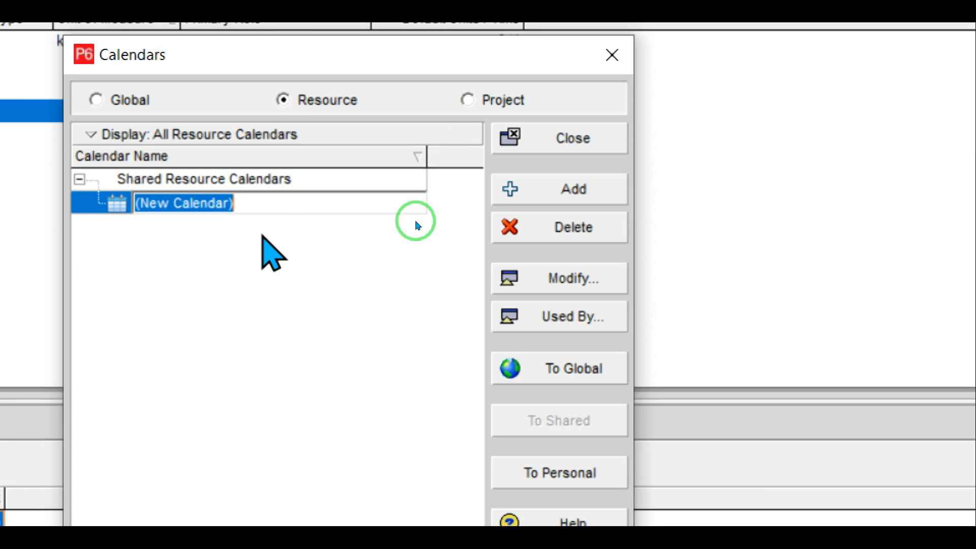
text(Re)
text(s)
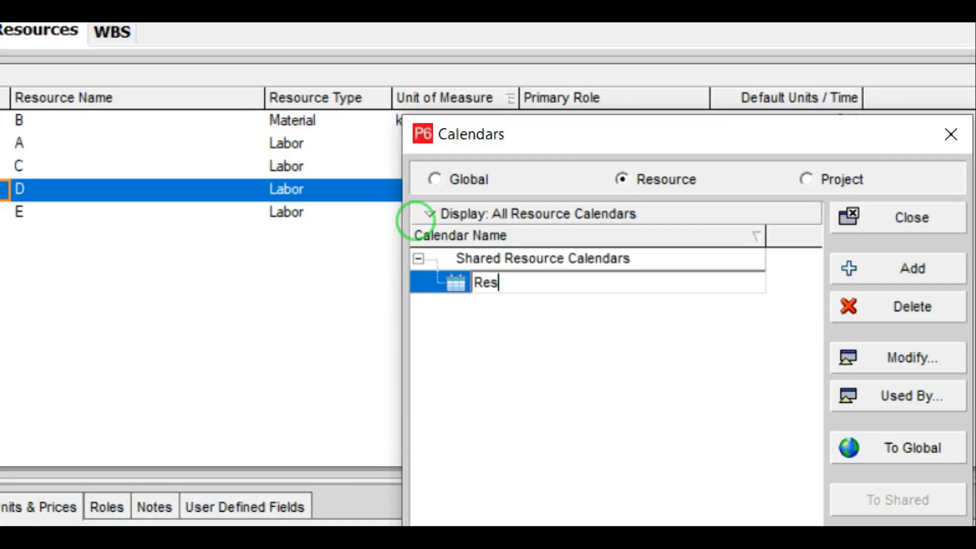
text(ource D)
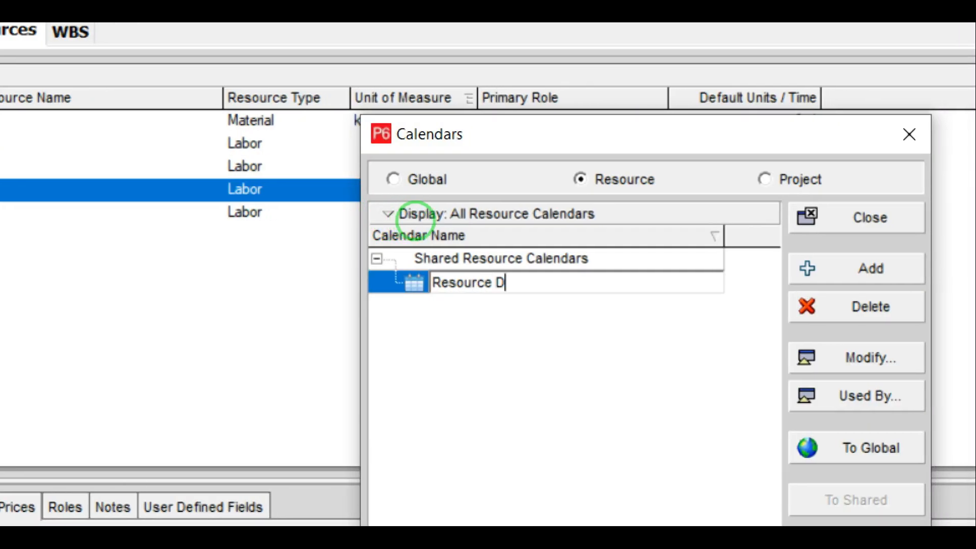
key(Return)
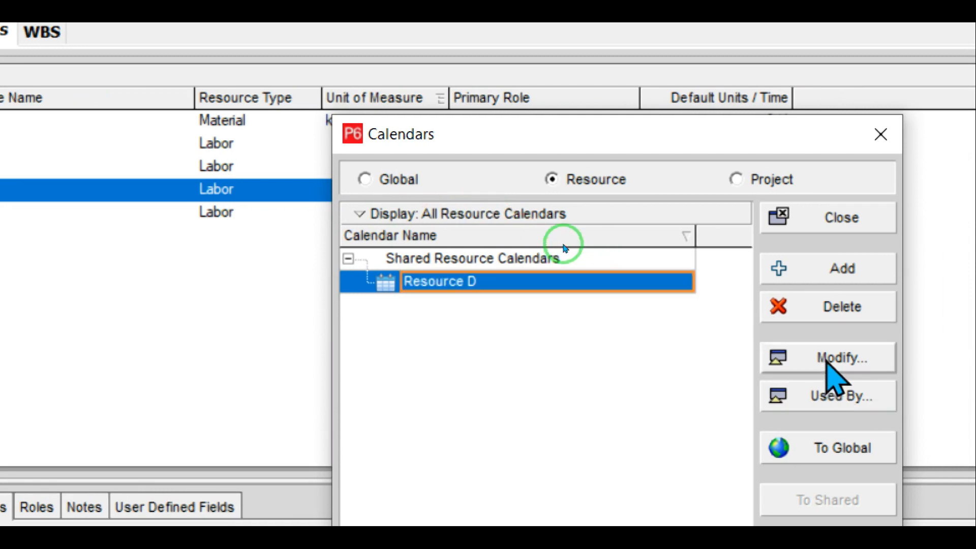
click(828, 358)
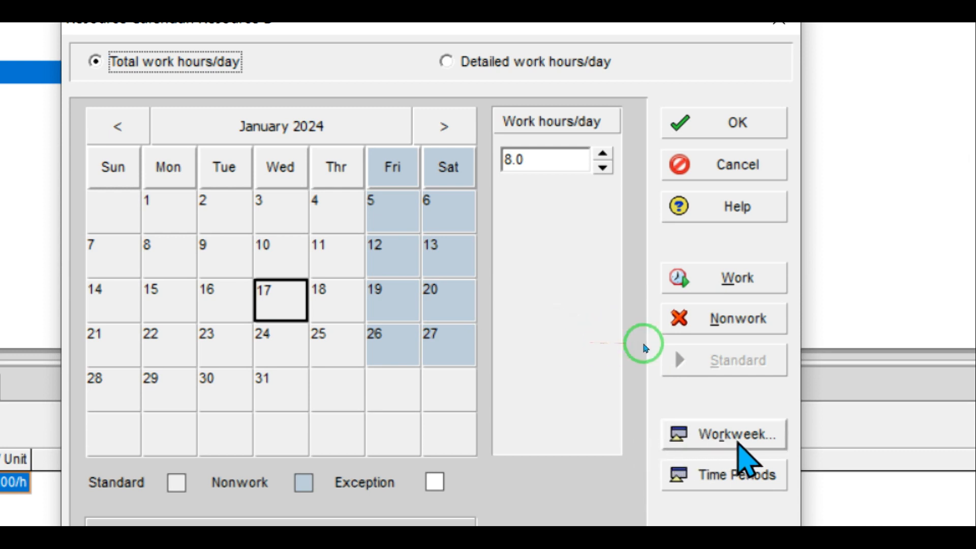
Step: Set Resource D's workweek to 8 hours on Tuesday and 0 hours on every other day
click(738, 440)
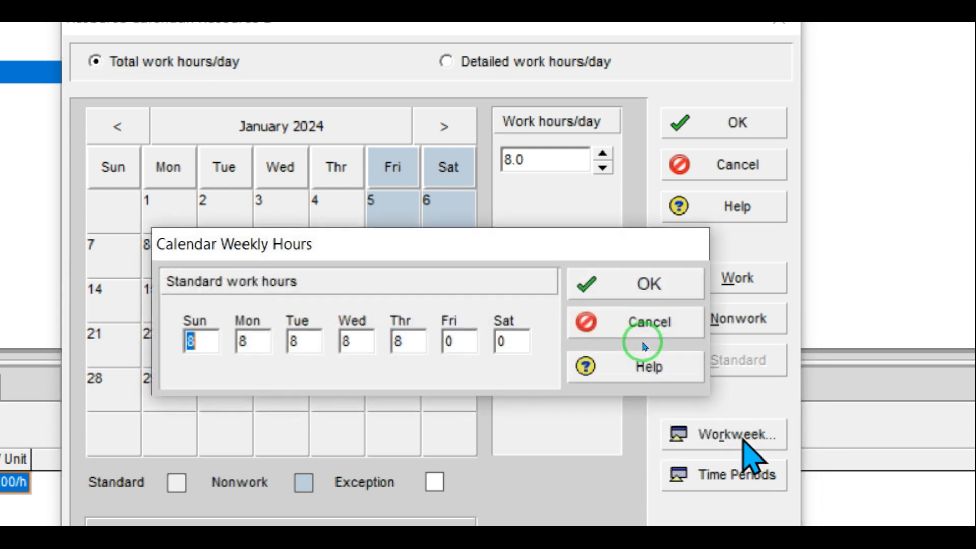
text(0)
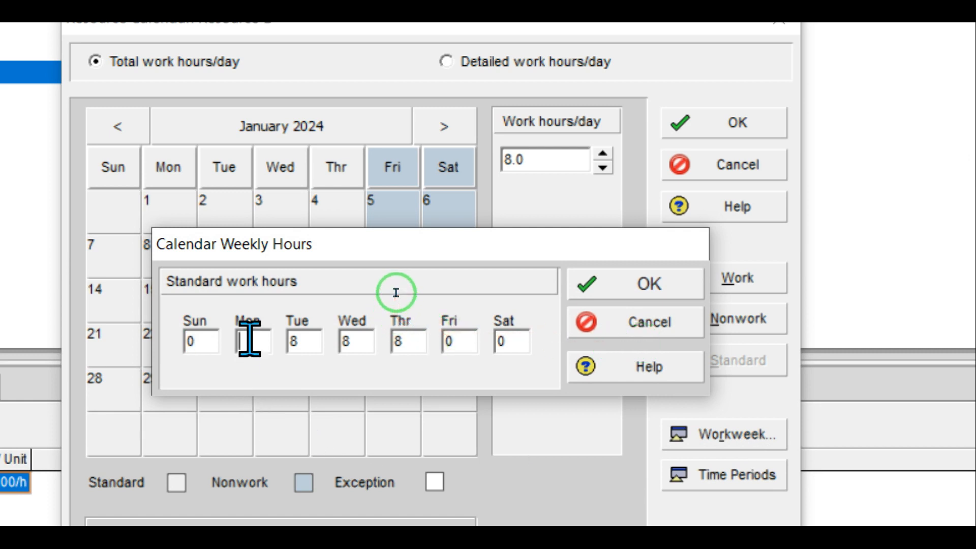
text(0)
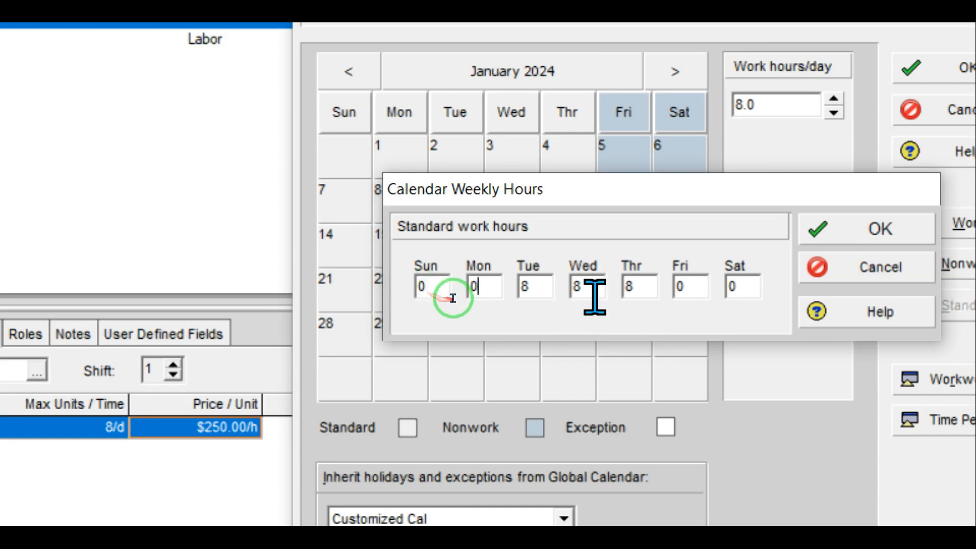
click(584, 288)
key(BackSpace)
text(0)
click(537, 283)
key(BackSpace)
text(0)
click(725, 228)
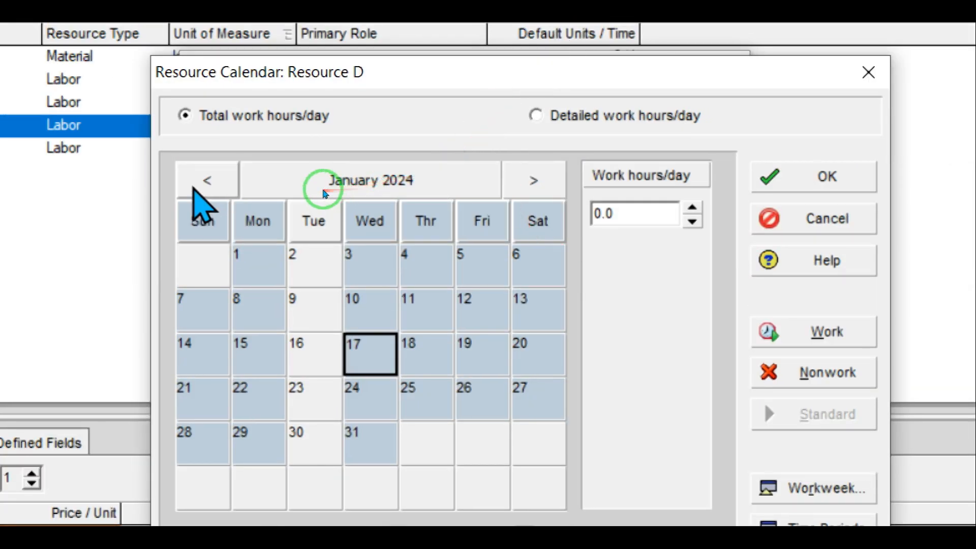
Step: Step the Resource D calendar back from 2023 to December 2022
click(196, 185)
click(196, 186)
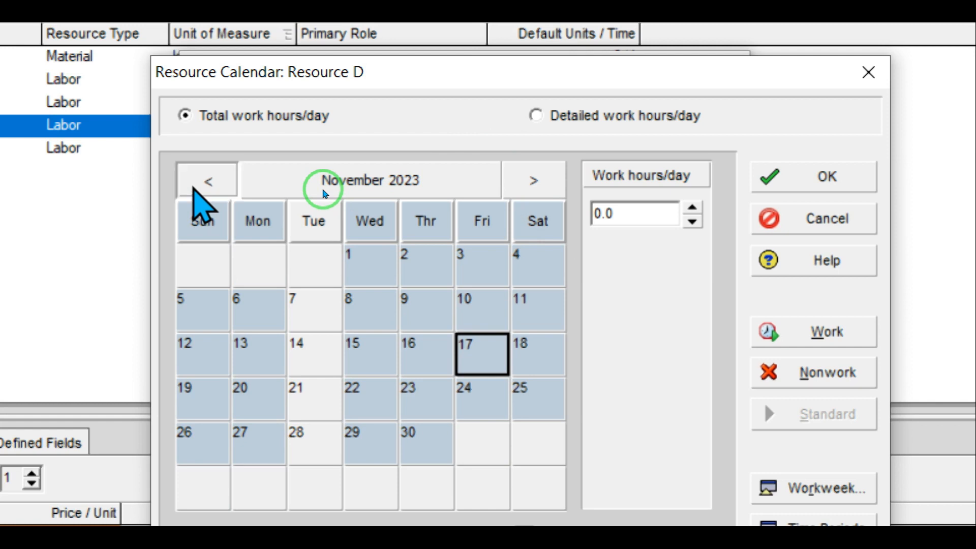
click(196, 186)
click(196, 185)
click(196, 185)
click(195, 186)
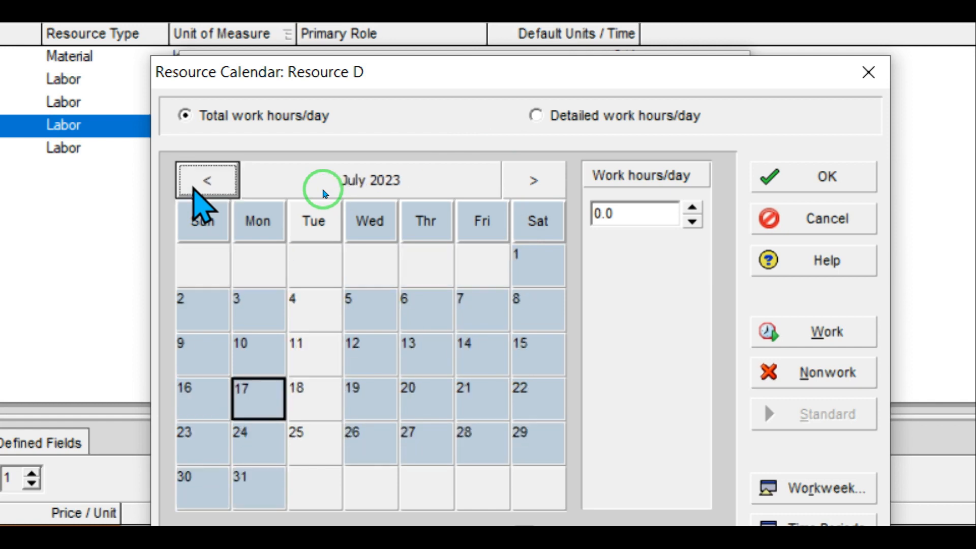
click(195, 185)
click(196, 185)
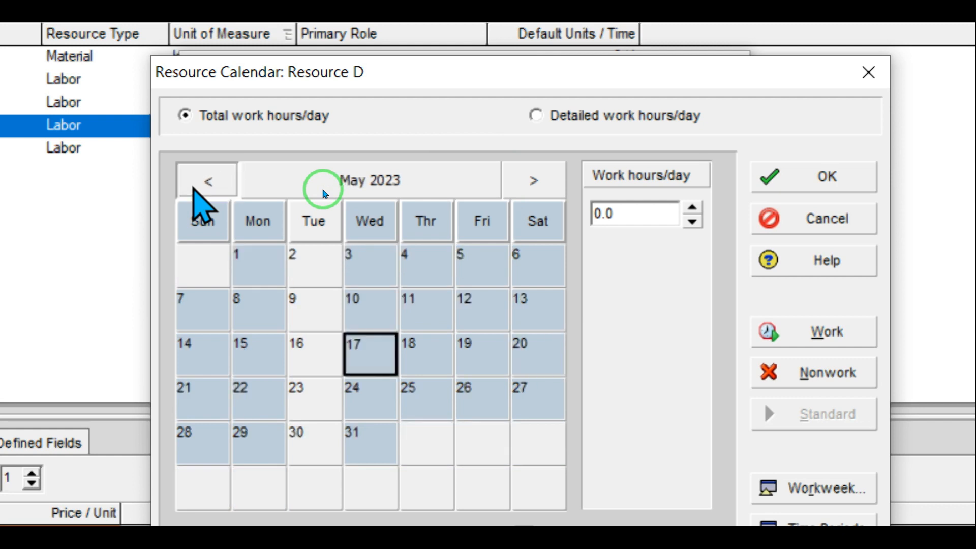
click(196, 185)
click(196, 186)
click(196, 185)
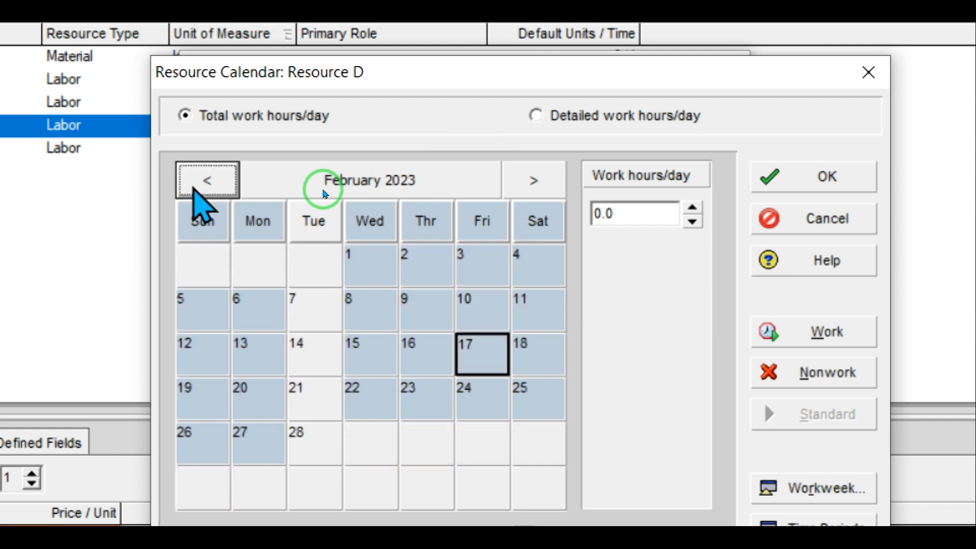
click(195, 186)
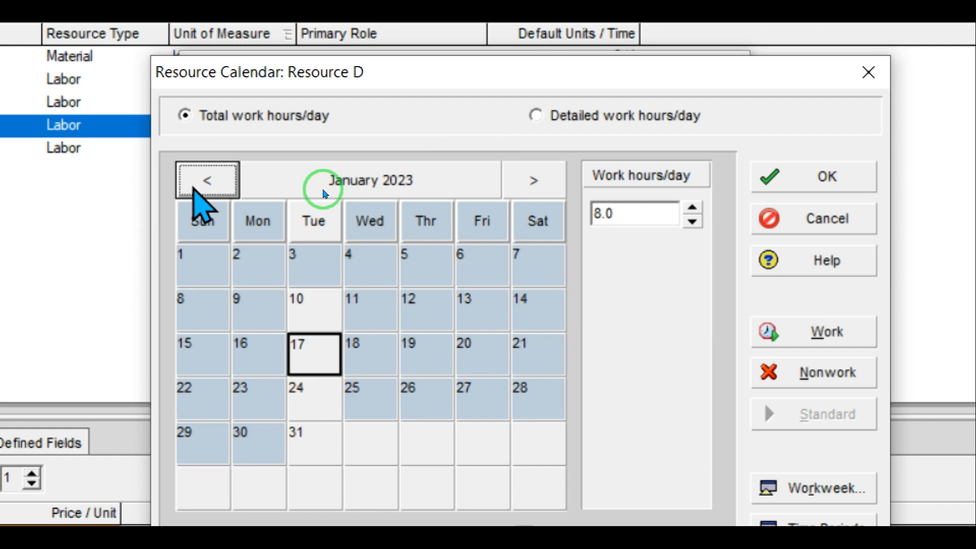
click(195, 186)
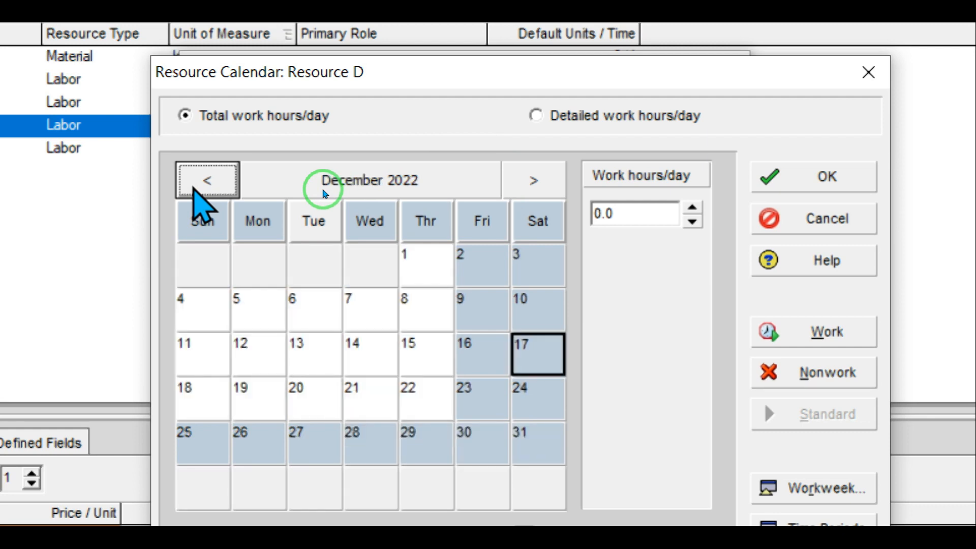
click(200, 203)
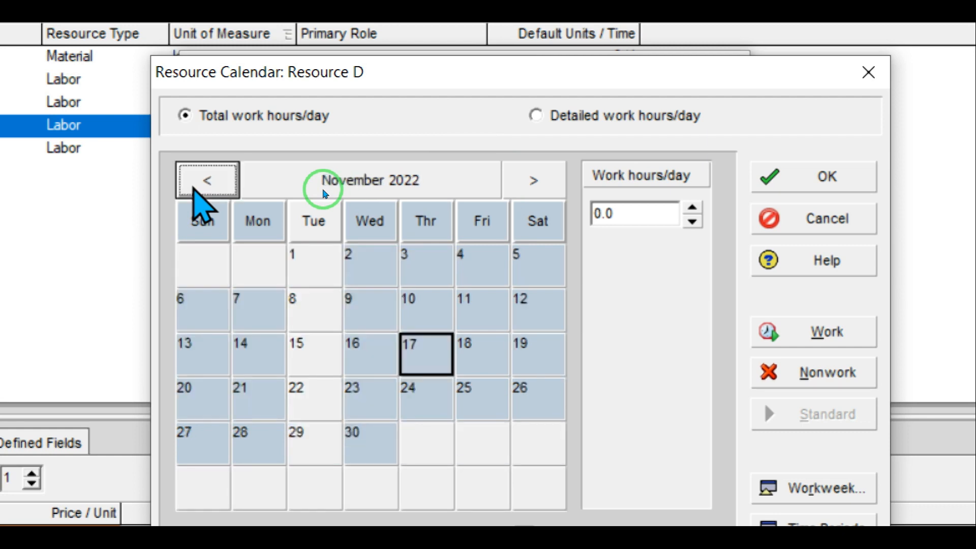
click(196, 186)
click(549, 187)
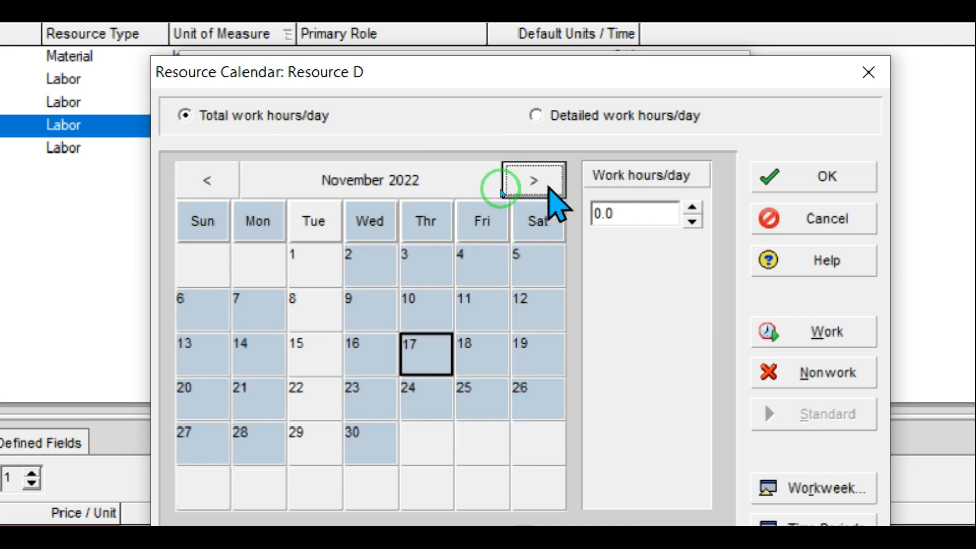
click(549, 187)
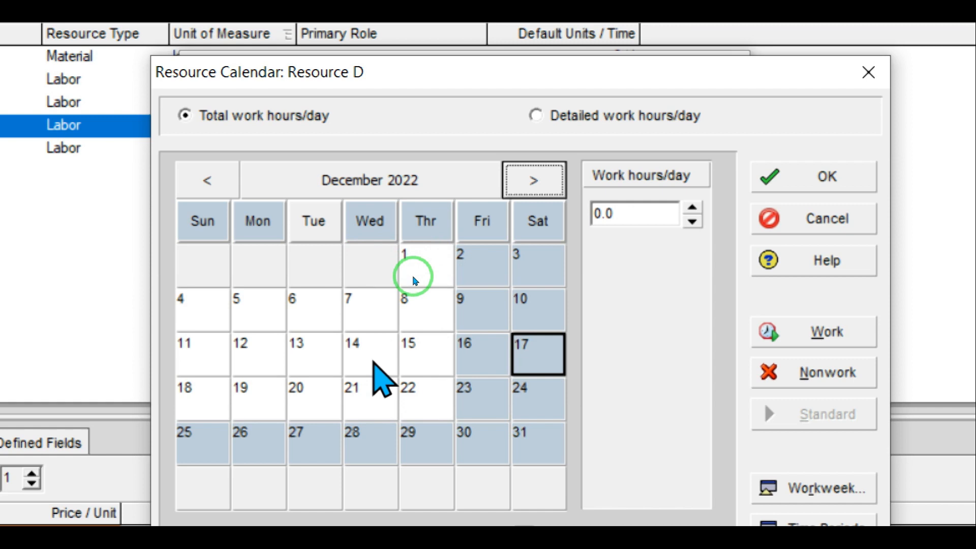
Step: Check the hours of December 14 and 12, comparing against November 2022
click(375, 361)
click(244, 348)
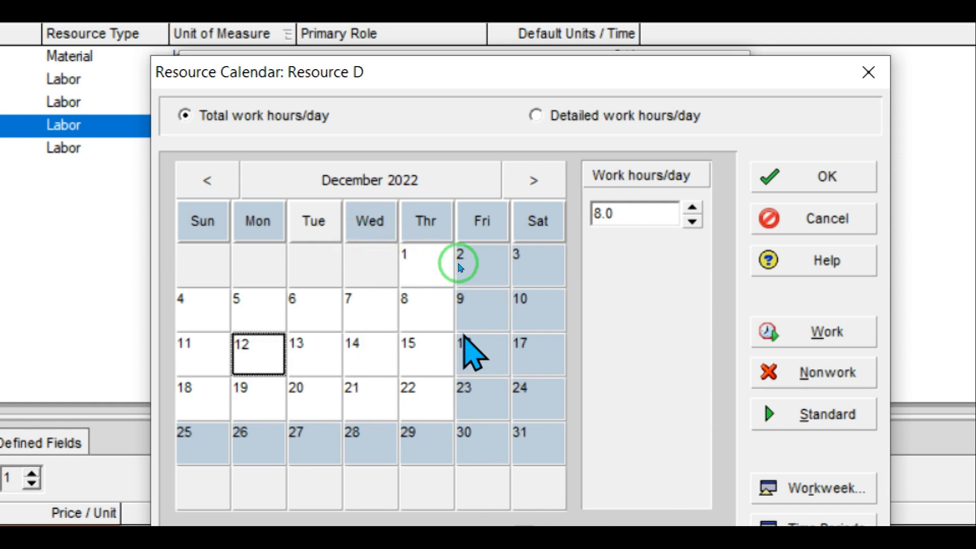
click(198, 184)
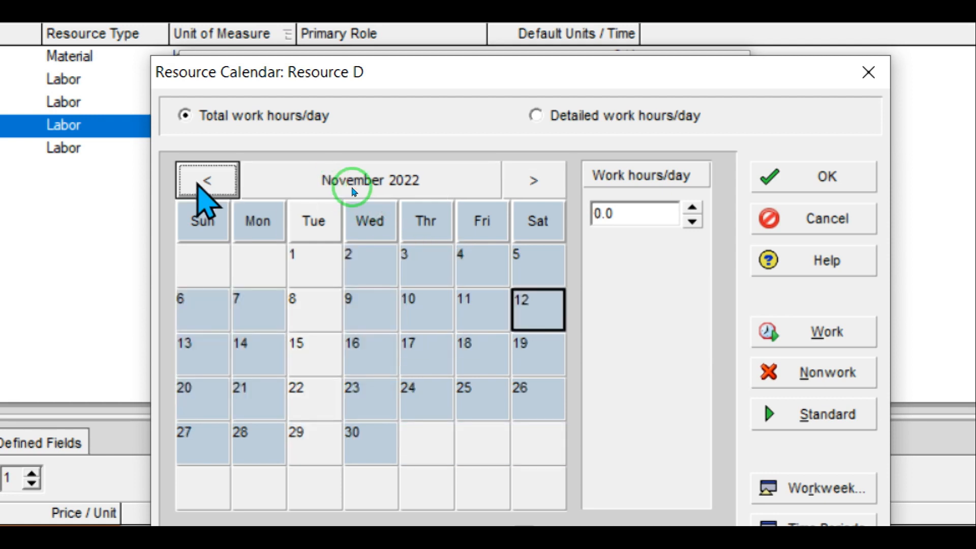
click(507, 189)
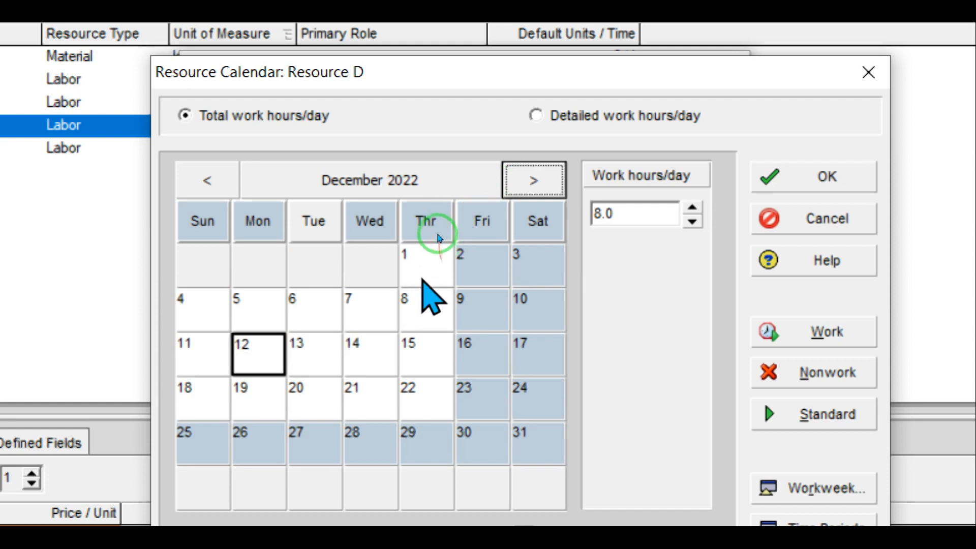
Step: Mark December 2022's Sundays, Mondays, Wednesdays and Thursdays through the 22nd as nonwork
click(422, 266)
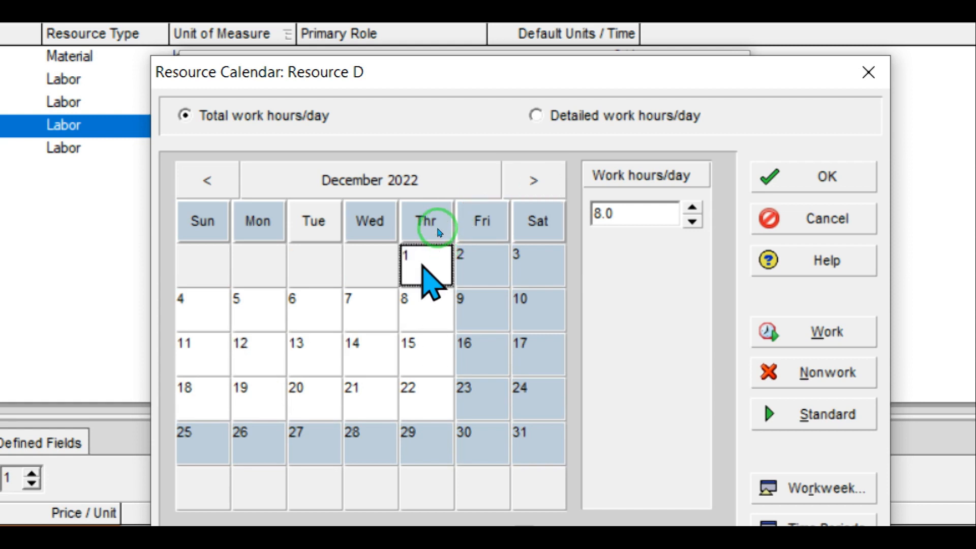
ctrl+click(421, 318)
ctrl+click(422, 367)
ctrl+click(421, 409)
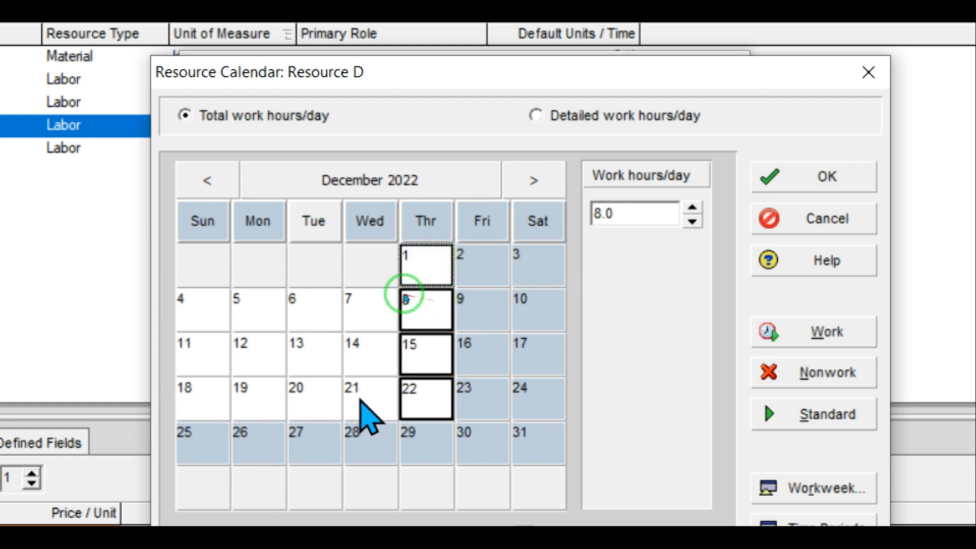
ctrl+click(324, 394)
click(323, 391)
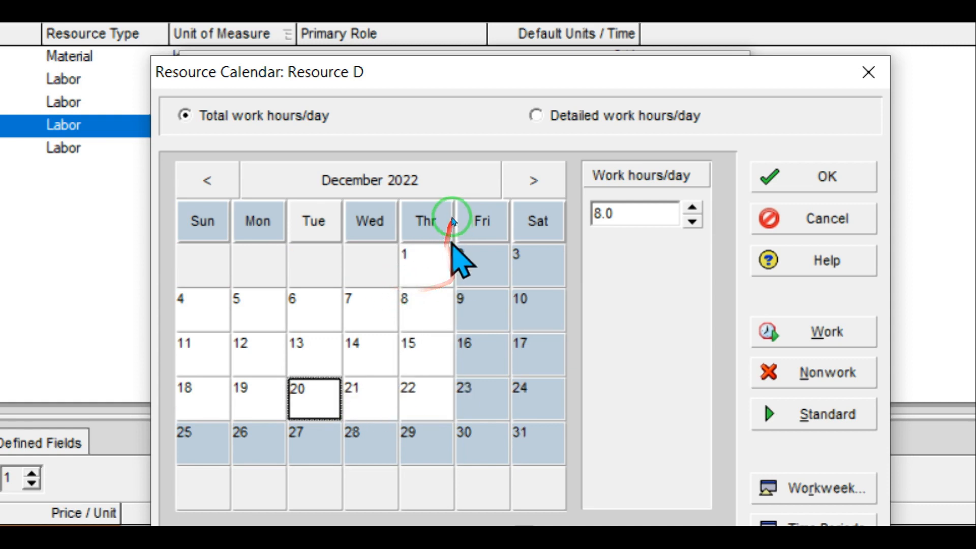
click(429, 268)
ctrl+click(424, 302)
ctrl+click(421, 353)
ctrl+click(424, 394)
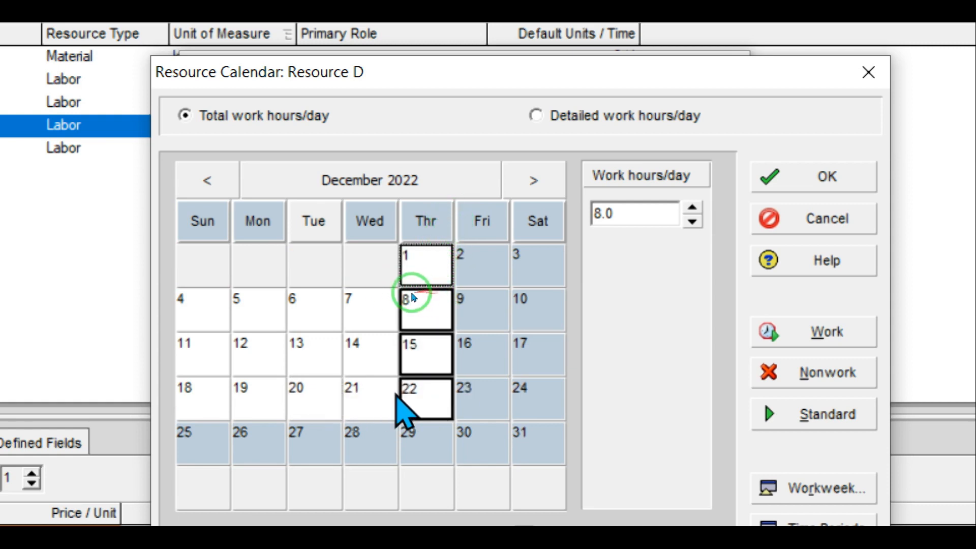
ctrl+click(371, 391)
ctrl+click(369, 350)
ctrl+click(366, 305)
ctrl+click(244, 310)
ctrl+click(257, 359)
ctrl+click(260, 397)
ctrl+click(196, 399)
ctrl+click(197, 355)
ctrl+click(200, 309)
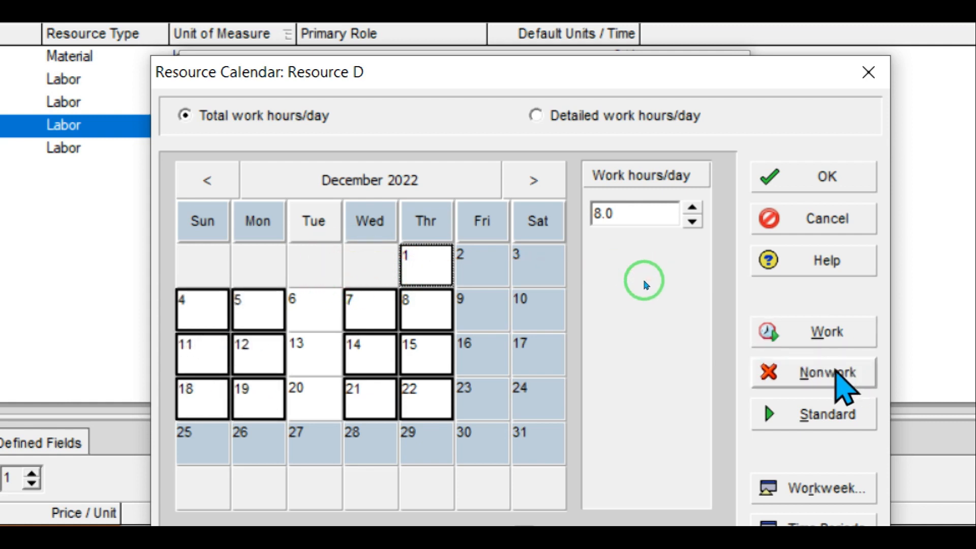
click(834, 371)
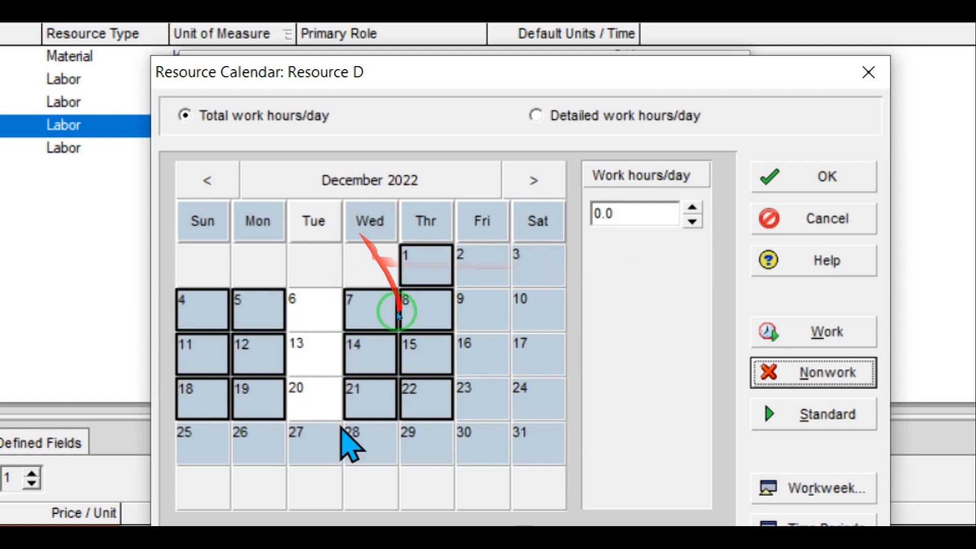
Step: Make December 27 a work day and review January–February 2023
click(314, 441)
click(840, 340)
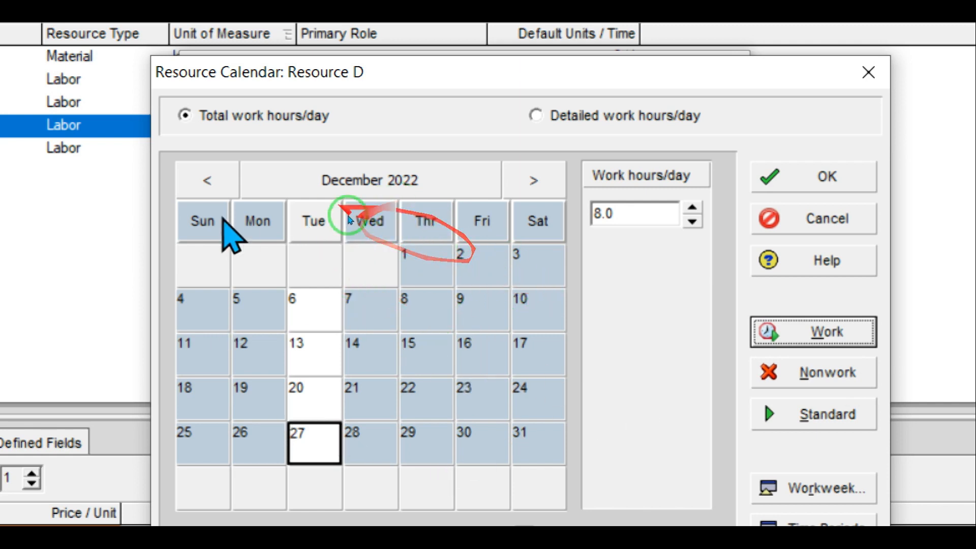
click(539, 181)
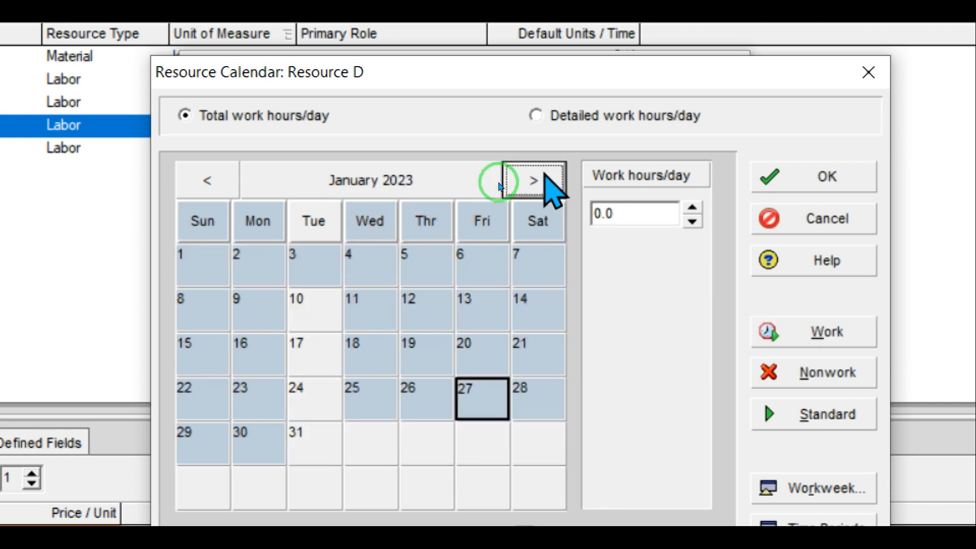
click(539, 180)
click(207, 180)
click(207, 181)
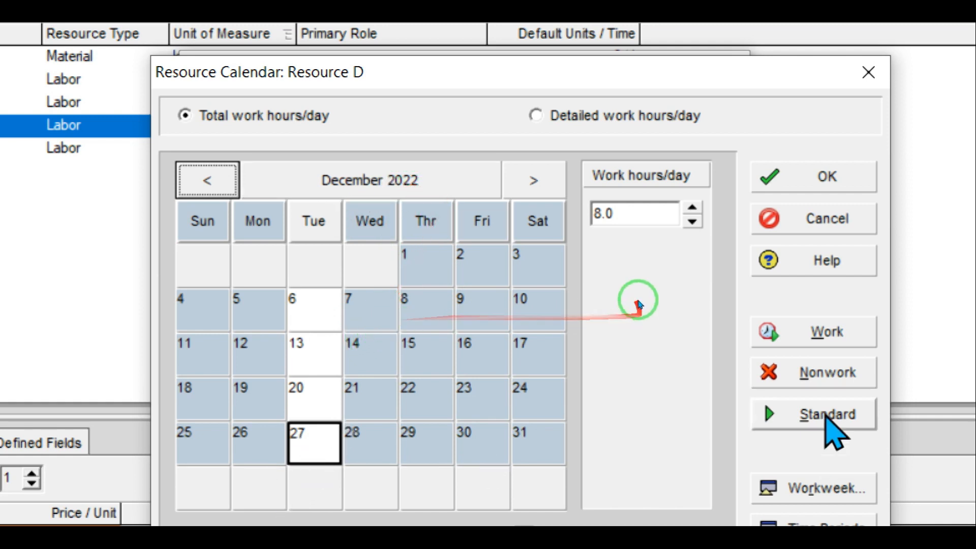
Step: Make December 27 nonwork and review October 2022 through February 2023
key(alt+n)
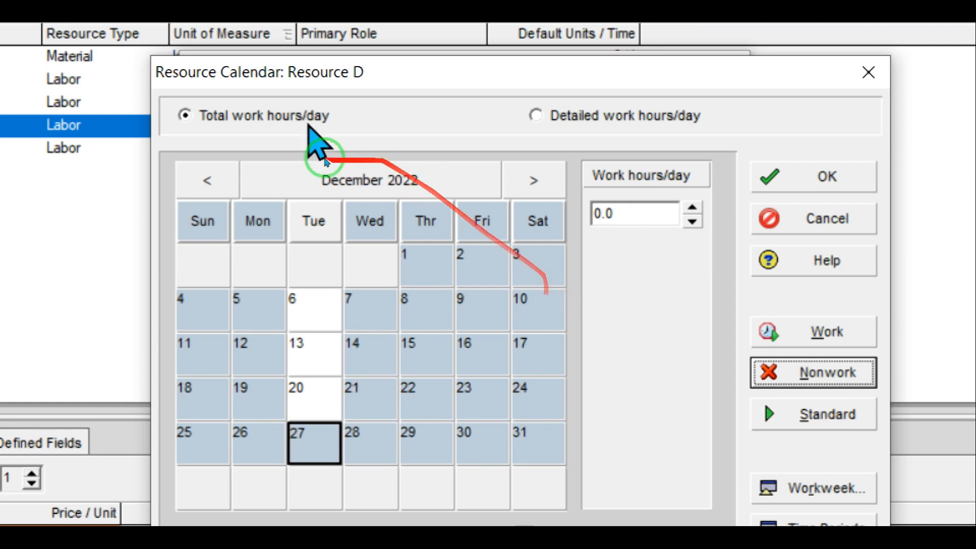
click(205, 183)
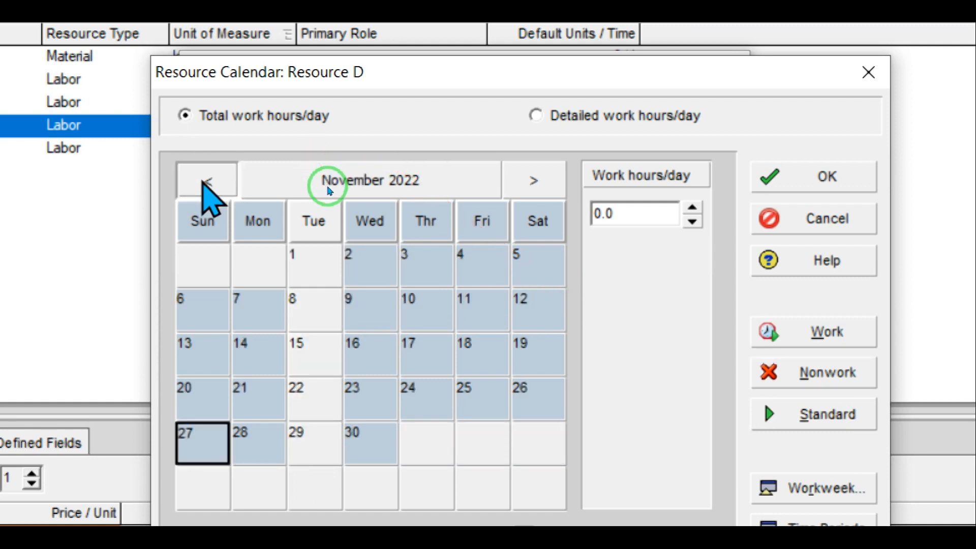
click(207, 181)
click(533, 180)
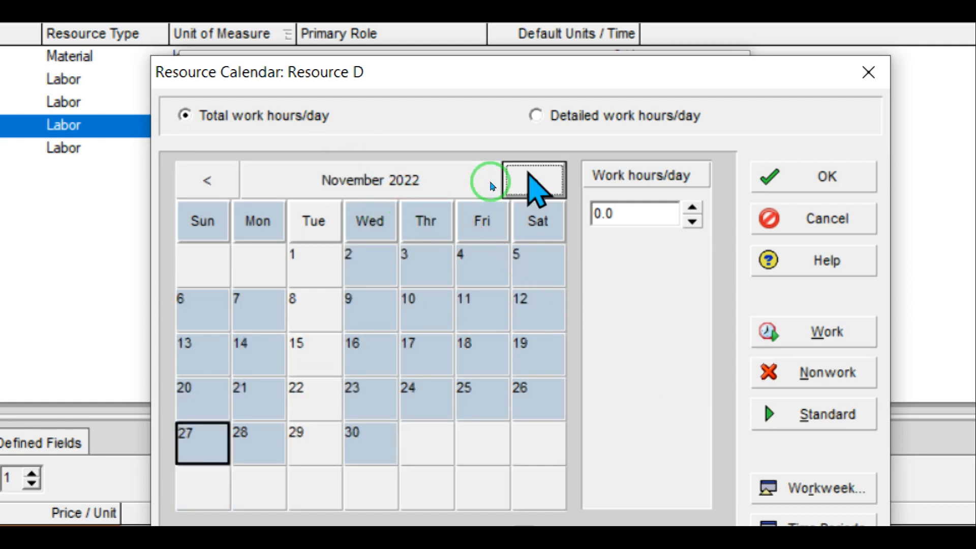
click(534, 181)
click(533, 180)
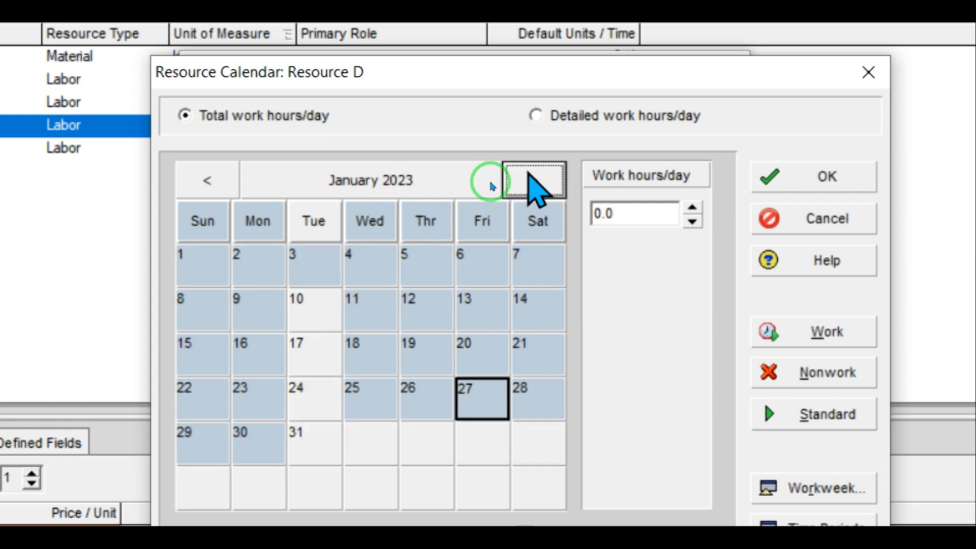
click(534, 181)
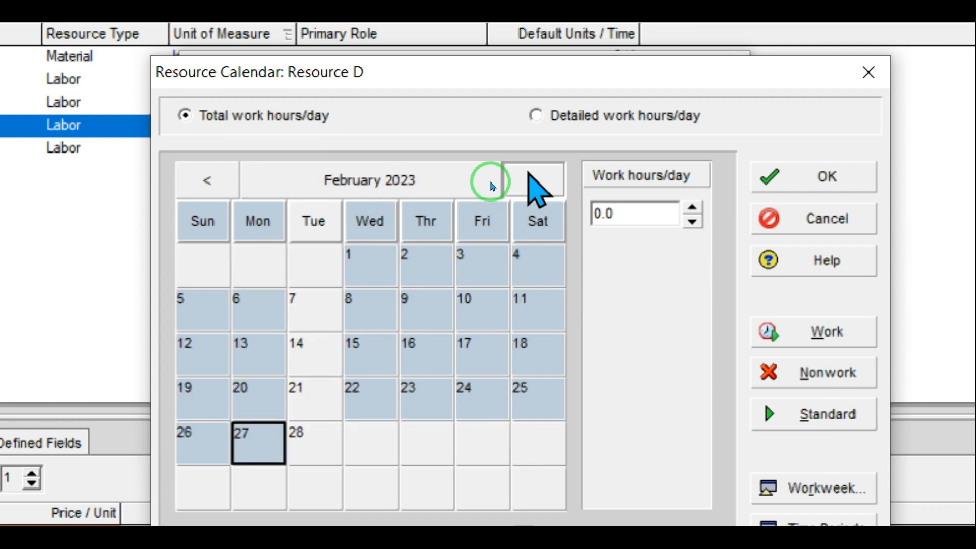
Step: Browse the 2023 months up to January 2024 and save the Resource D calendar
click(533, 180)
click(534, 181)
click(533, 180)
click(533, 180)
click(533, 180)
click(534, 180)
click(534, 181)
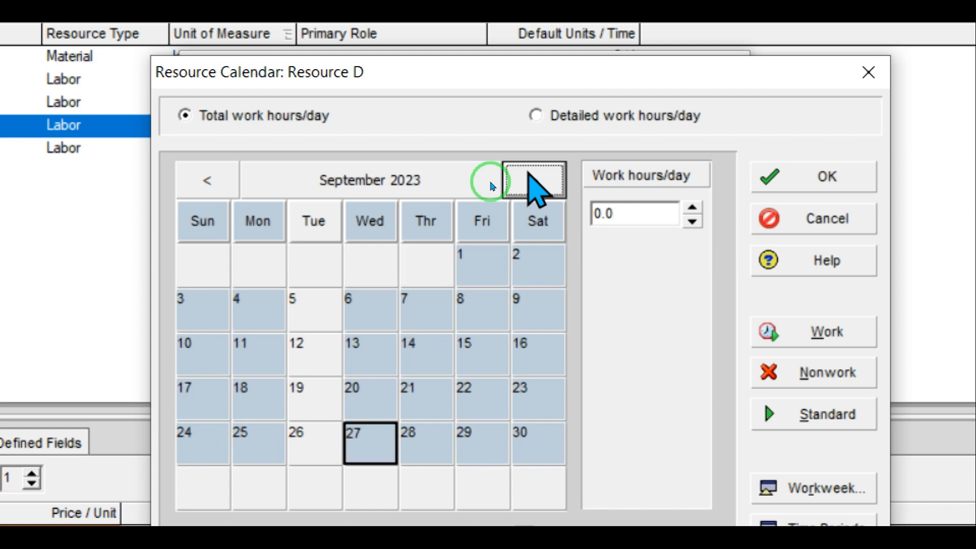
click(534, 181)
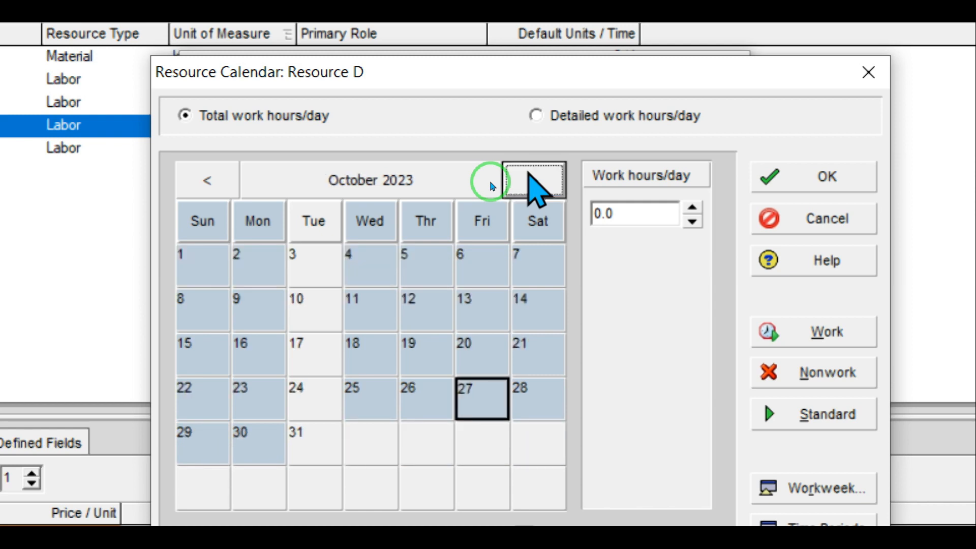
click(534, 182)
click(534, 182)
click(534, 182)
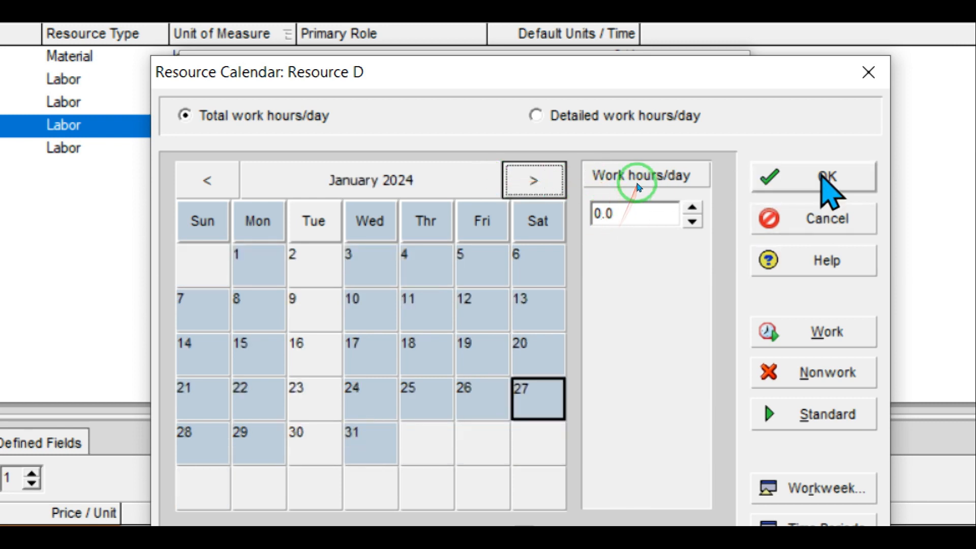
click(821, 177)
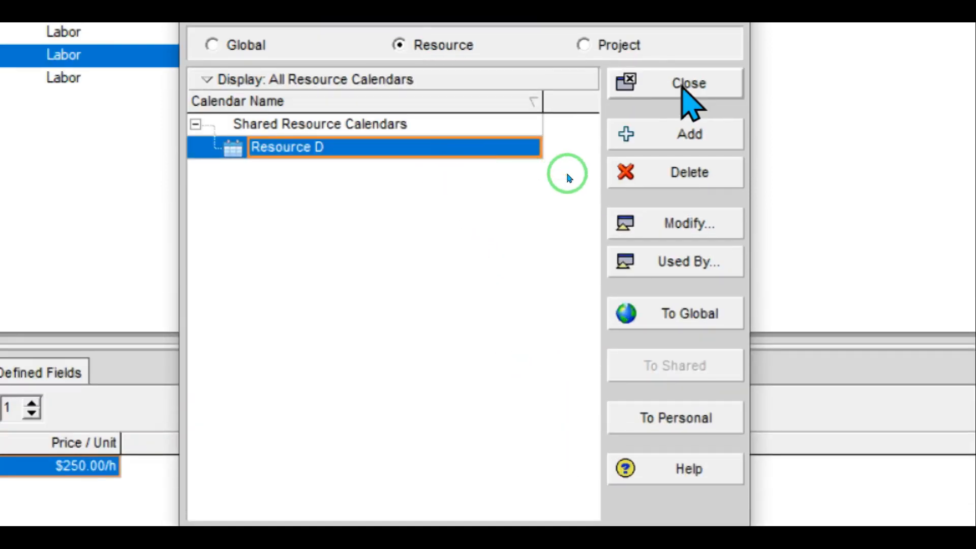
Step: Close Calendars and select the shared Resource D calendar in R-3's Details tab
click(684, 86)
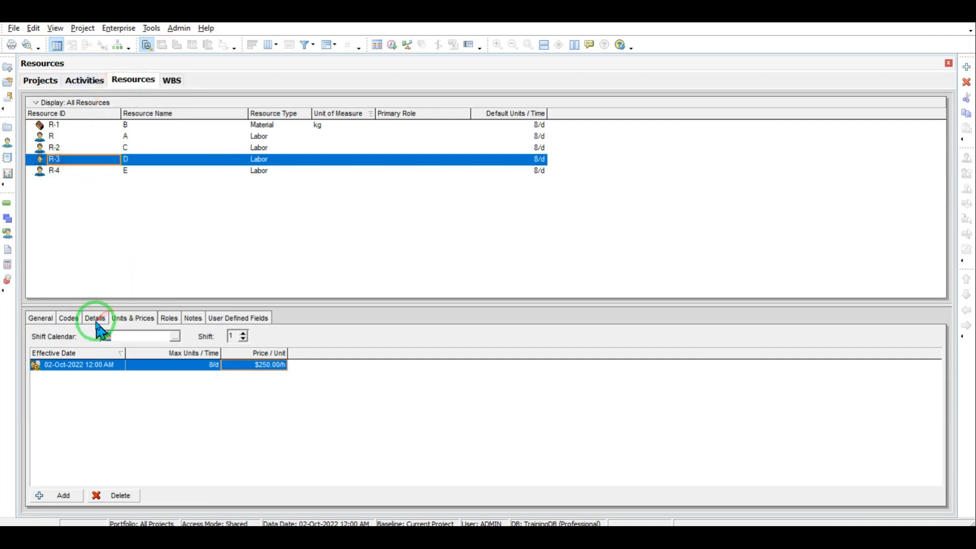
click(41, 318)
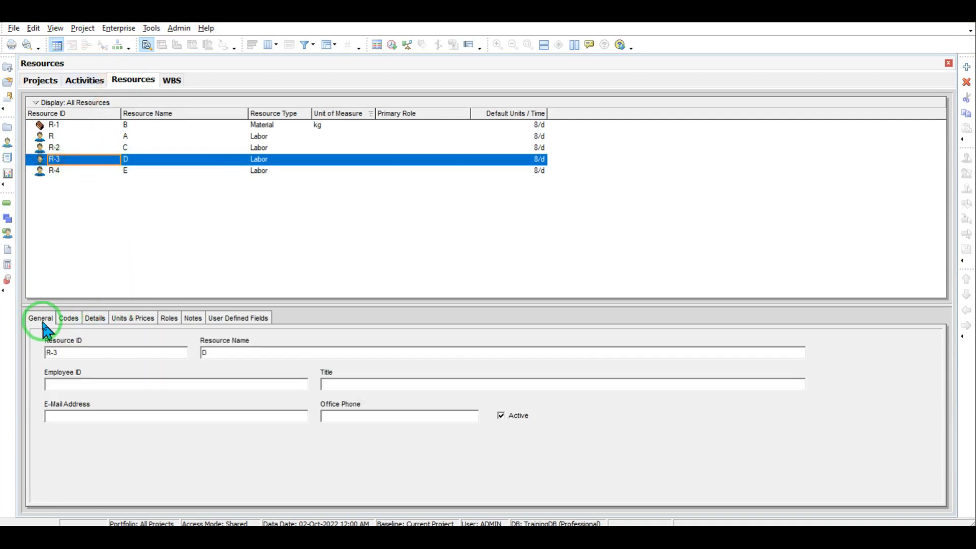
click(95, 319)
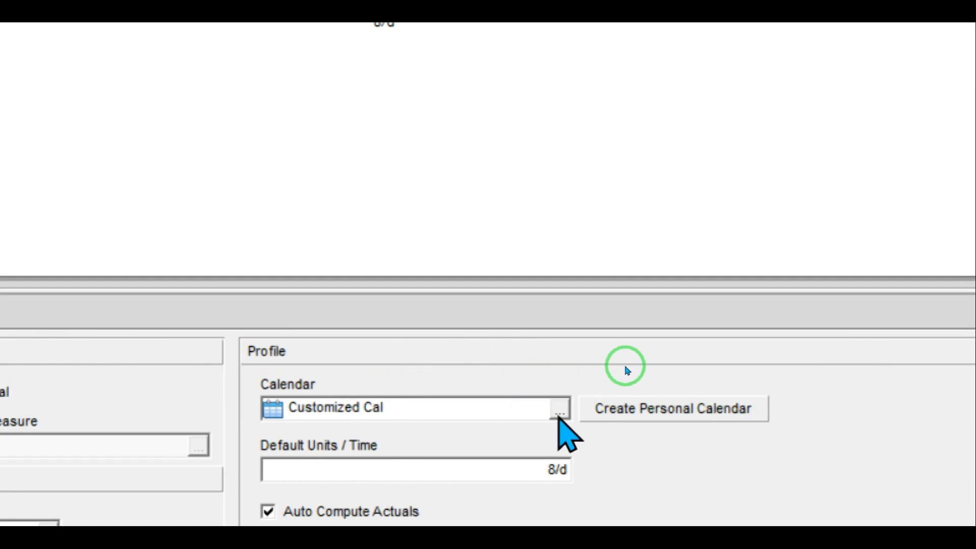
click(560, 409)
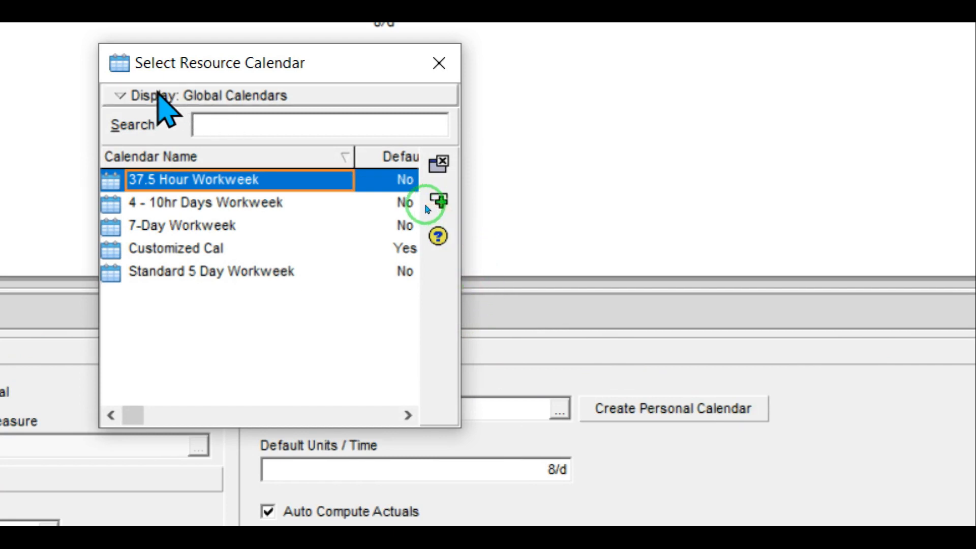
click(158, 95)
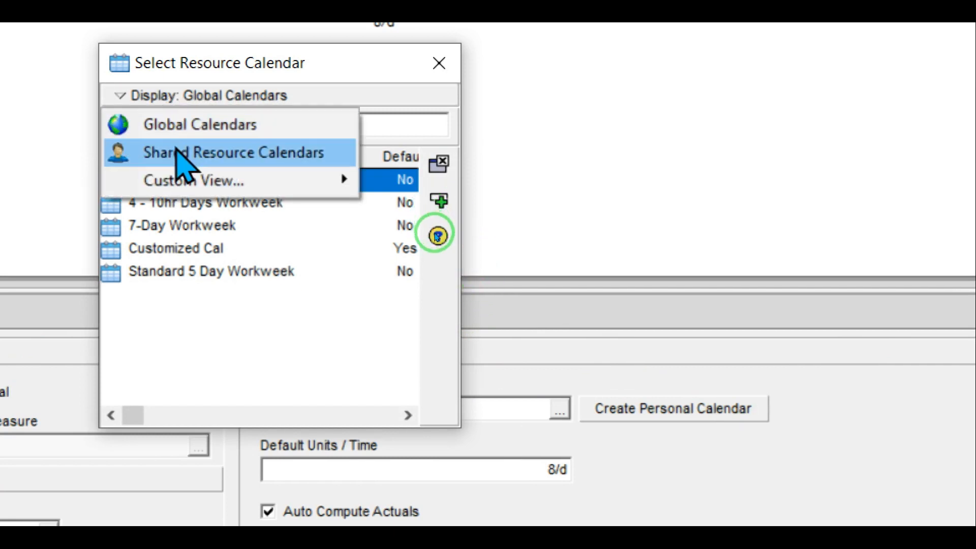
click(175, 152)
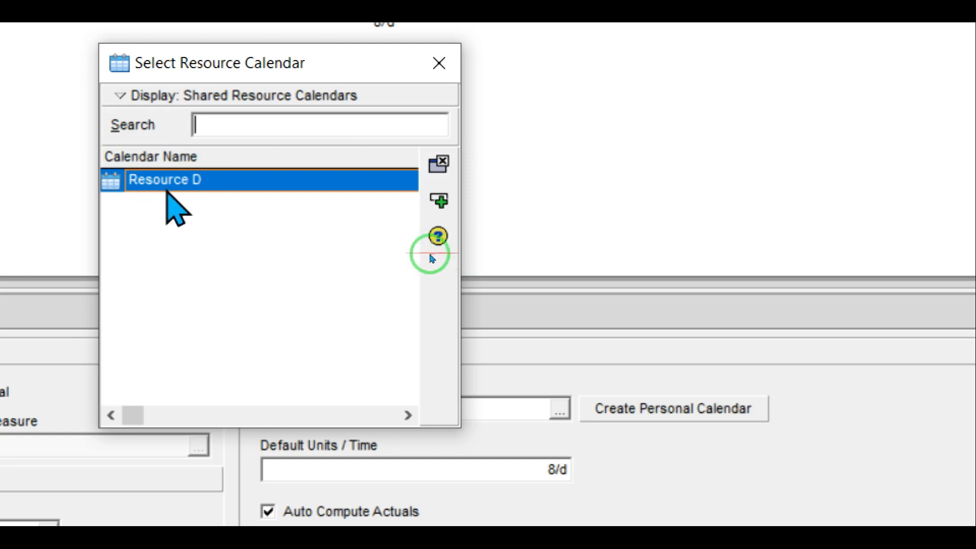
double_click(168, 189)
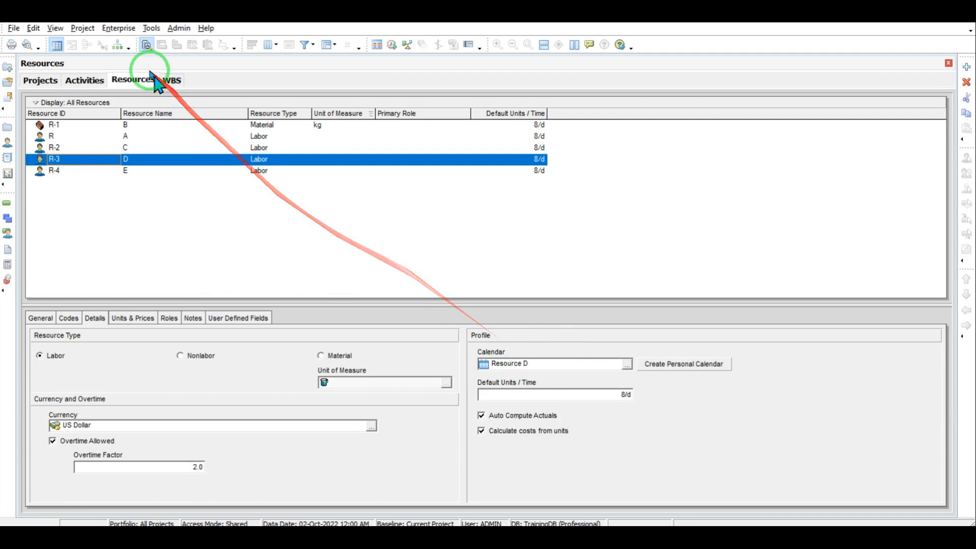
Step: Add a second shared resource calendar by copying an existing calendar
click(119, 28)
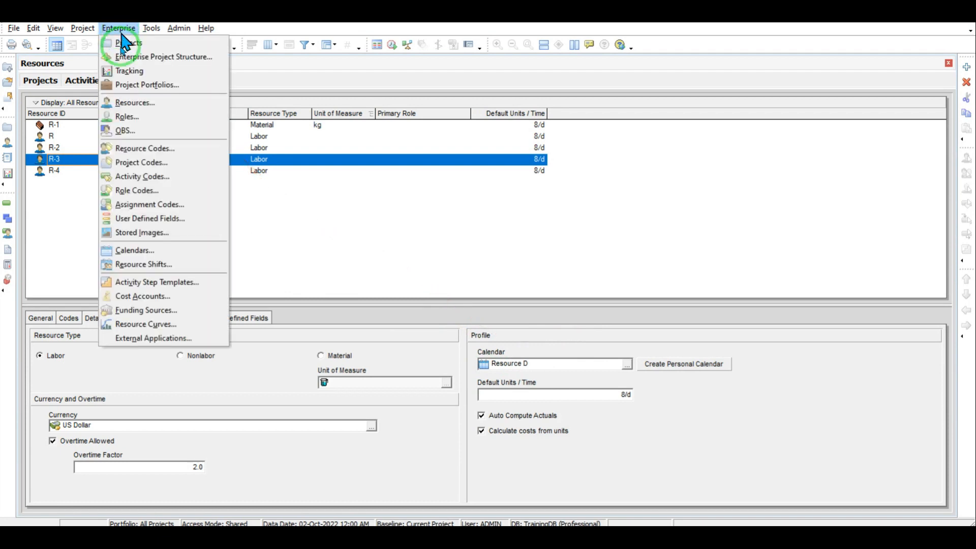
click(135, 250)
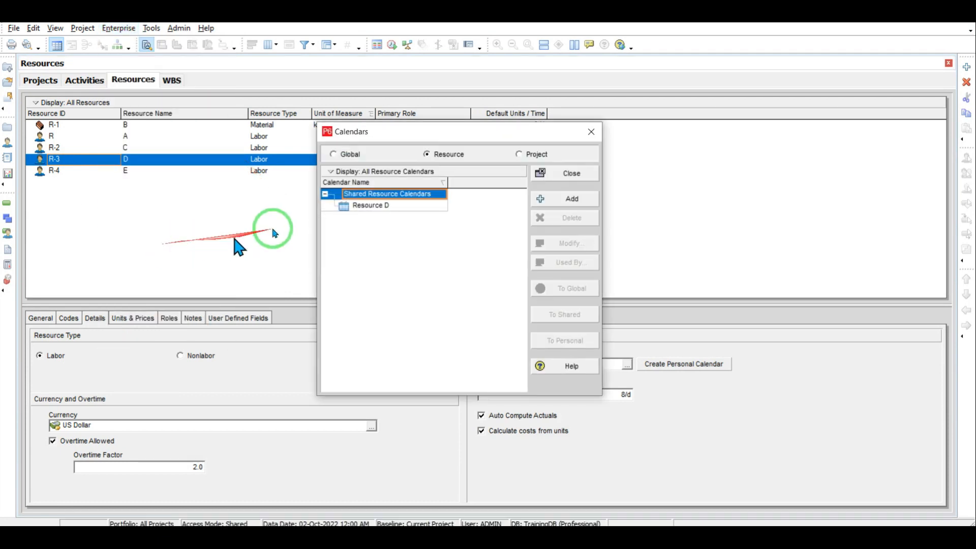
click(567, 203)
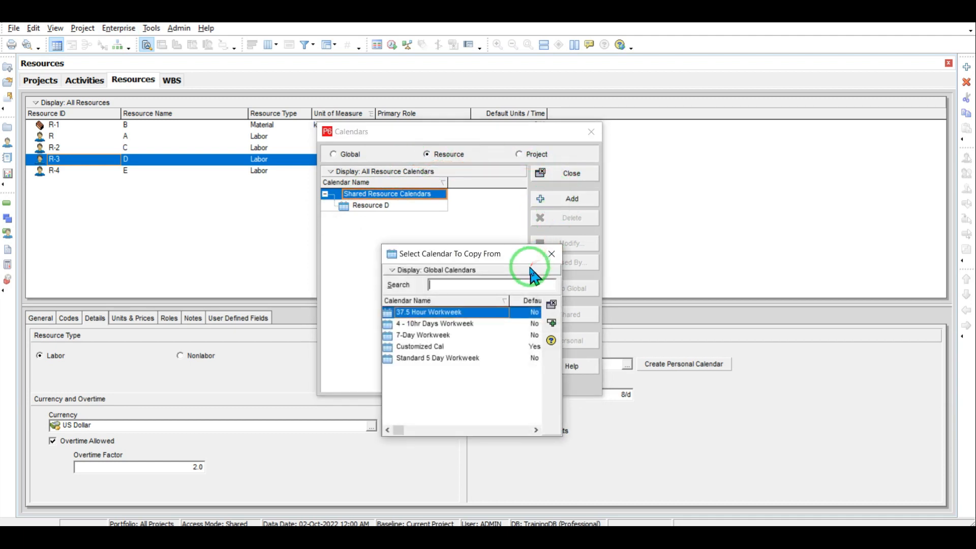
double_click(441, 347)
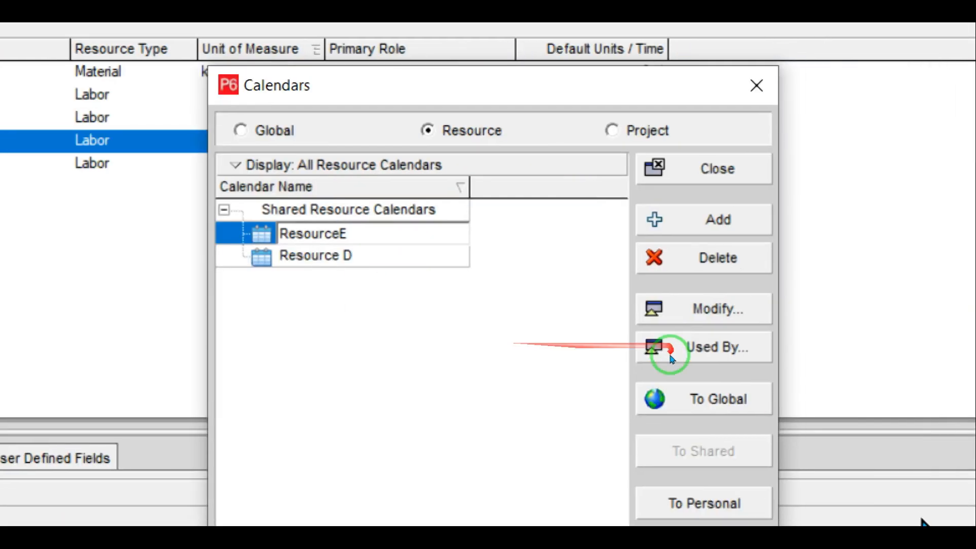
click(460, 87)
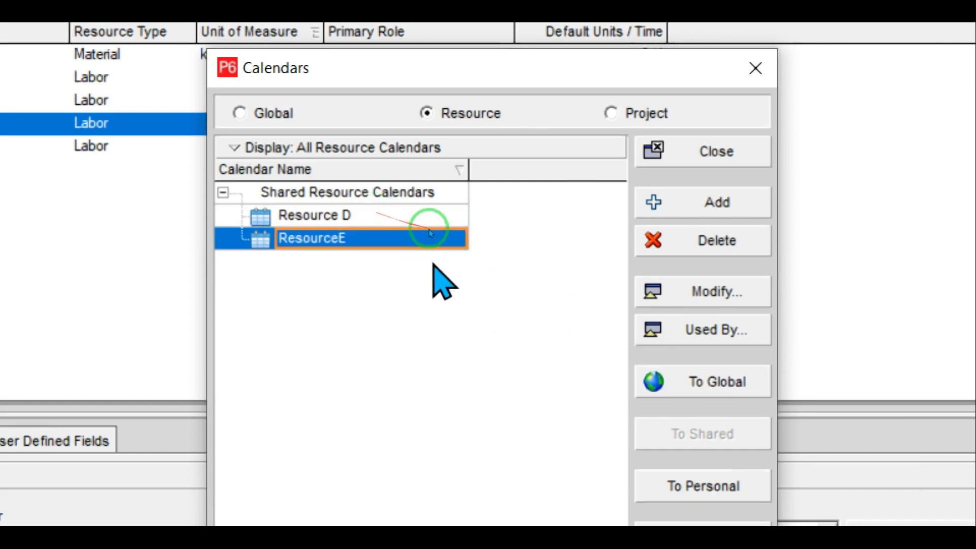
Step: Rename the new calendar Resource E and open it for modification
click(340, 237)
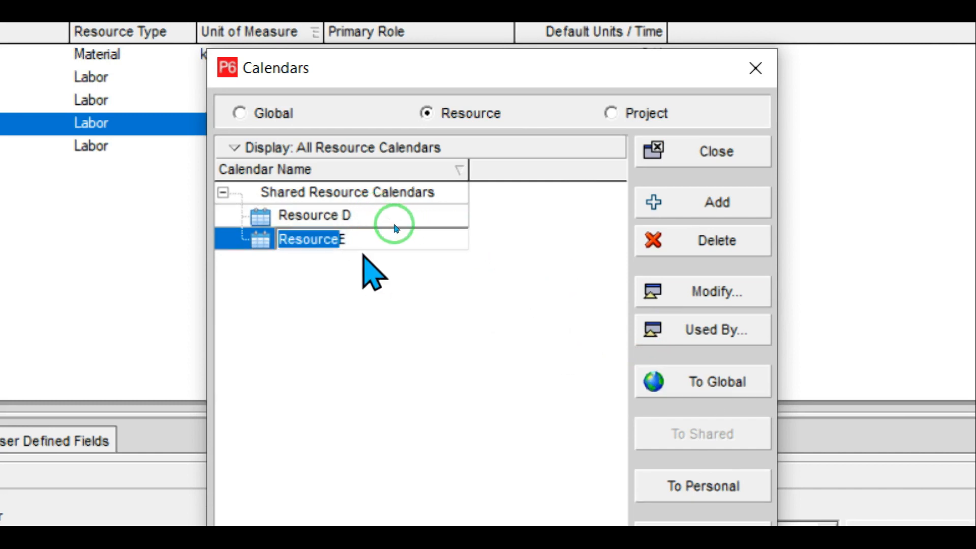
text(R)
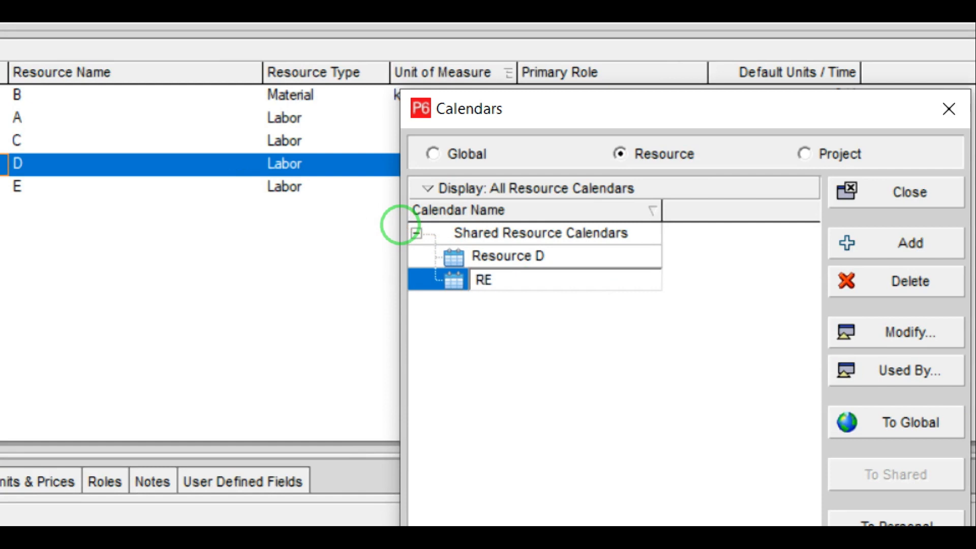
text(esource)
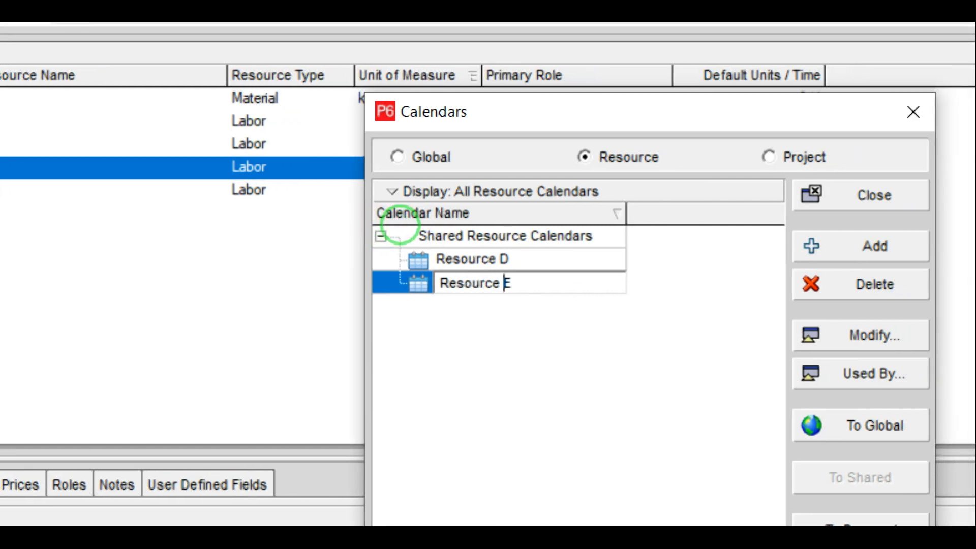
key(Return)
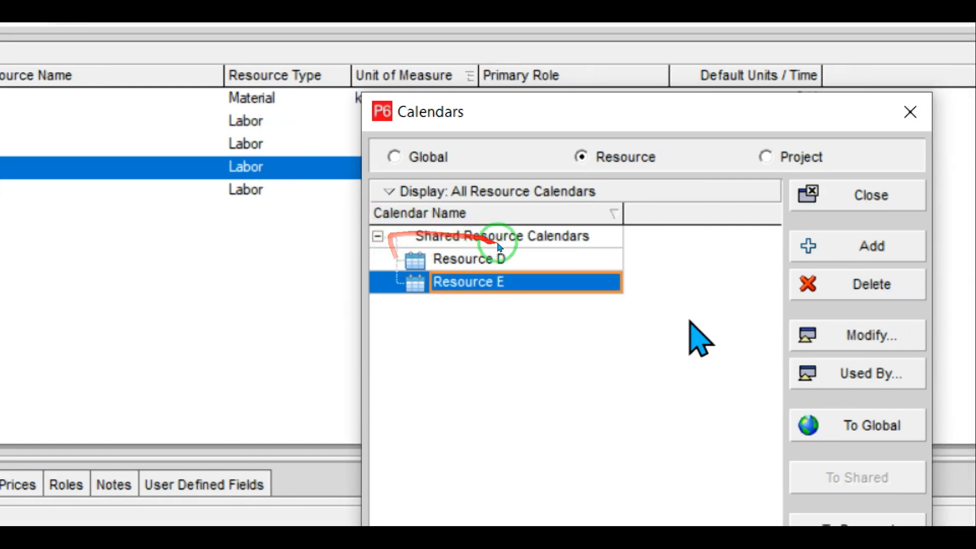
click(859, 336)
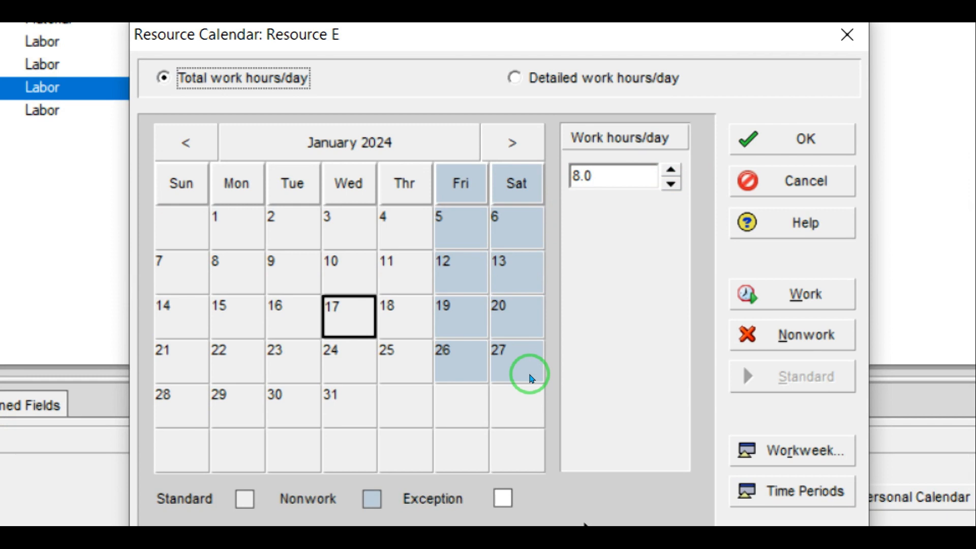
Step: Set Resource E's workweek to 8 hours Tuesday and Wednesday, 0 on all other days
click(773, 460)
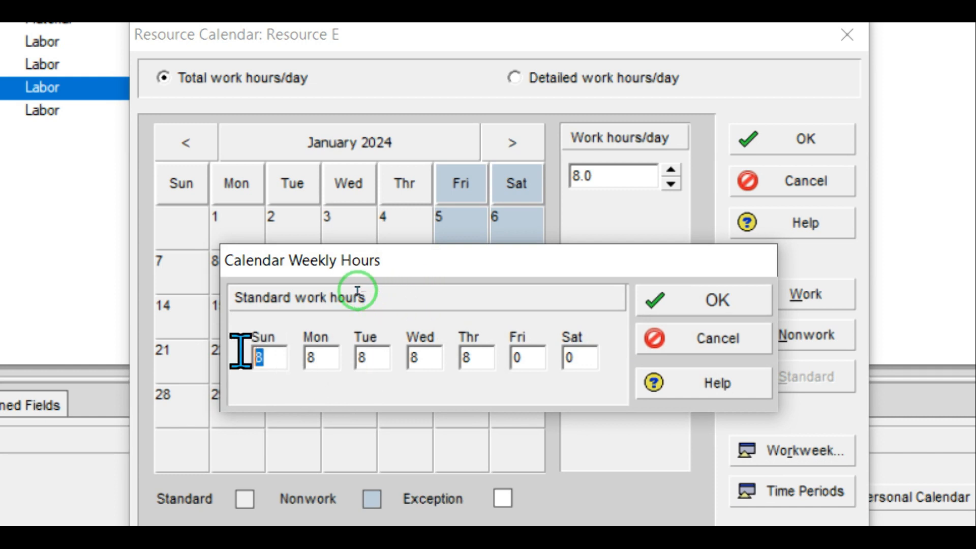
text(0)
drag(322, 355, 305, 355)
text(0)
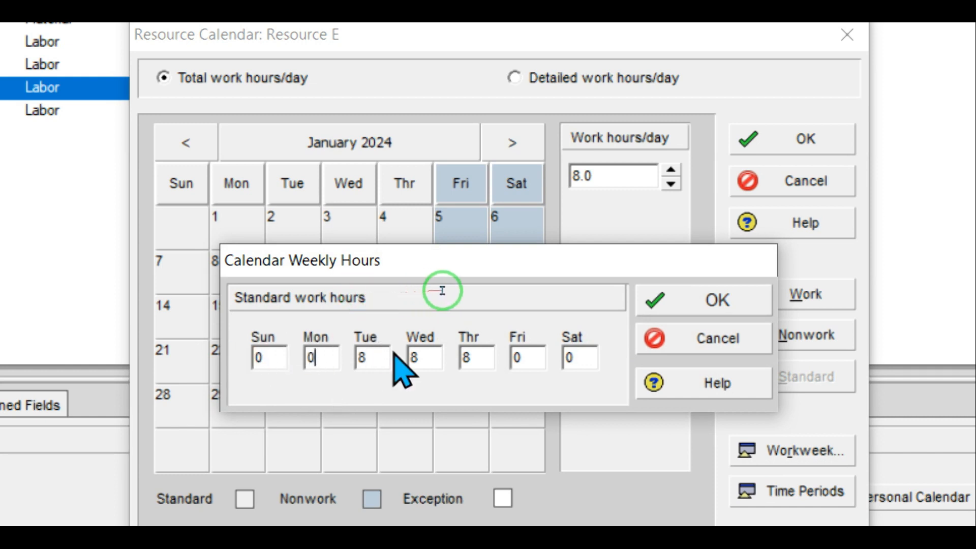
drag(472, 356, 459, 354)
text(0)
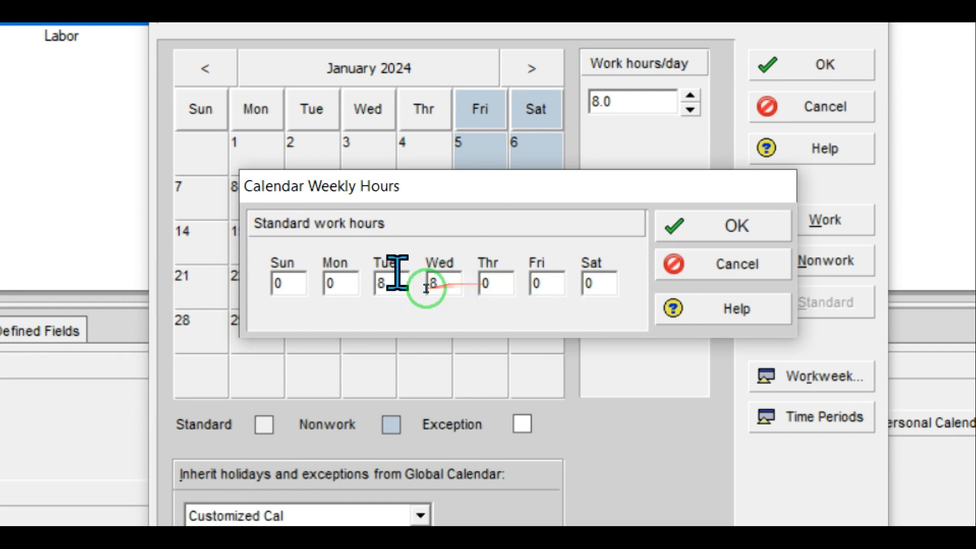
click(712, 226)
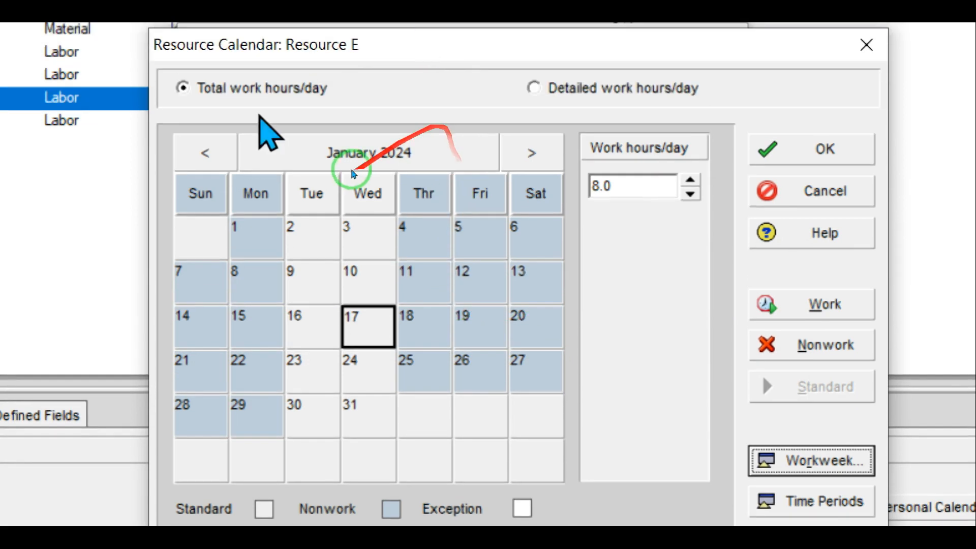
Step: Page the Resource E calendar back to December 2022
click(203, 70)
click(202, 153)
click(202, 153)
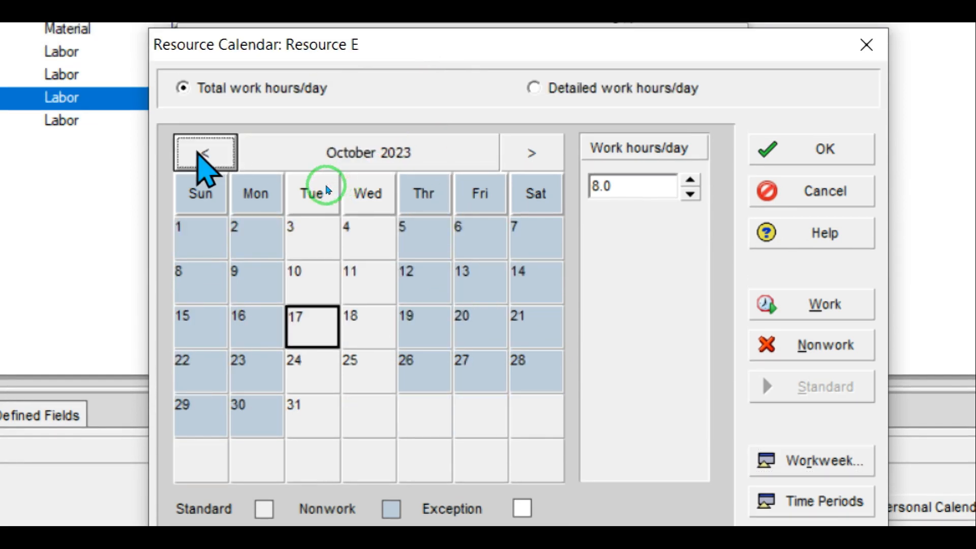
click(202, 154)
click(202, 154)
click(204, 153)
click(203, 153)
click(203, 154)
click(203, 153)
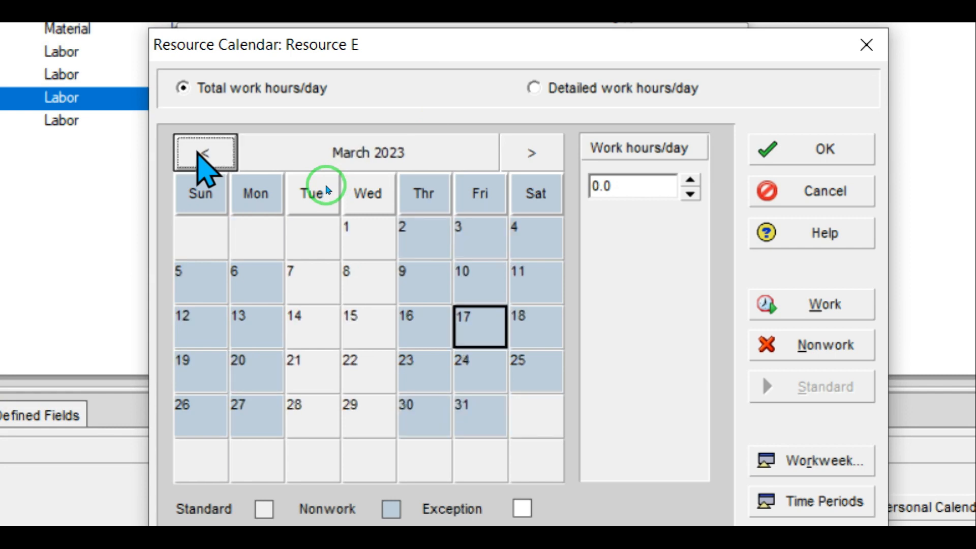
click(203, 153)
click(203, 154)
click(203, 154)
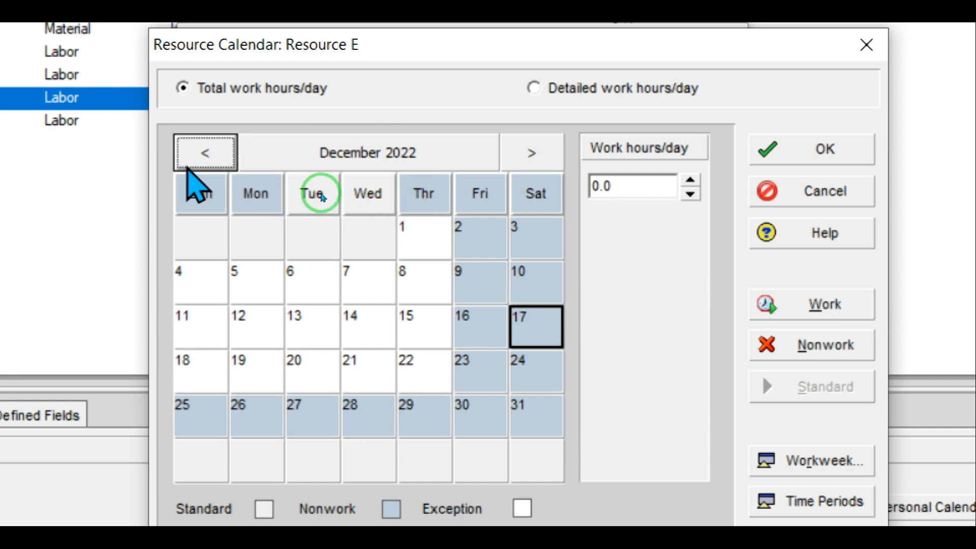
key(space)
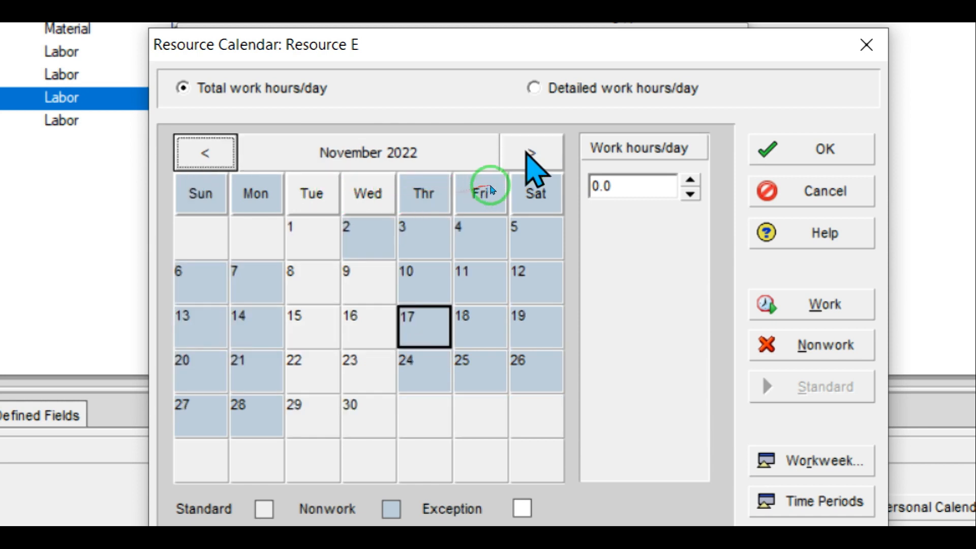
click(532, 153)
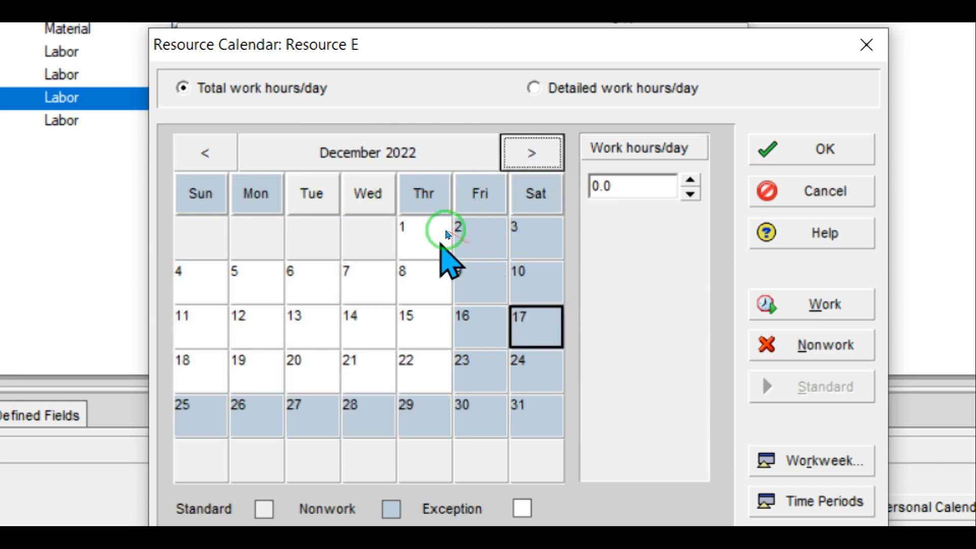
Step: Make December 1, 4, 5, 8, 11, 12, 15, 18, 19 and 22, 2022 nonwork days
click(442, 244)
ctrl+click(425, 288)
ctrl+click(426, 315)
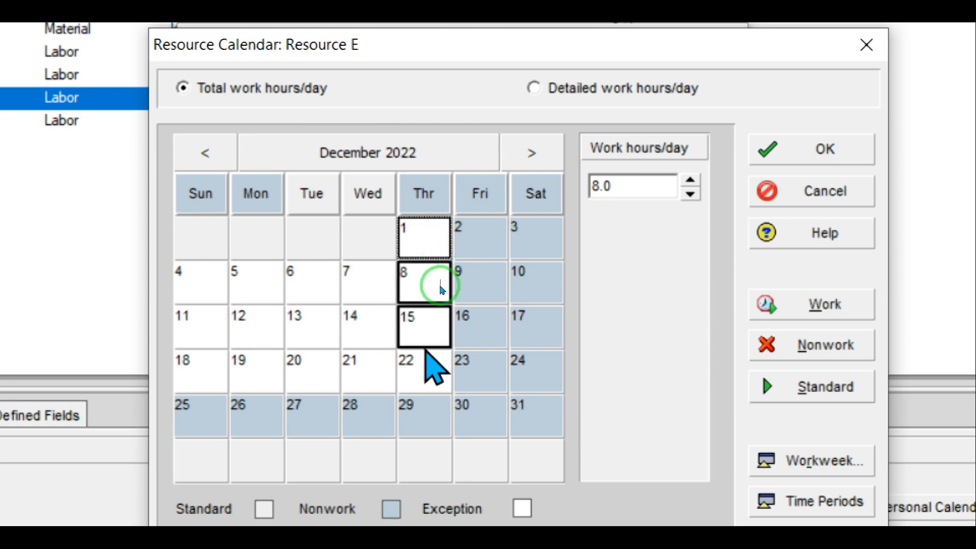
ctrl+click(429, 360)
ctrl+click(238, 284)
ctrl+click(198, 285)
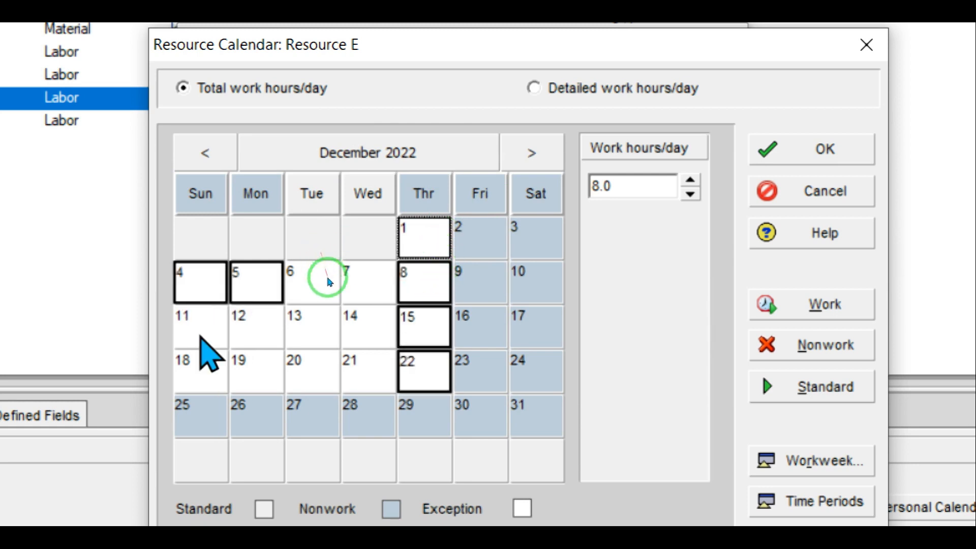
ctrl+click(201, 330)
ctrl+click(257, 331)
ctrl+click(249, 371)
ctrl+click(198, 369)
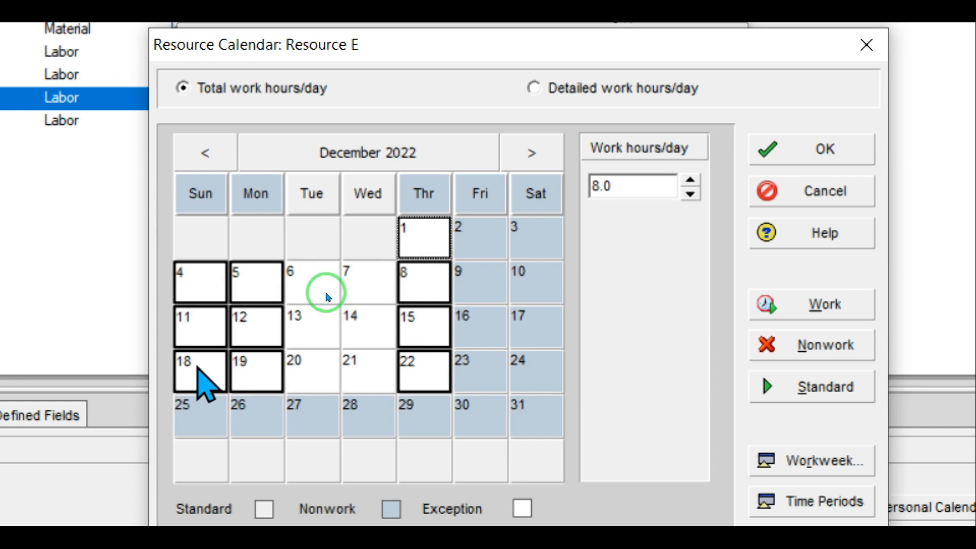
click(838, 347)
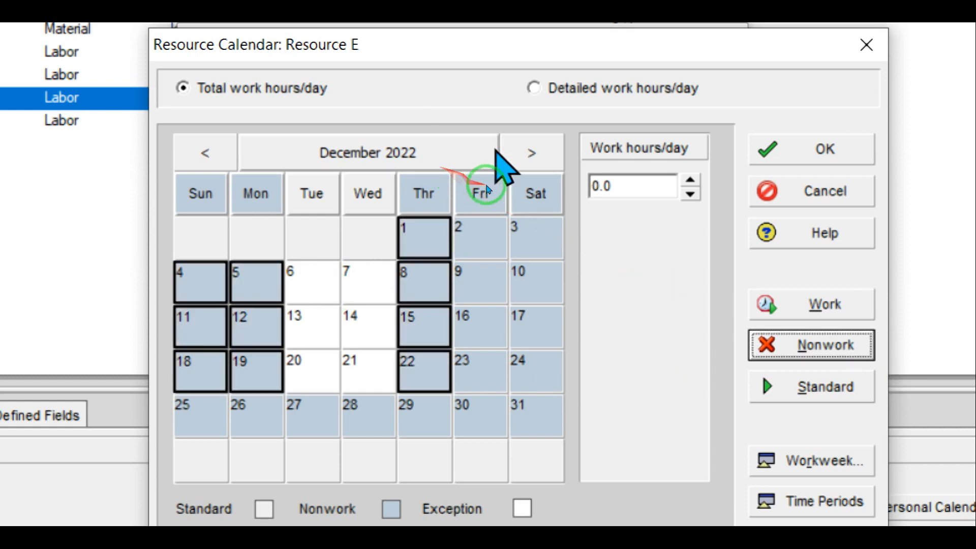
Step: Check the hours for January 4, 2023, then save the Resource E calendar
click(529, 153)
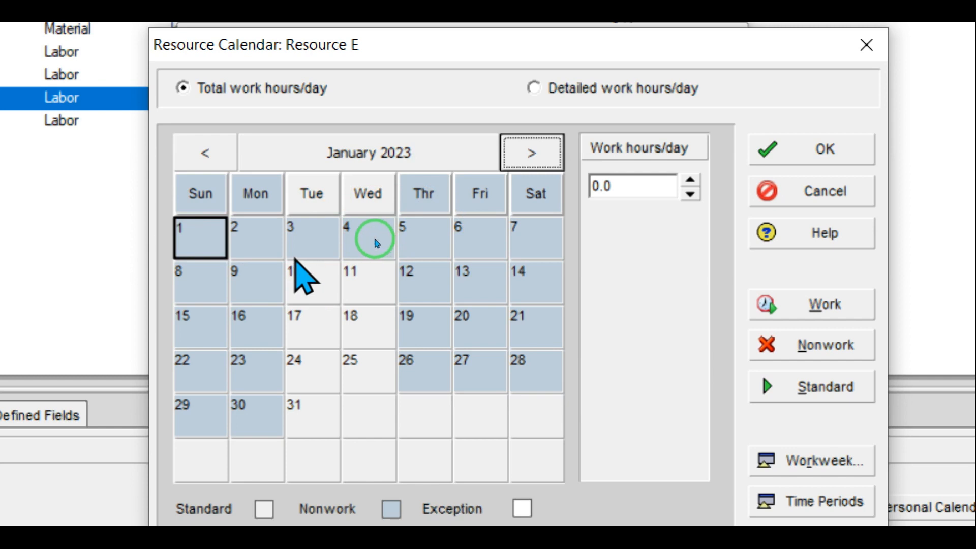
click(388, 234)
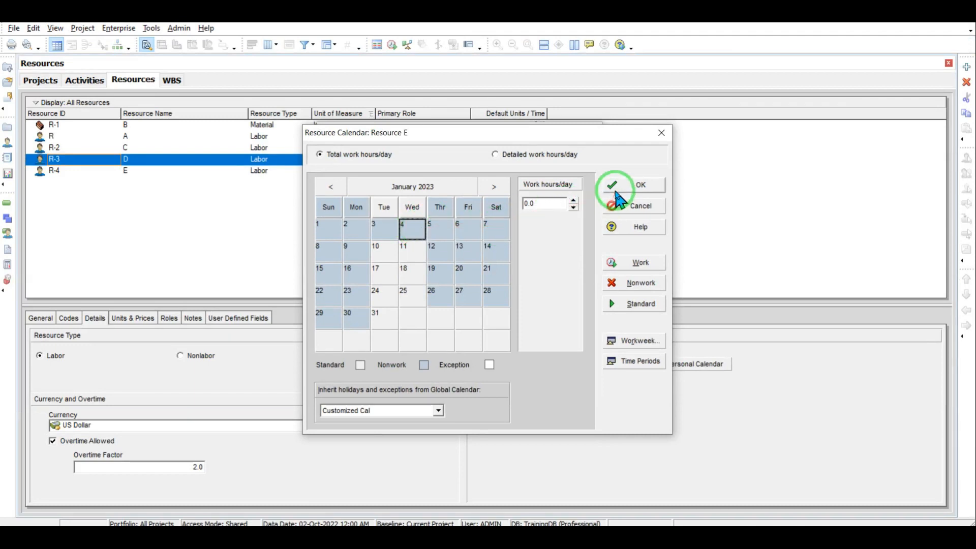
click(616, 191)
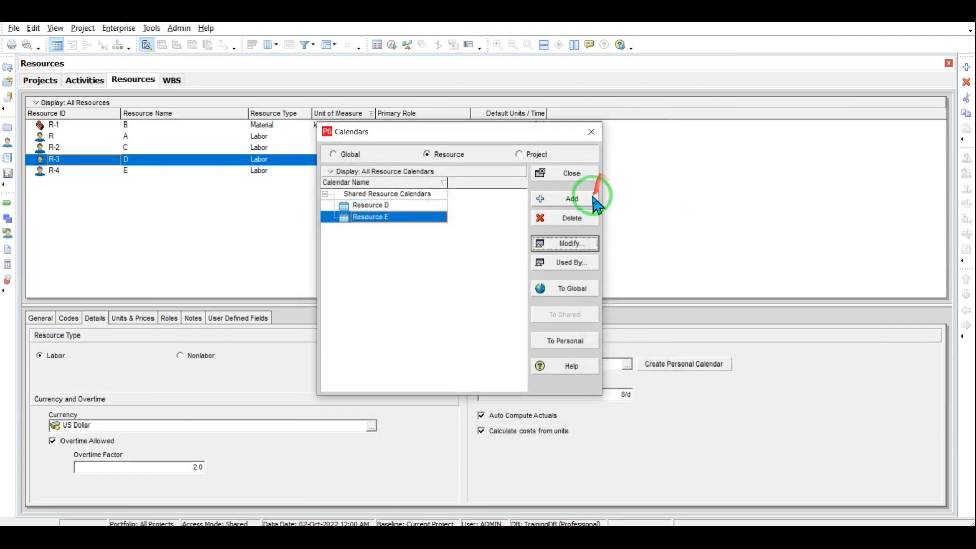
Step: Give resource R-4 (E) the shared Resource E calendar instead of Customized Cal
click(572, 174)
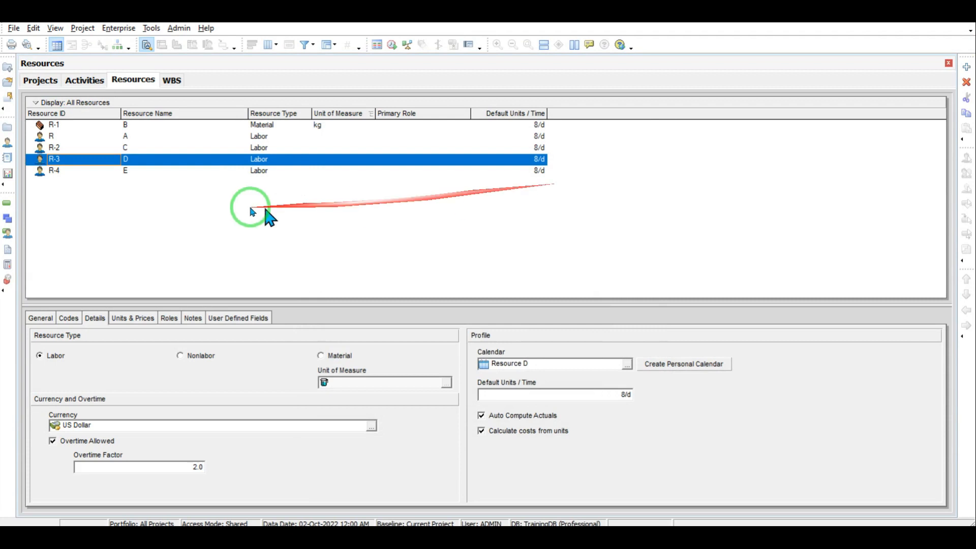
click(125, 173)
click(117, 193)
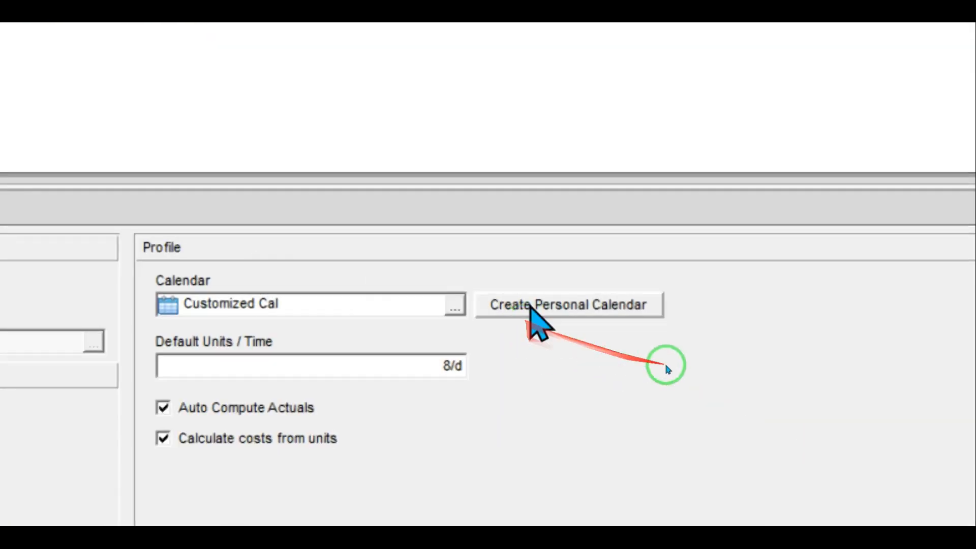
click(455, 307)
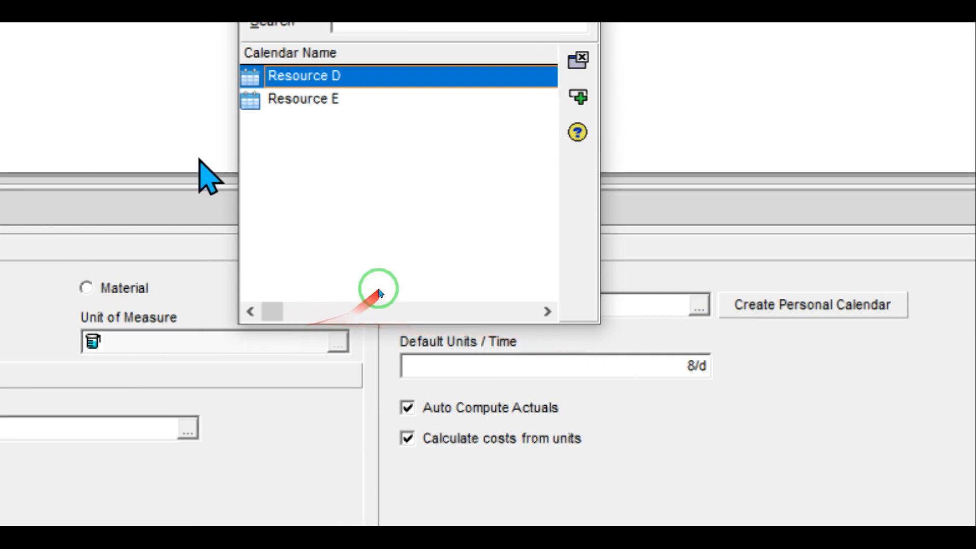
double_click(101, 99)
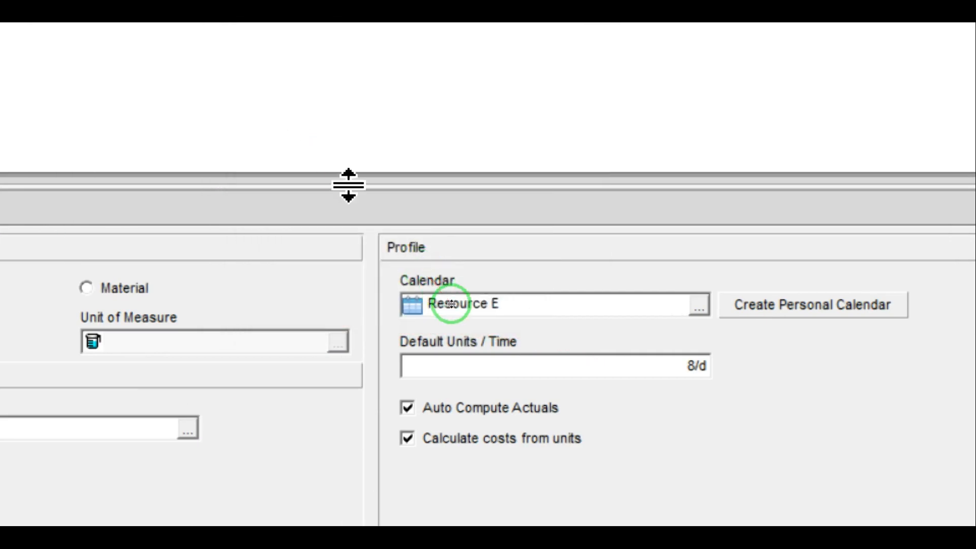
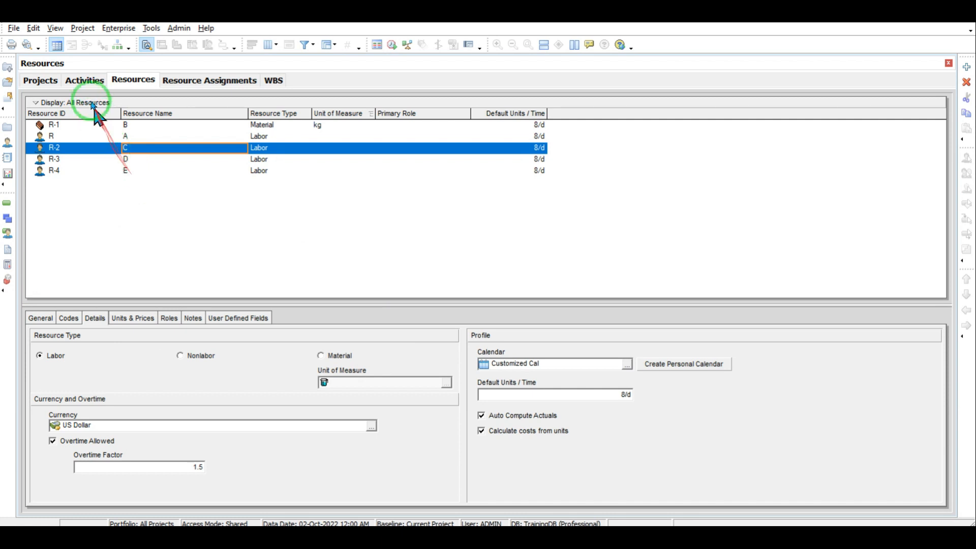
Step: Switch to the Activities window to show TrainingProject's activity table and Gantt chart
click(84, 82)
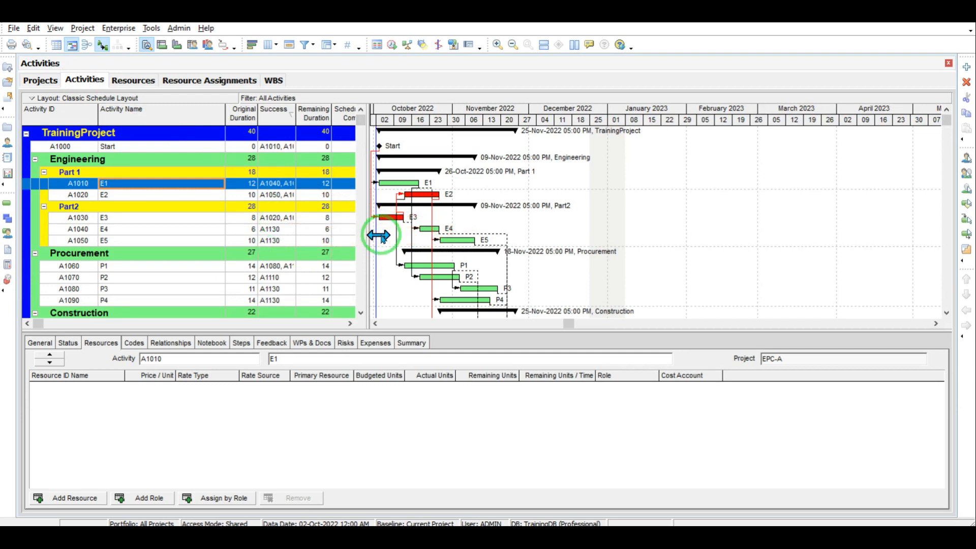
Step: Select activity E1 and assign resources A, B and C to it through Assign Resources
click(120, 196)
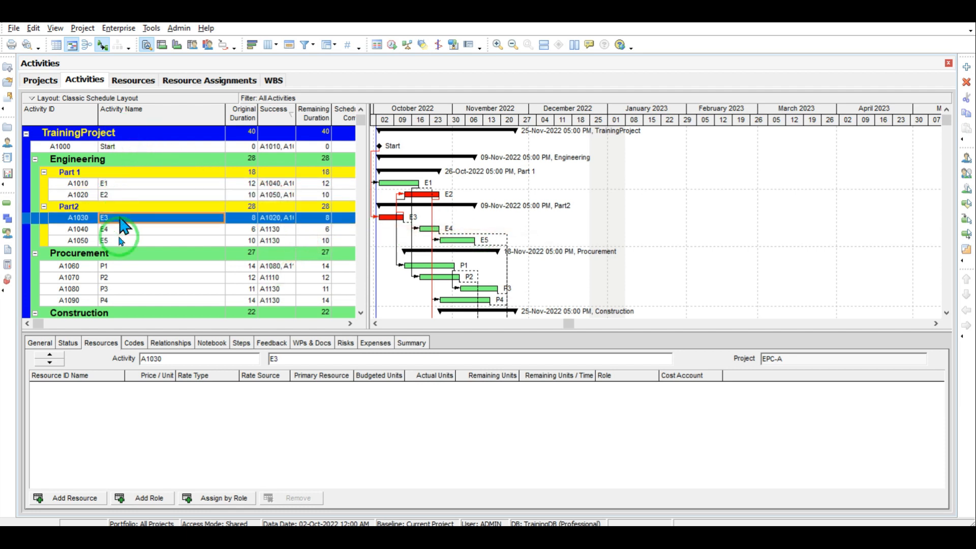
click(92, 344)
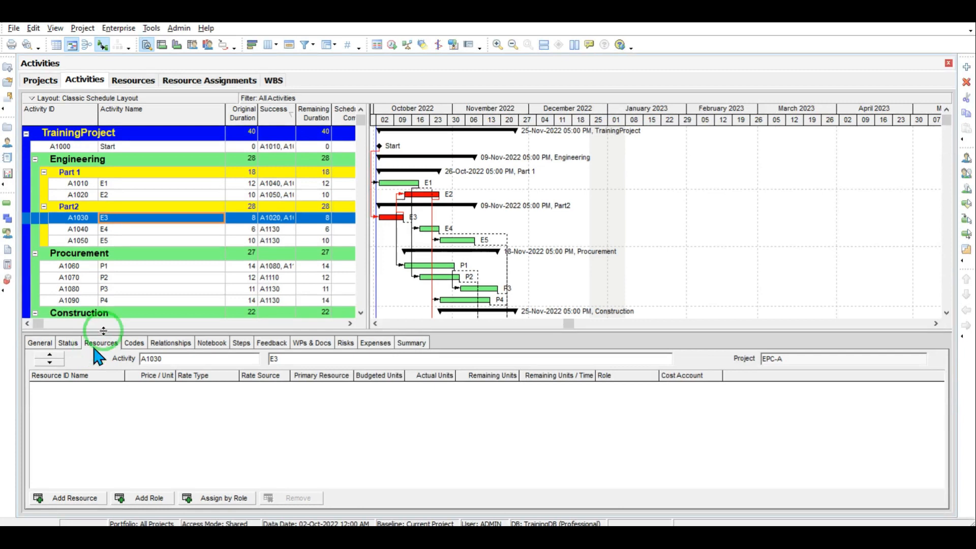
click(108, 185)
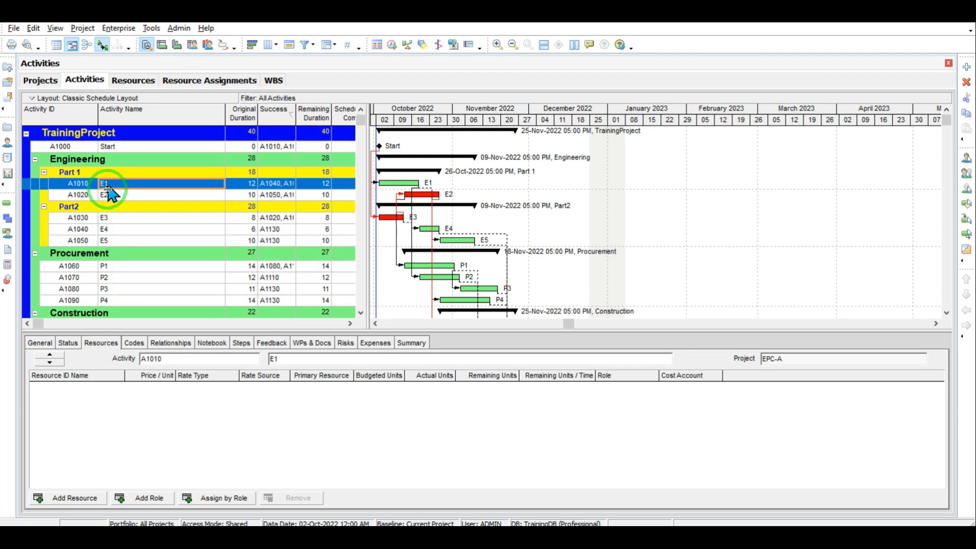
click(74, 498)
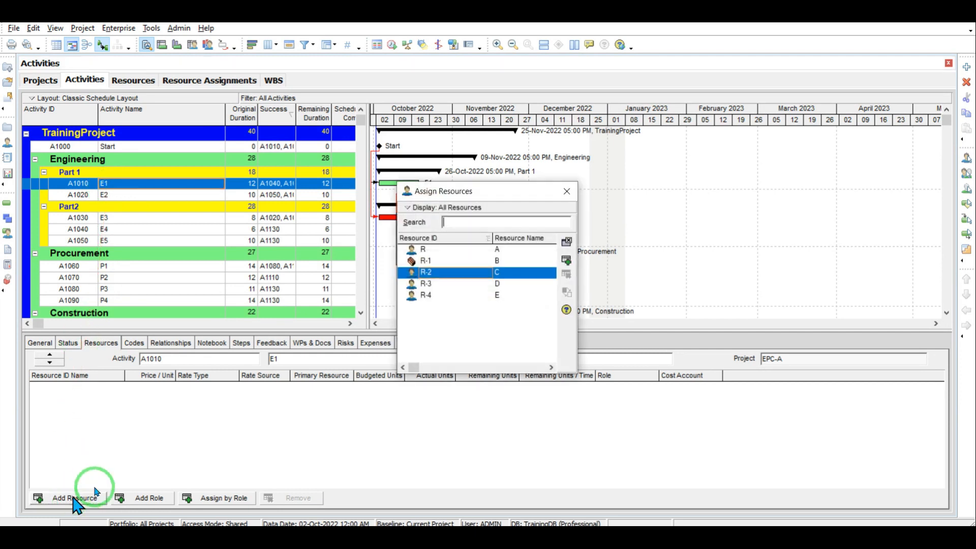
click(501, 250)
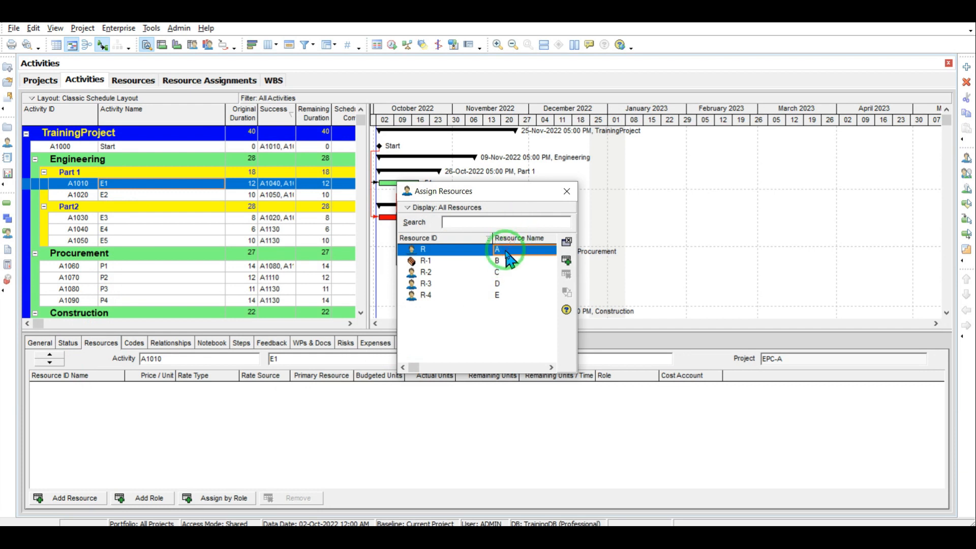
double_click(505, 251)
double_click(500, 261)
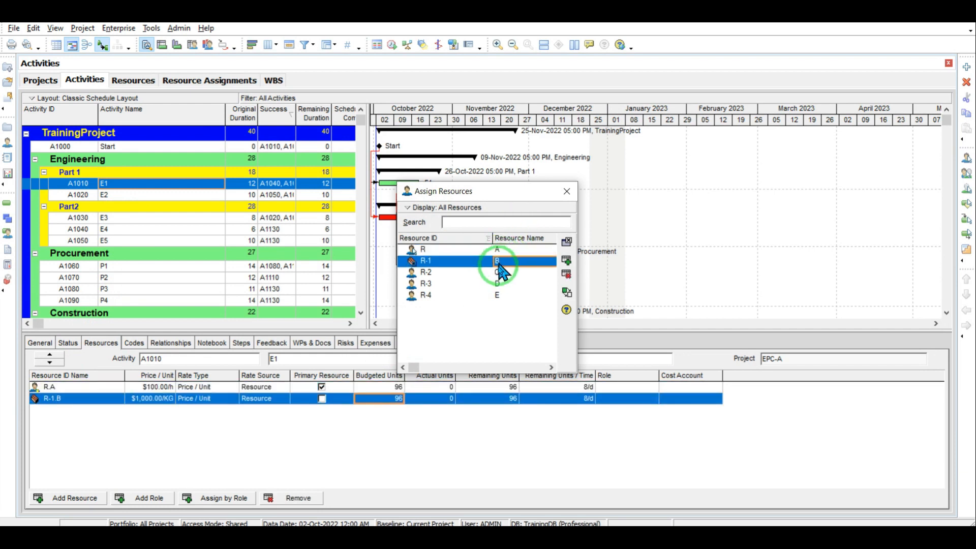
double_click(501, 272)
click(563, 194)
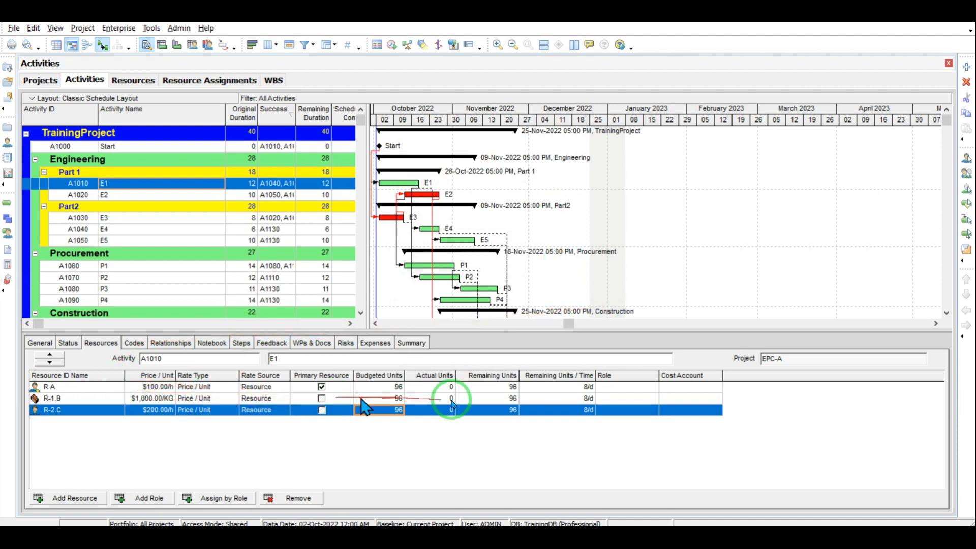
Step: Review the default 96 budgeted units for resources B, C and A on E1
click(395, 398)
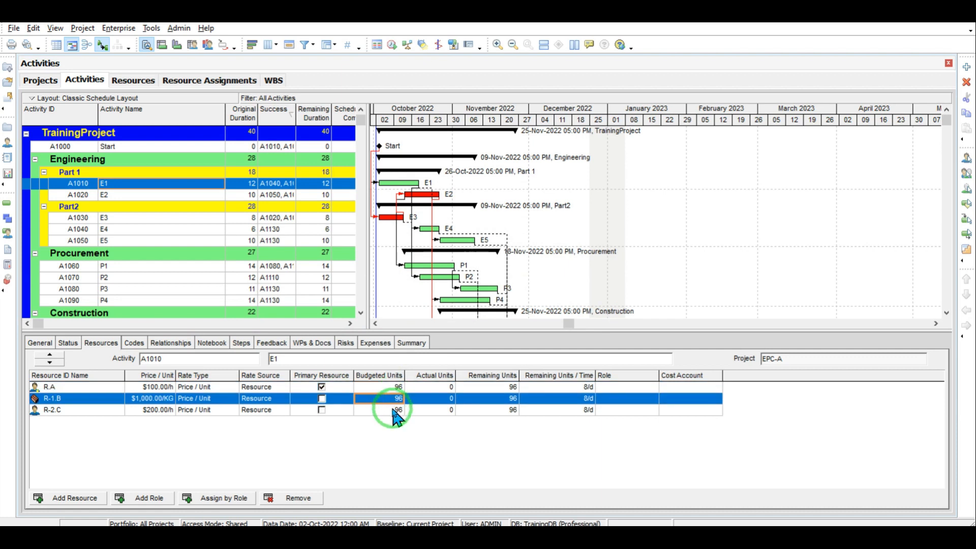
click(394, 409)
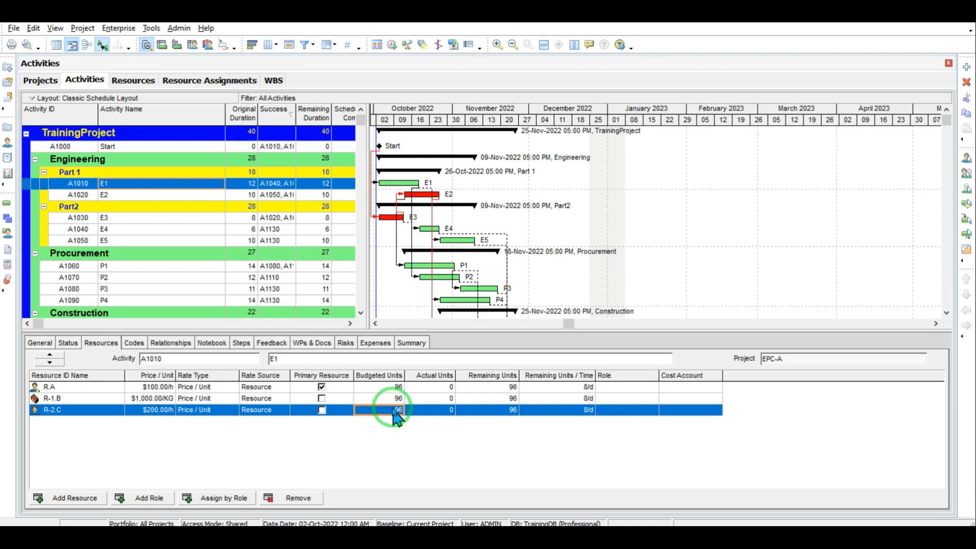
click(396, 387)
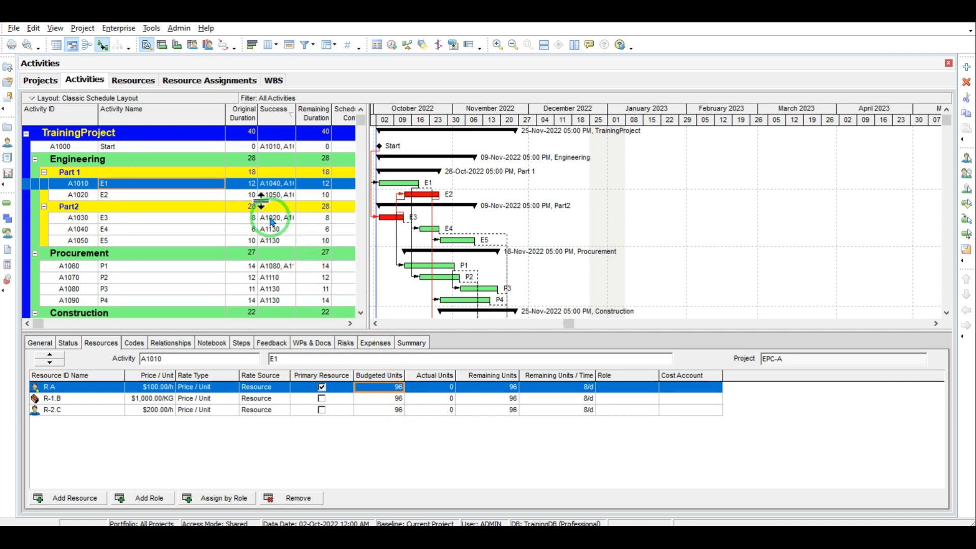
Step: Calculate 12 × 8 × 10 = 960 in Windows Calculator
click(513, 536)
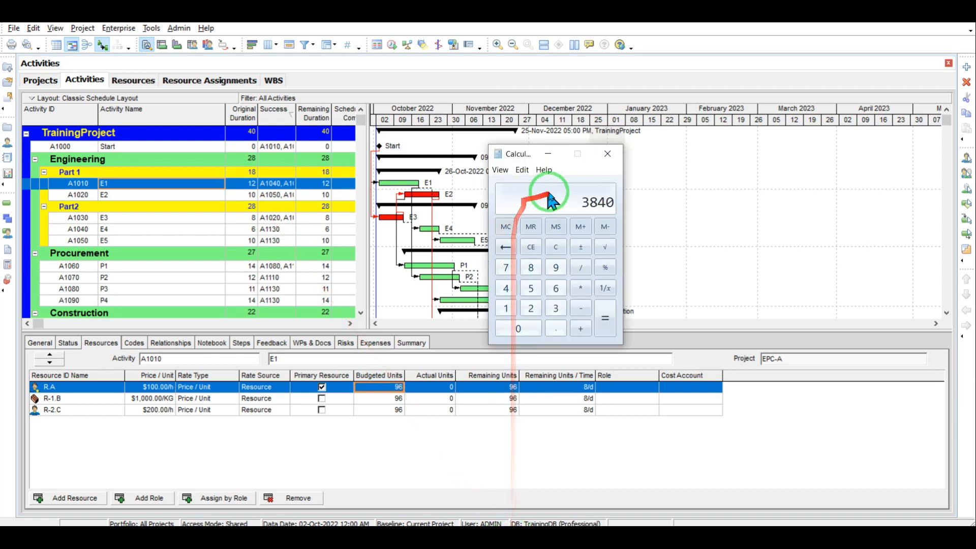
click(555, 247)
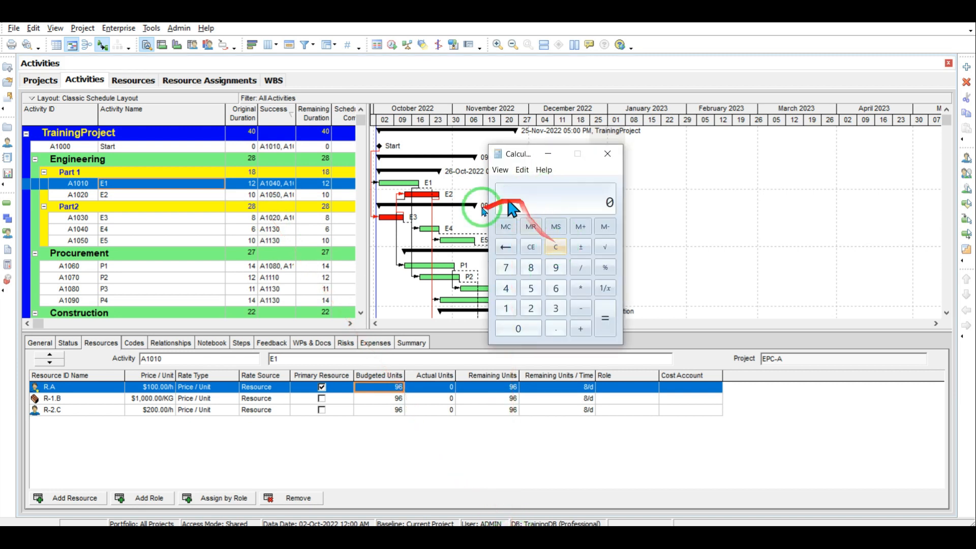
click(507, 309)
click(530, 308)
click(579, 289)
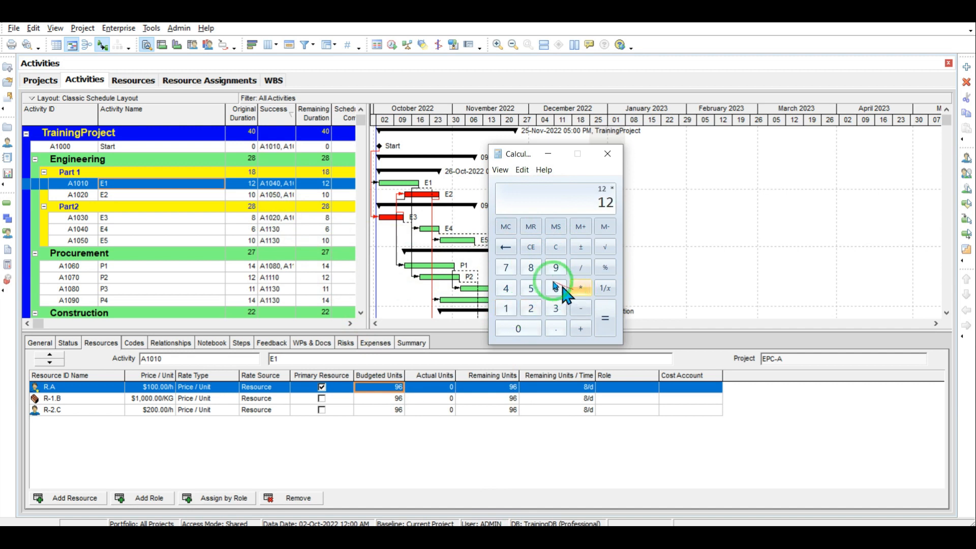
click(531, 267)
click(579, 289)
click(506, 308)
click(517, 328)
click(584, 325)
click(603, 320)
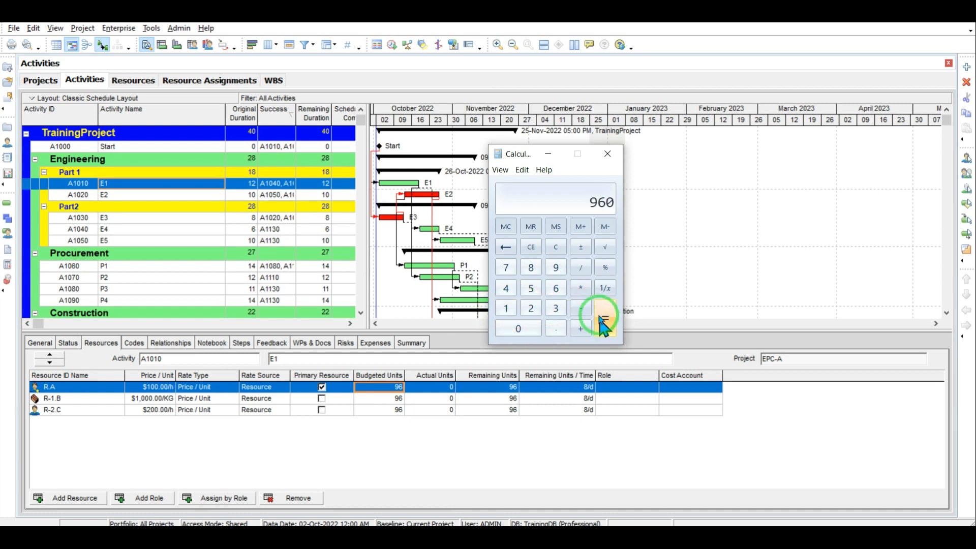
click(548, 153)
Step: Enter budgeted units of 960 for R.A, 40 for R-1.B and 500 for R-2.C
click(395, 386)
text(9)
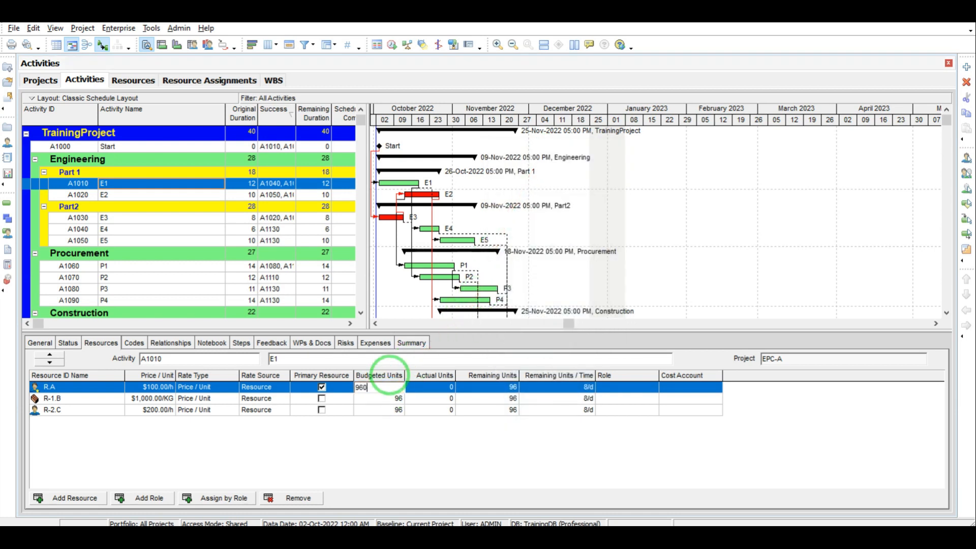
text(60)
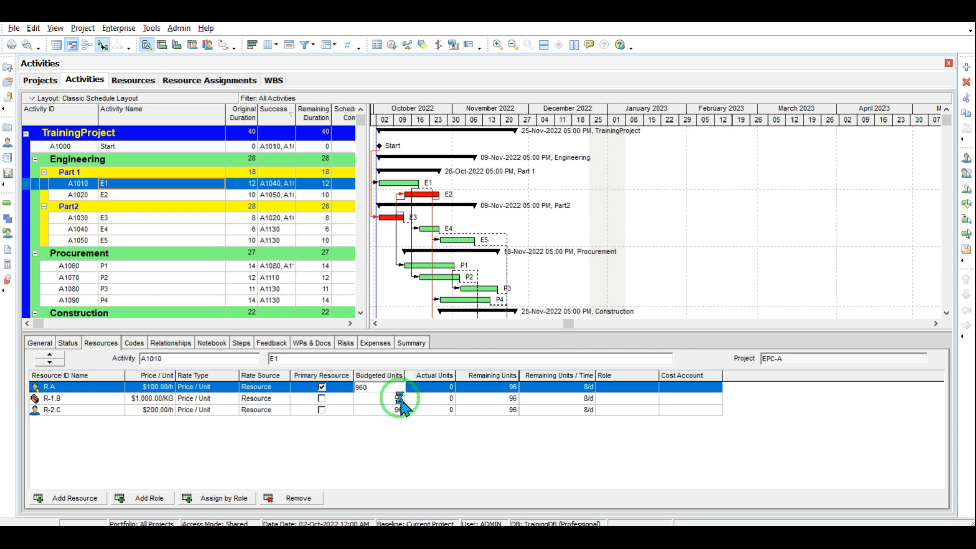
click(398, 399)
click(49, 403)
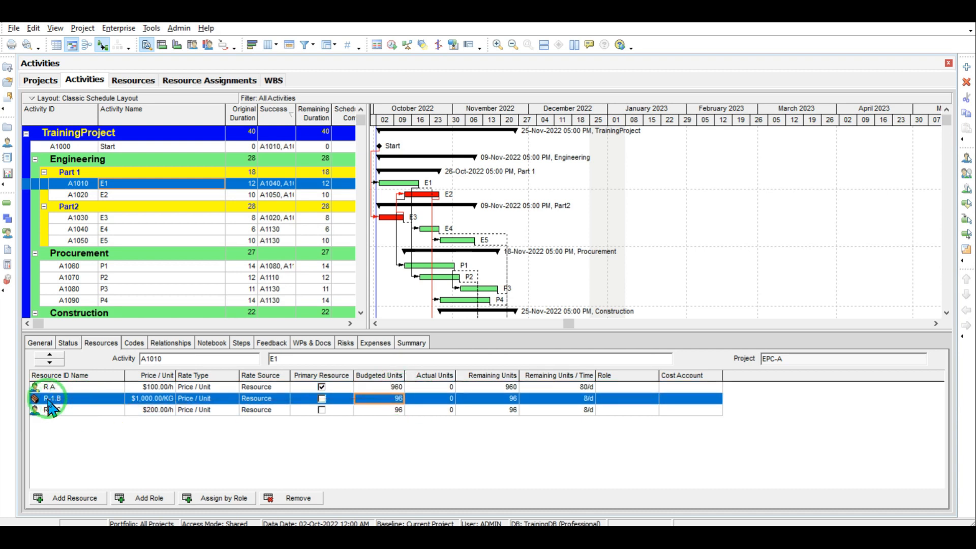
click(399, 399)
text(40)
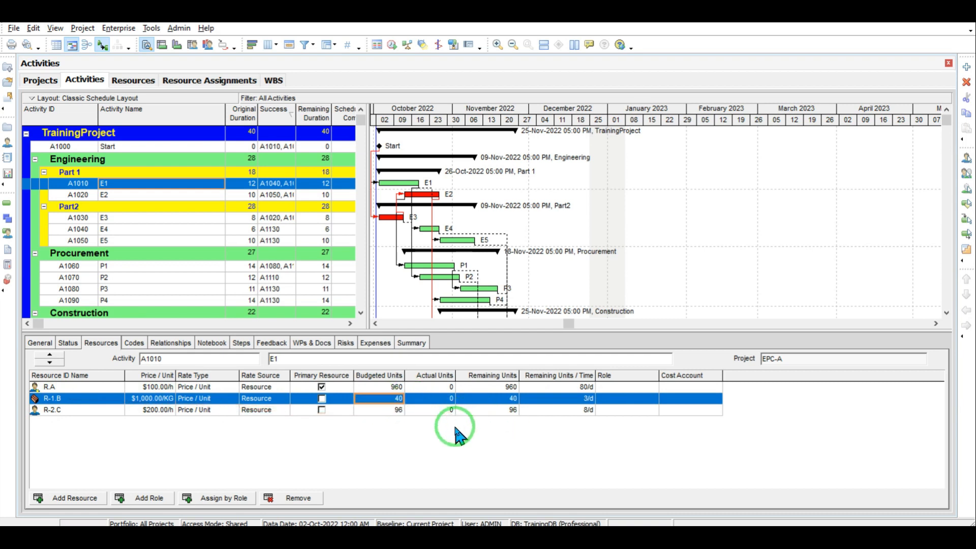
click(400, 411)
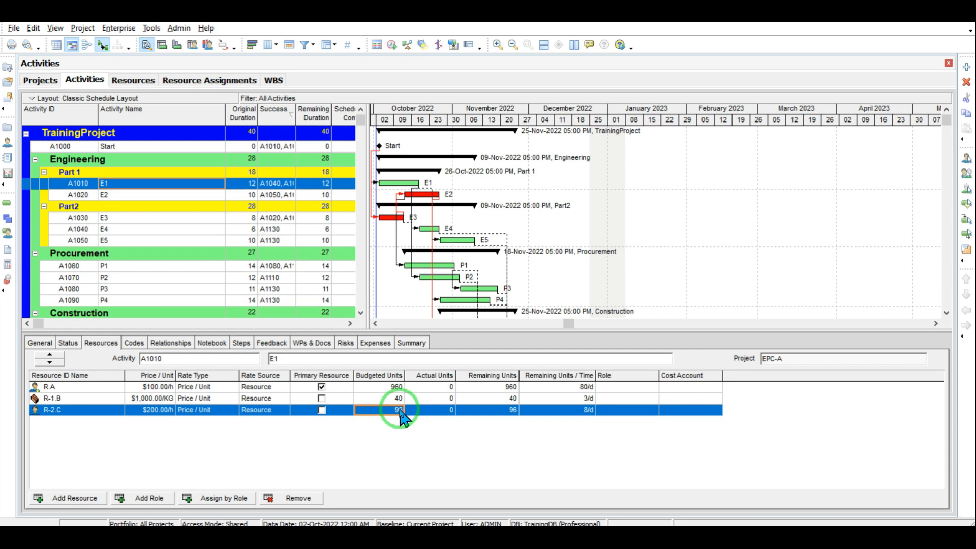
click(399, 409)
text(500)
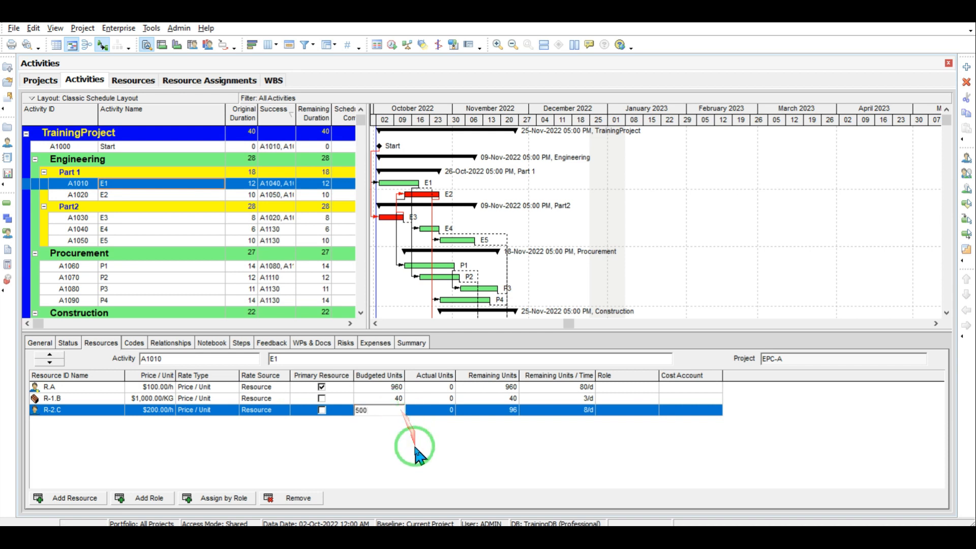
click(417, 454)
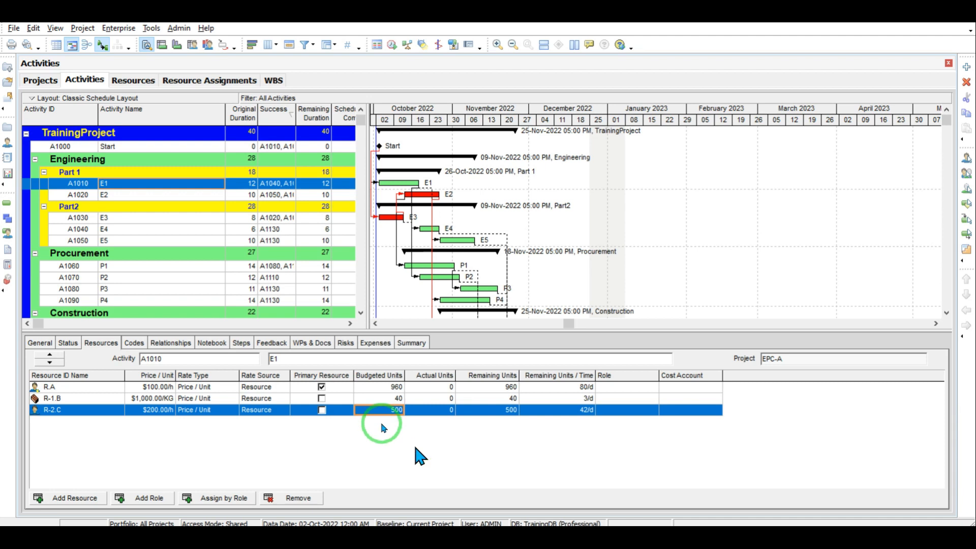
click(108, 195)
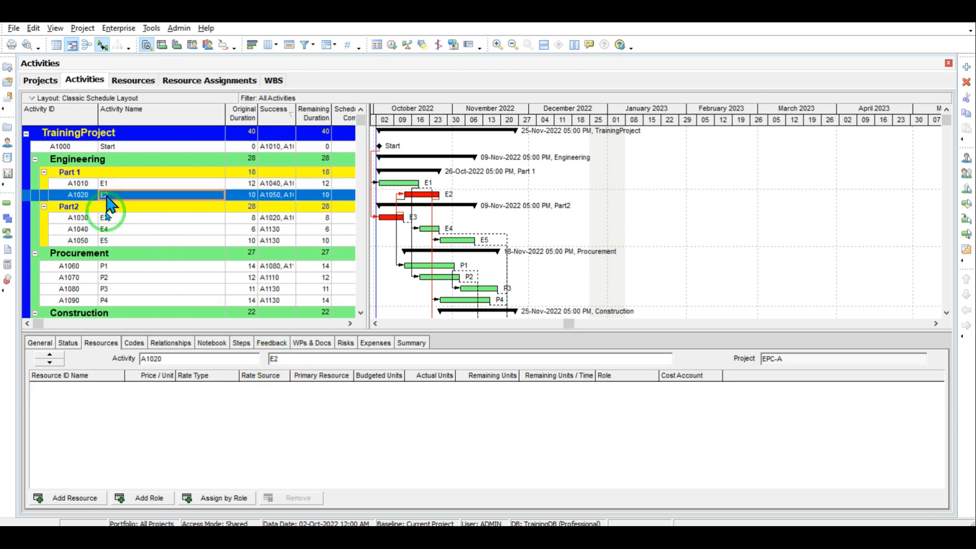
Step: Assign resources A and C to activity E2
click(76, 499)
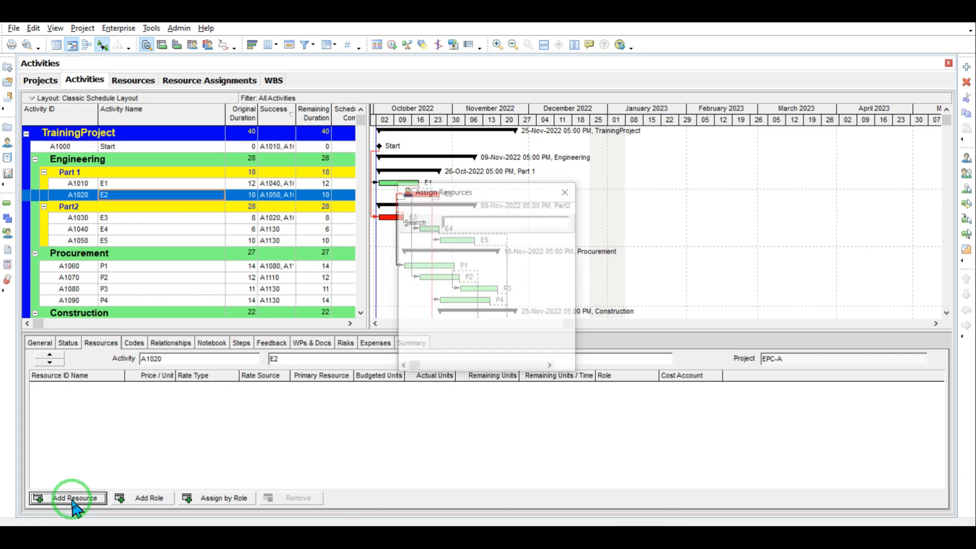
double_click(497, 249)
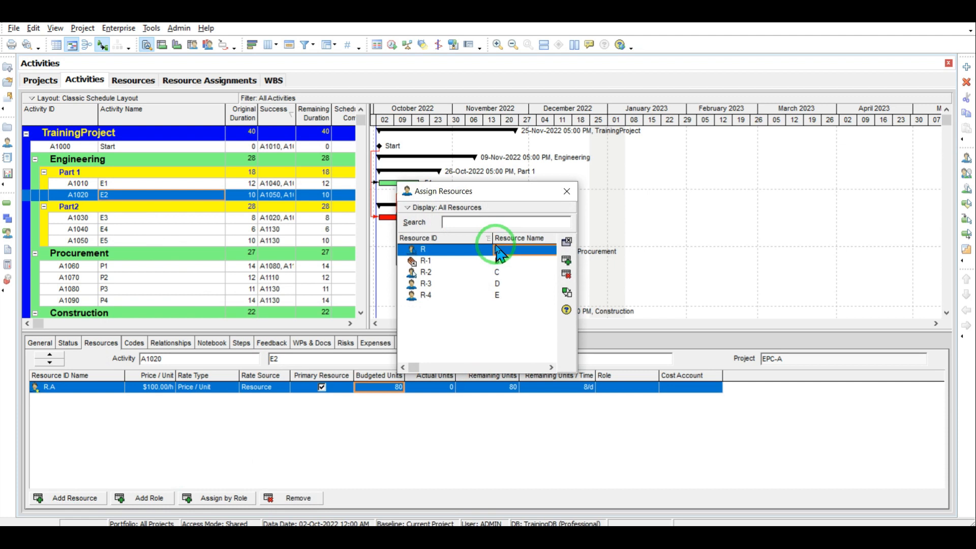
double_click(498, 271)
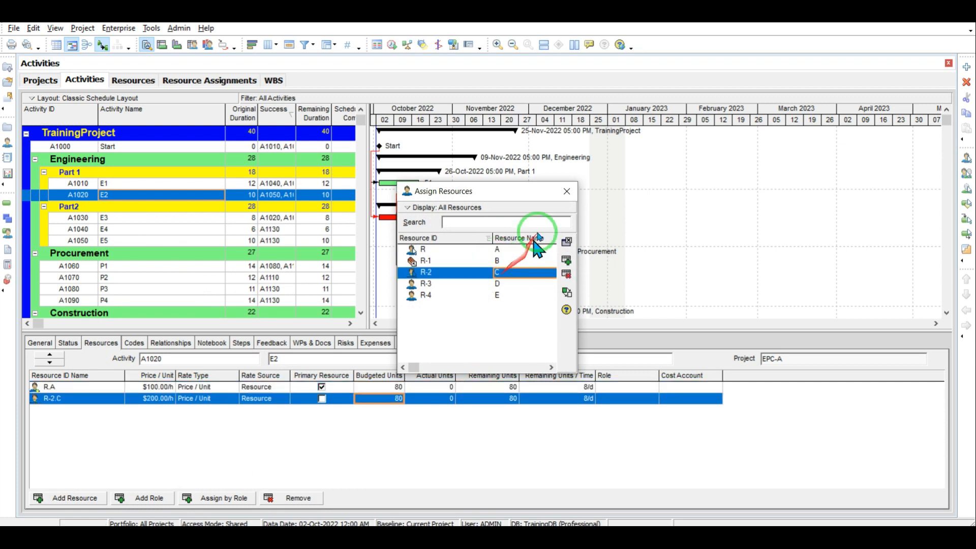
click(564, 192)
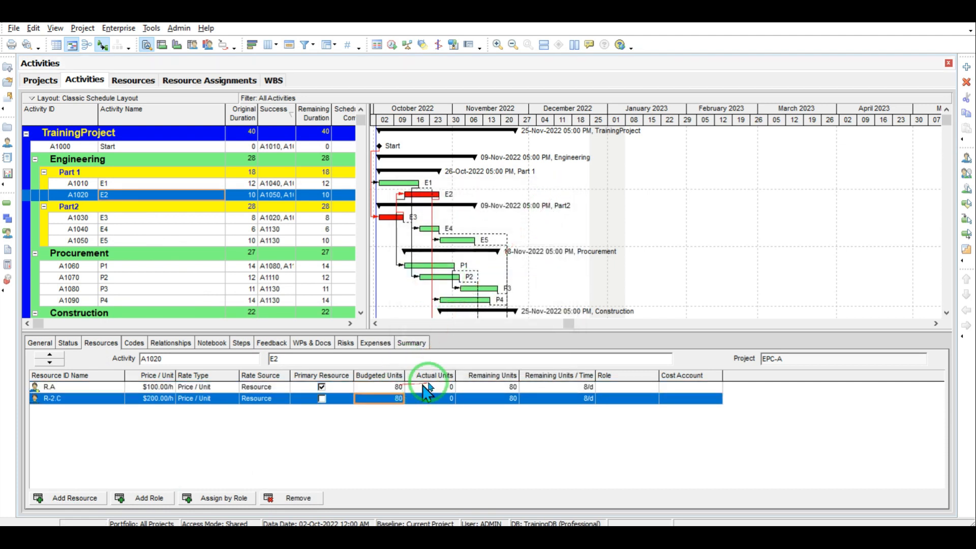
click(396, 387)
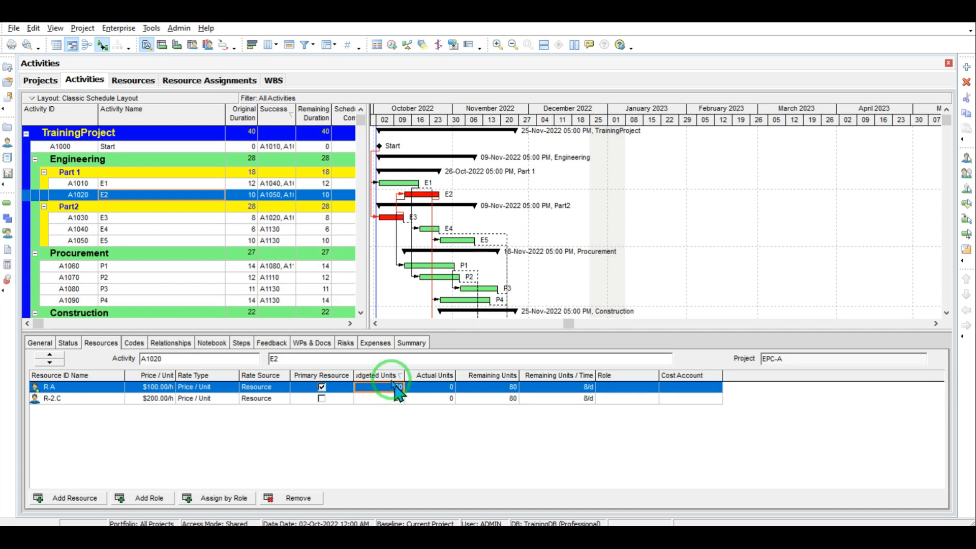
Step: Calculate 10 × 10 × 8 = 800 in Calculator
click(515, 537)
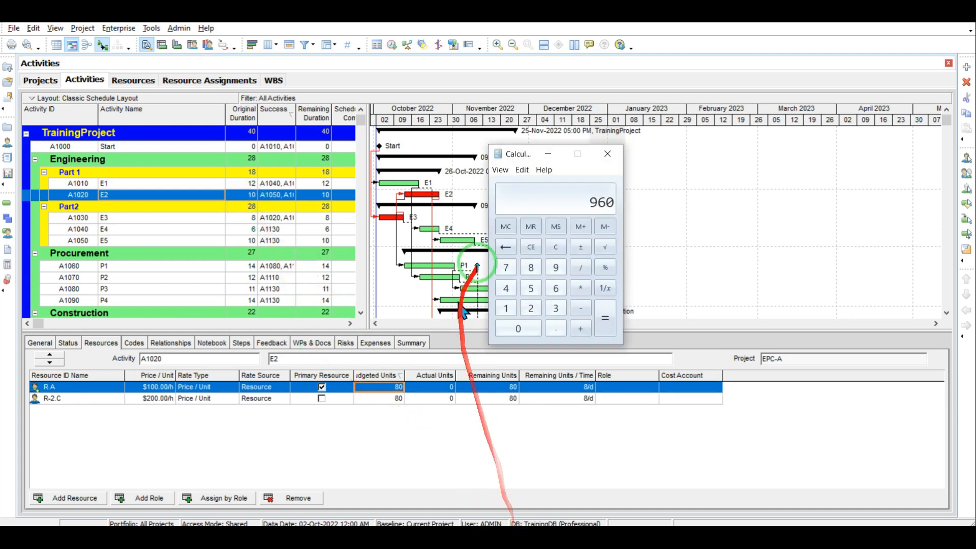
click(557, 247)
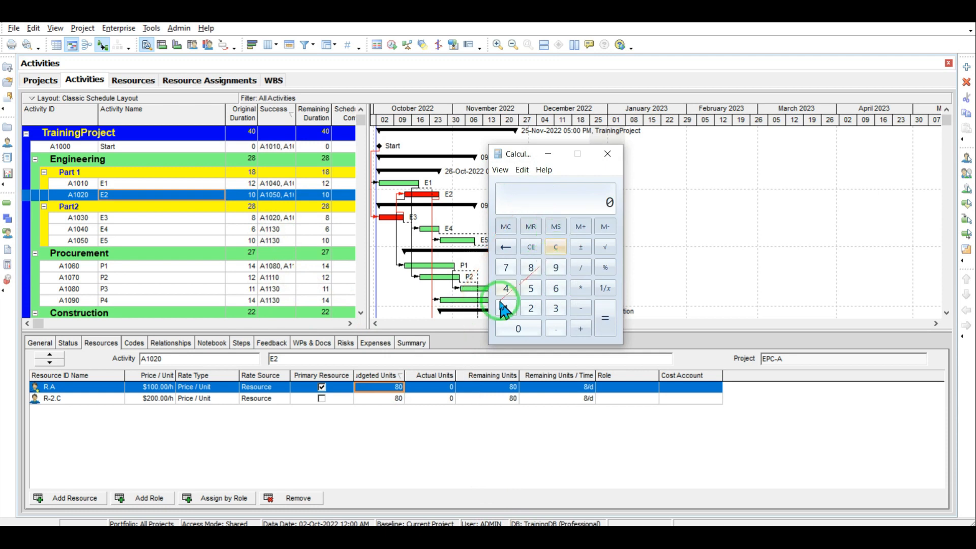
click(503, 309)
click(518, 328)
click(581, 288)
click(506, 308)
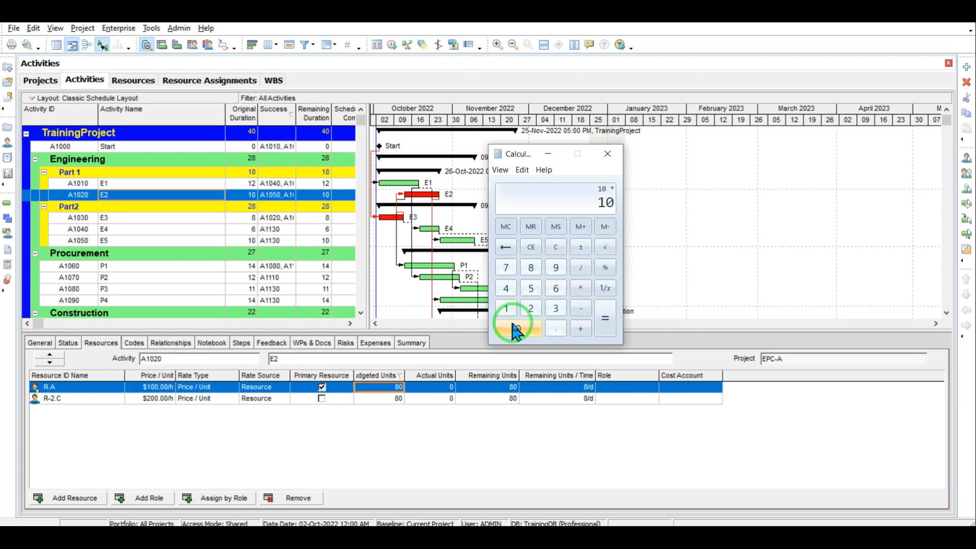
click(580, 288)
click(534, 270)
click(605, 318)
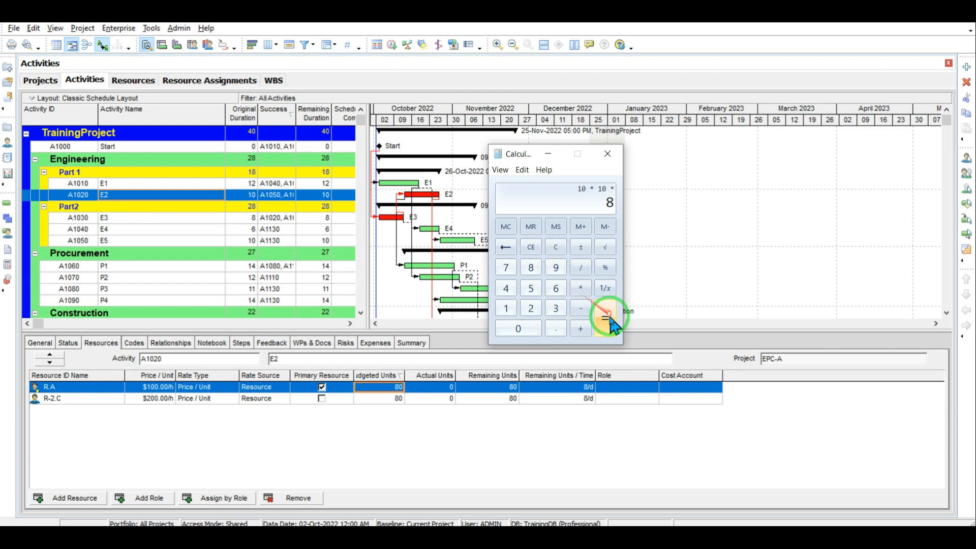
click(556, 154)
Step: Enter 800 budgeted units for R.A and 400 for R-2.C on E2
text(800)
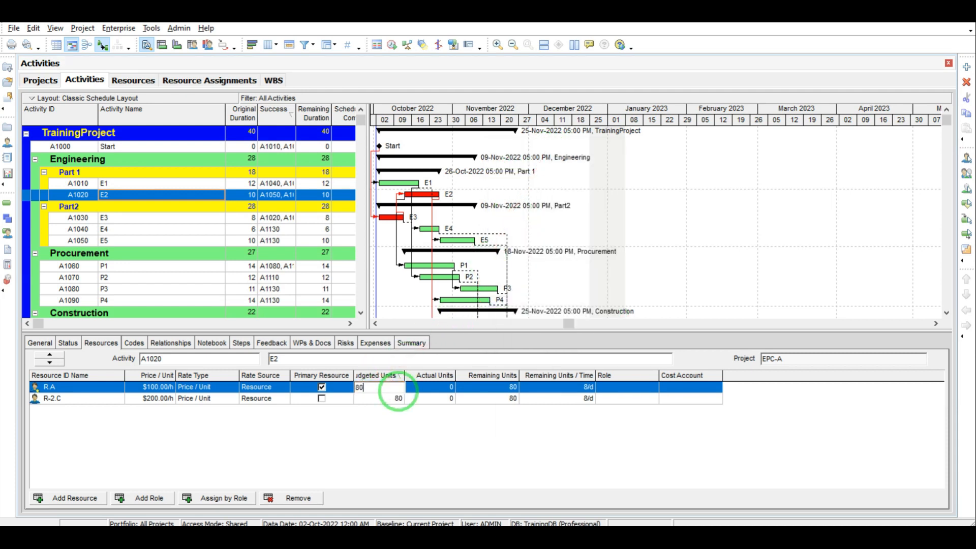
click(438, 434)
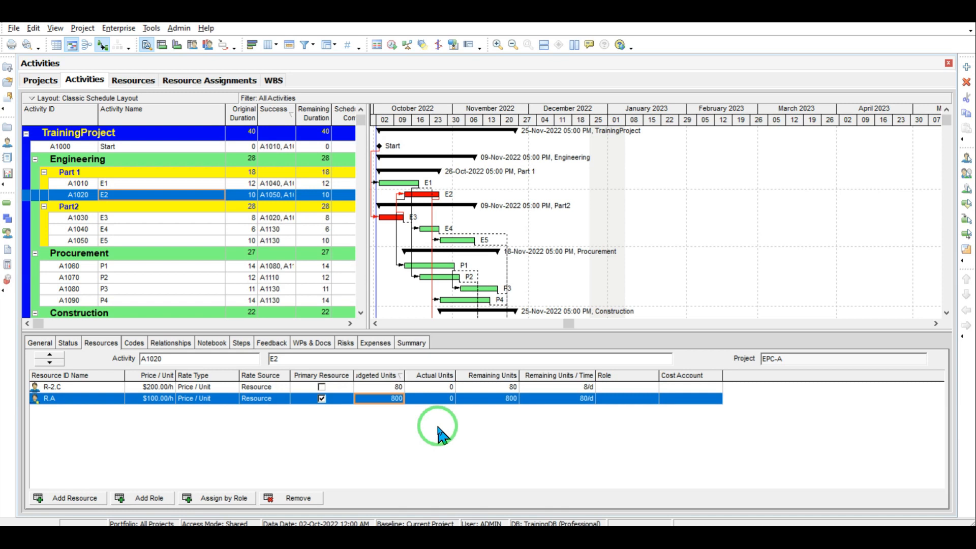
click(387, 386)
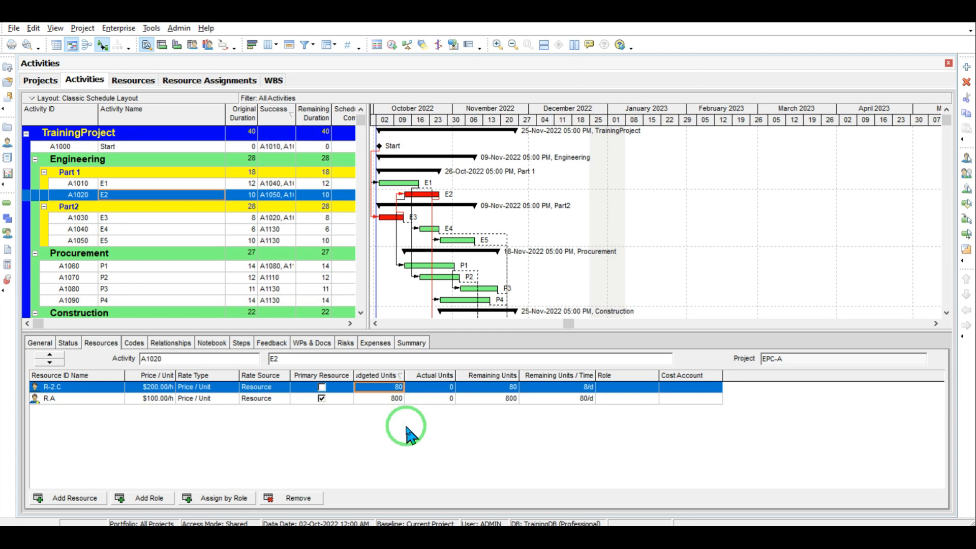
text(400)
key(Return)
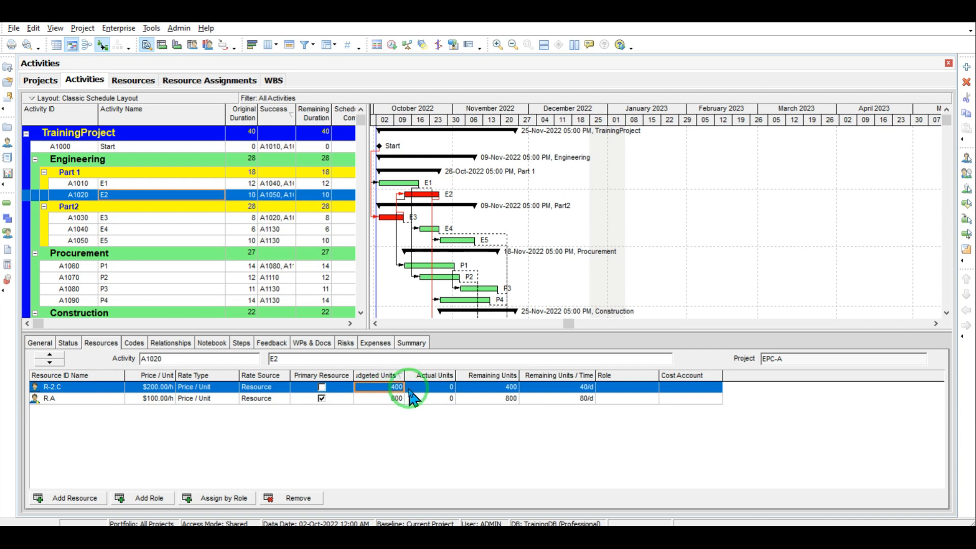
click(109, 219)
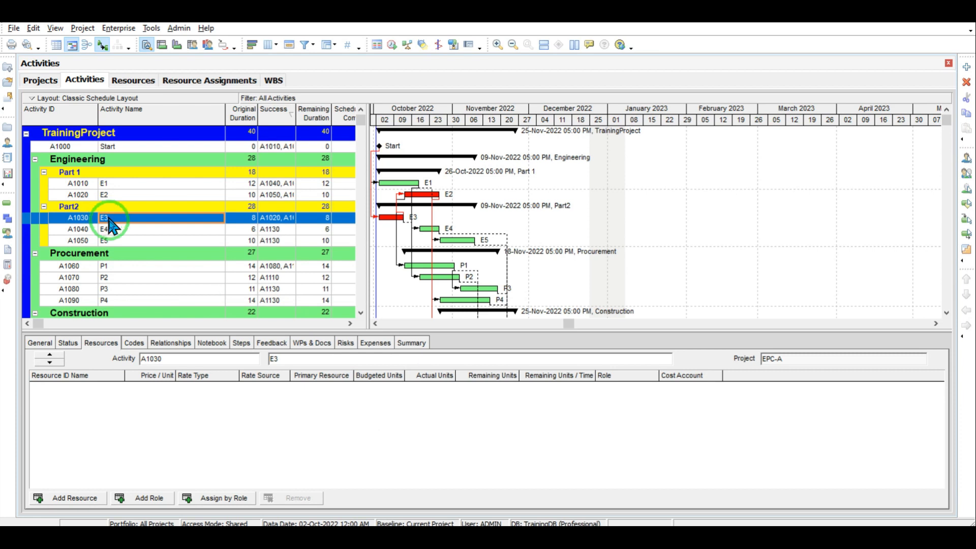
Step: Assign resources A and B to activity E3 and give R-1.B 50 budgeted units
click(91, 499)
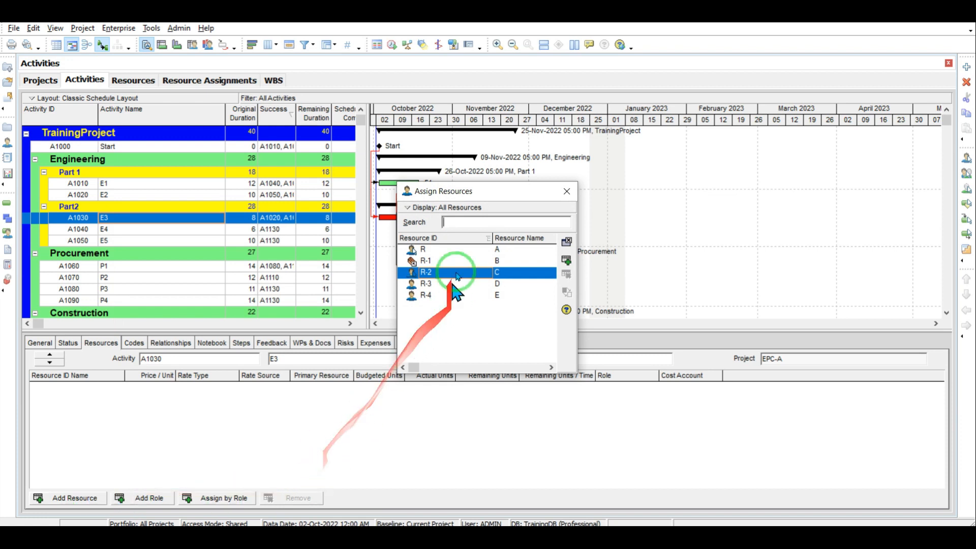
double_click(492, 250)
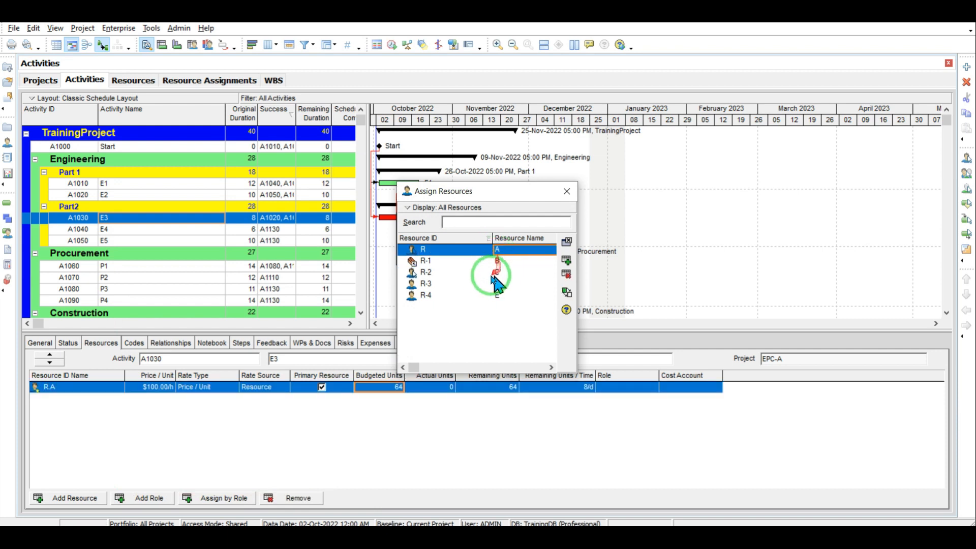
double_click(493, 260)
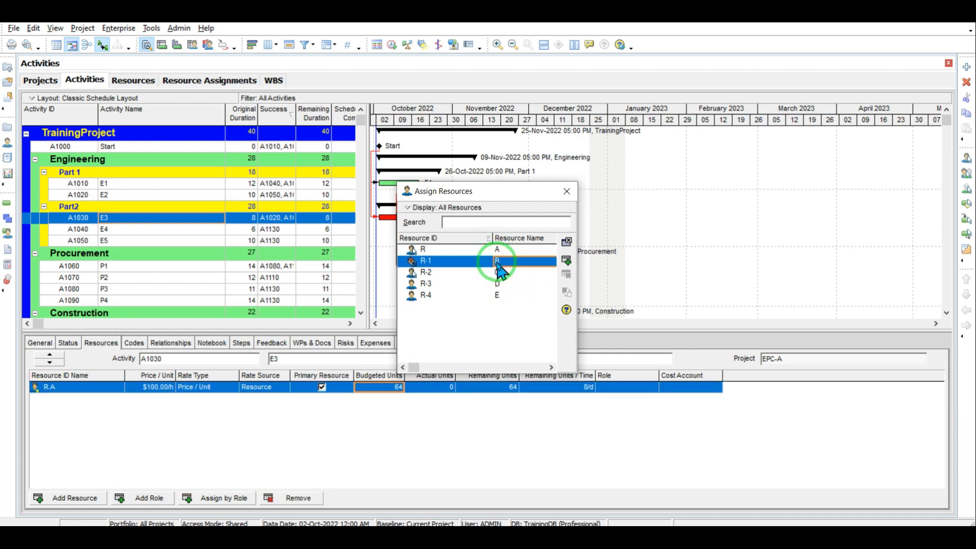
click(566, 192)
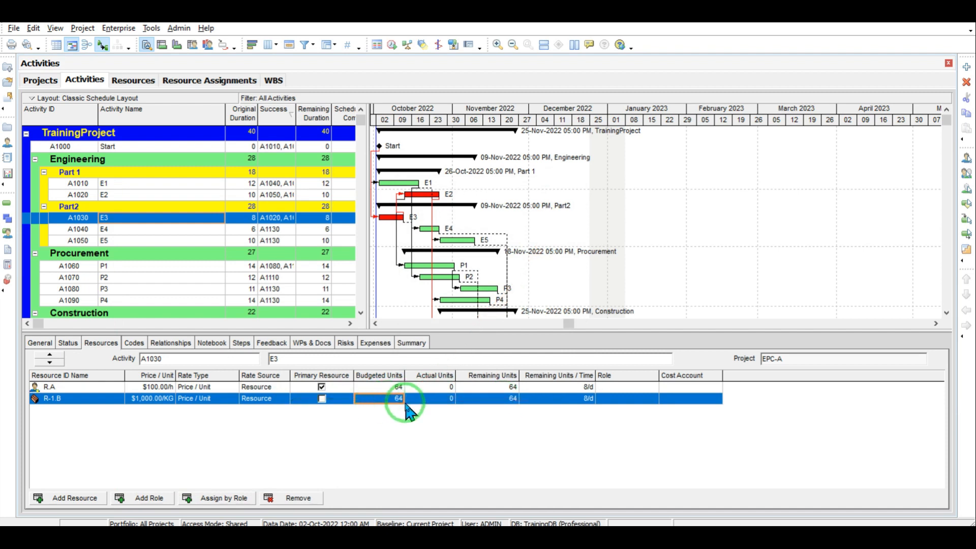
click(391, 399)
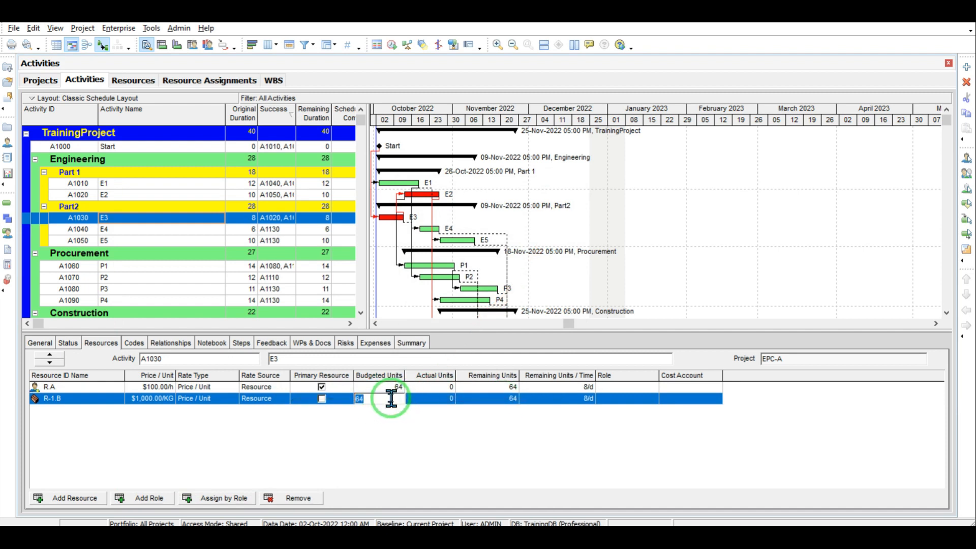
text(5)
click(356, 438)
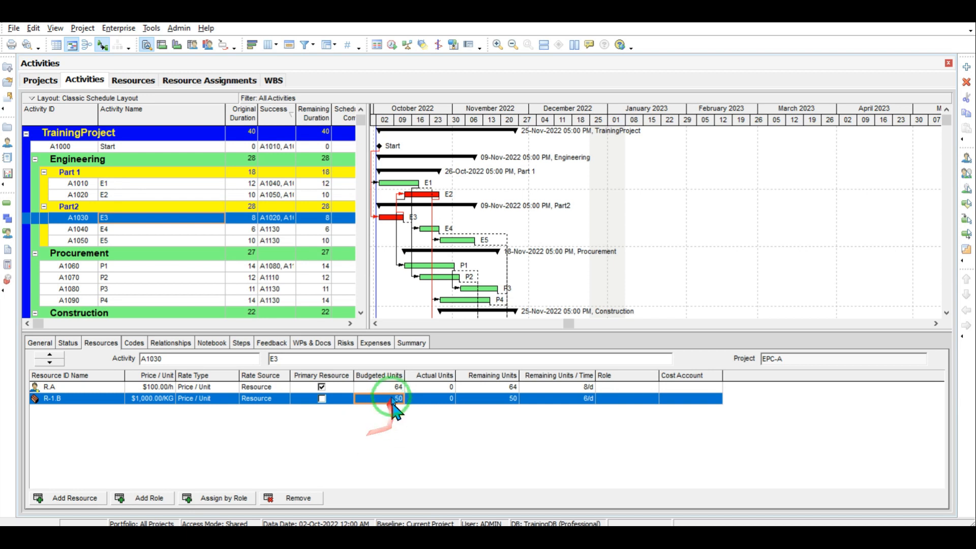
Step: Compute 8 × 10 × 8 = 640 in Calculator and enter 640 budgeted units for R.A
click(387, 387)
click(515, 540)
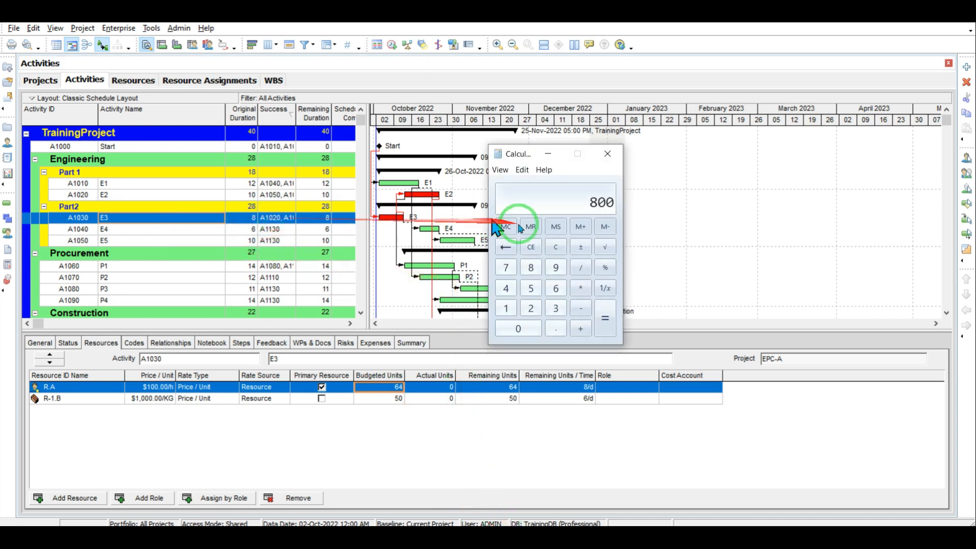
click(556, 247)
click(530, 267)
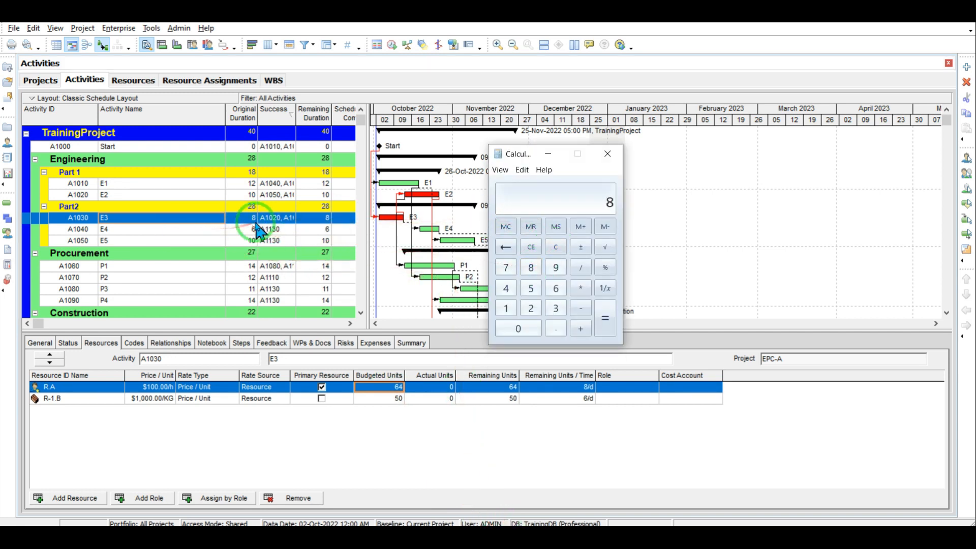
click(580, 288)
click(506, 308)
click(511, 328)
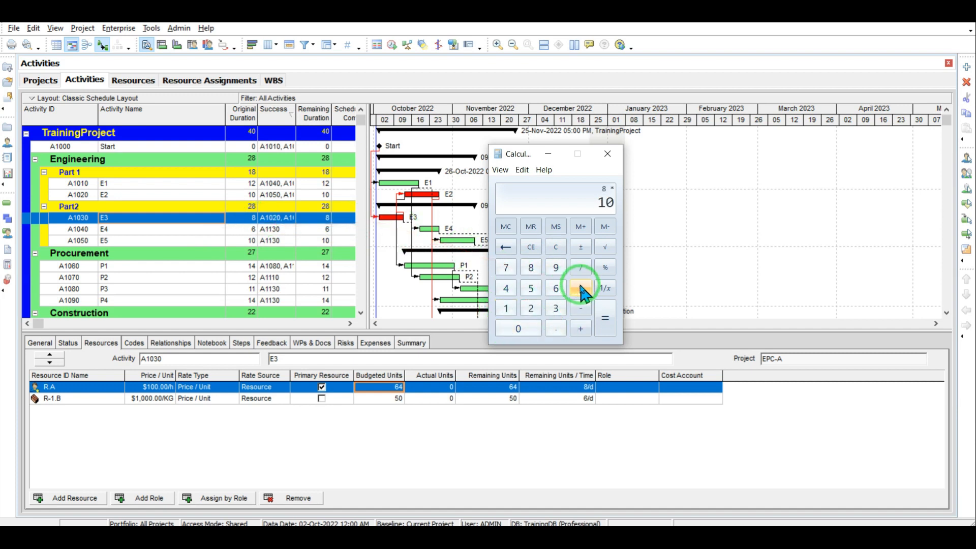
click(530, 268)
click(604, 317)
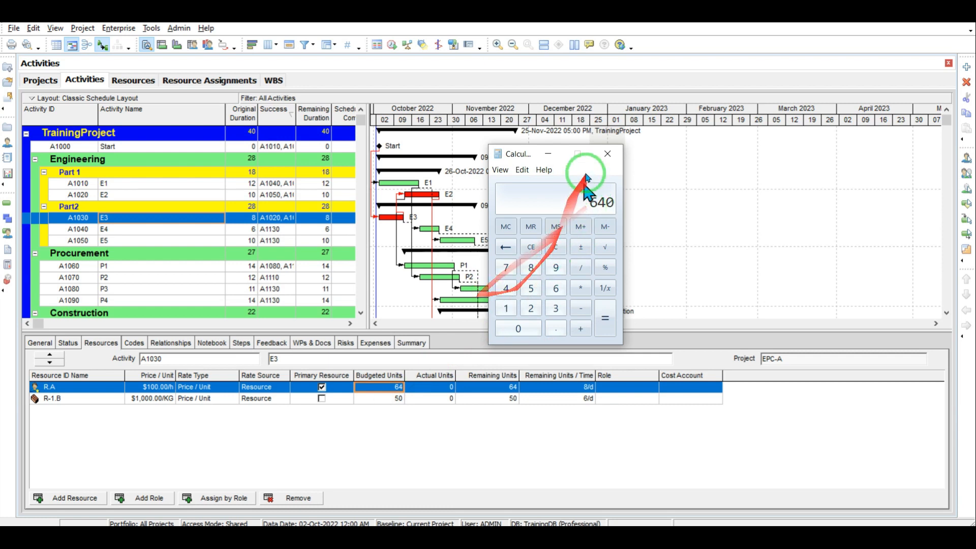
click(547, 154)
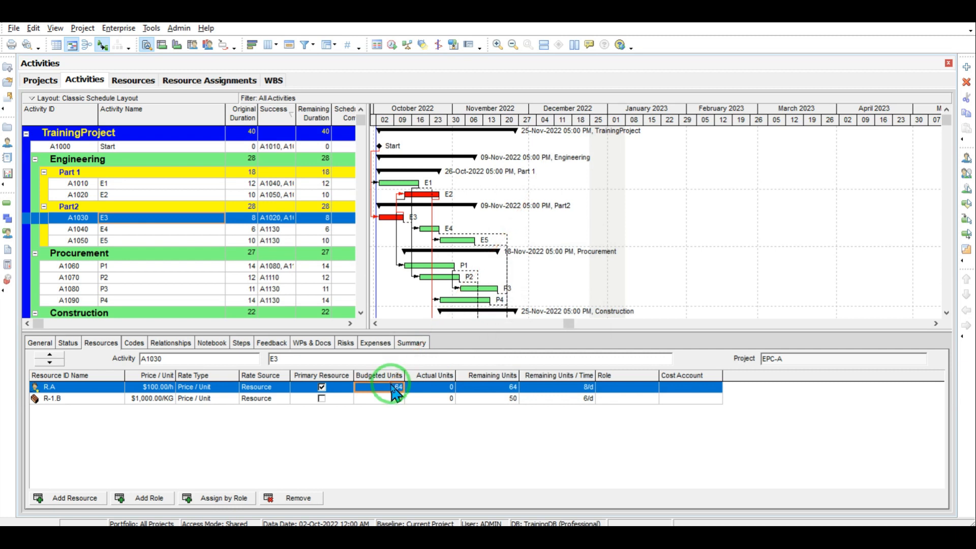
text(6)
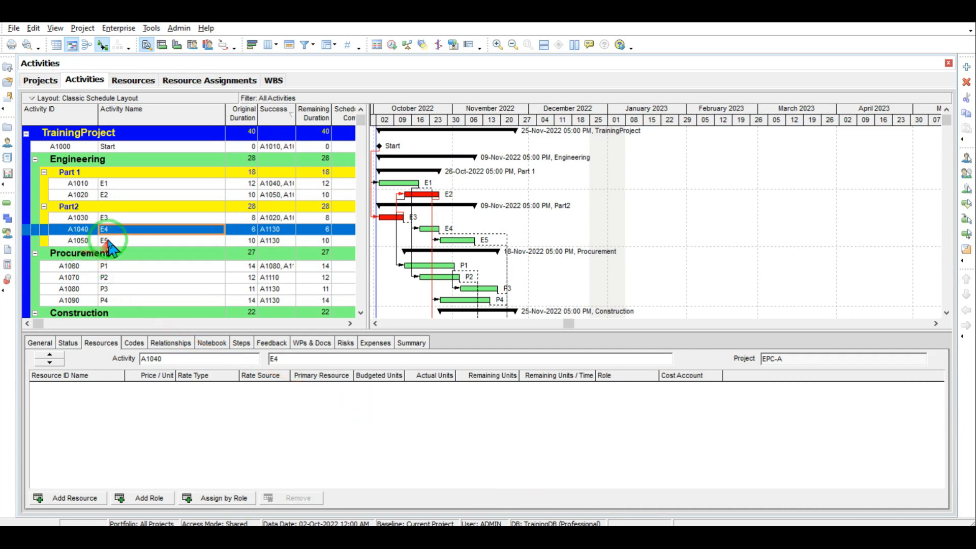
Step: Assign resources B, C and E to activity E4 and select R-1.B's Budgeted Units cell
click(81, 499)
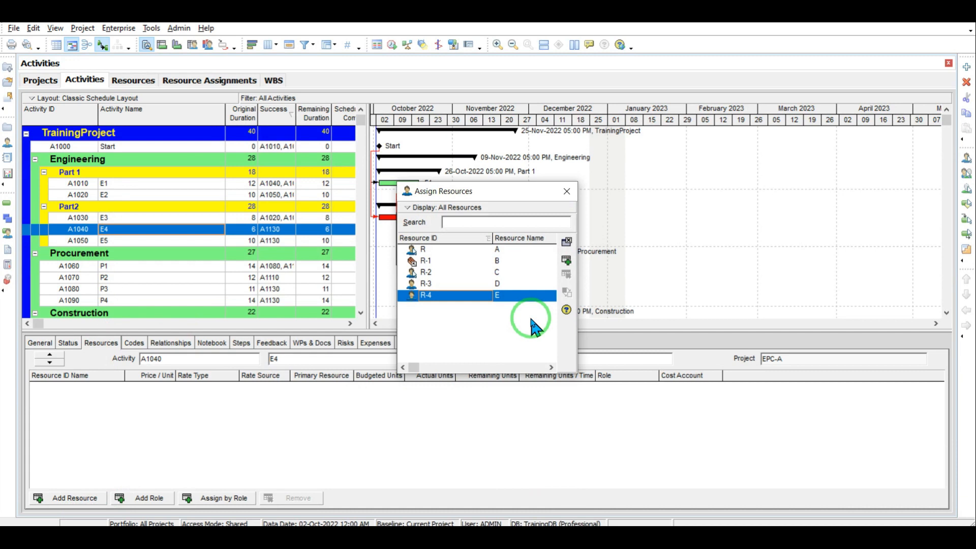
double_click(507, 262)
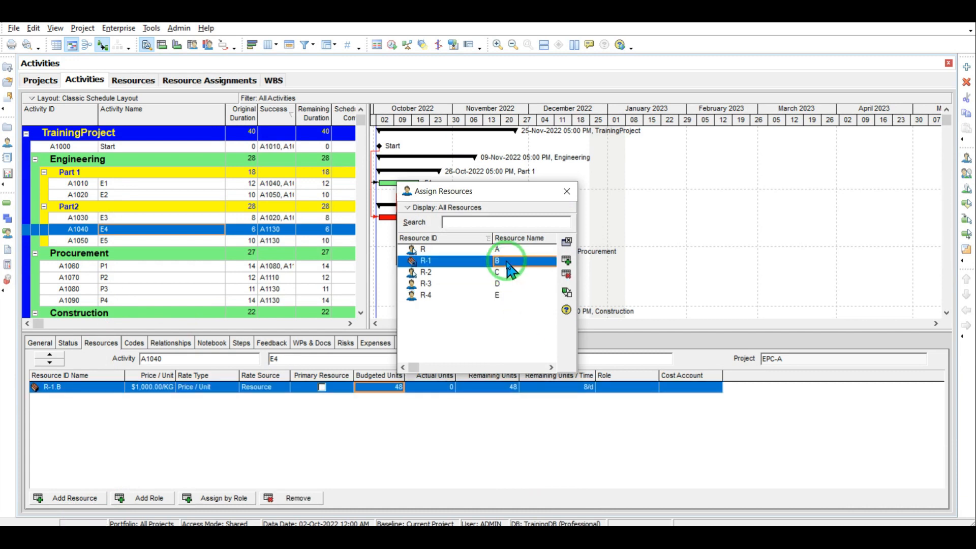
double_click(503, 274)
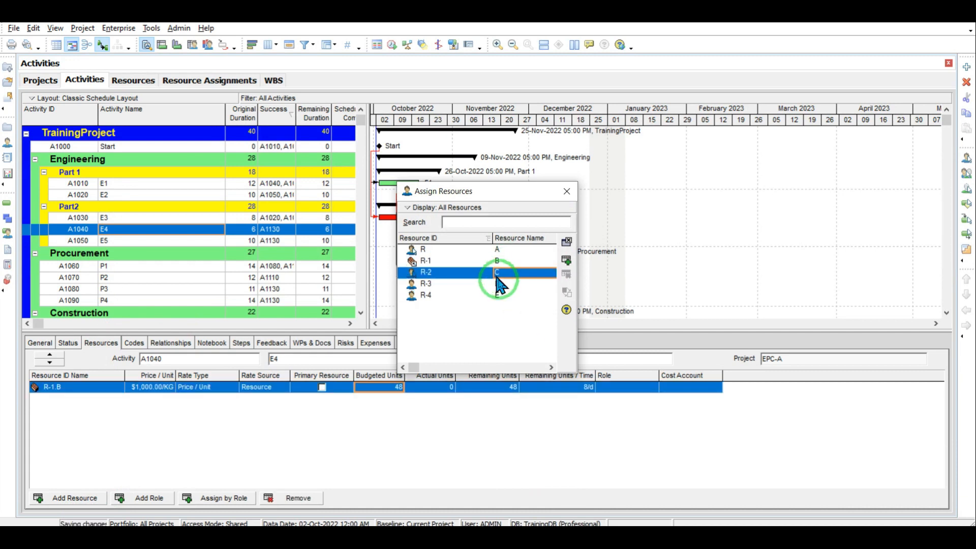
double_click(500, 296)
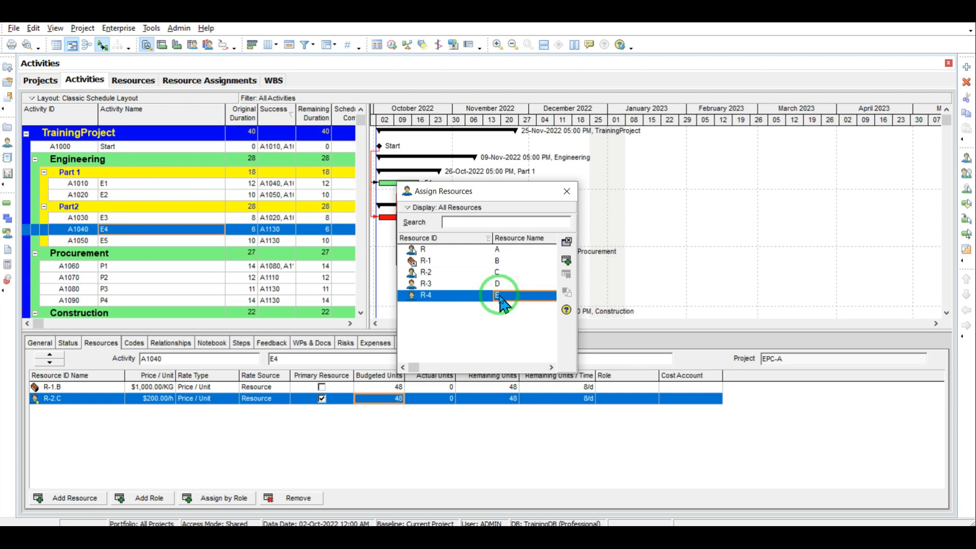
click(567, 191)
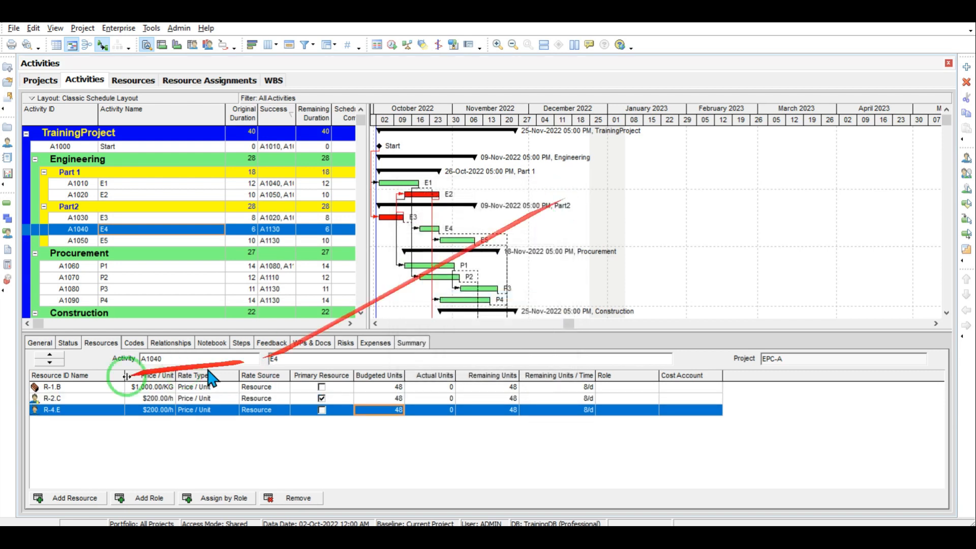
click(387, 387)
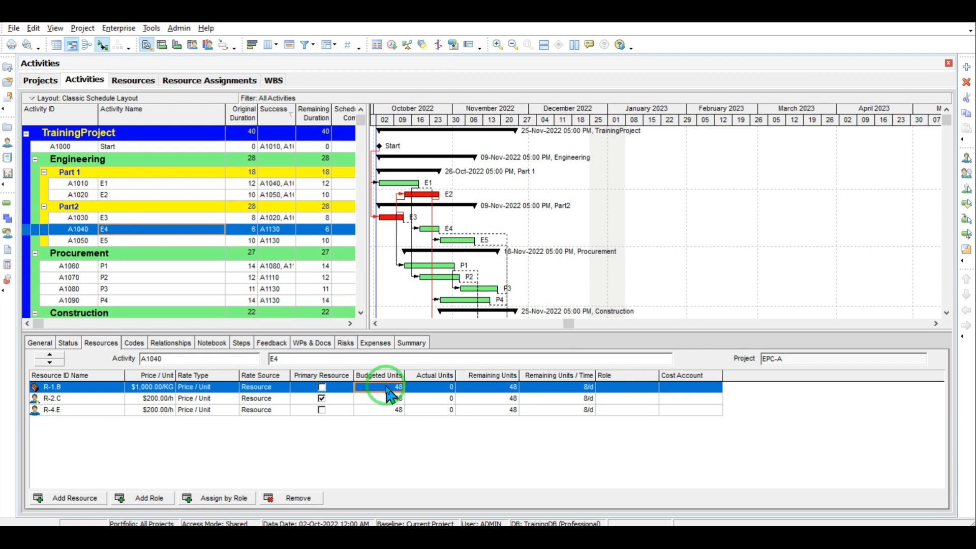
Step: Enter 20 budgeted units for R-1.B, then compute 20 × 6 × 8 = 960 in Calculator
text(20)
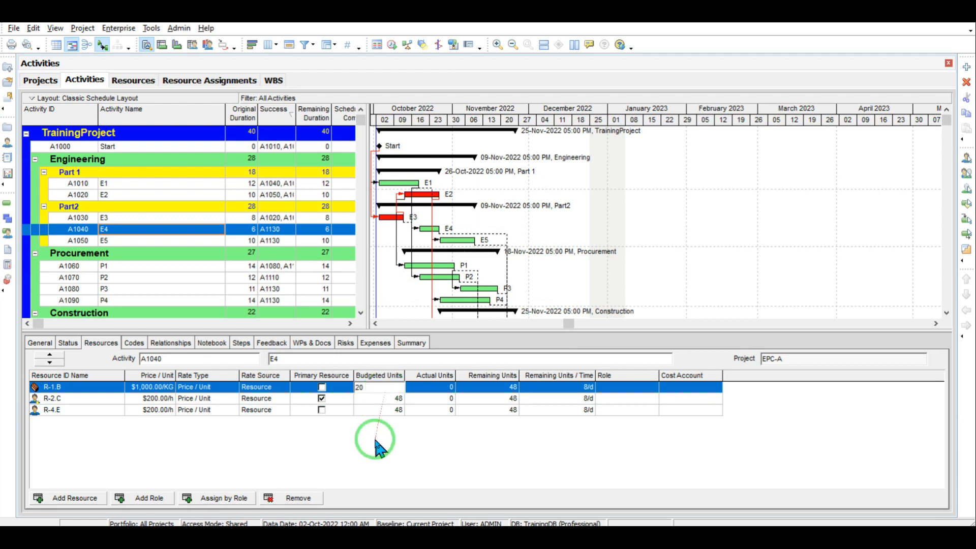
click(376, 441)
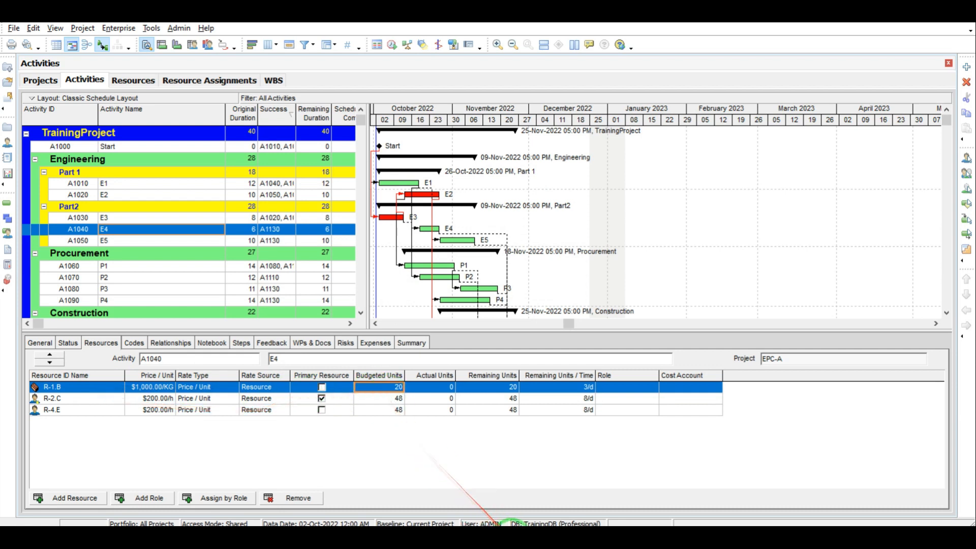
click(512, 536)
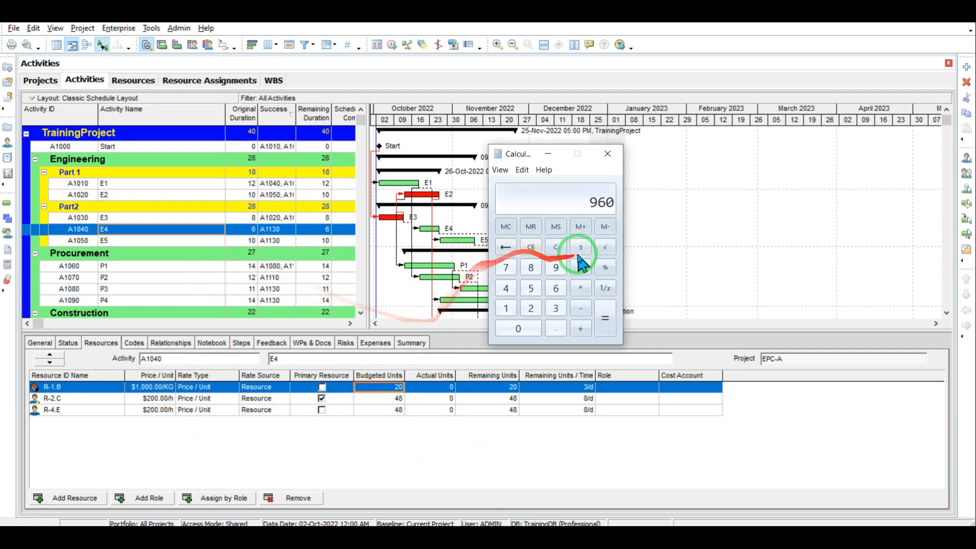
click(556, 248)
click(531, 308)
click(528, 330)
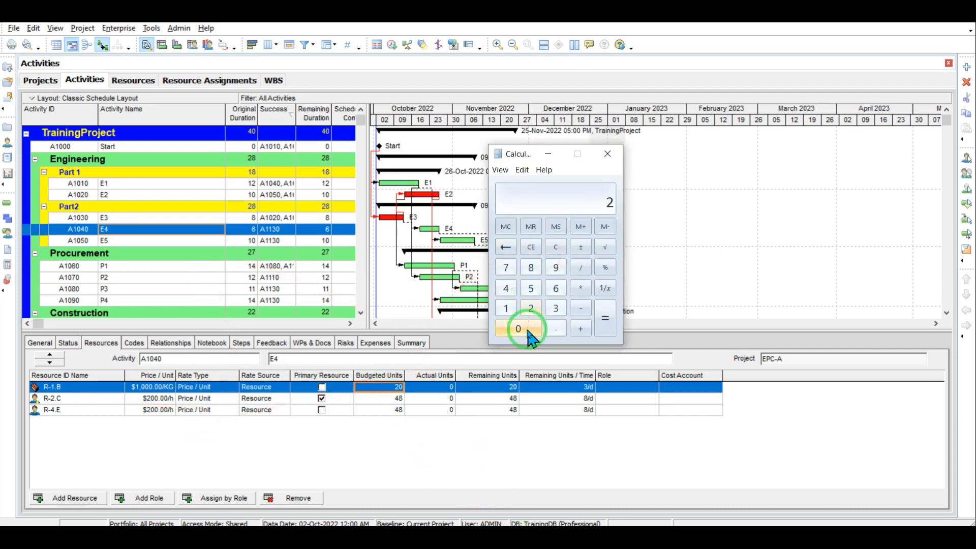
click(582, 288)
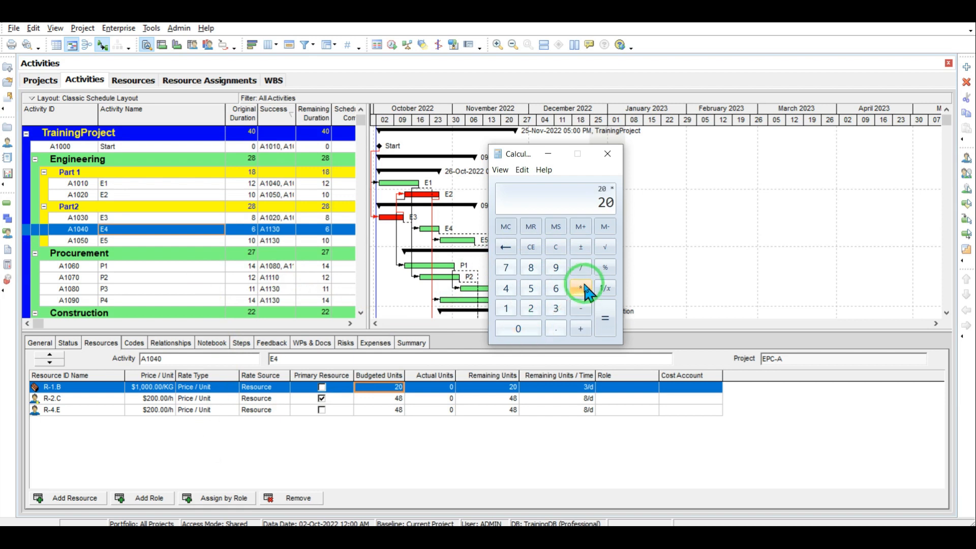
click(555, 288)
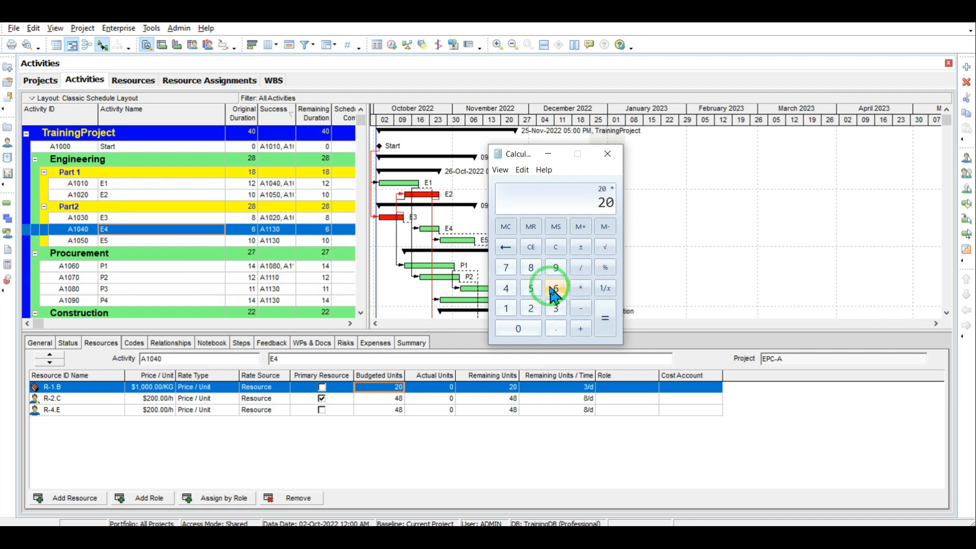
click(578, 296)
click(531, 267)
click(603, 318)
Step: Enter 960 budgeted units for R-2.C and R-4.E, then change R-2.C to 500
click(396, 400)
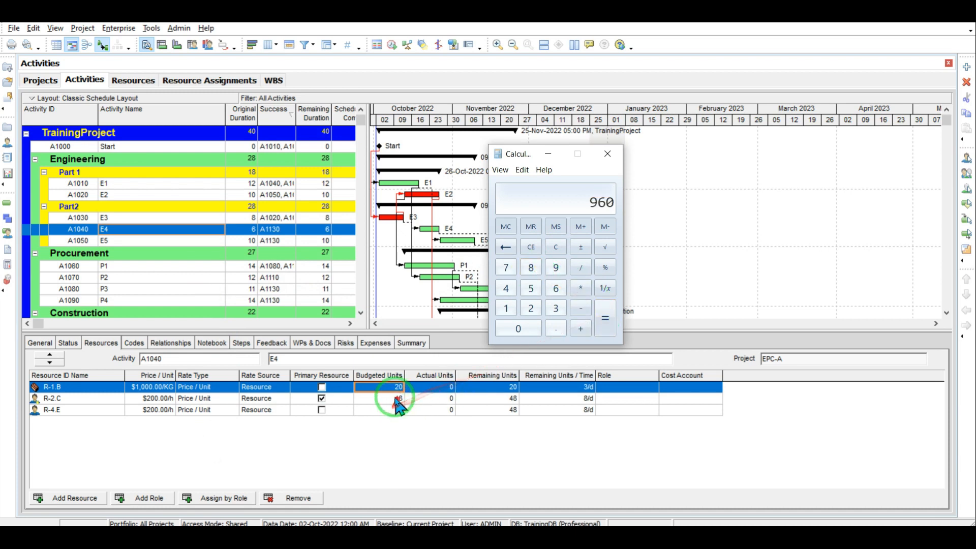
text(9)
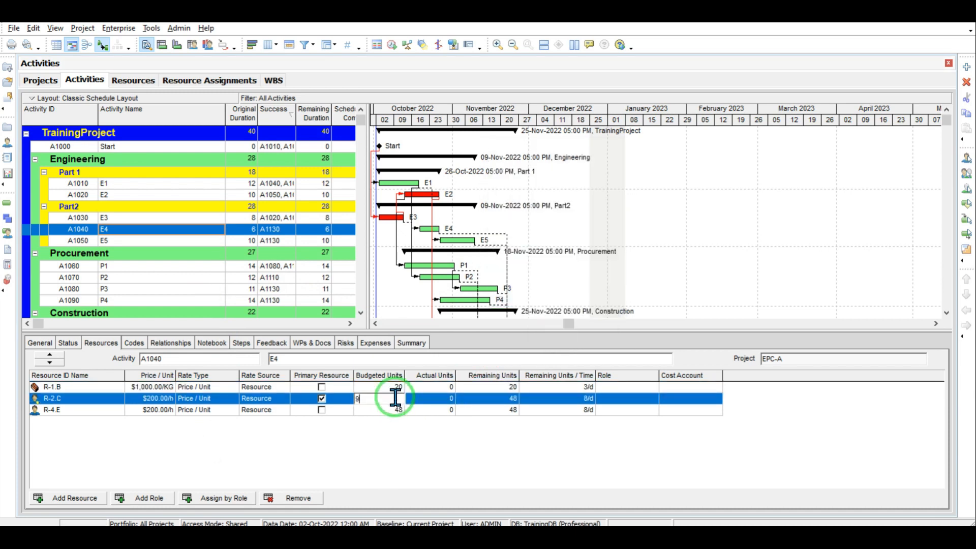
text(60)
click(388, 449)
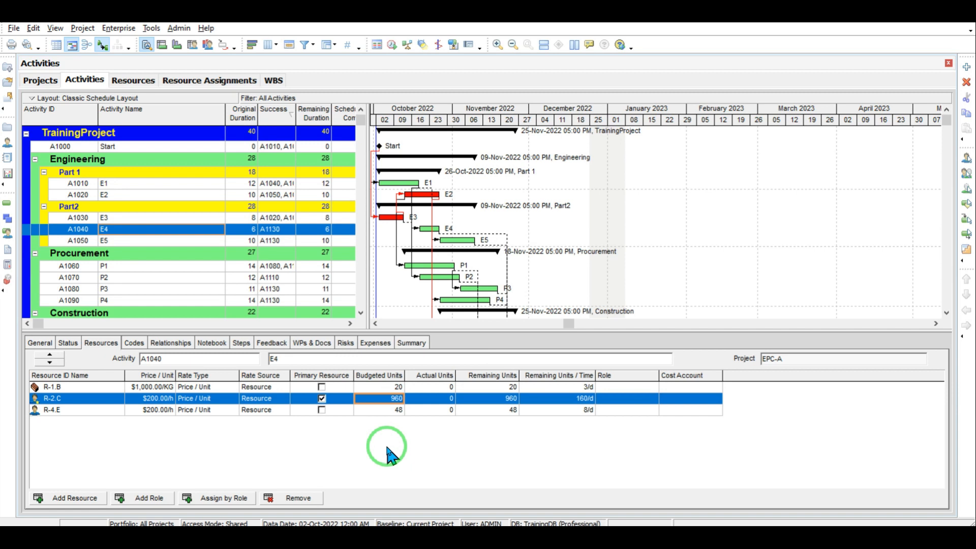
click(400, 410)
text(9)
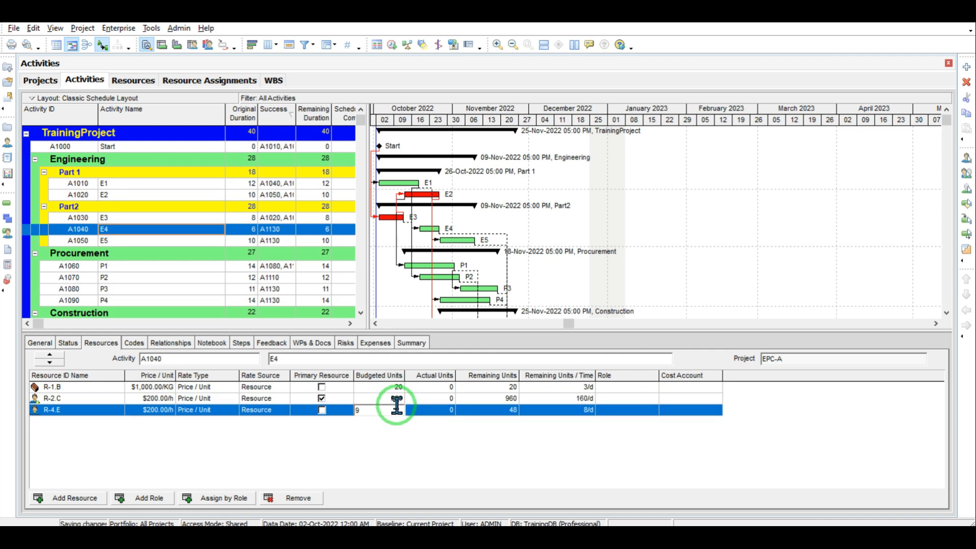
click(397, 442)
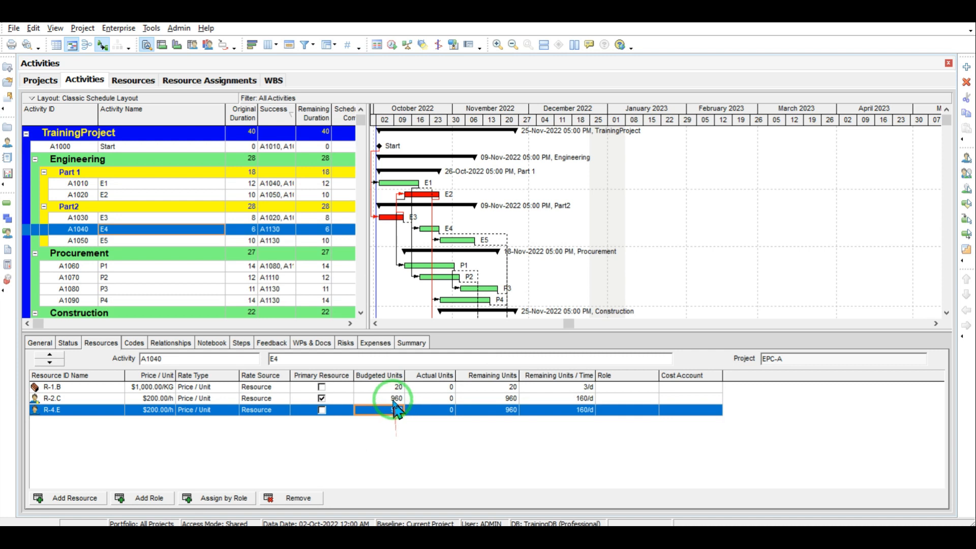
click(391, 398)
text(5)
click(394, 455)
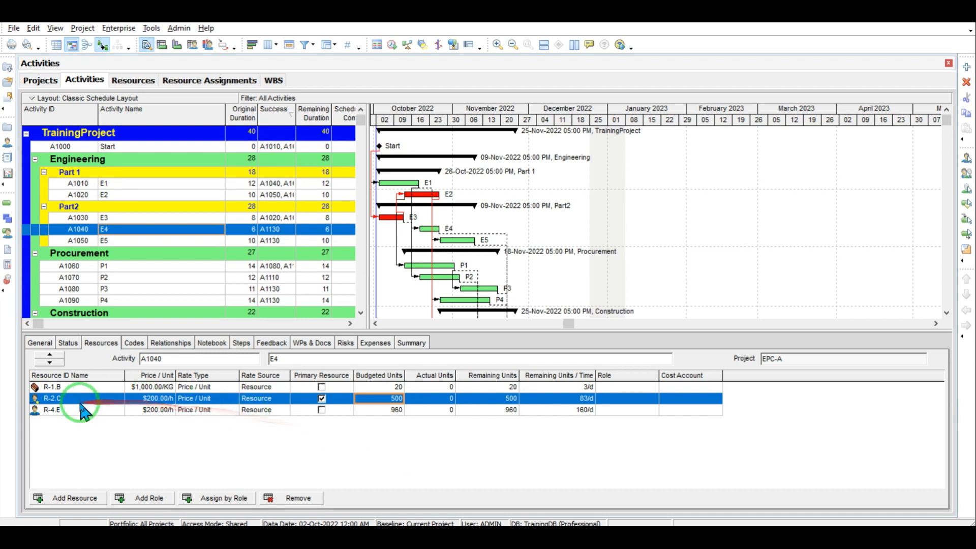
click(392, 401)
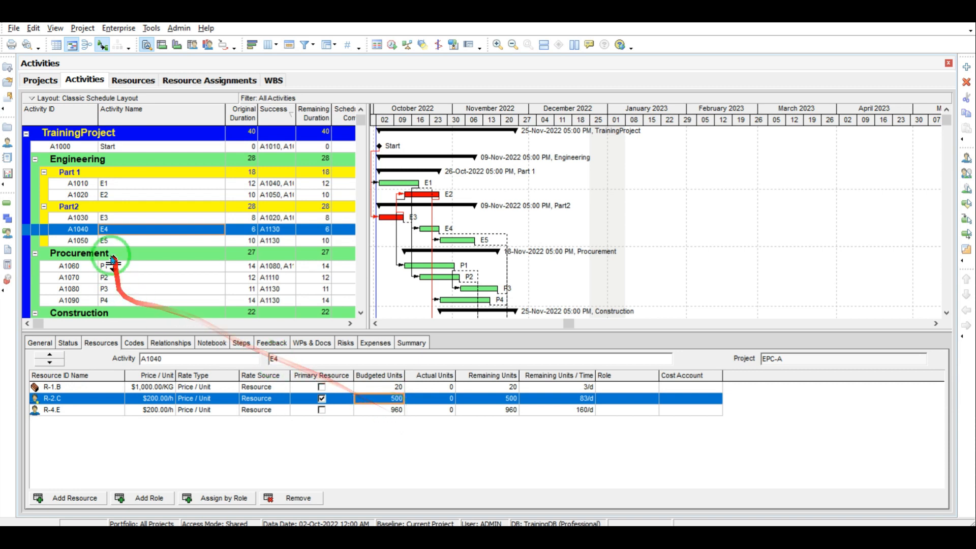
Step: Select activity A1050 (E5) and add R-2.C, R-3.D and R-4.E as its resources
click(104, 242)
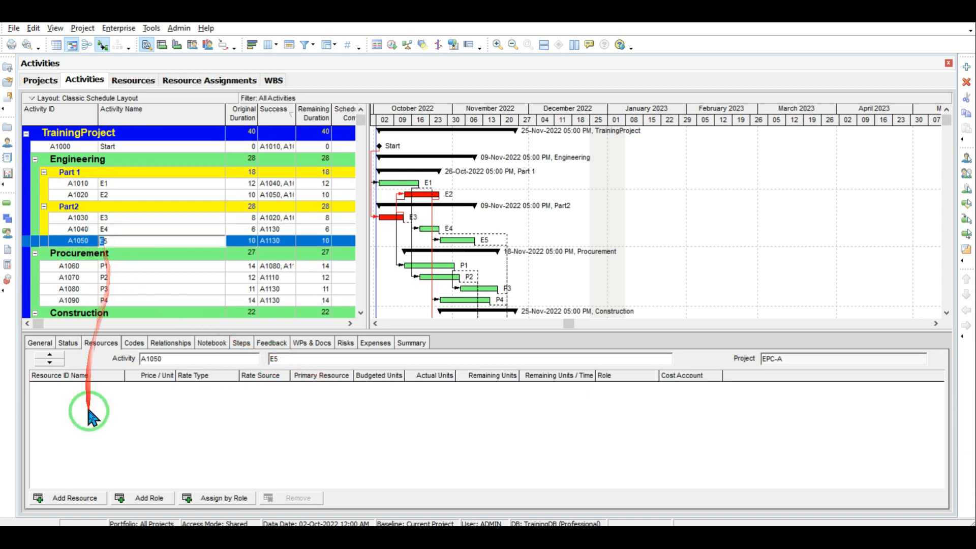
click(74, 498)
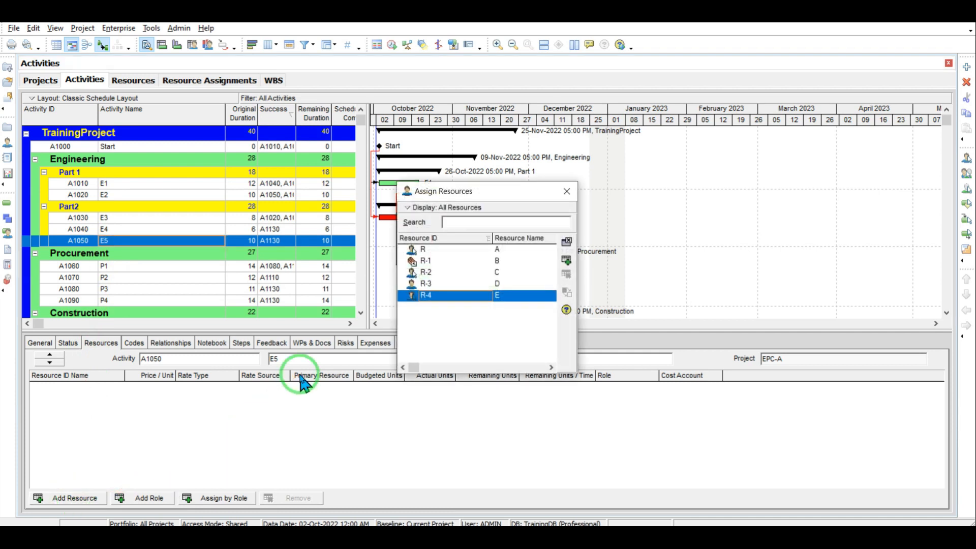
click(505, 274)
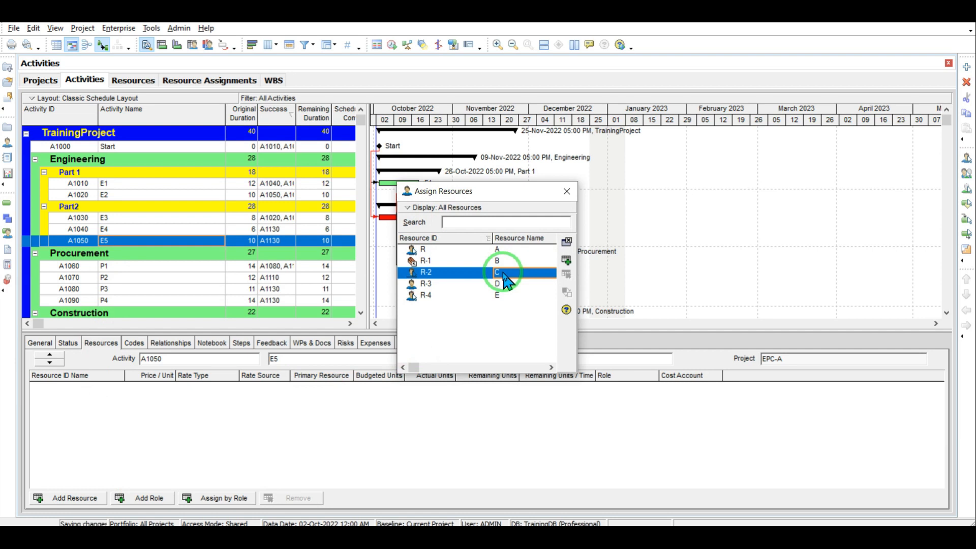
double_click(505, 284)
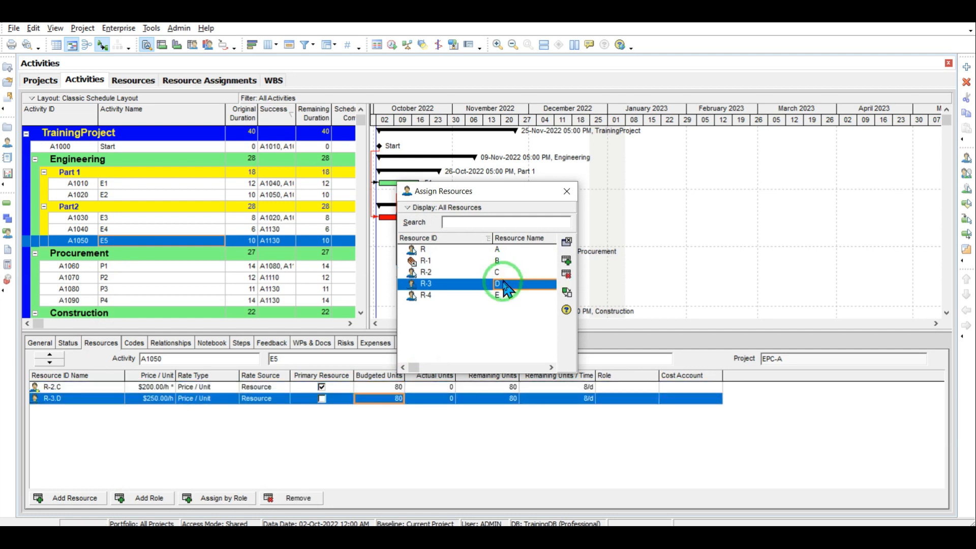
double_click(505, 296)
click(566, 192)
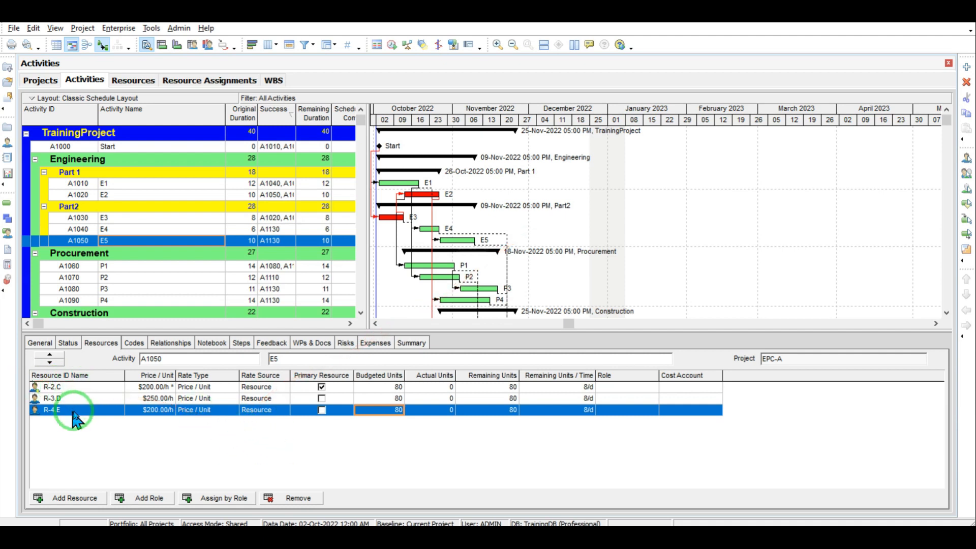
Step: Set R-2.C's budgeted units on E5 to 400
click(385, 389)
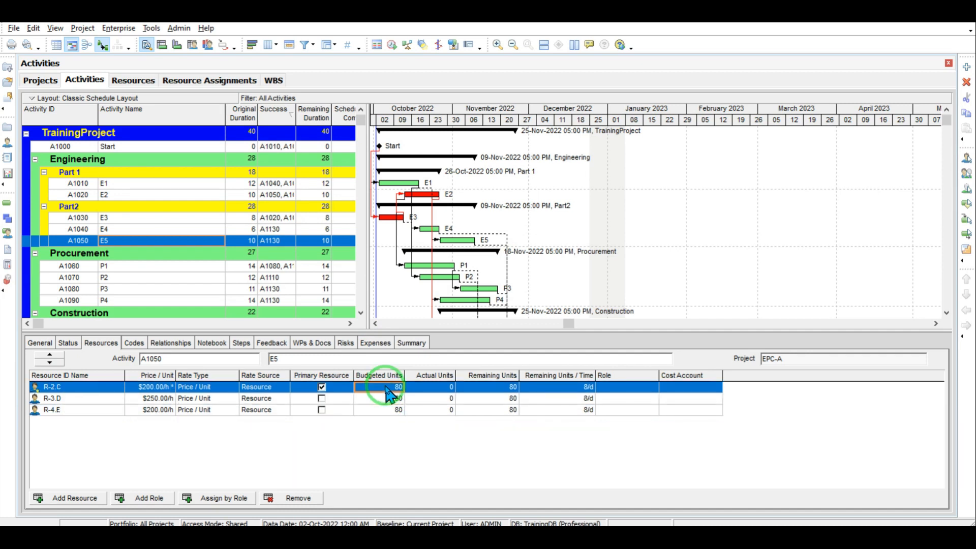
click(385, 388)
text(400)
click(393, 458)
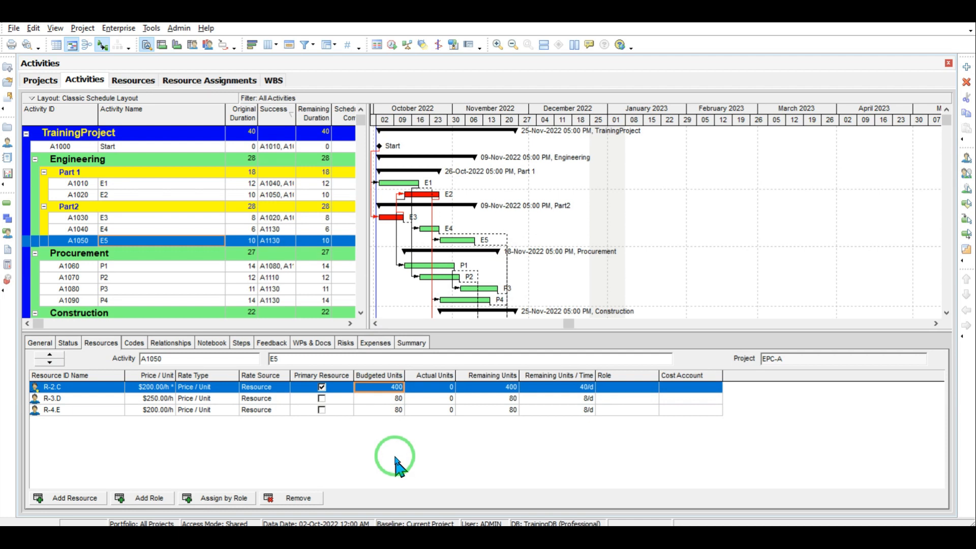
Step: Compute 10 × 8 × 40 = 3200 in Calculator and enter 3200 budgeted units for R-3.D
click(523, 537)
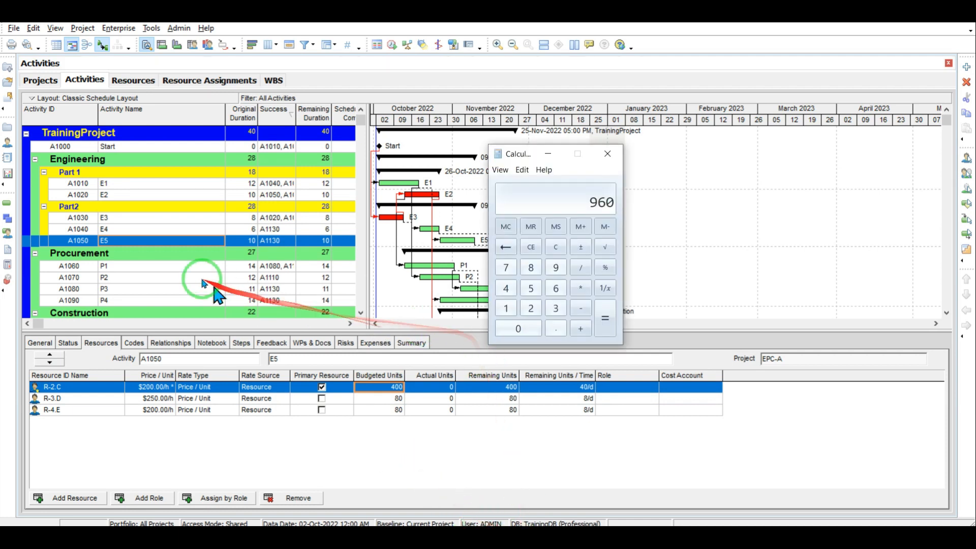
click(557, 248)
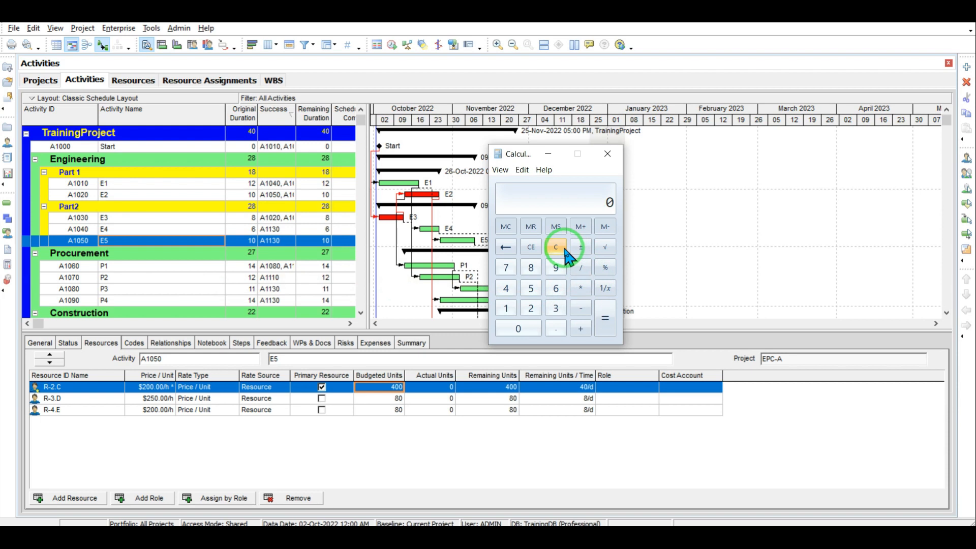
click(506, 308)
click(508, 329)
click(582, 290)
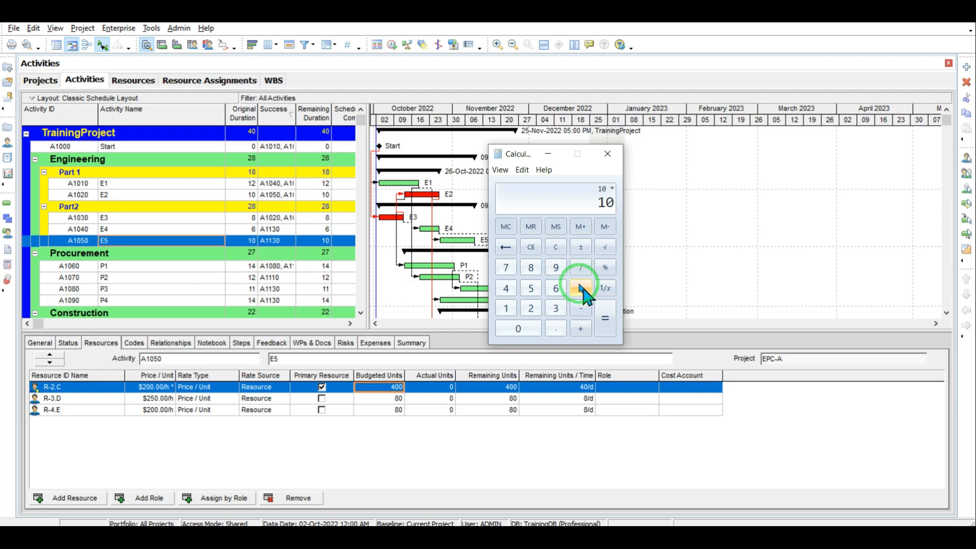
click(530, 268)
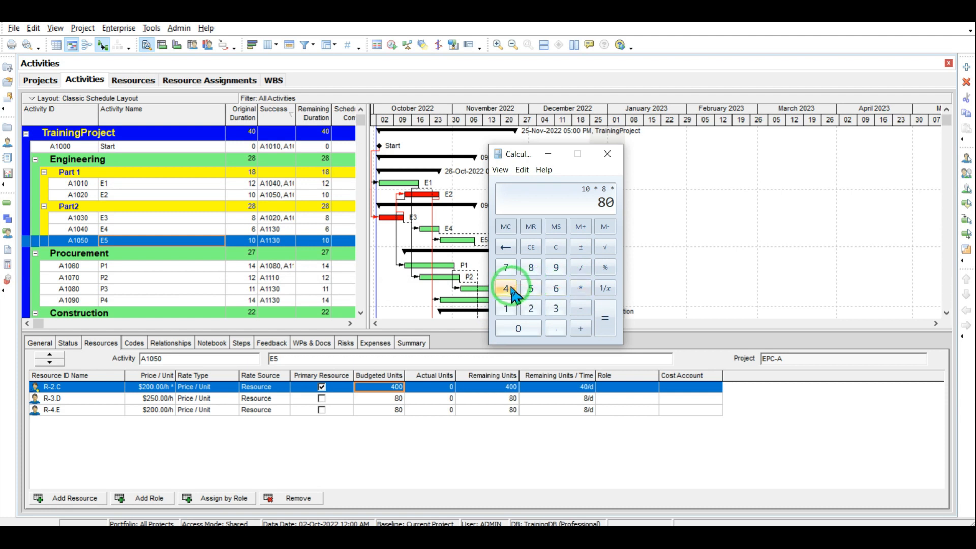
click(519, 327)
click(610, 329)
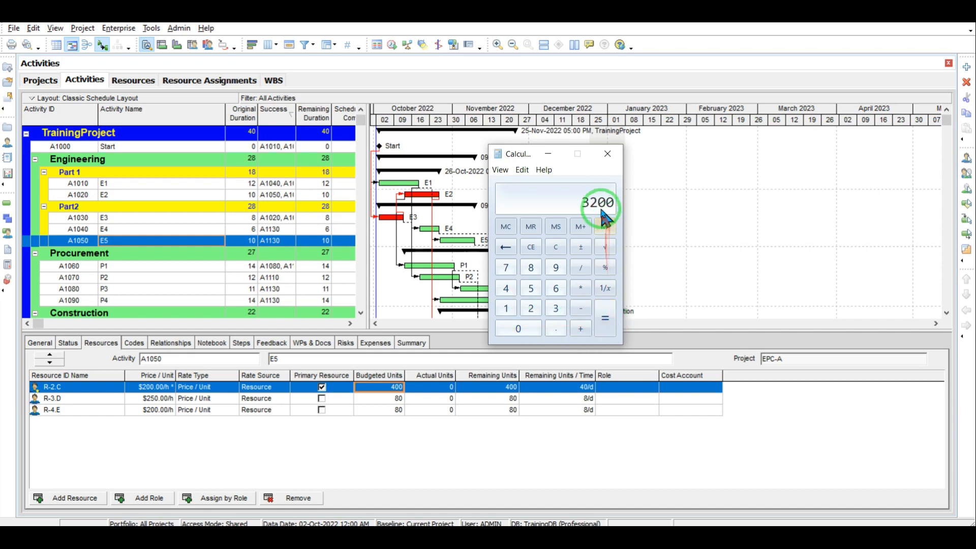
click(395, 397)
text(3200)
key(Return)
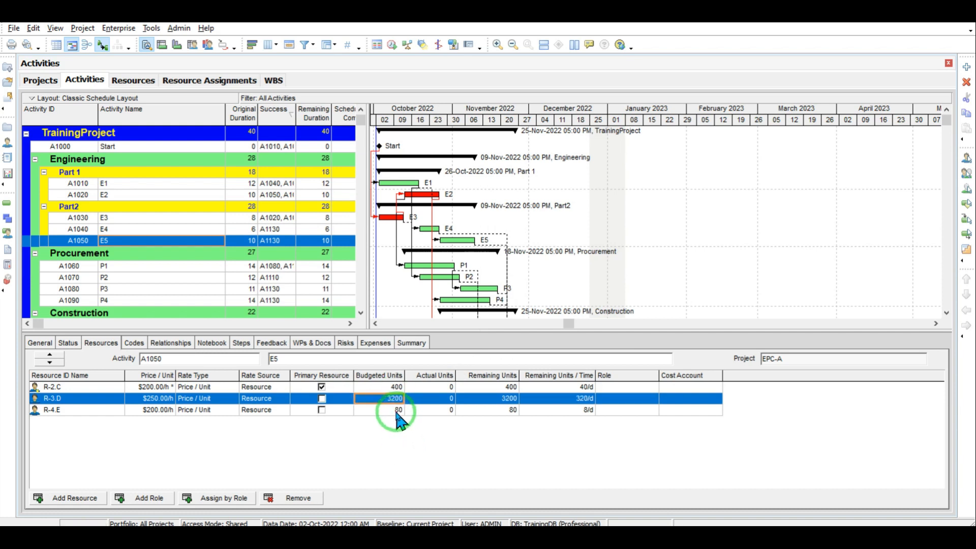
Step: Compute 10 × 8 × 30 = 2400 and enter 2400 budgeted units for R-4.E
click(397, 410)
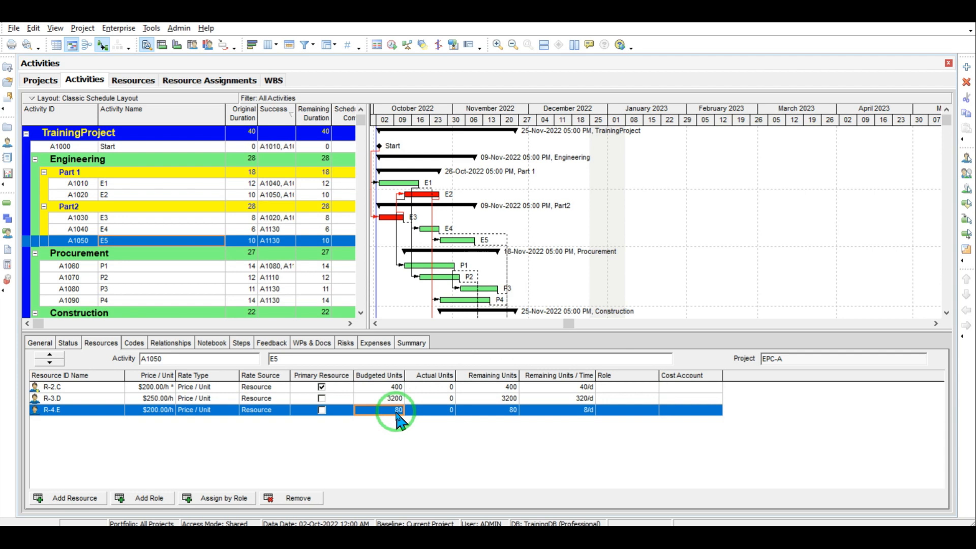
click(509, 534)
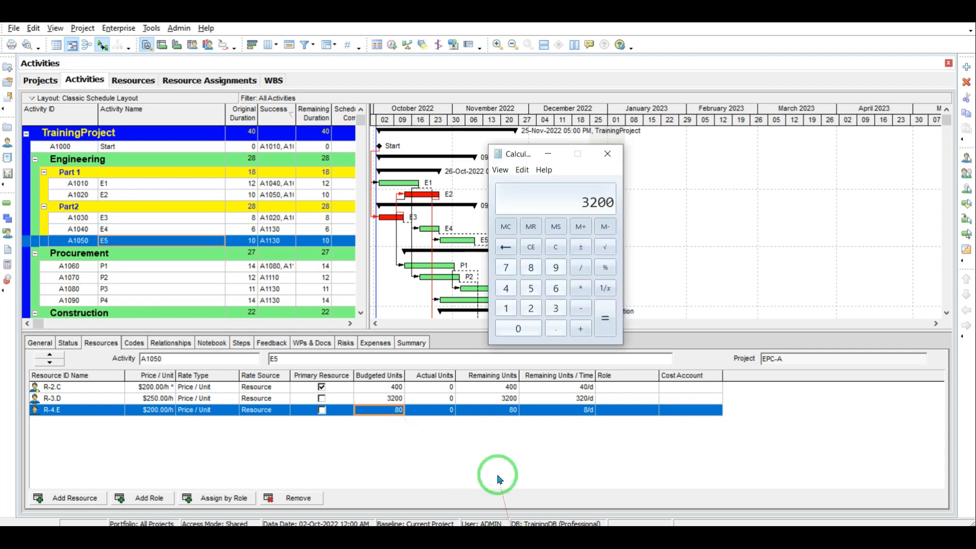
click(556, 247)
click(509, 315)
click(515, 327)
click(579, 288)
click(531, 268)
click(580, 288)
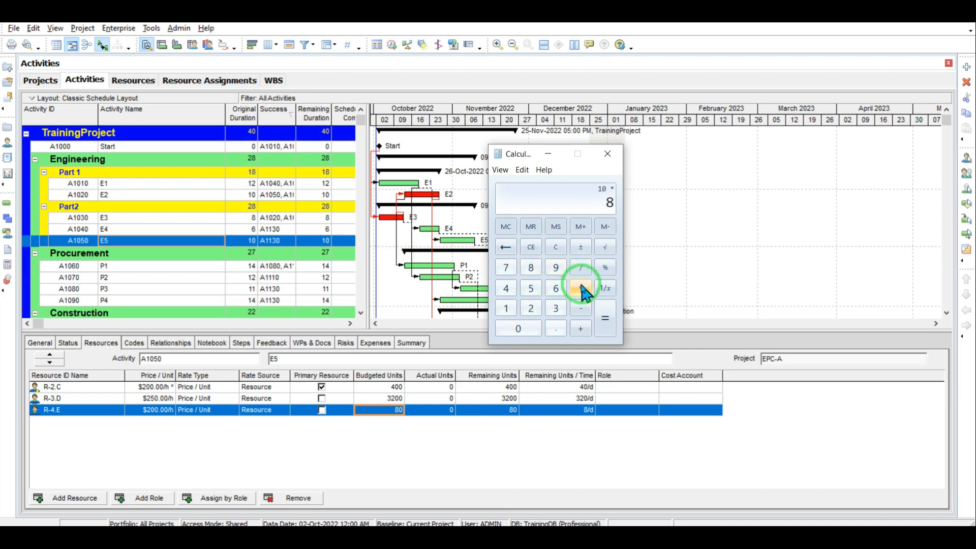
click(556, 308)
click(518, 328)
click(608, 319)
click(396, 409)
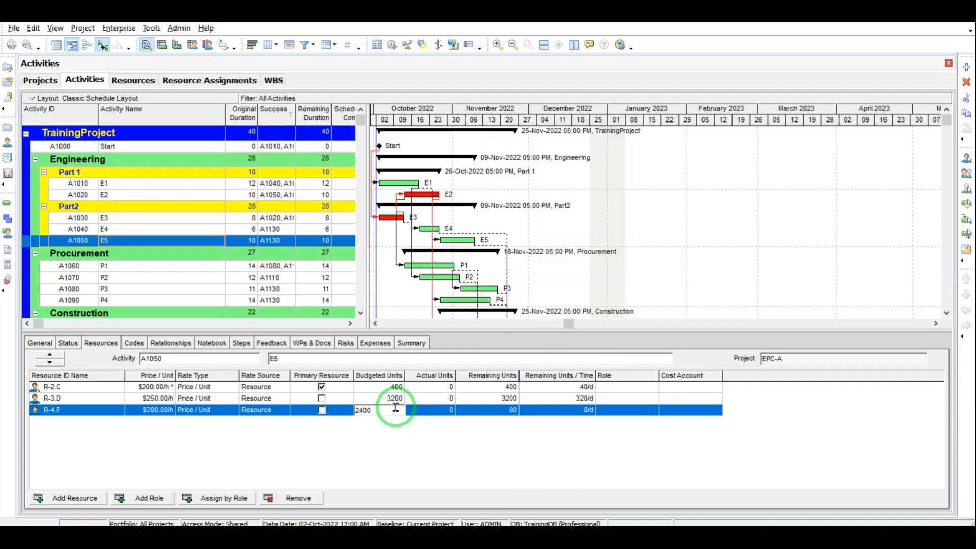
key(Return)
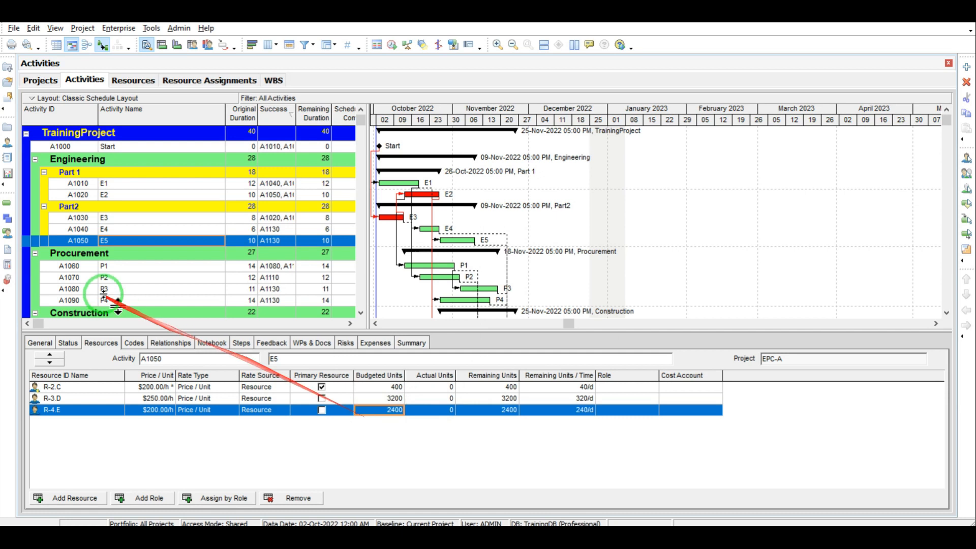
click(114, 266)
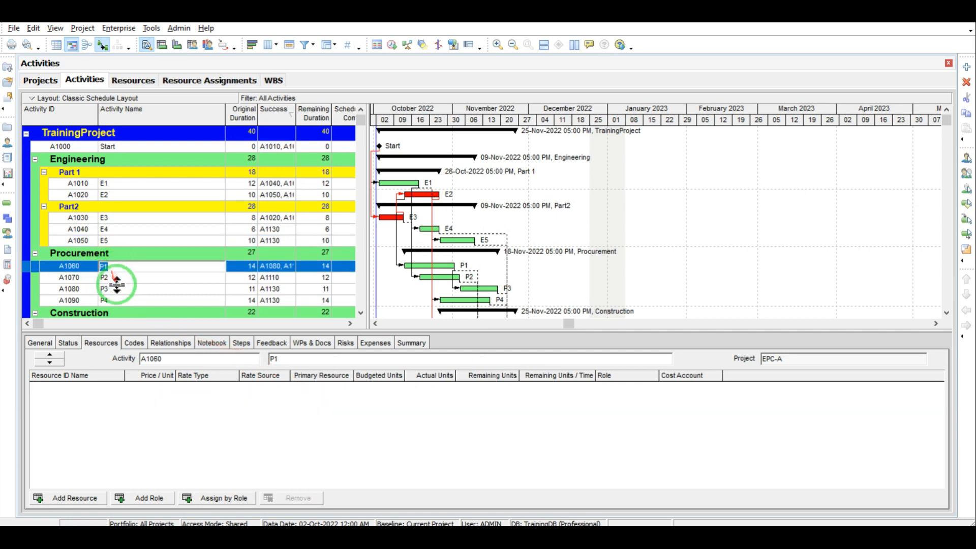
Step: Assign resources C and D to activity P1 and give C 200 budgeted units
click(105, 269)
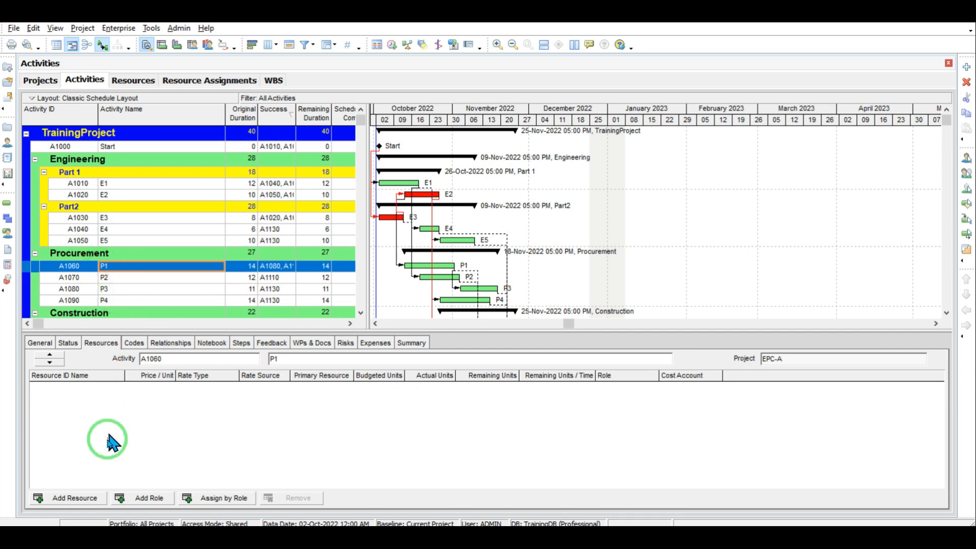
click(81, 498)
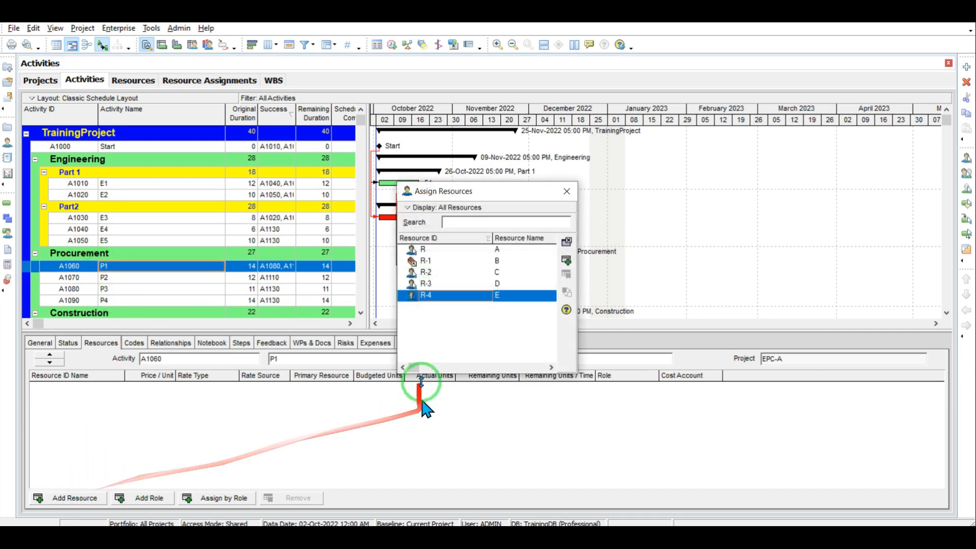
double_click(498, 274)
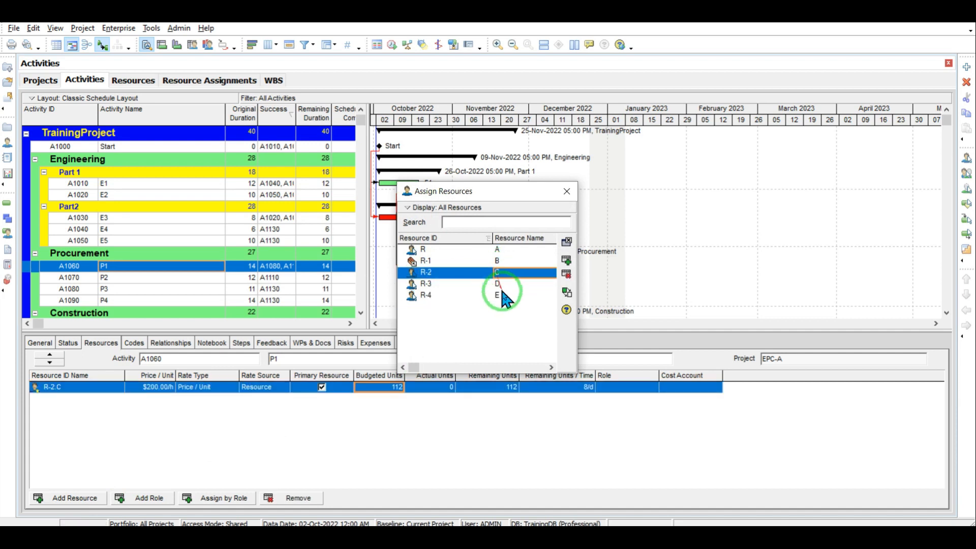
double_click(498, 283)
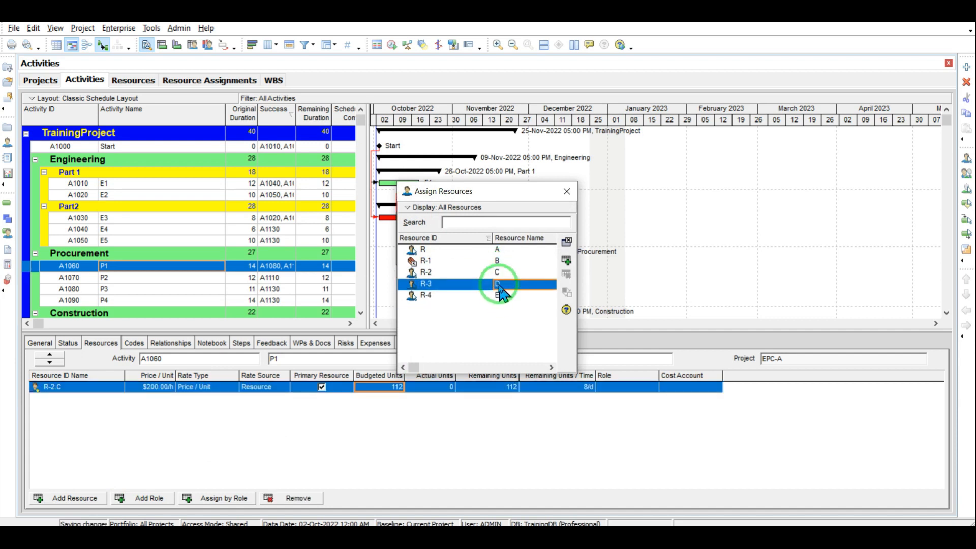
click(566, 191)
click(396, 387)
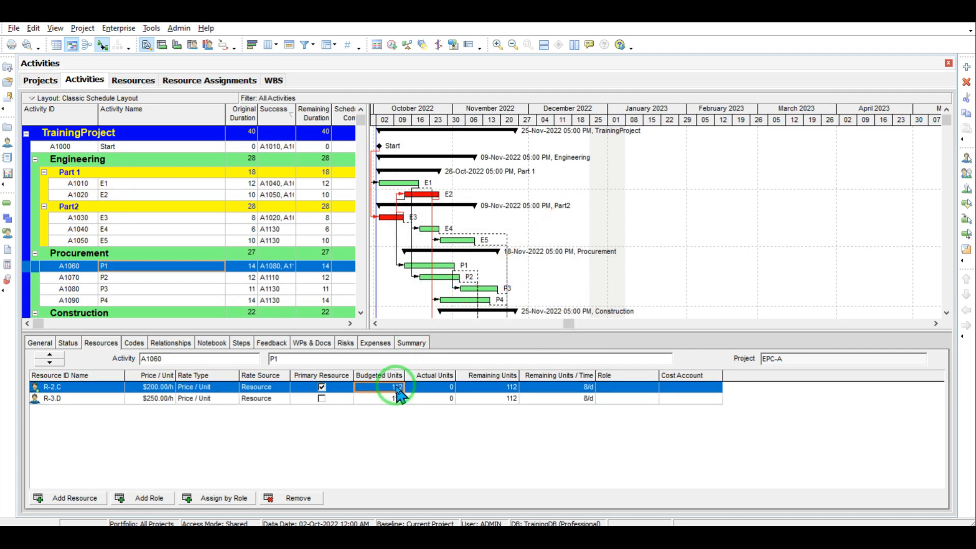
text(2)
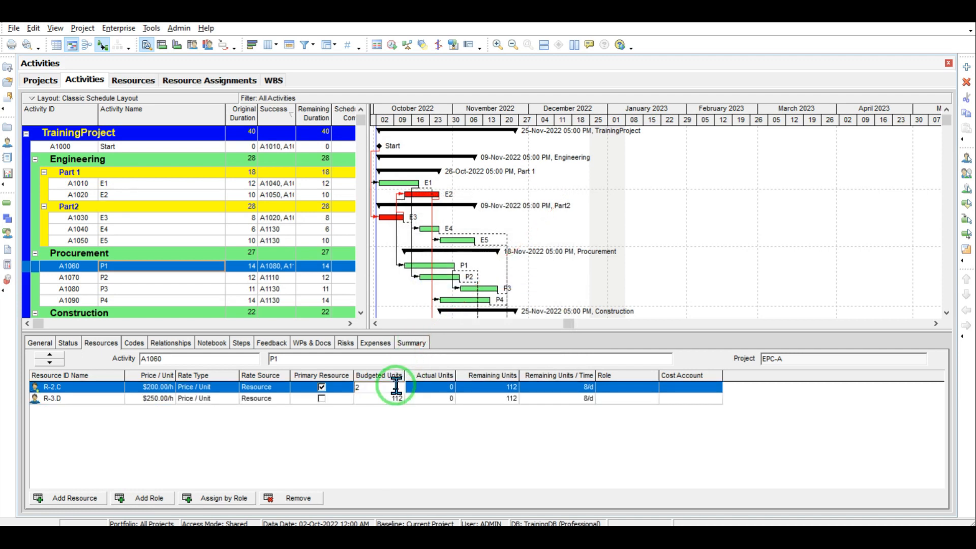
click(396, 398)
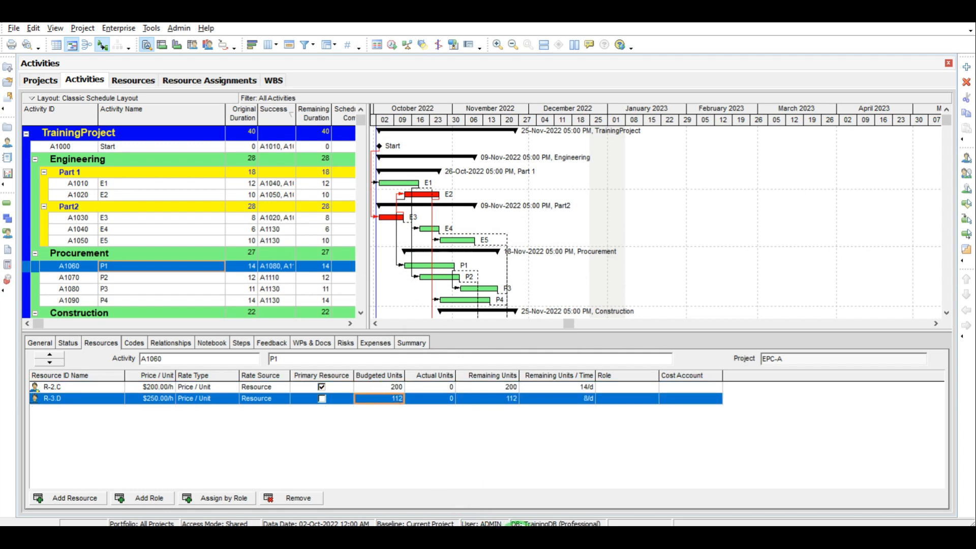
Step: Calculate 14 × 8 × 60 = 6720 and begin entering it as resource D's budgeted units
click(517, 539)
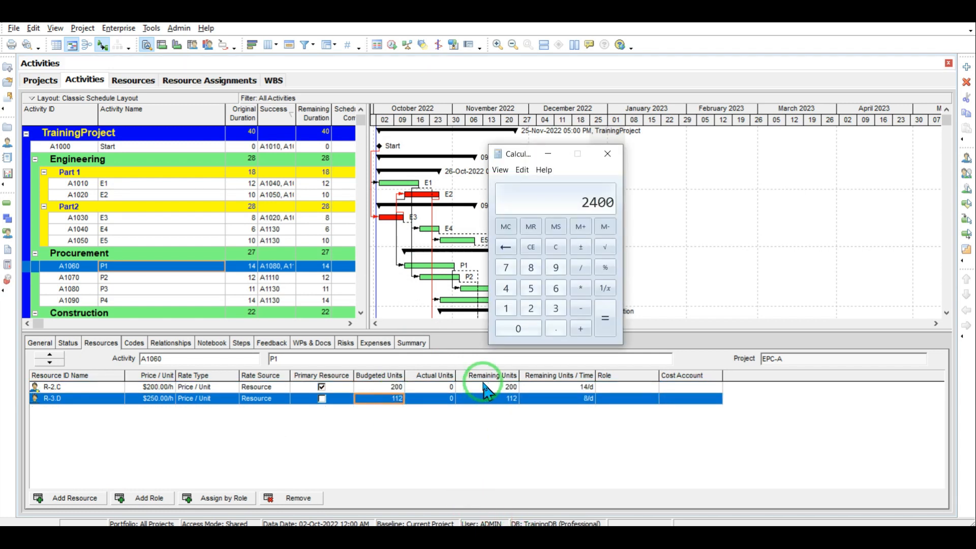
click(555, 247)
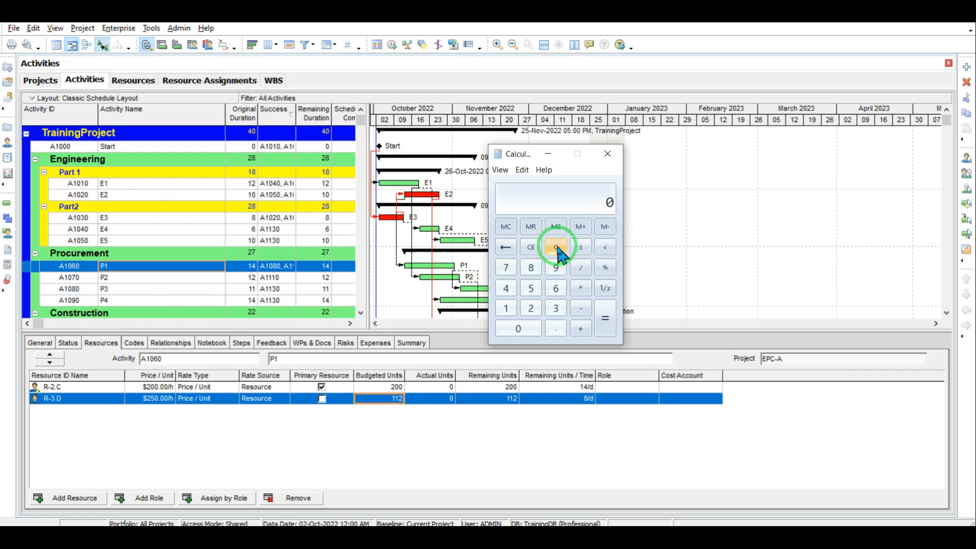
click(506, 307)
click(506, 289)
click(581, 288)
click(531, 267)
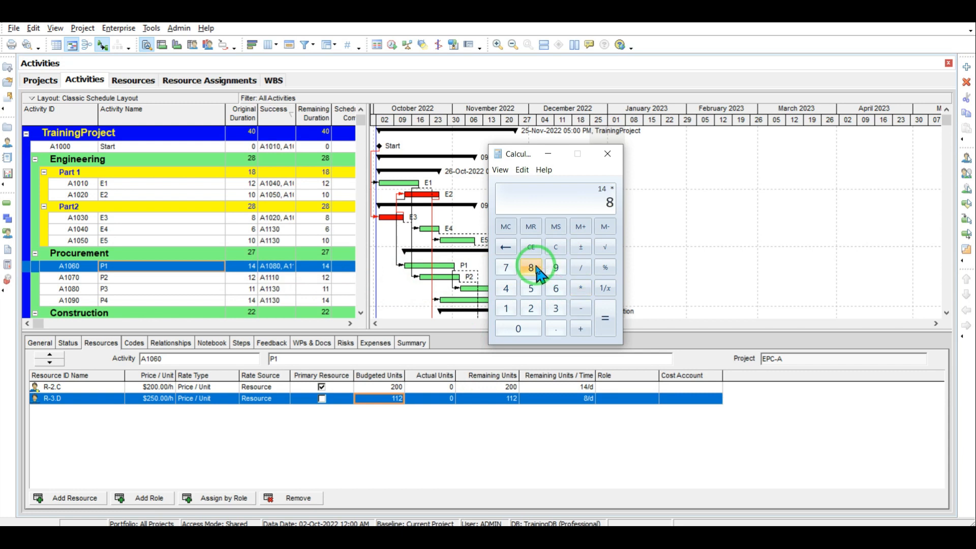
click(580, 288)
click(556, 287)
click(523, 328)
click(604, 317)
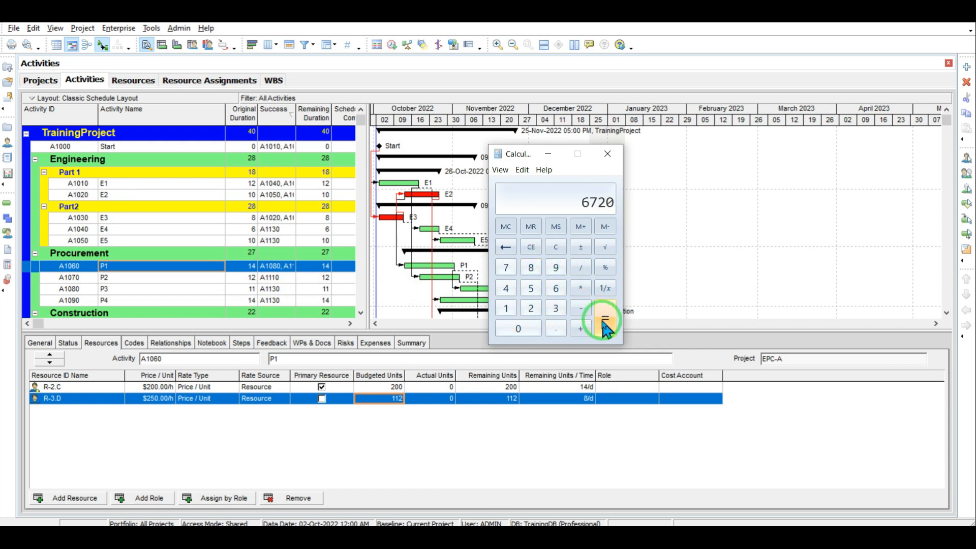
click(394, 400)
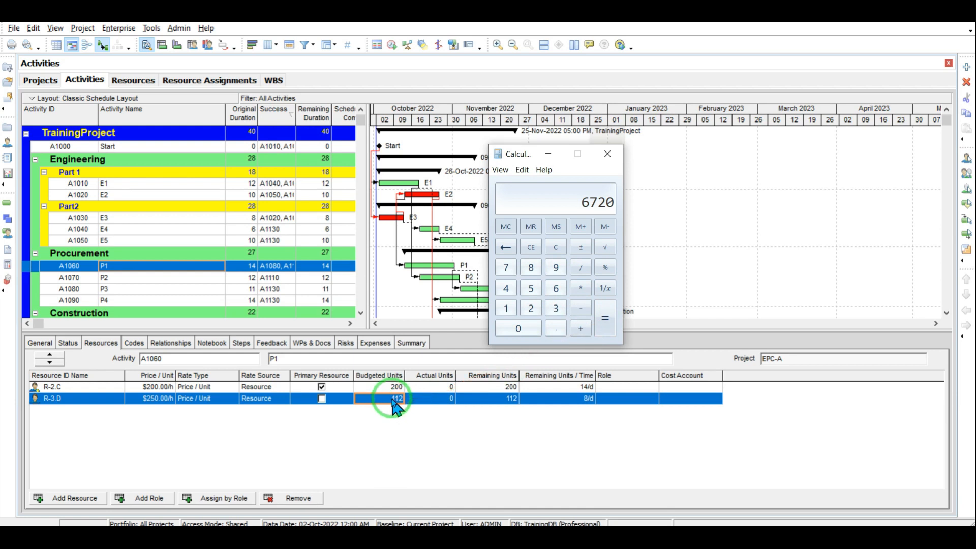
click(392, 398)
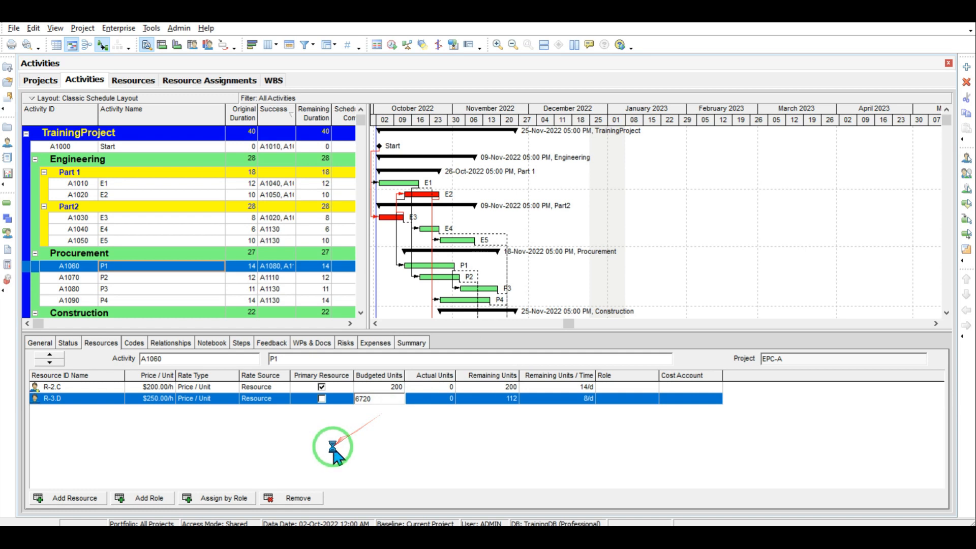
Step: Commit D's 6720 units, assign resource E to activity P2, and begin editing its budgeted units
click(106, 279)
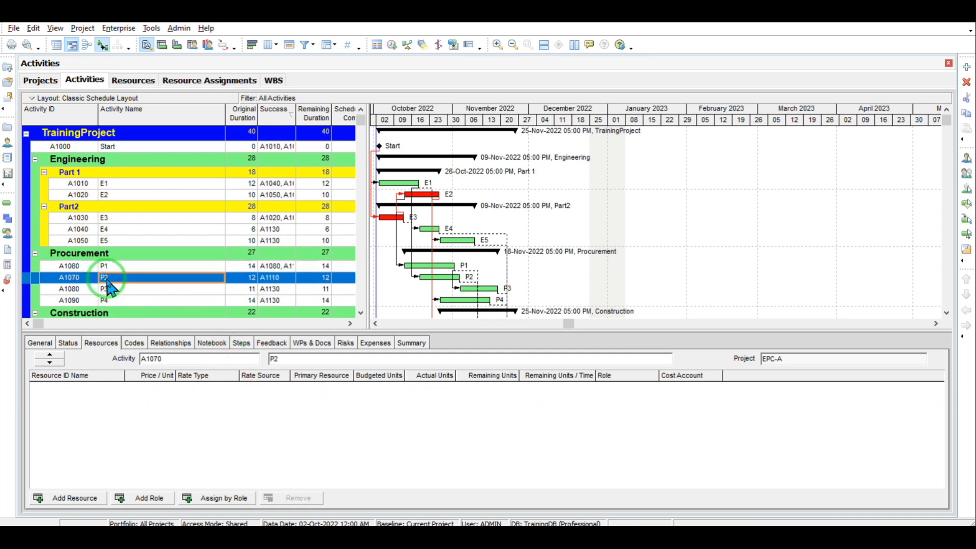
click(84, 499)
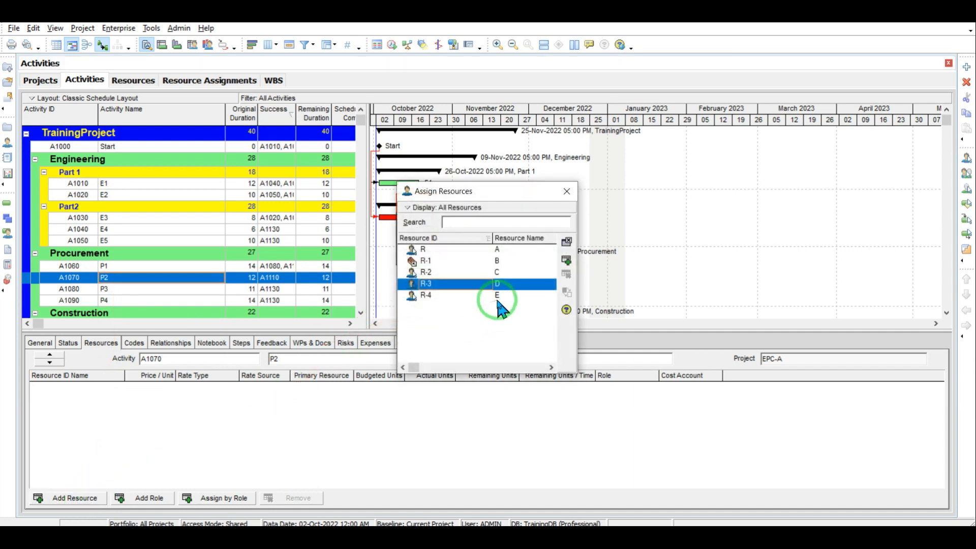
double_click(497, 296)
click(566, 191)
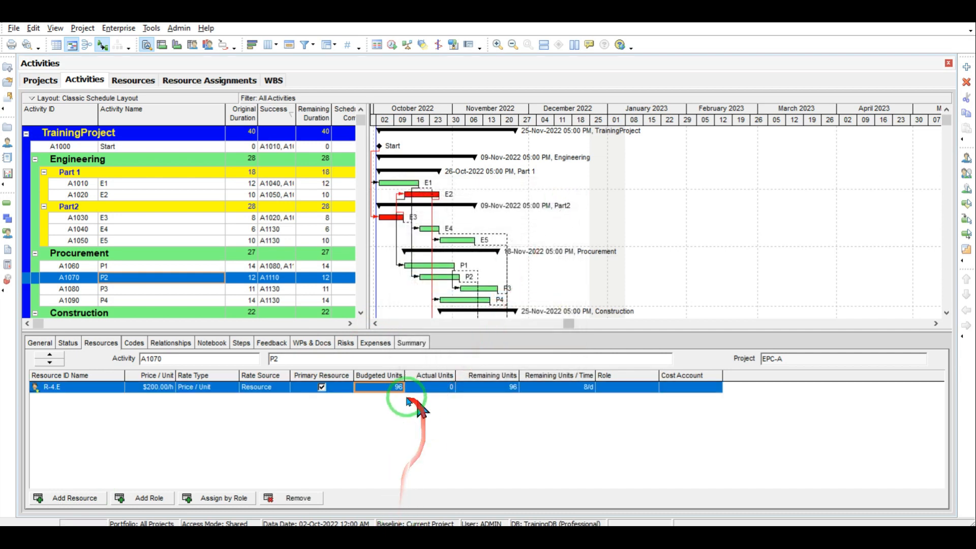
click(394, 386)
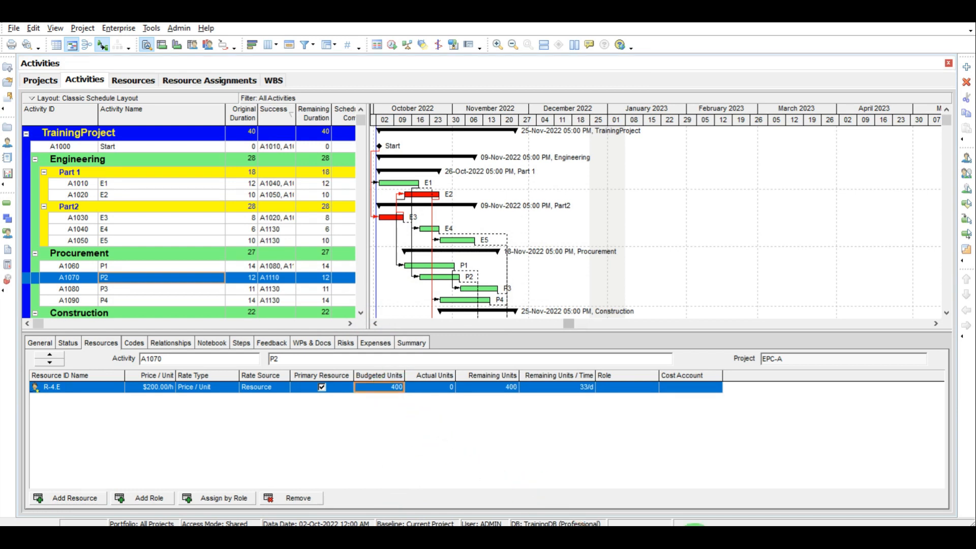
Step: Assign resources B and E to activity P3 and give B 30 budgeted units
click(105, 290)
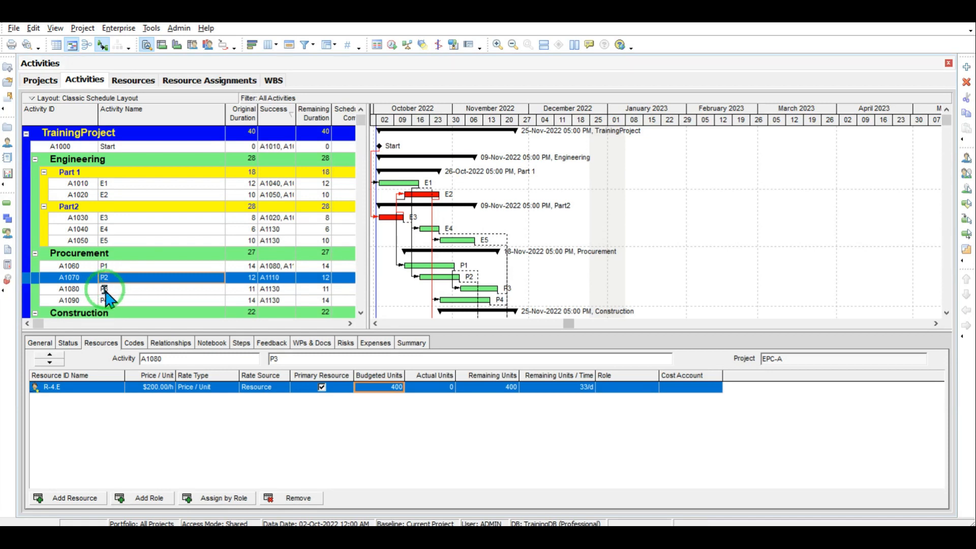
click(182, 446)
click(94, 497)
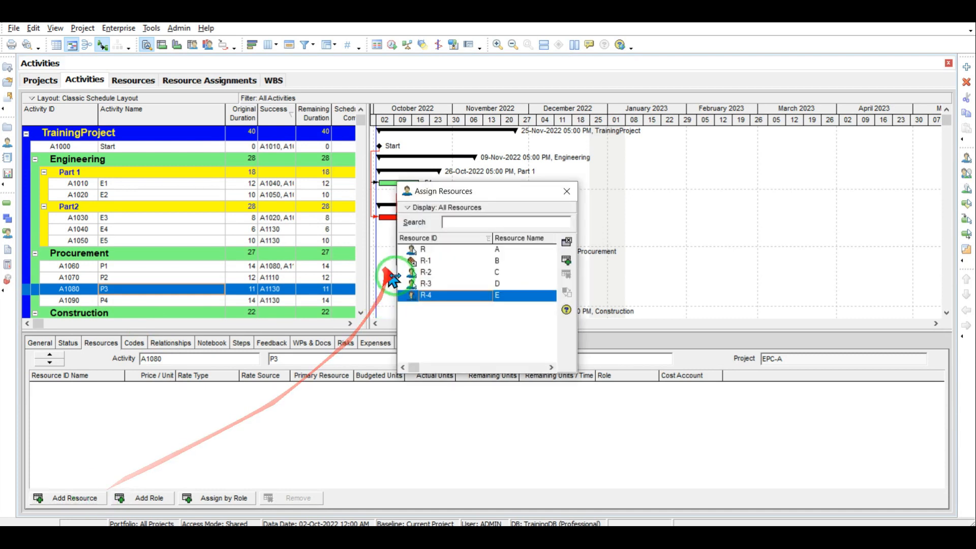
click(496, 261)
double_click(496, 261)
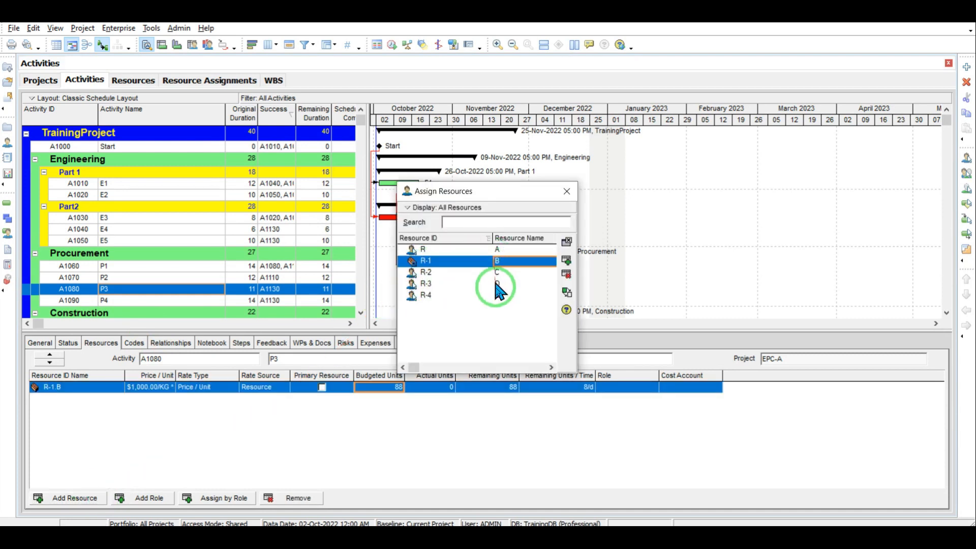
click(498, 296)
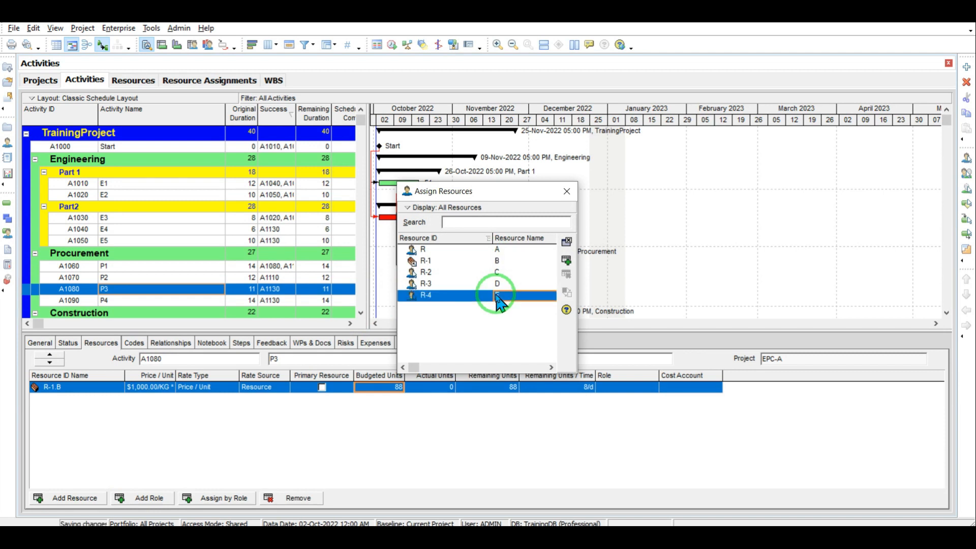
double_click(499, 296)
click(566, 191)
click(387, 399)
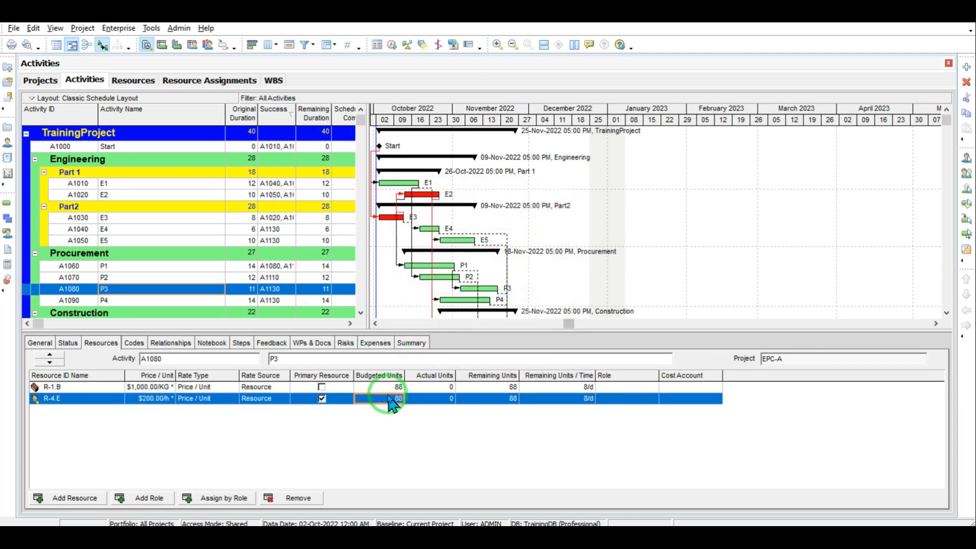
click(389, 390)
text(30)
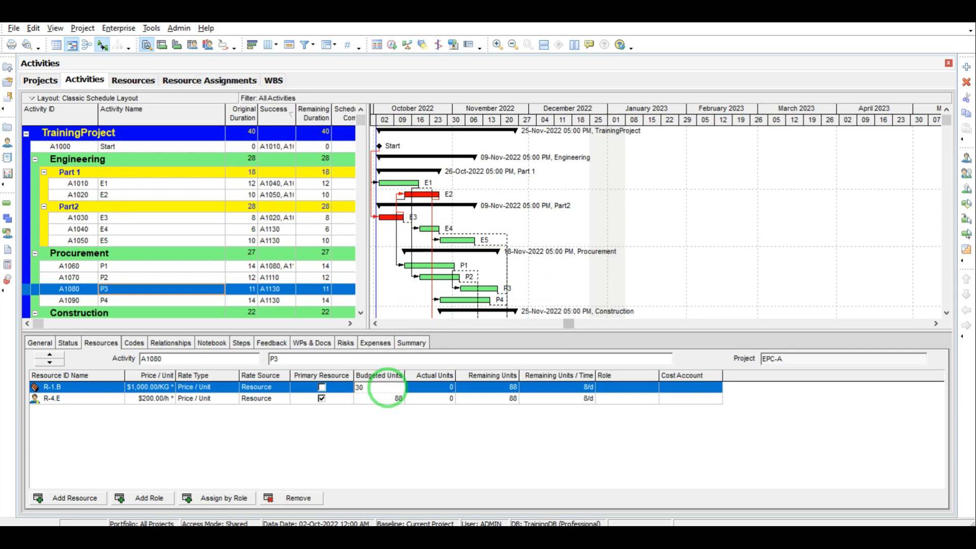
click(398, 421)
Step: Calculate 11 × 8 × 40 = 3520 in the calculator
click(499, 535)
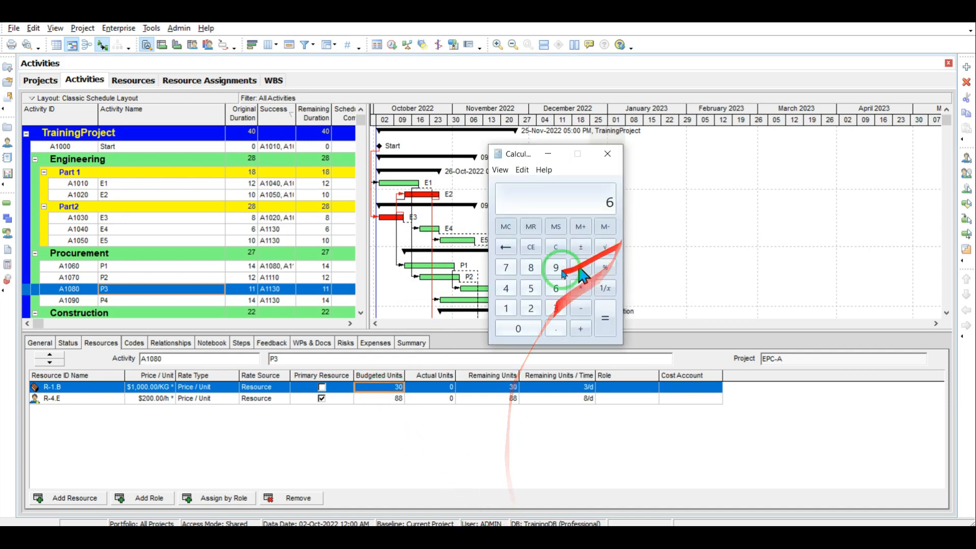
click(556, 249)
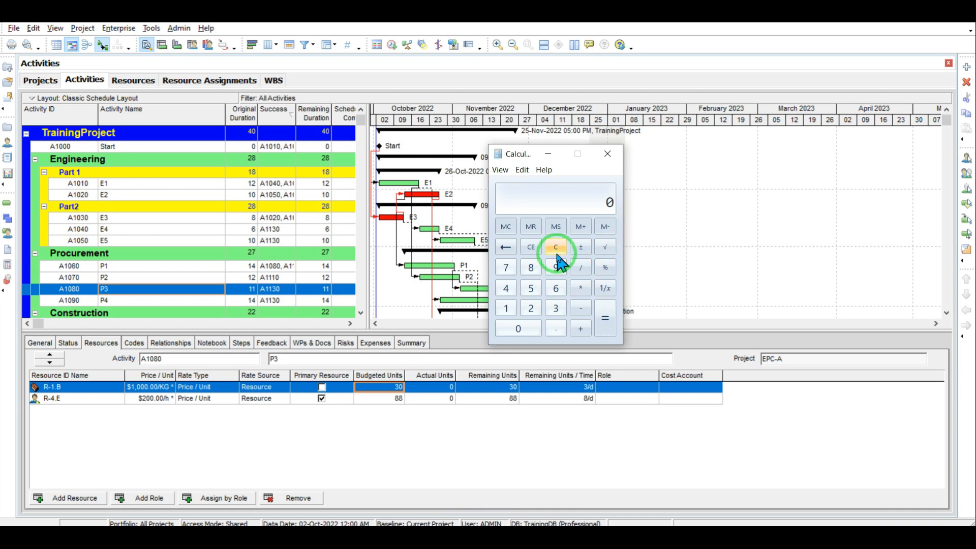
click(580, 288)
click(532, 268)
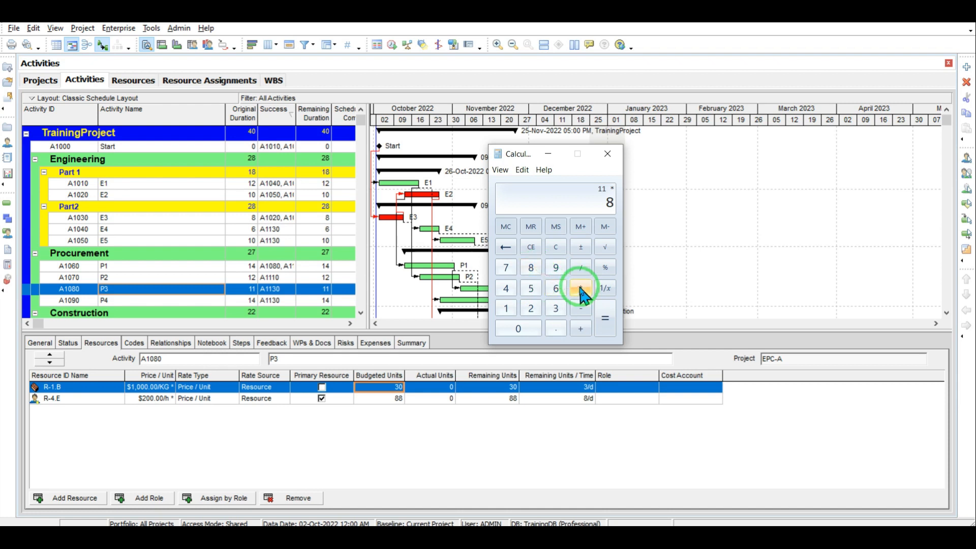
click(555, 247)
double_click(508, 307)
click(583, 287)
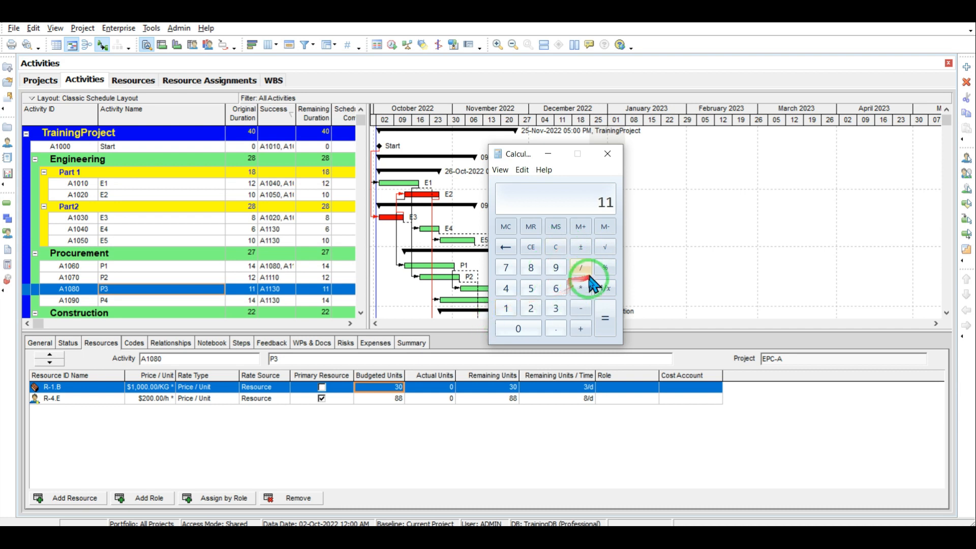
click(532, 269)
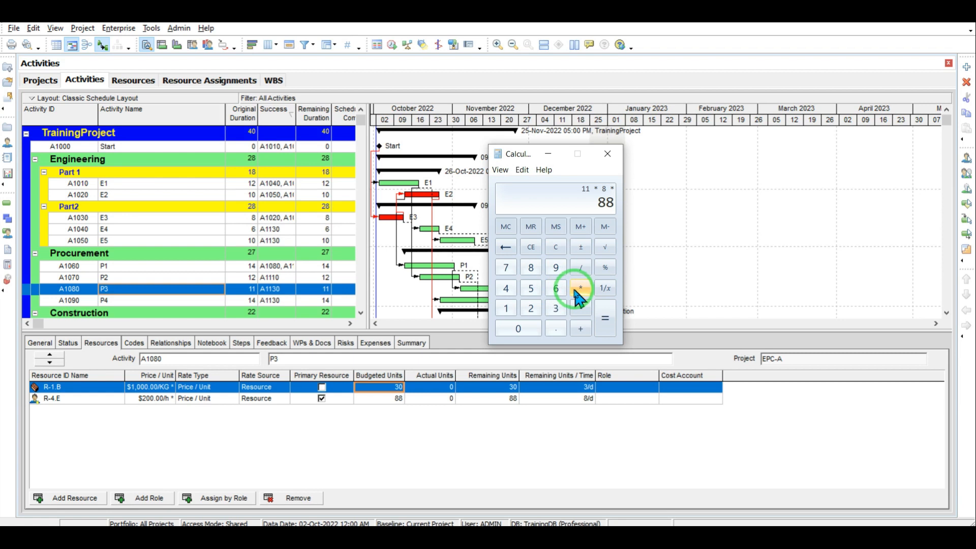
click(506, 288)
click(518, 328)
click(597, 322)
Step: Enter 3520 as resource E's budgeted units on P3, then select activity P4
click(384, 400)
text(35)
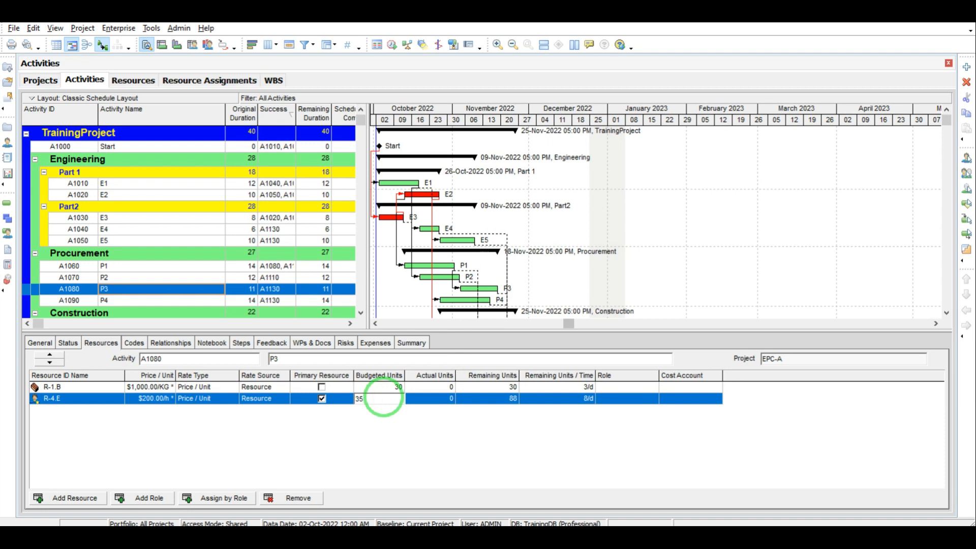
text(20)
click(283, 436)
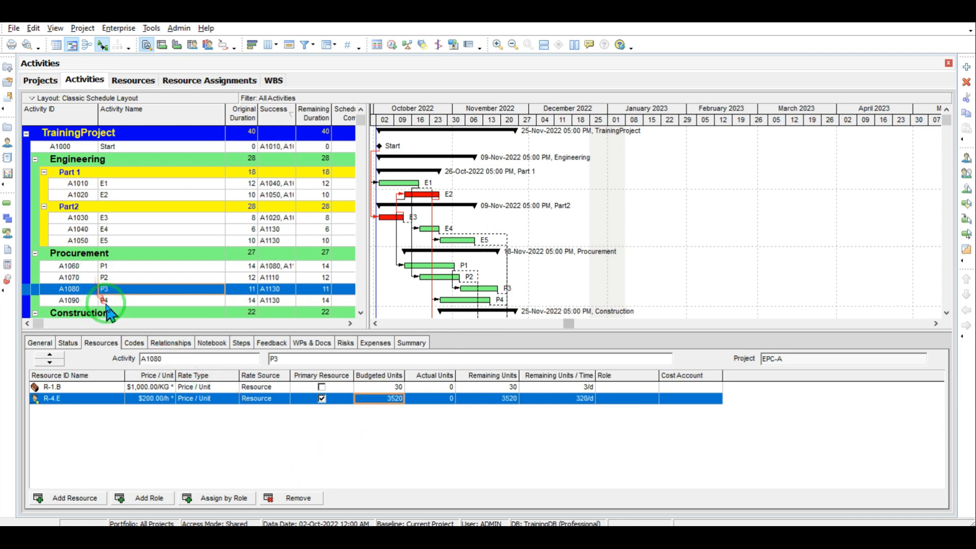
click(104, 300)
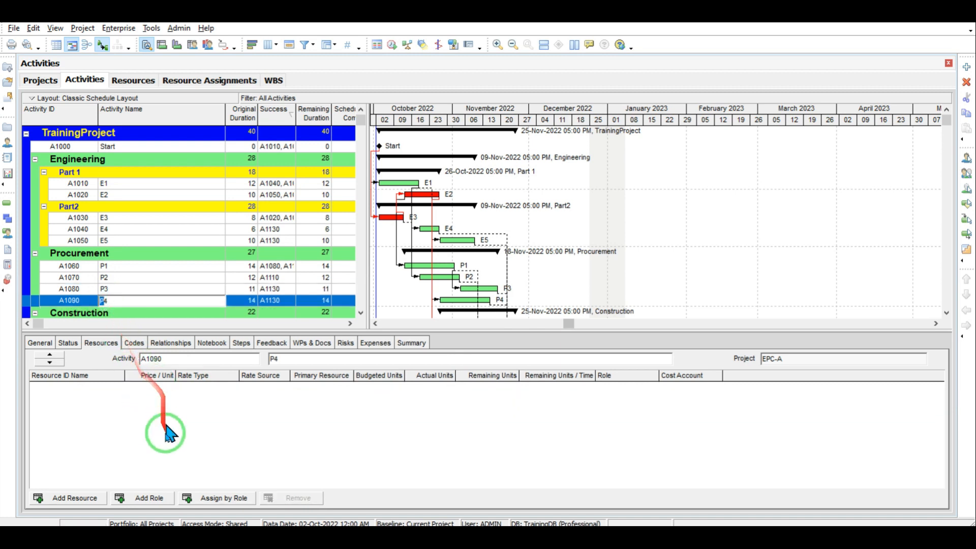
Step: Assign resources A and E to activity P4
click(86, 499)
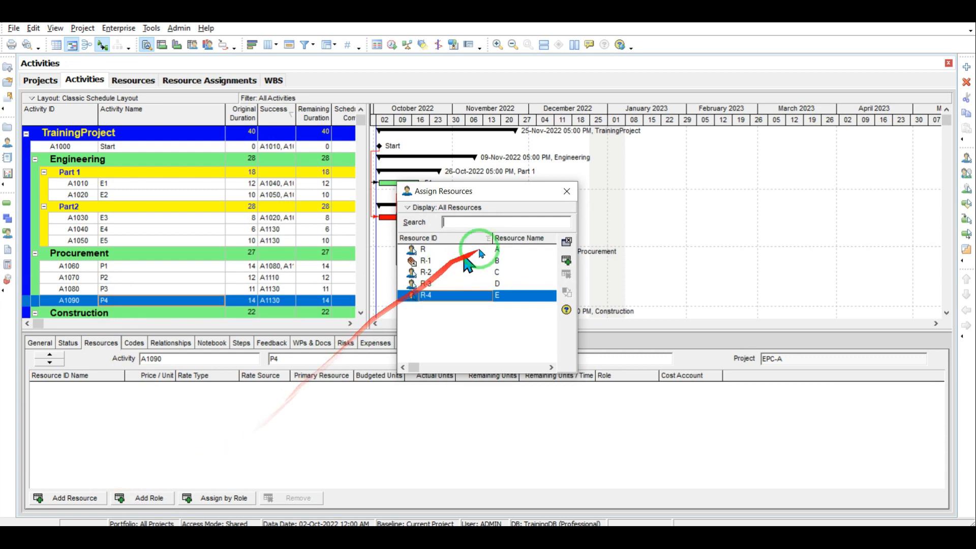
double_click(494, 249)
double_click(499, 296)
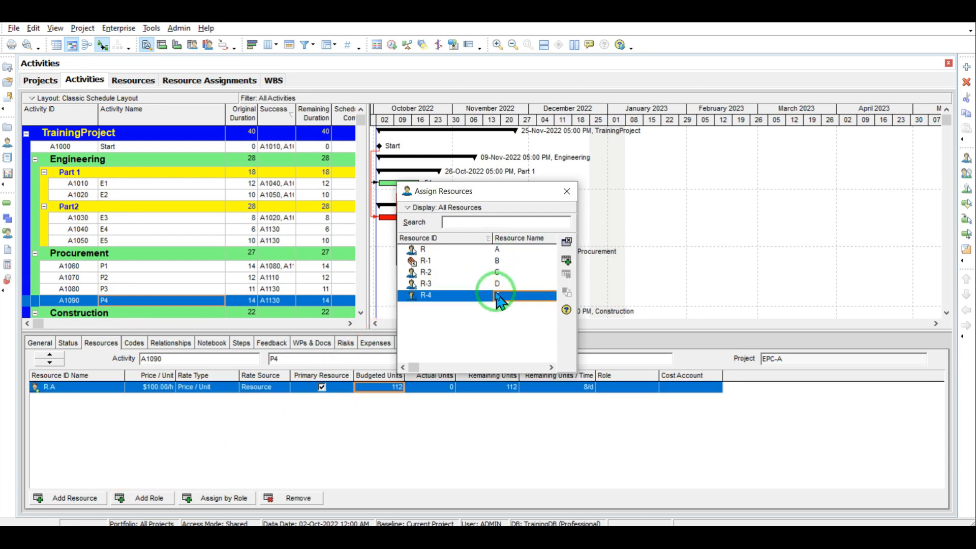
click(566, 192)
Step: Calculate 30 × 14 × 8 = 3360 and enter it as resource A's budgeted units
click(515, 526)
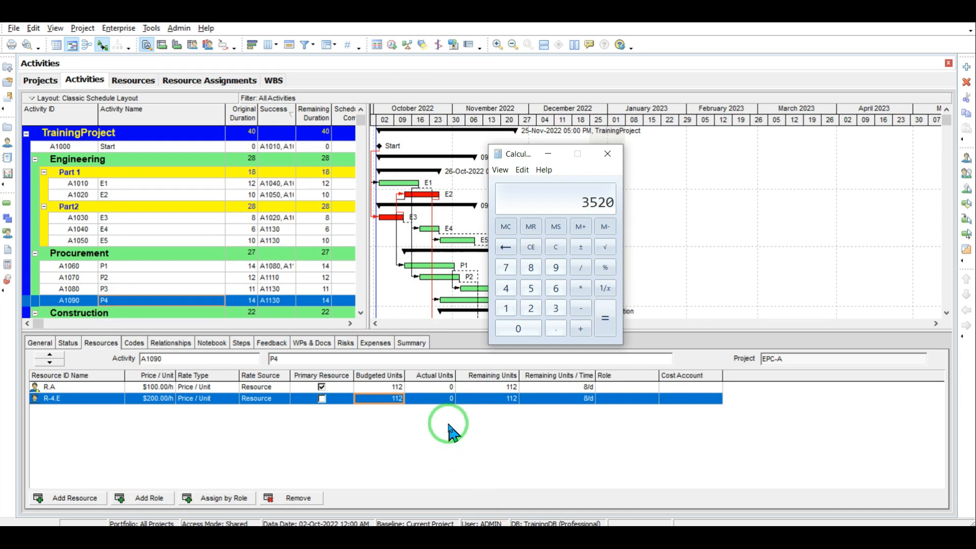
click(555, 247)
click(556, 308)
click(518, 328)
click(580, 288)
click(505, 308)
click(506, 288)
click(568, 282)
click(531, 247)
click(611, 323)
click(392, 396)
click(389, 387)
text(3360)
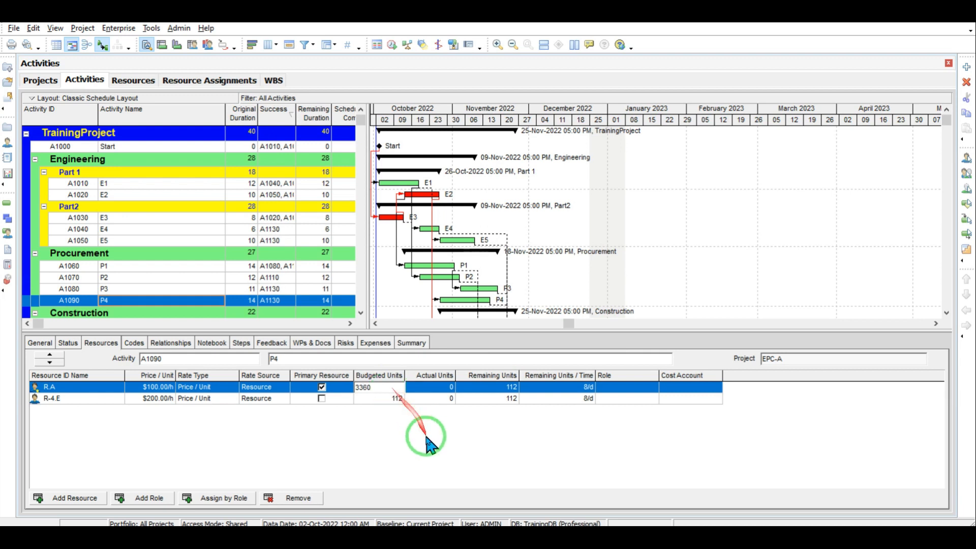
key(Return)
Step: Calculate 20 × 14 × 8 = 2240 and enter it as resource E's budgeted units
click(513, 534)
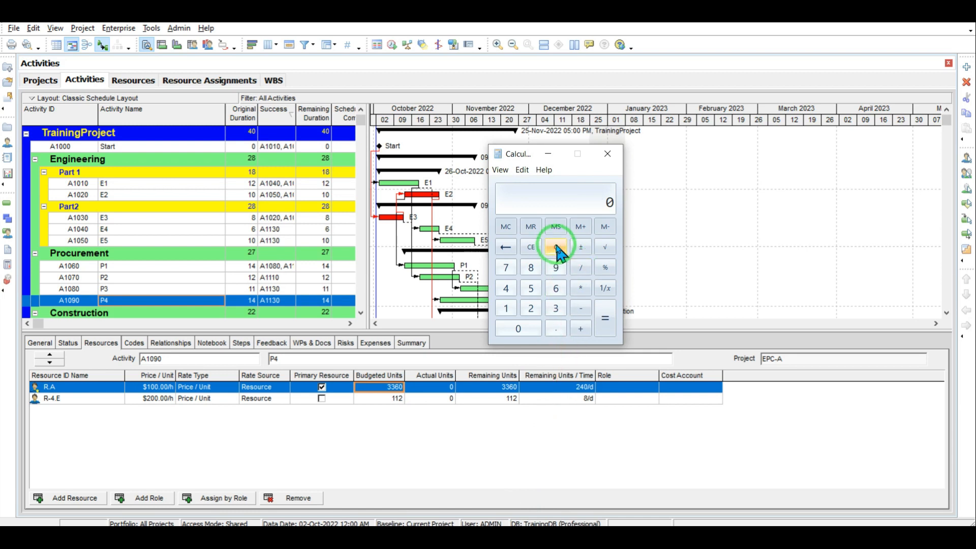
click(530, 308)
click(529, 328)
click(578, 293)
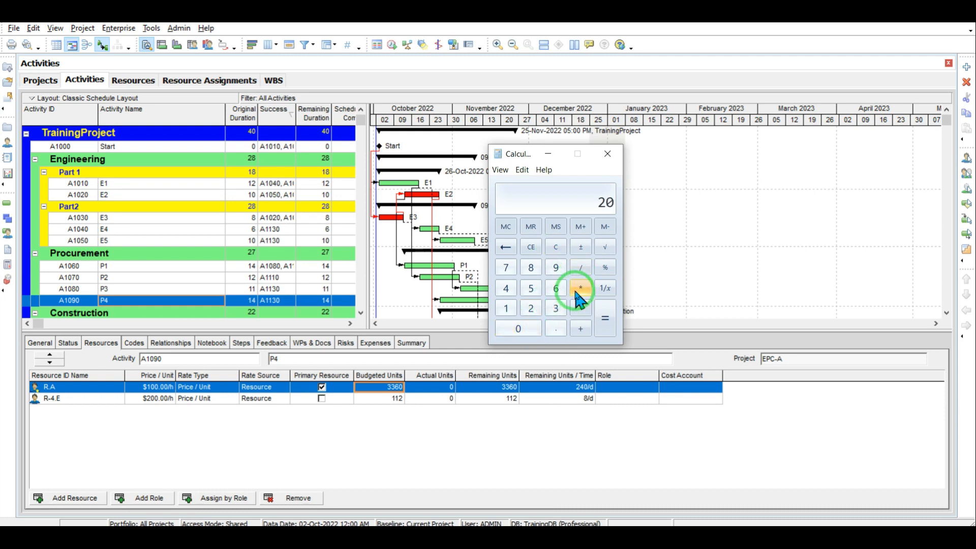
click(506, 307)
click(506, 288)
click(582, 292)
click(530, 267)
click(605, 320)
click(396, 399)
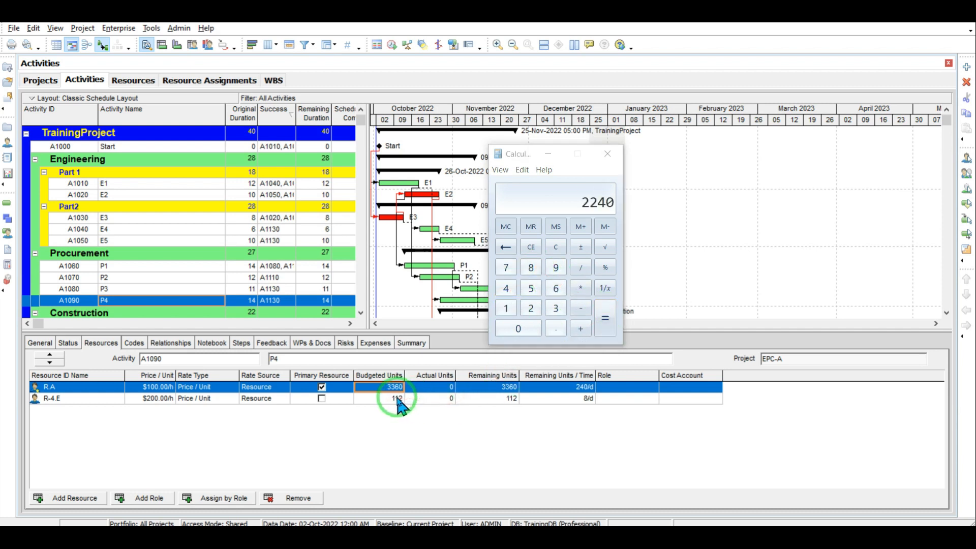
text(2240)
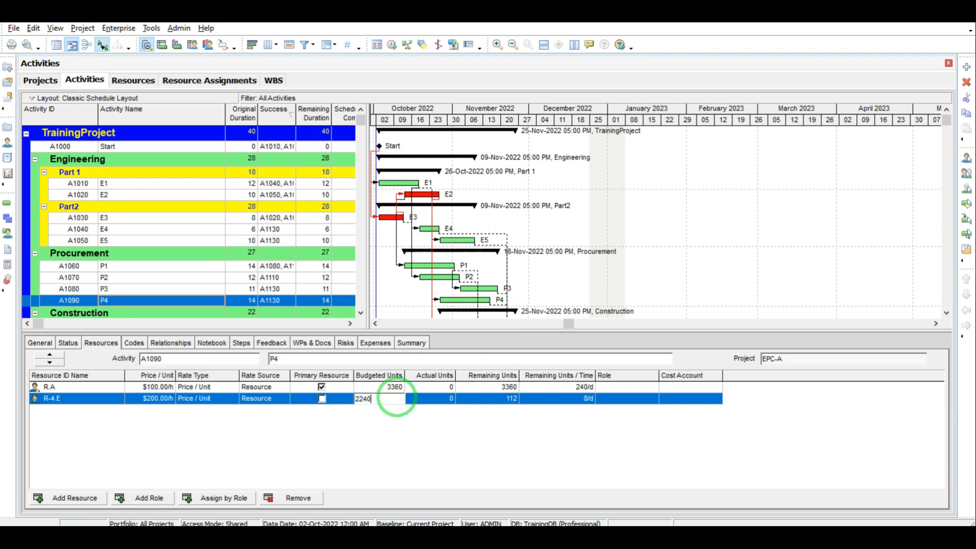
click(399, 437)
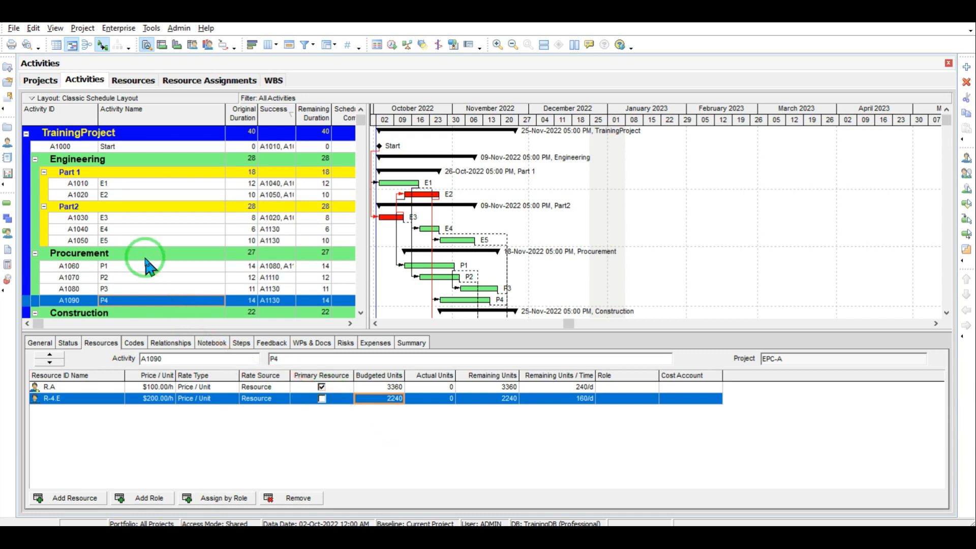
Step: Select activity C1 and assign resources D and E to it
scroll(356, 312, down, 4)
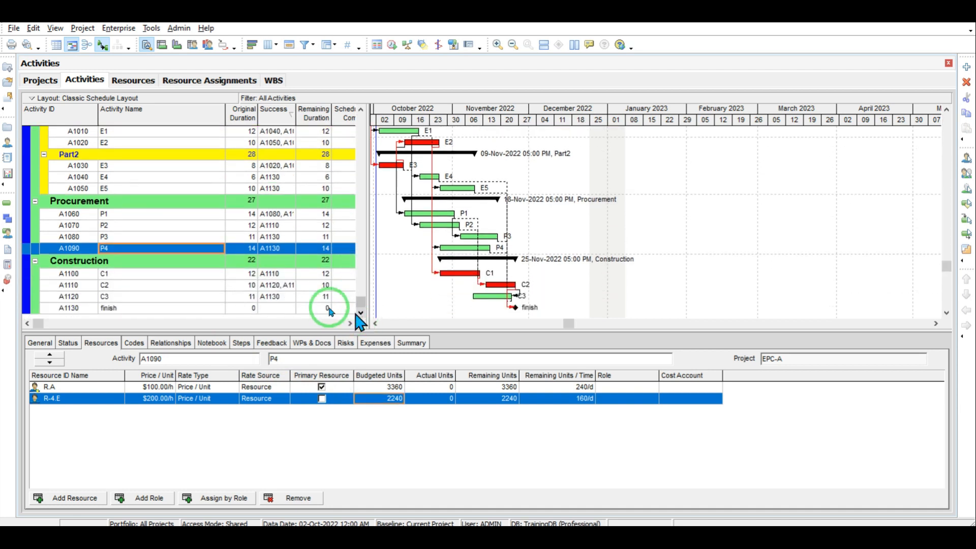
click(105, 274)
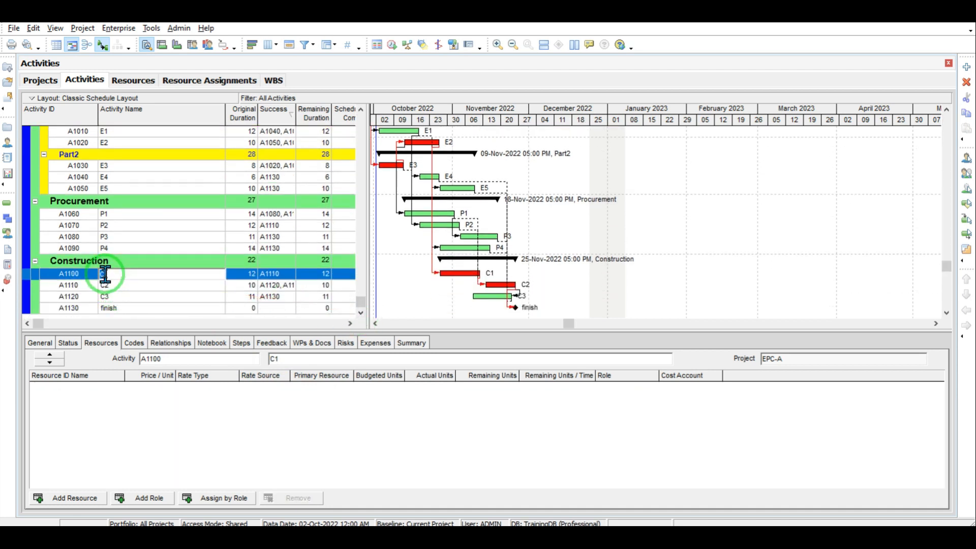
click(167, 423)
click(81, 498)
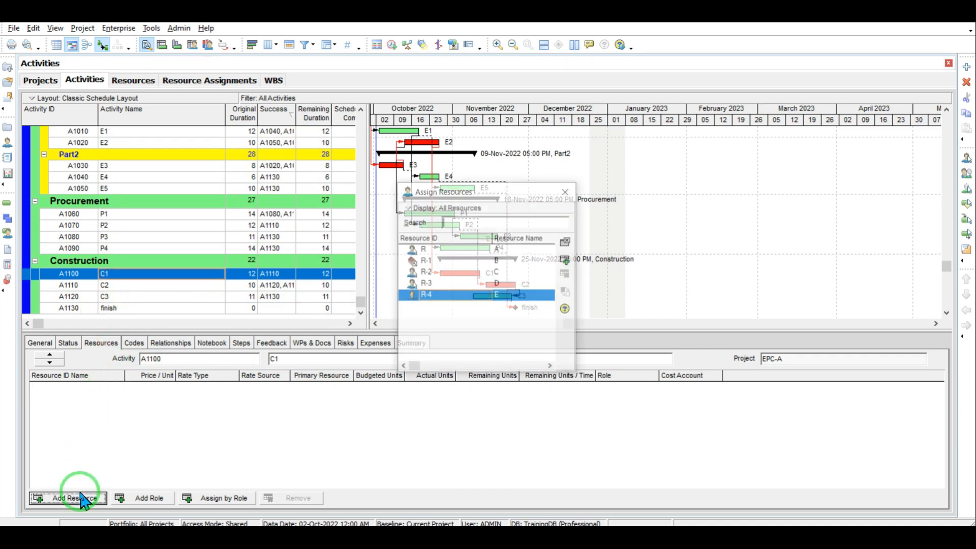
double_click(503, 284)
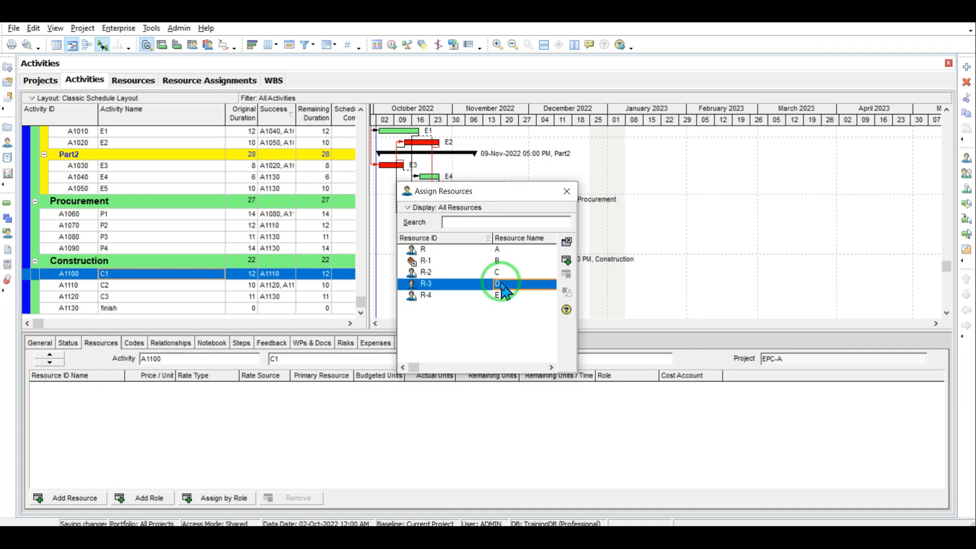
double_click(504, 294)
click(573, 194)
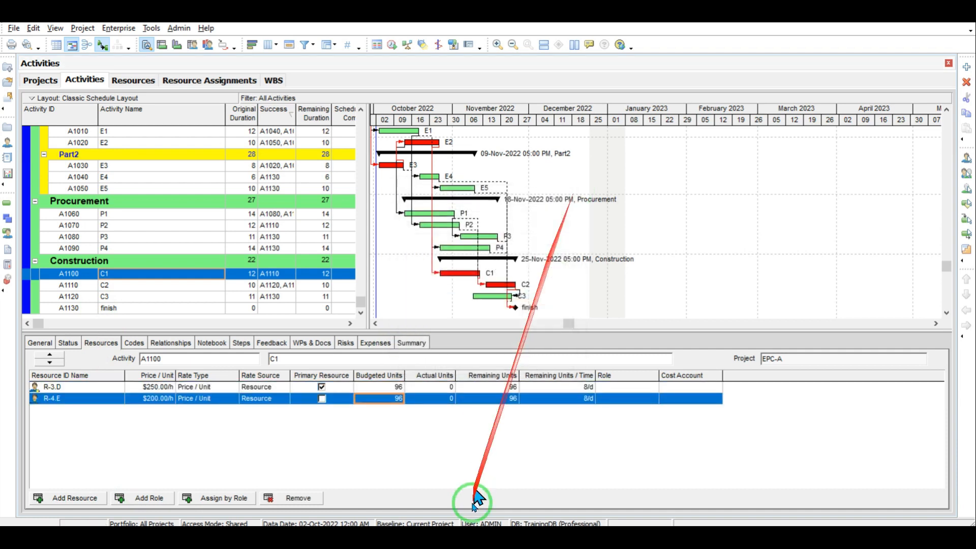
Step: Calculate 40 × 12 × 8 = 3840 and enter it as budgeted units for D and E
click(528, 539)
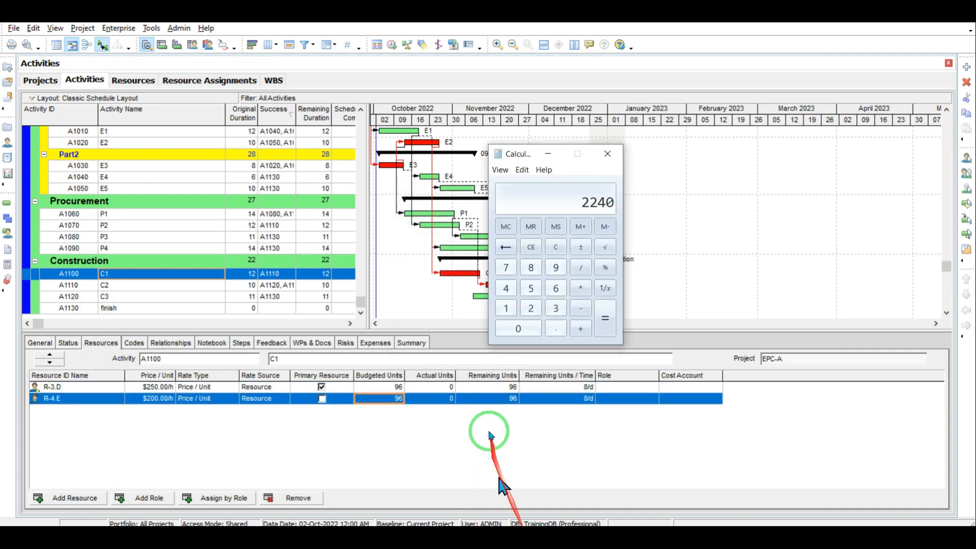
click(506, 290)
click(519, 326)
click(579, 290)
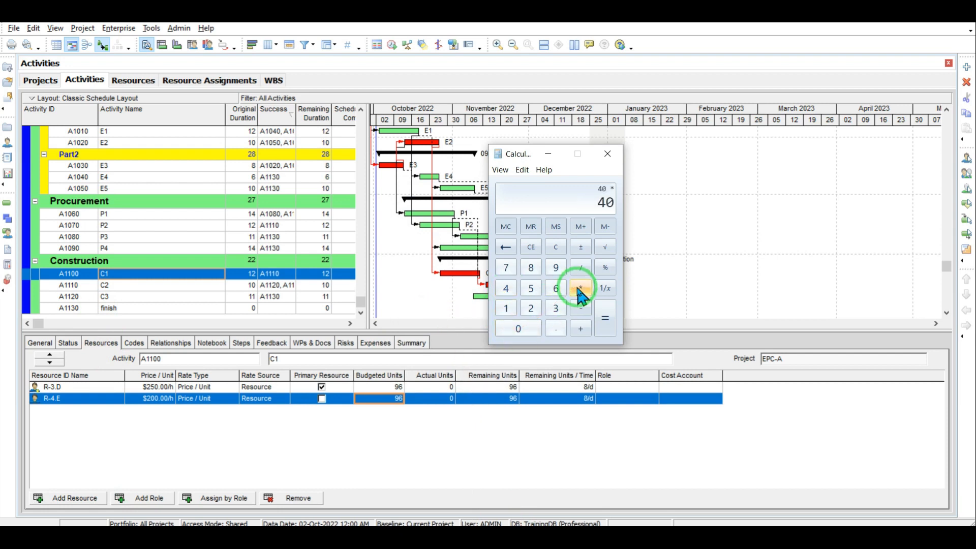
click(507, 308)
click(531, 307)
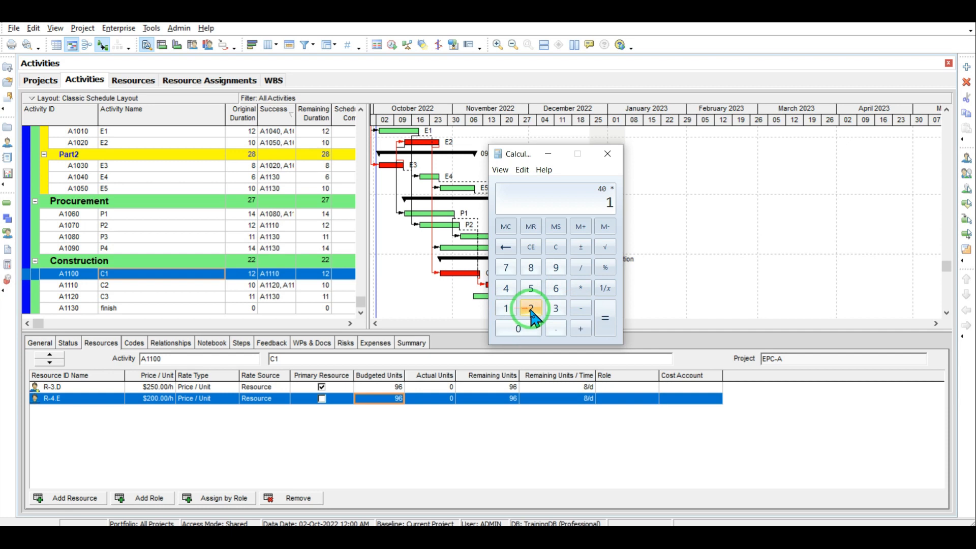
click(580, 289)
click(531, 267)
click(605, 317)
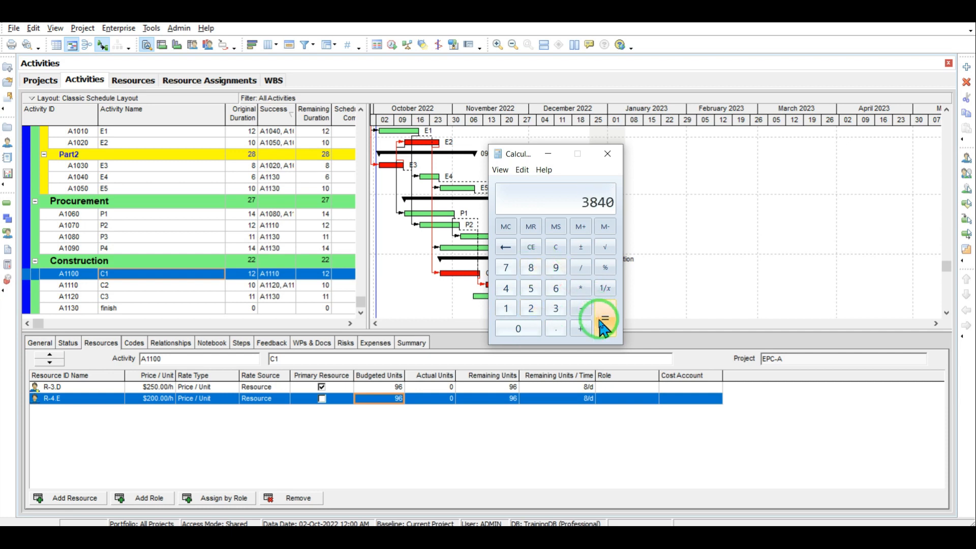
click(403, 387)
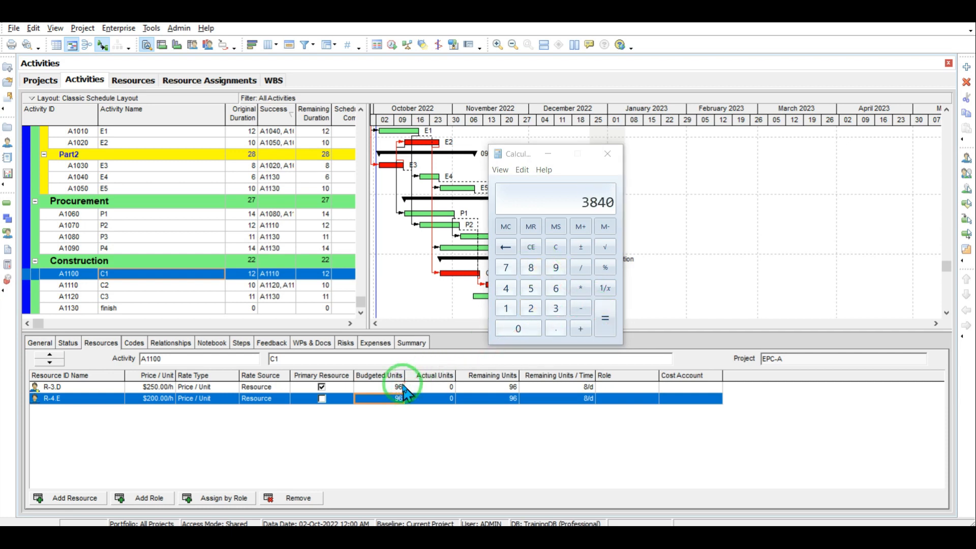
text(3840)
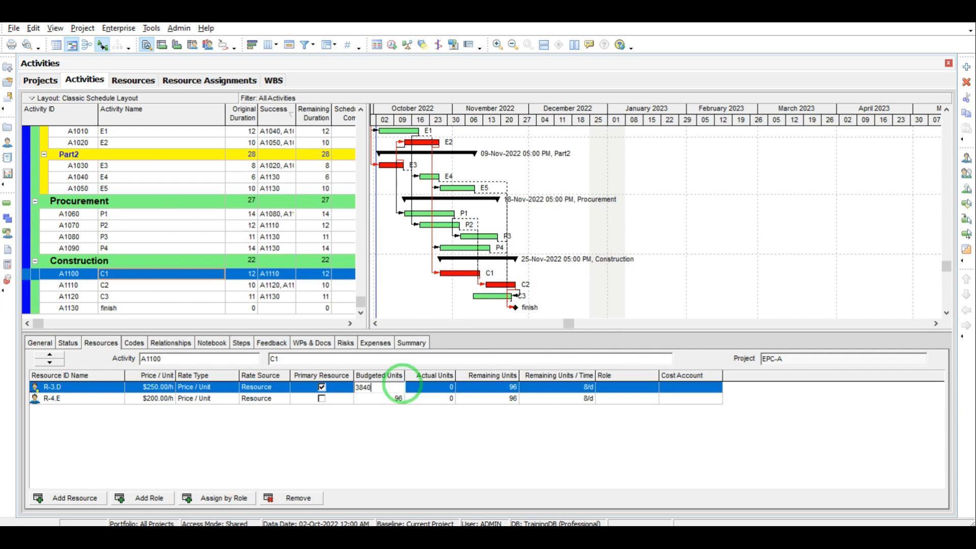
click(395, 399)
text(3840)
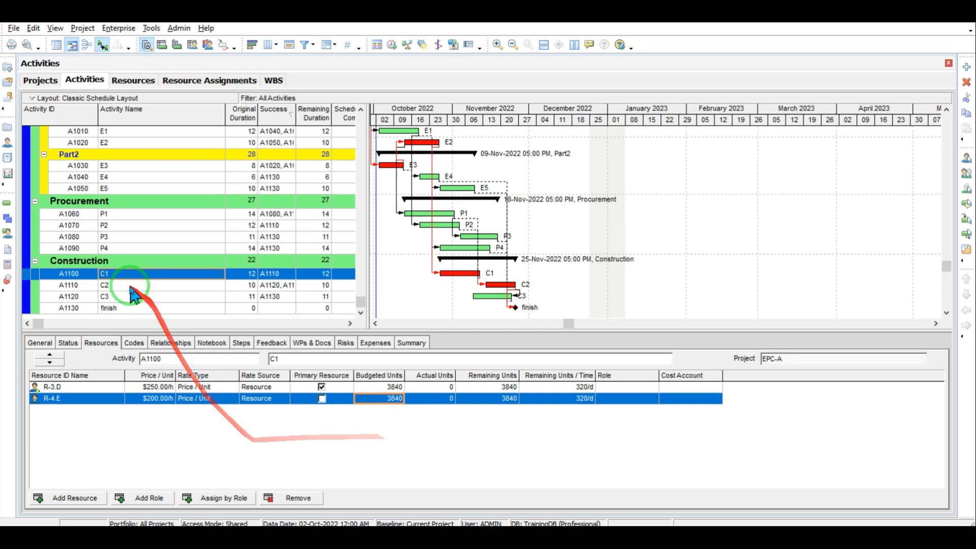
Step: Assign resources A and C to activity C2, initially giving C 300 budgeted units
click(105, 287)
click(72, 500)
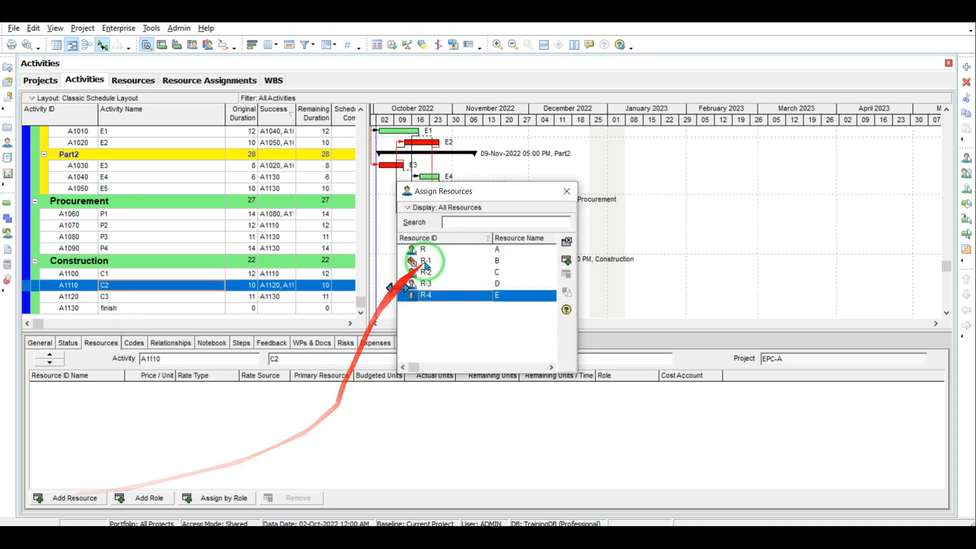
double_click(495, 250)
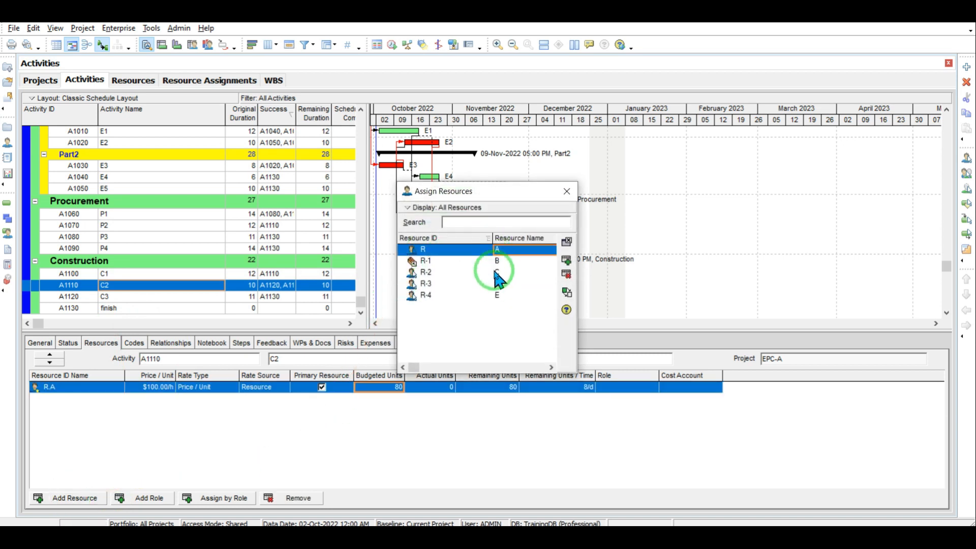
click(495, 272)
click(566, 191)
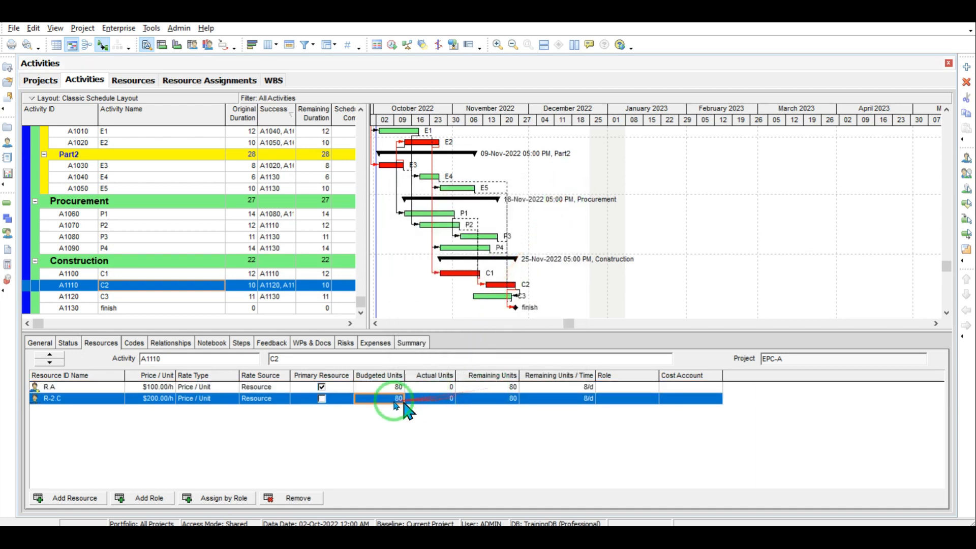
click(374, 398)
text(300)
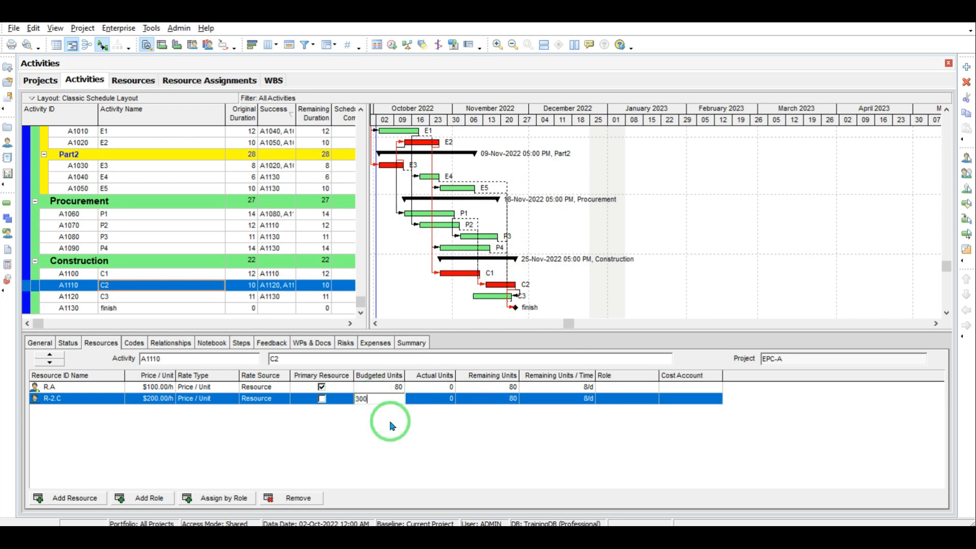
key(Return)
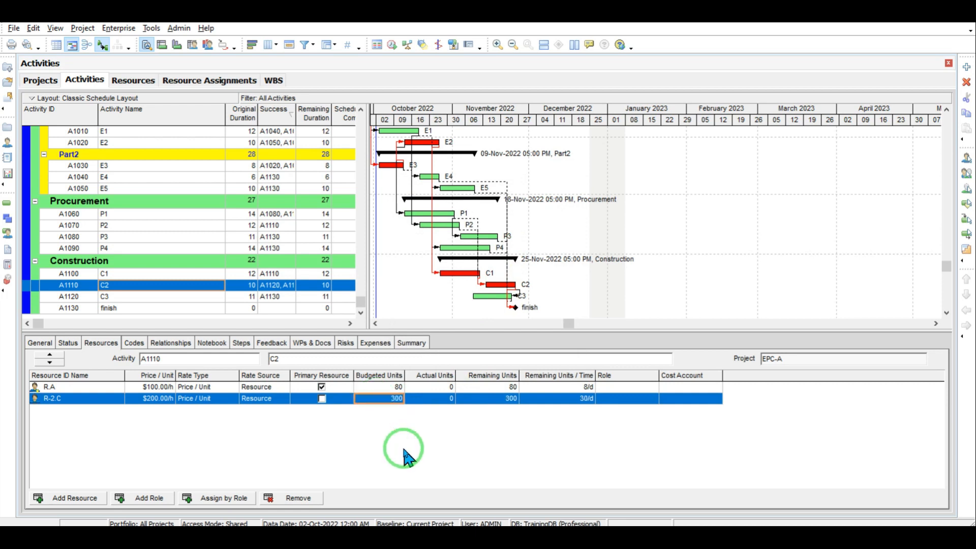
Step: Calculate 40 × 10 × 8 = 3200 and set resource C's budgeted units to 3200
click(516, 533)
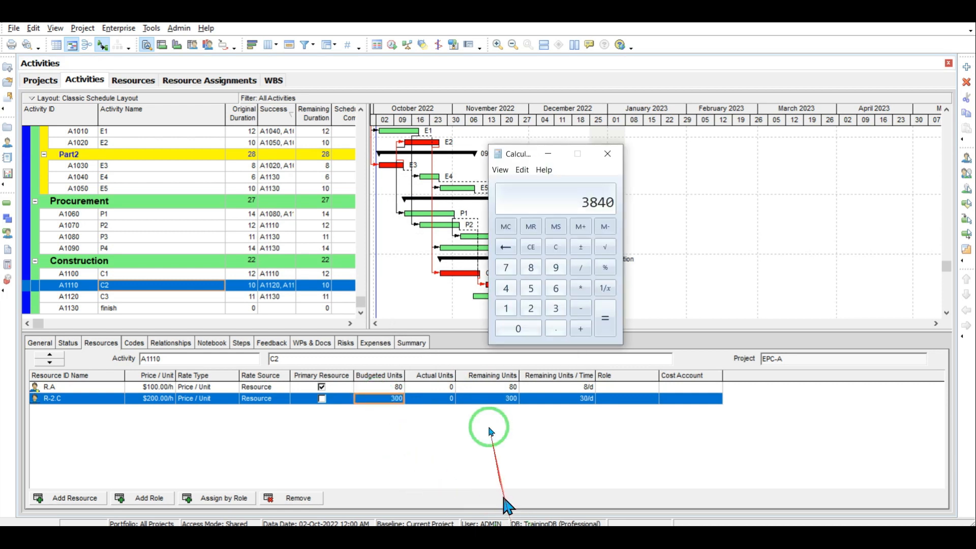
click(559, 247)
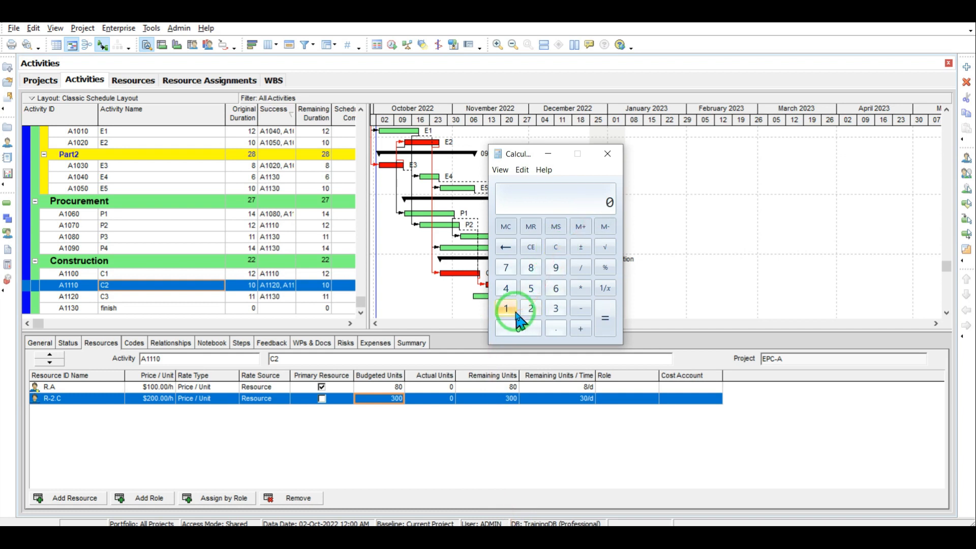
click(505, 288)
click(578, 288)
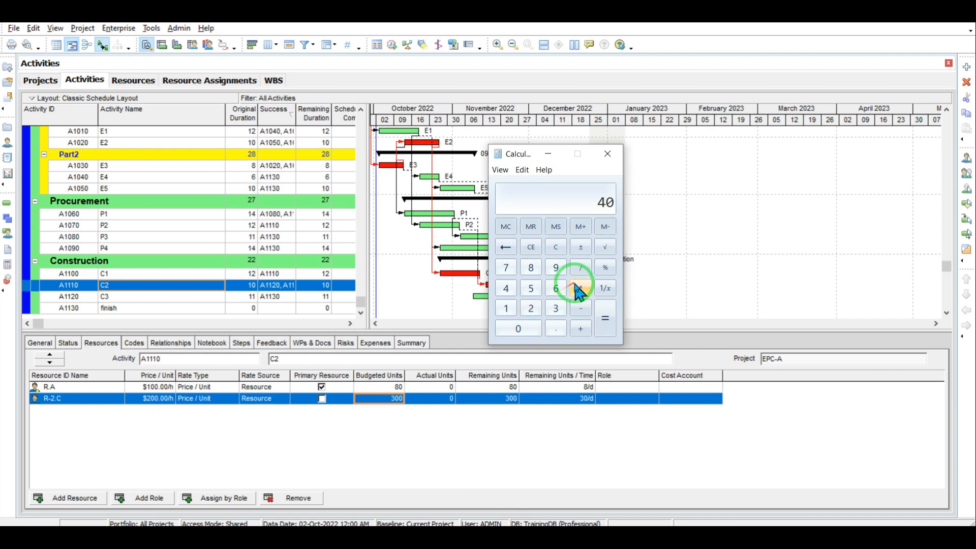
click(505, 308)
click(518, 328)
click(577, 288)
click(531, 267)
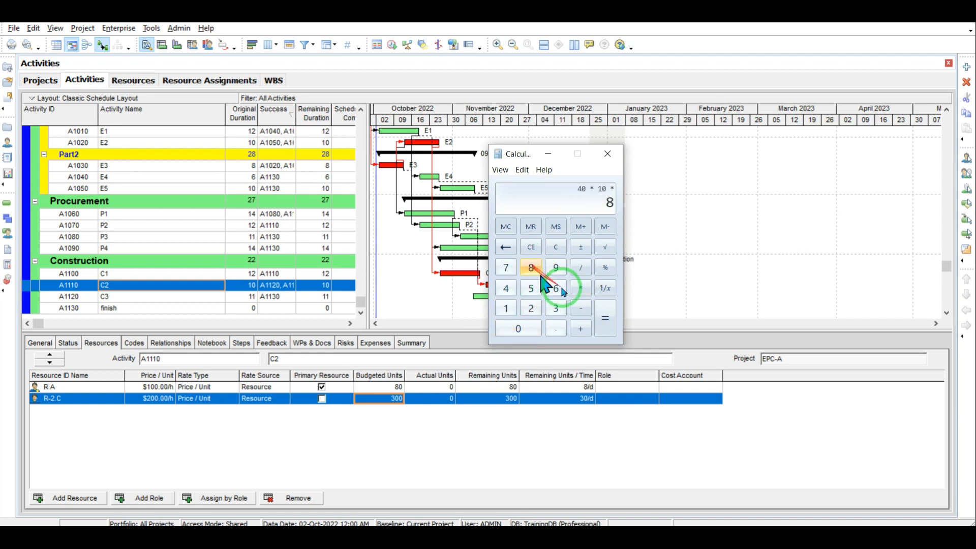
click(605, 318)
click(380, 399)
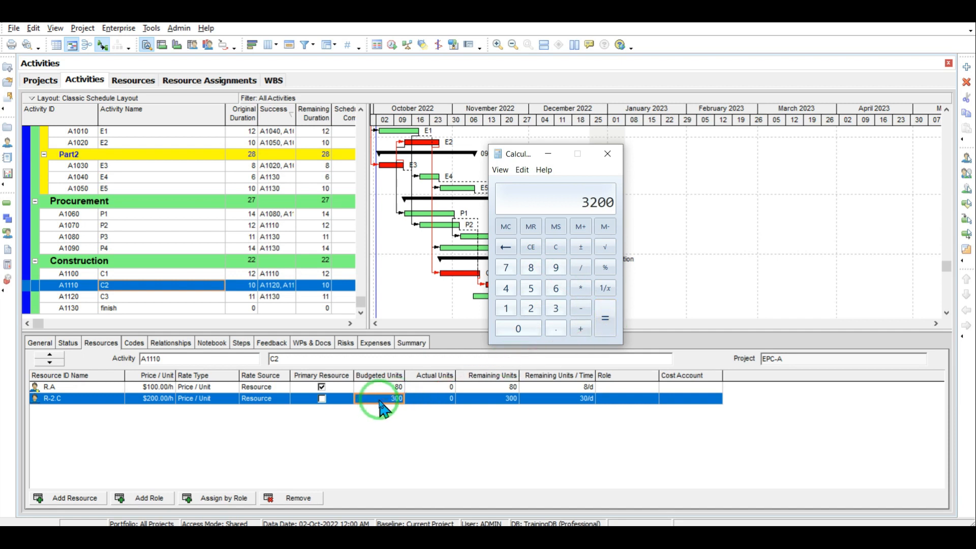
click(379, 398)
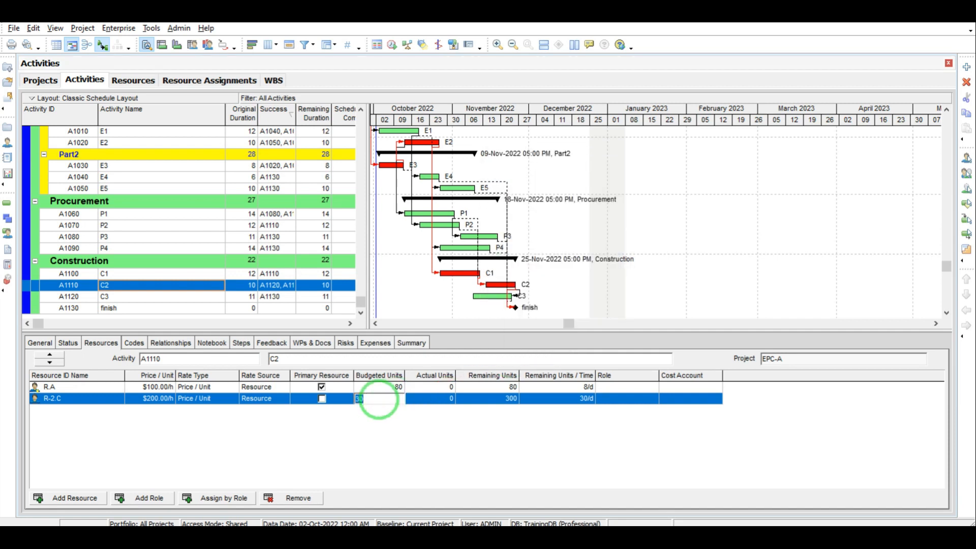
key(Return)
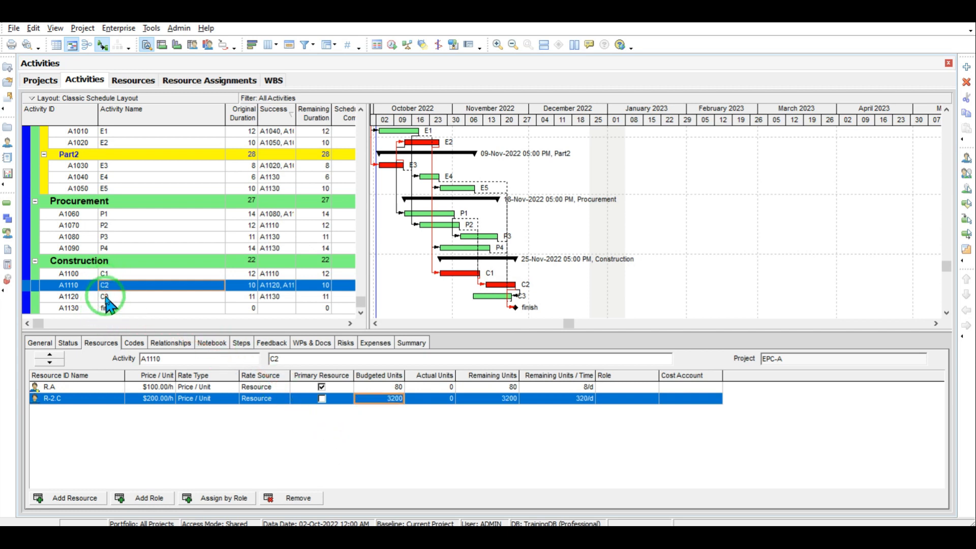
click(107, 296)
Step: Assign resources R-1.B, R-2.C and R-3.D to activity C3 (A1120)
click(66, 498)
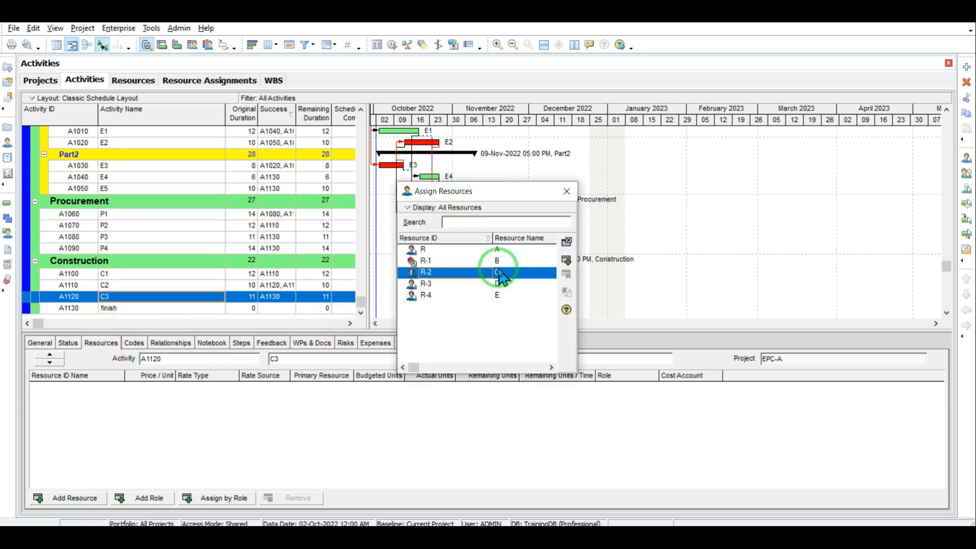
double_click(511, 261)
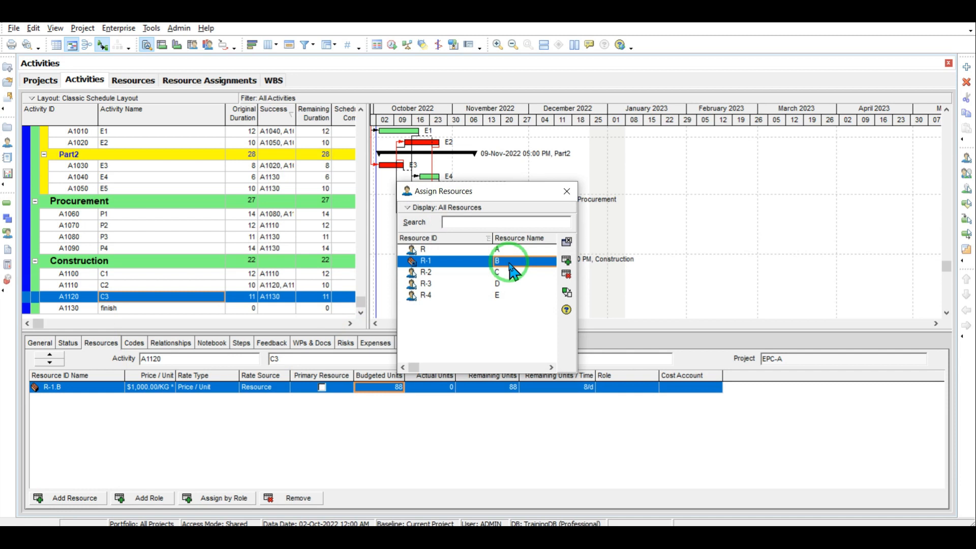
click(513, 281)
double_click(512, 273)
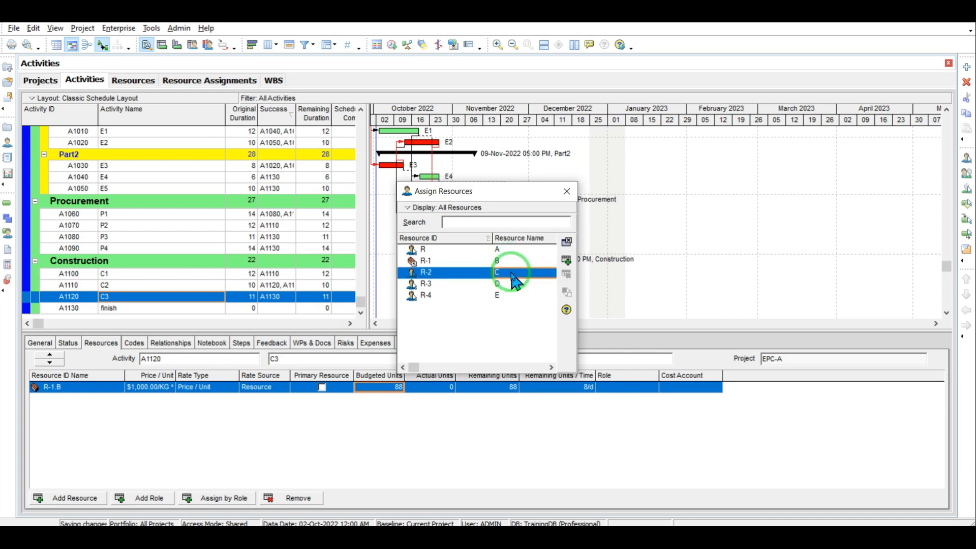
double_click(515, 284)
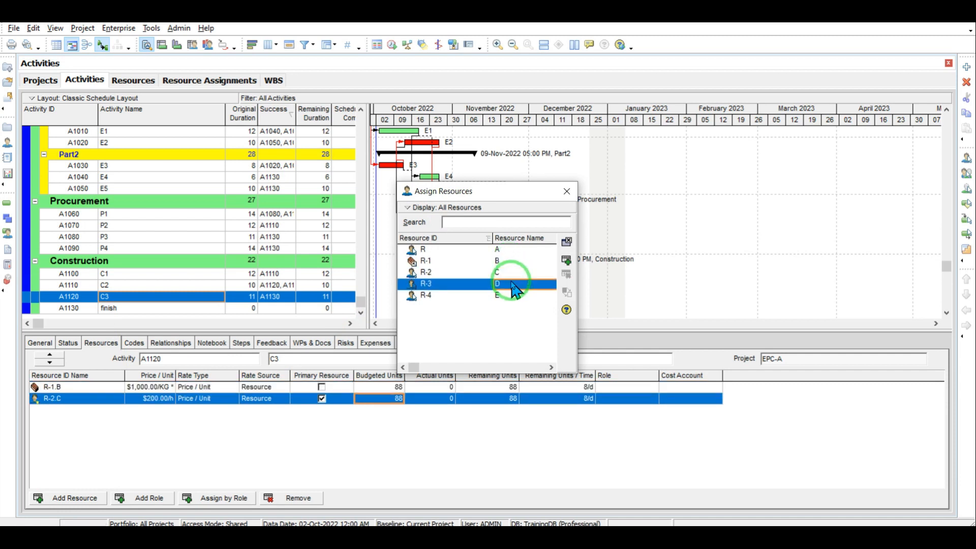
click(566, 191)
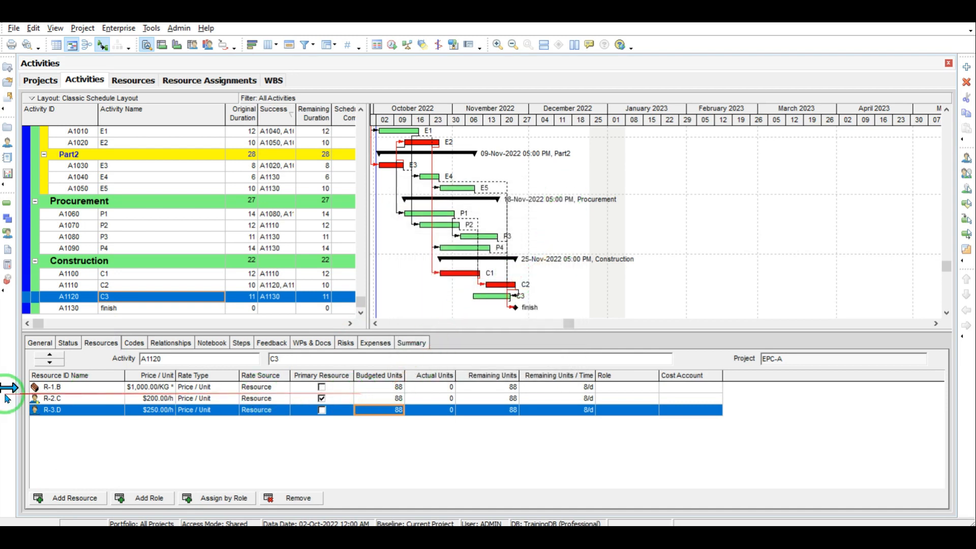
Step: Set budgeted units to 40 for resource B and 400 for resource C
click(387, 389)
click(389, 392)
text(40)
click(397, 422)
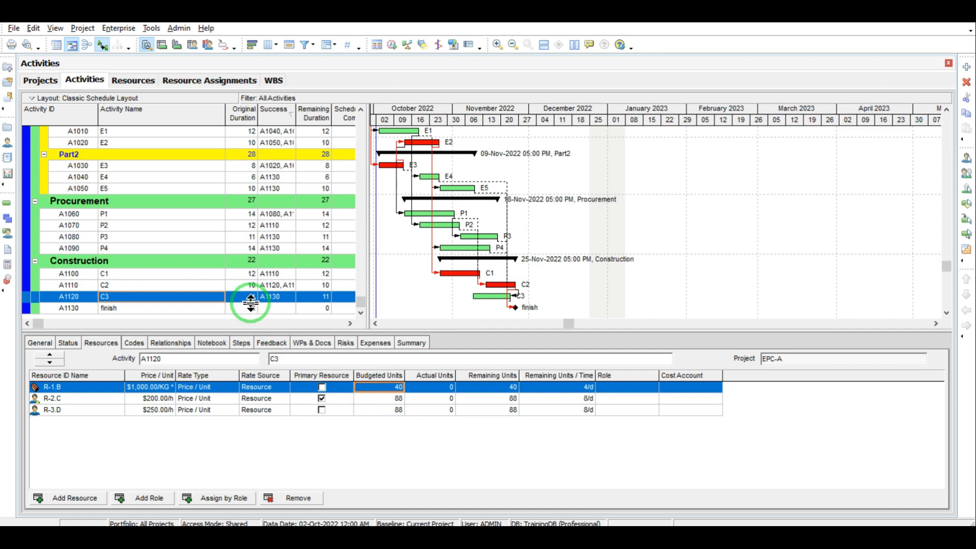
click(391, 399)
click(391, 399)
text(400)
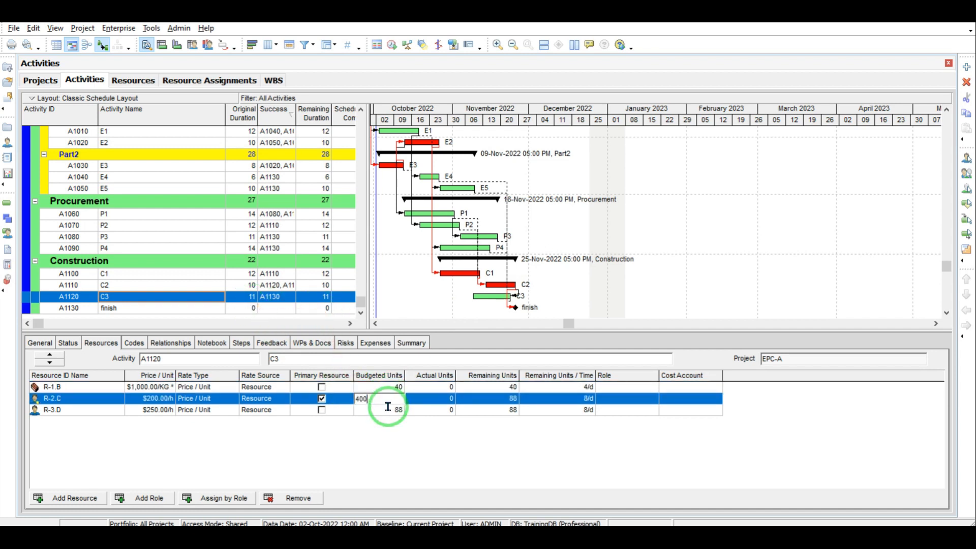
click(389, 446)
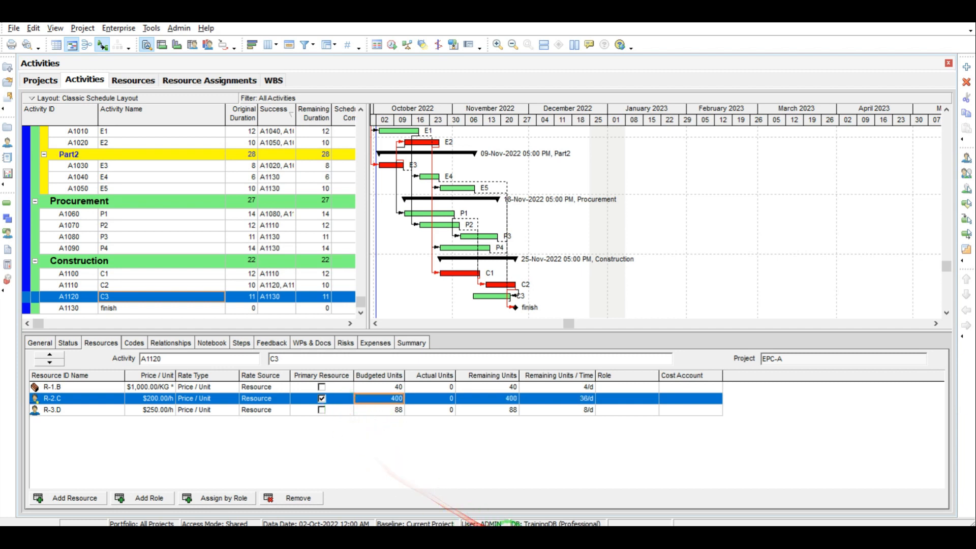
Step: Work out 11 × 8 × 10 = 880 in the calculator
click(510, 538)
click(560, 251)
double_click(508, 309)
click(583, 287)
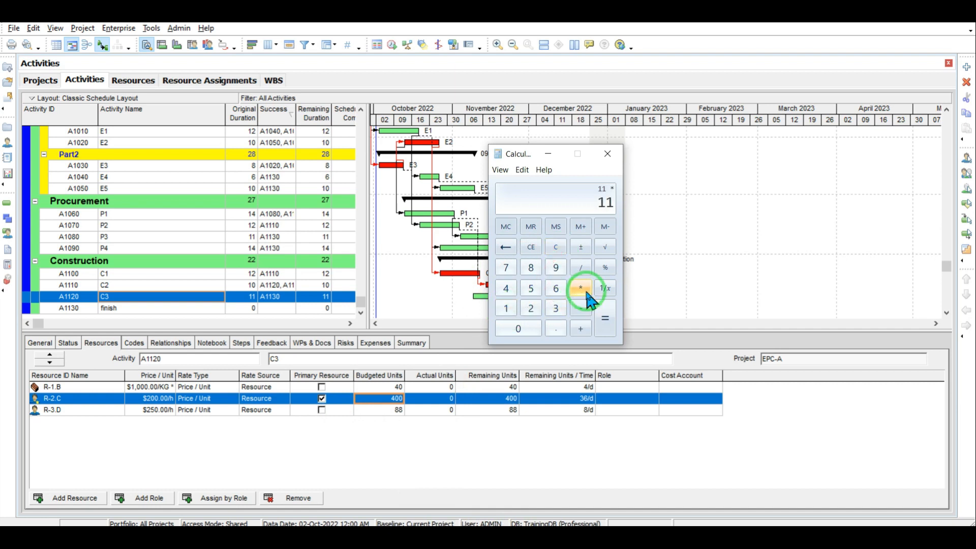
click(532, 271)
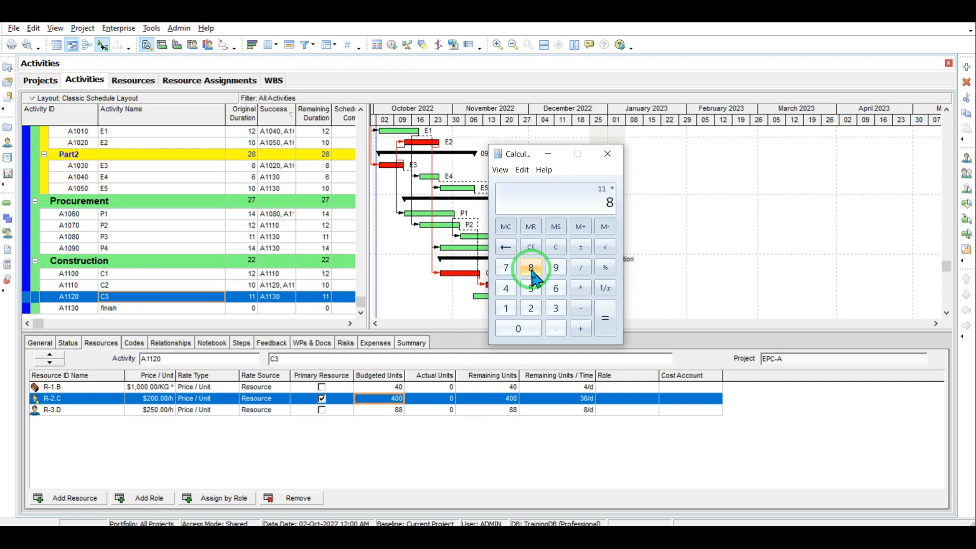
click(580, 288)
click(506, 309)
click(514, 333)
click(604, 325)
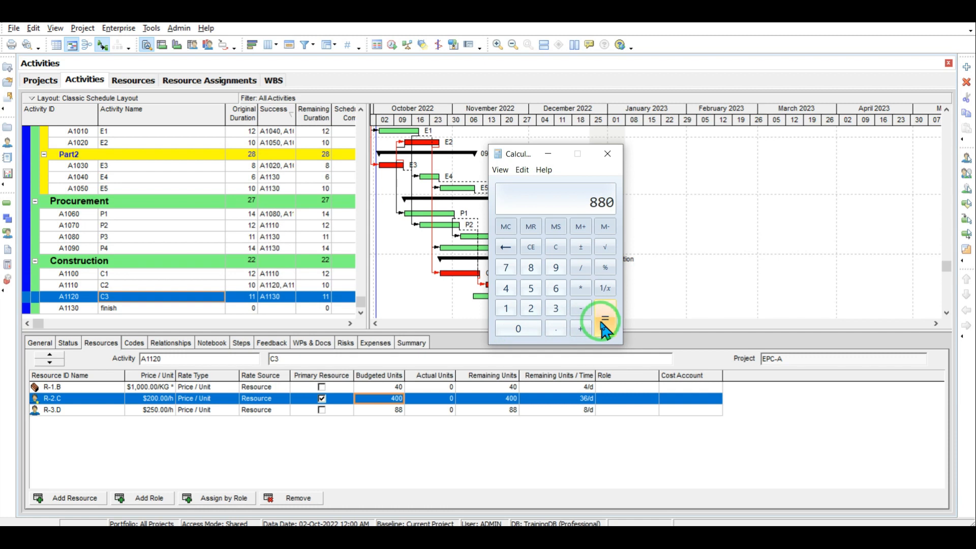
Step: Enter 880 budgeted units for resource D's assignment
click(392, 412)
text(880)
click(464, 463)
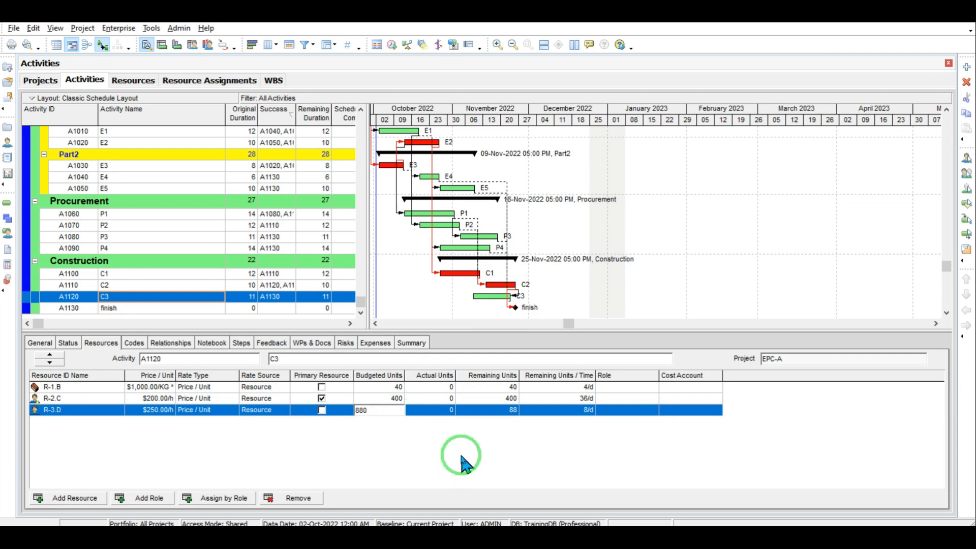